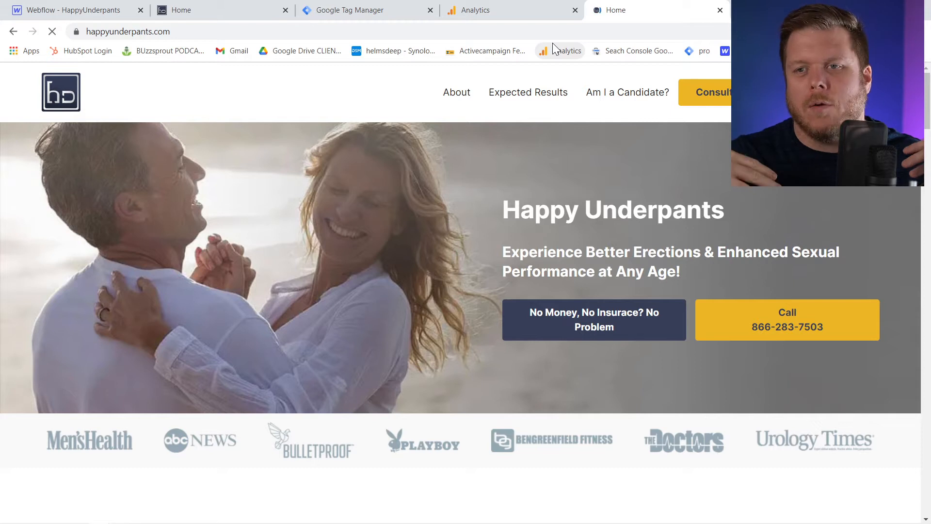
Copy the link address of the Call button in the Happy Underpants page header.
left_click(504, 10)
left_click(388, 10)
left_click(648, 14)
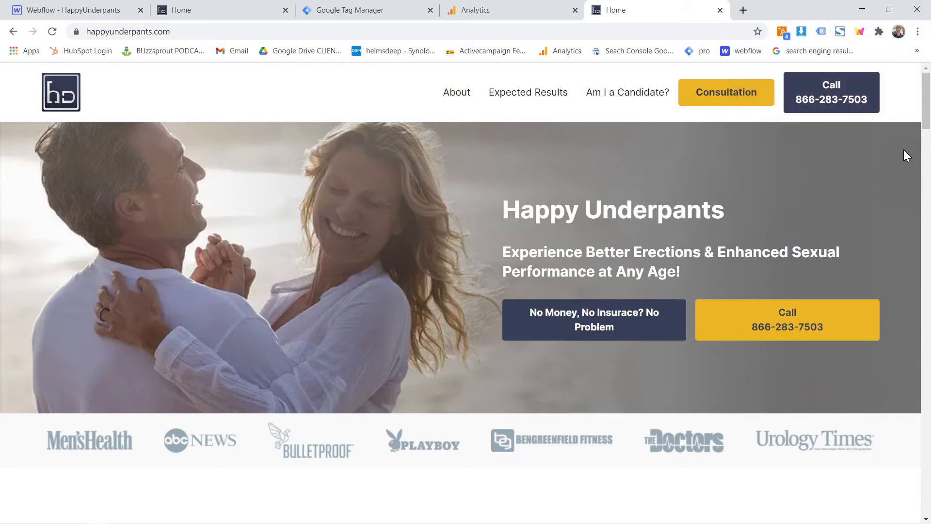
right_click(827, 103)
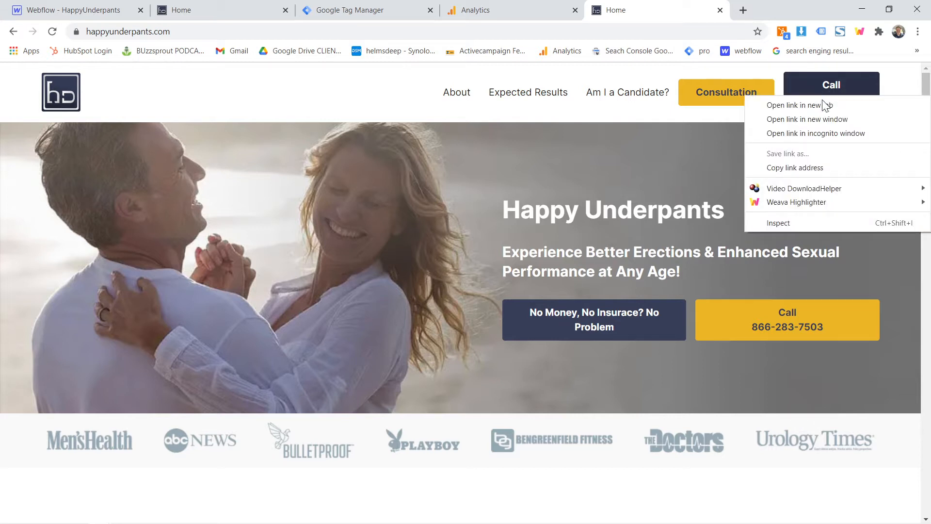
left_click(823, 168)
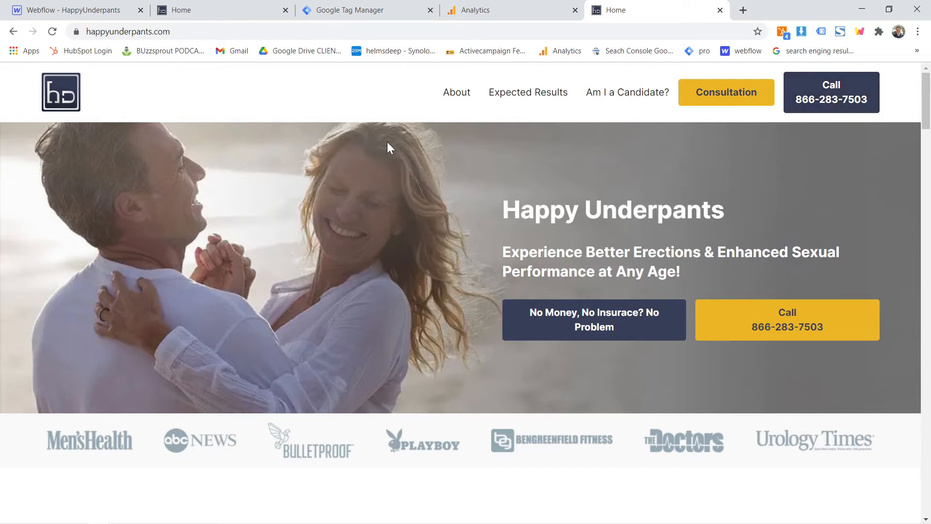
Paste the copied phone link into the Google search box of a new tab and enlarge the page.
left_click(747, 10)
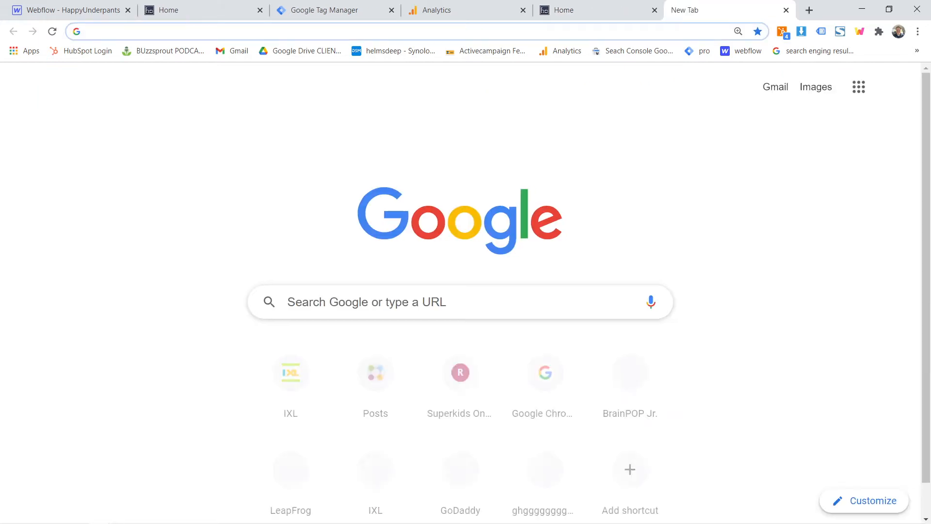
left_click(697, 30)
left_click(89, 350)
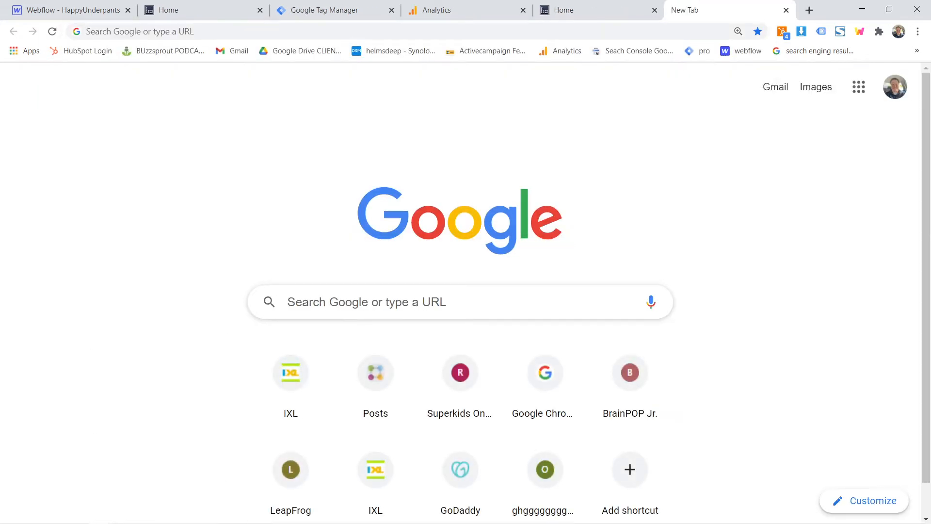
left_click(335, 301)
key("ctrl+v")
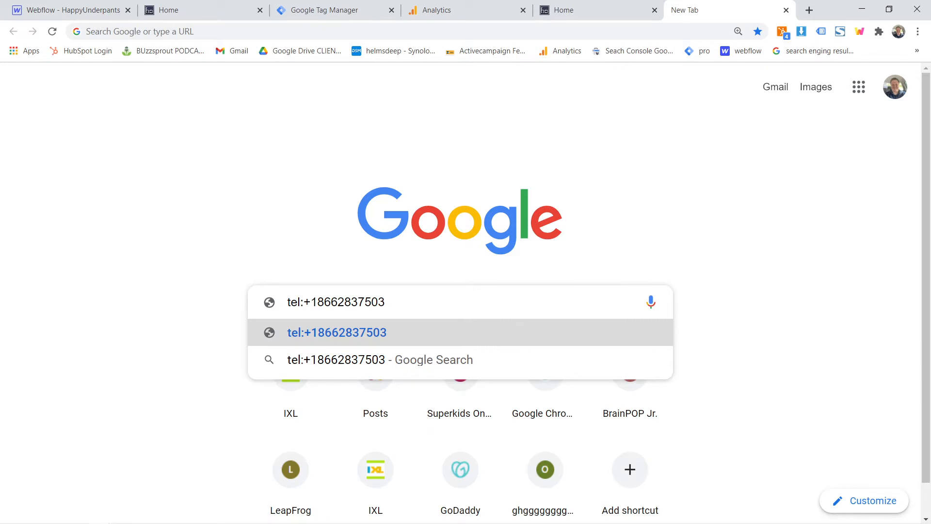
key("ctrl+plus")
scroll(216, 359, "down", 2)
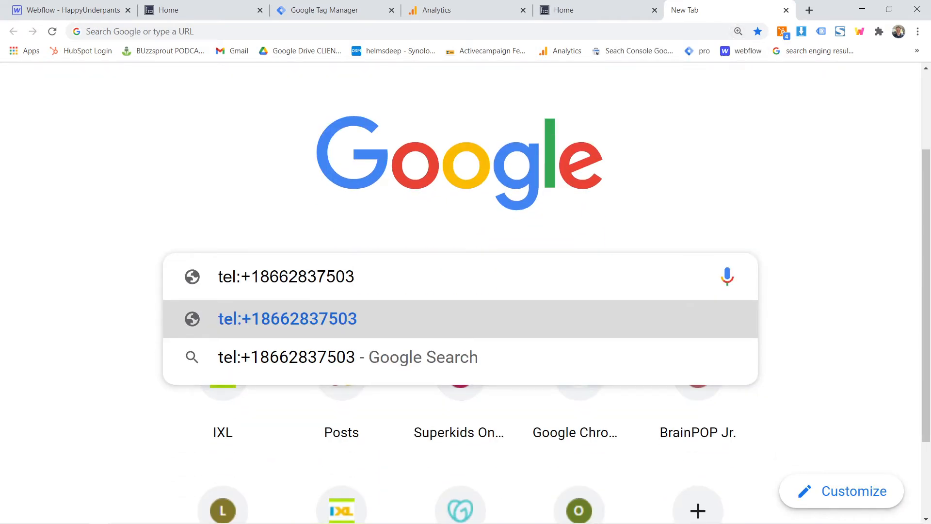
left_click(593, 10)
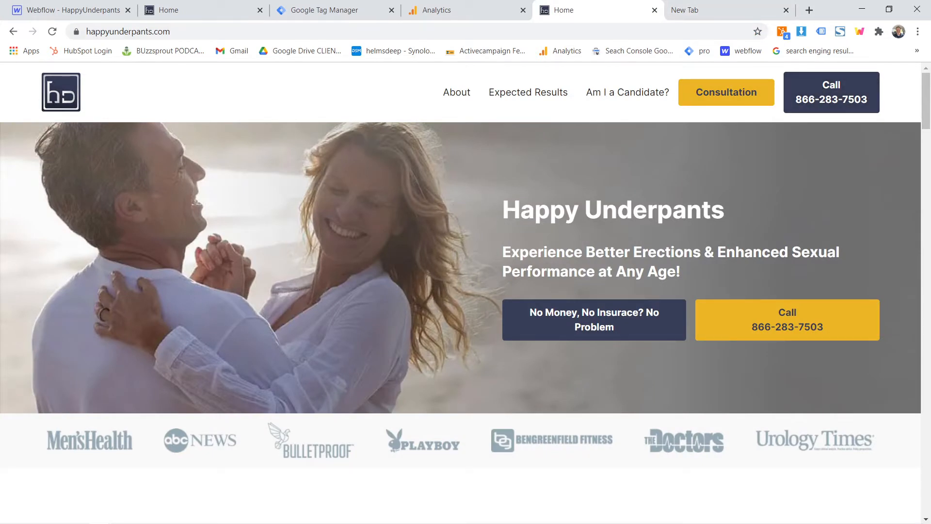
left_click_drag(503, 210, 778, 248)
left_click(717, 212)
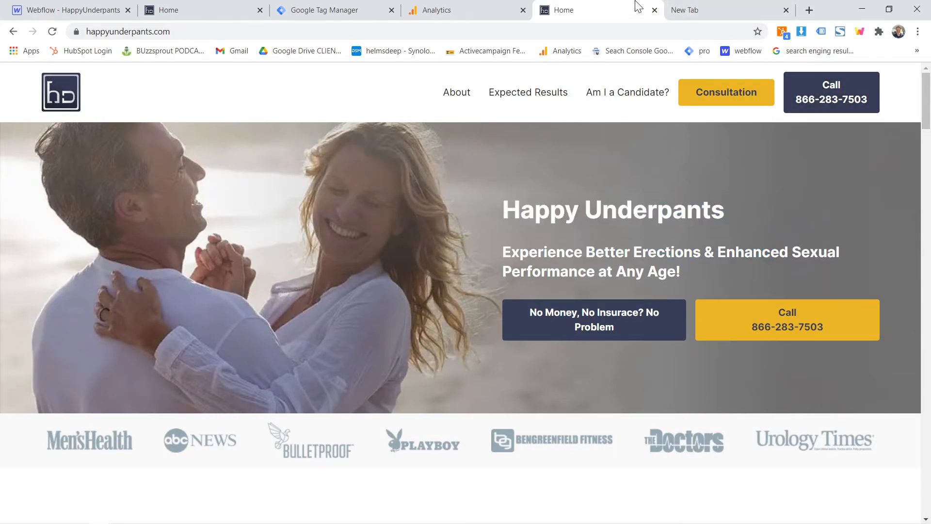
Examine the parts of the pasted phone link: the tel: prefix, the country code and the phone number.
left_click(692, 11)
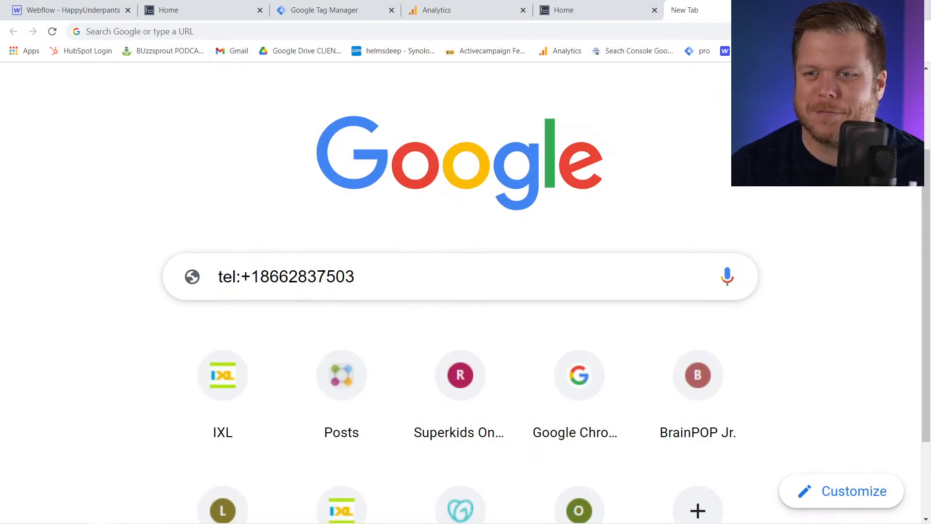
key("Home")
key("shift+Right")
key("shift+Right")
key("shift+Right")
key("Right")
key("Right")
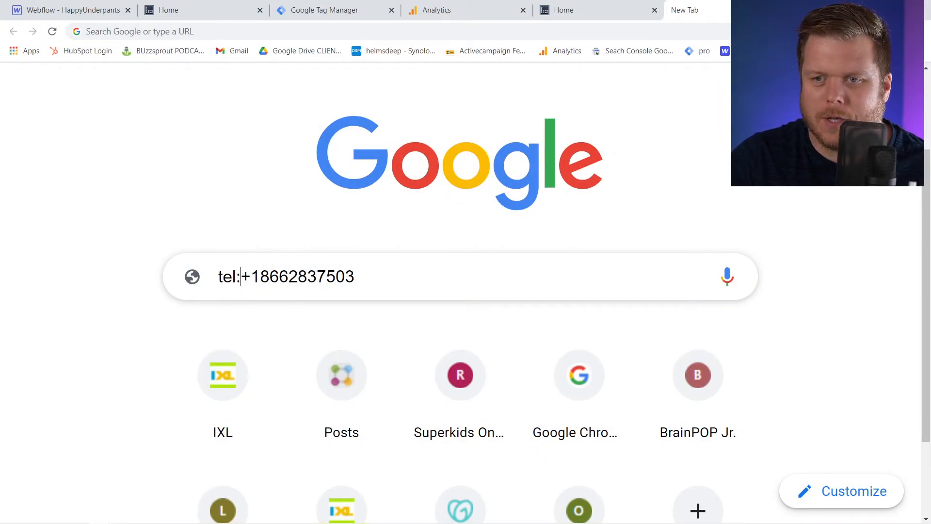
key("shift+End")
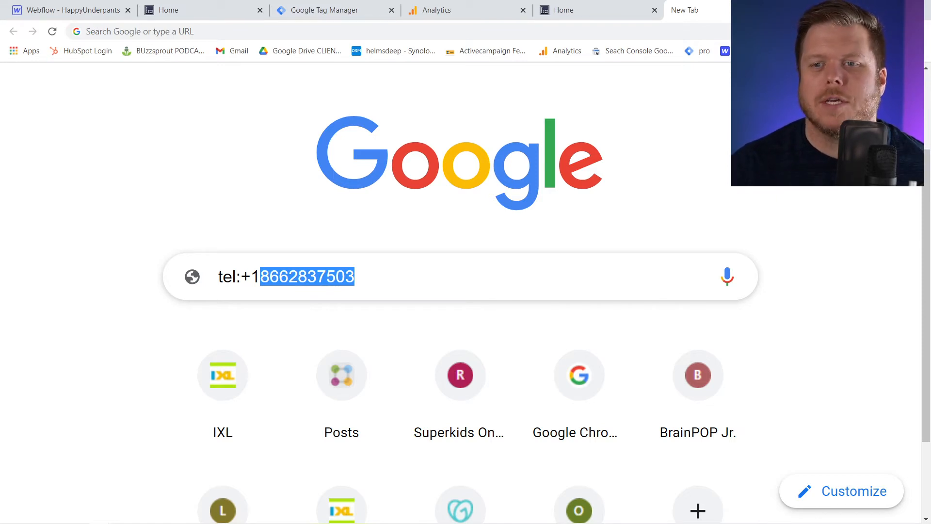
key("ctrl+a")
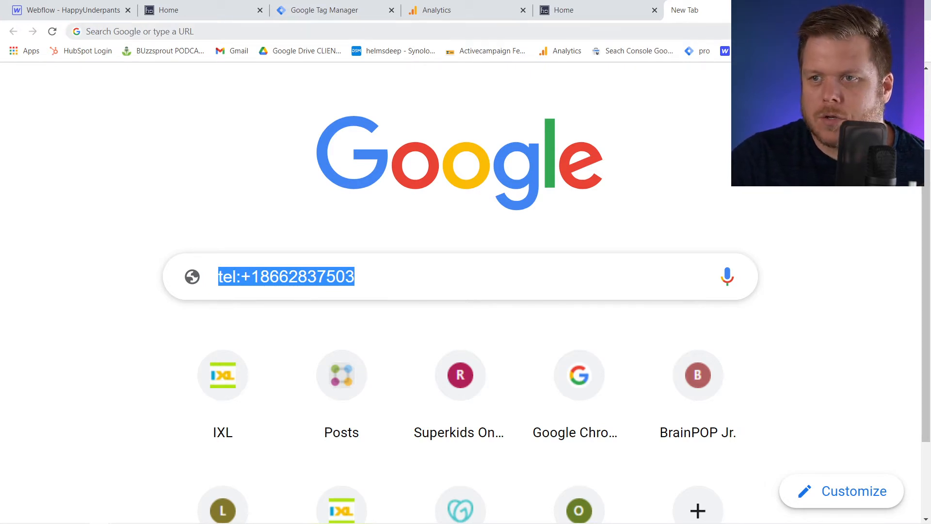
Switch back to the Happy Underpants site and open its Consultation page.
left_click(580, 13)
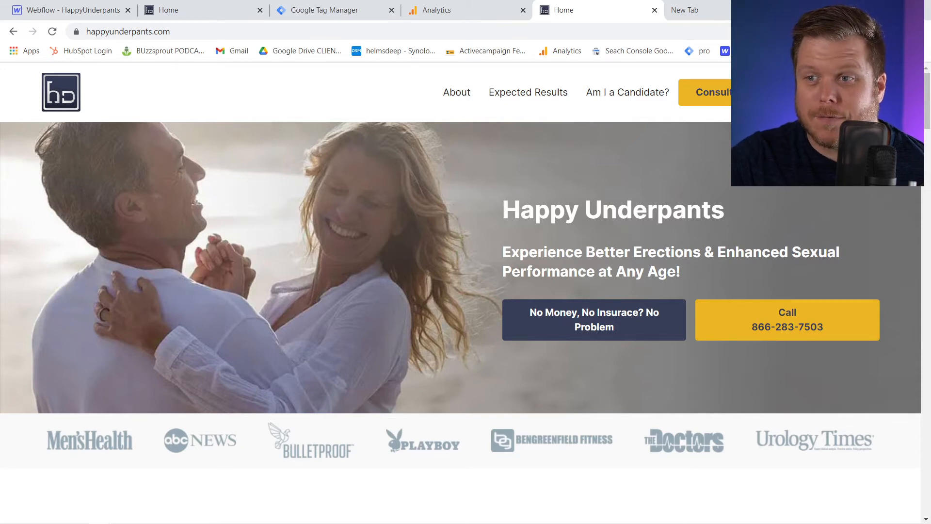
left_click(706, 97)
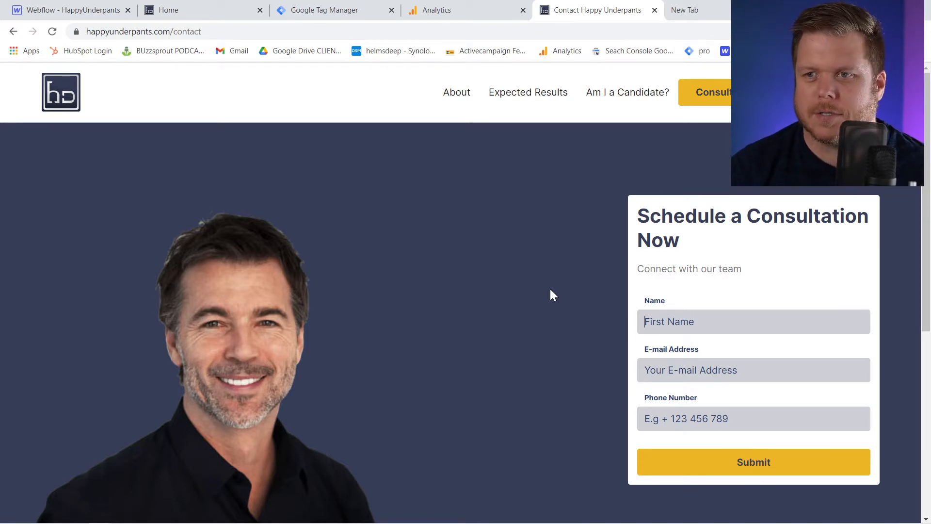
Return to the site's home page and examine its call buttons, form links and e-mail signup down to the footer.
left_click(54, 85)
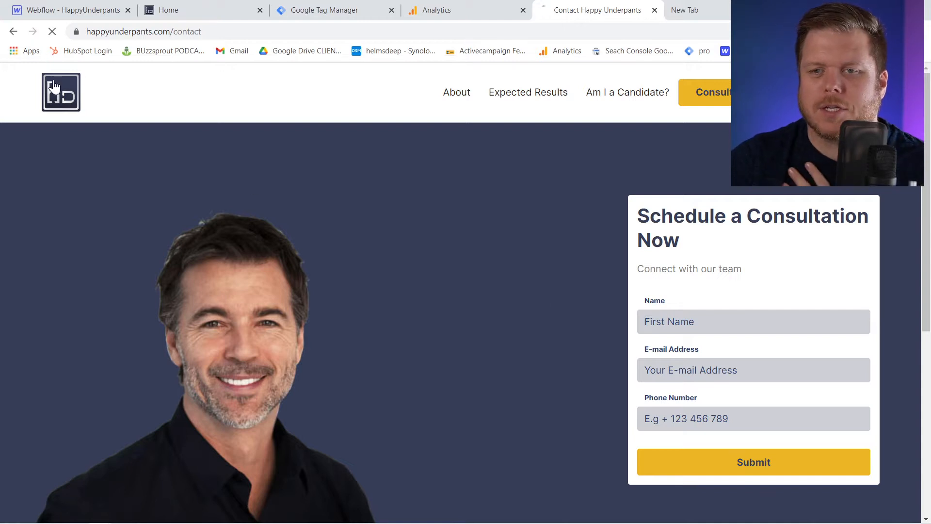
scroll(514, 286, "down", 3)
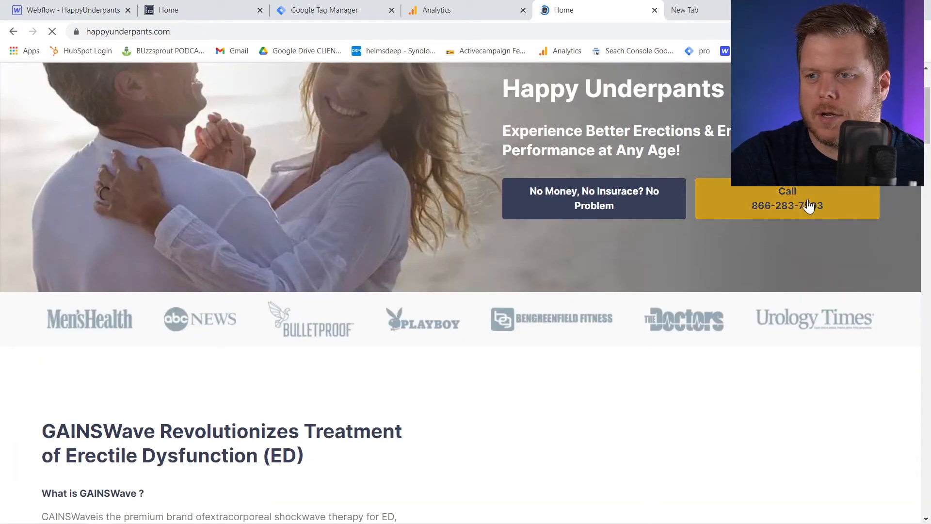
scroll(762, 246, "down", 10)
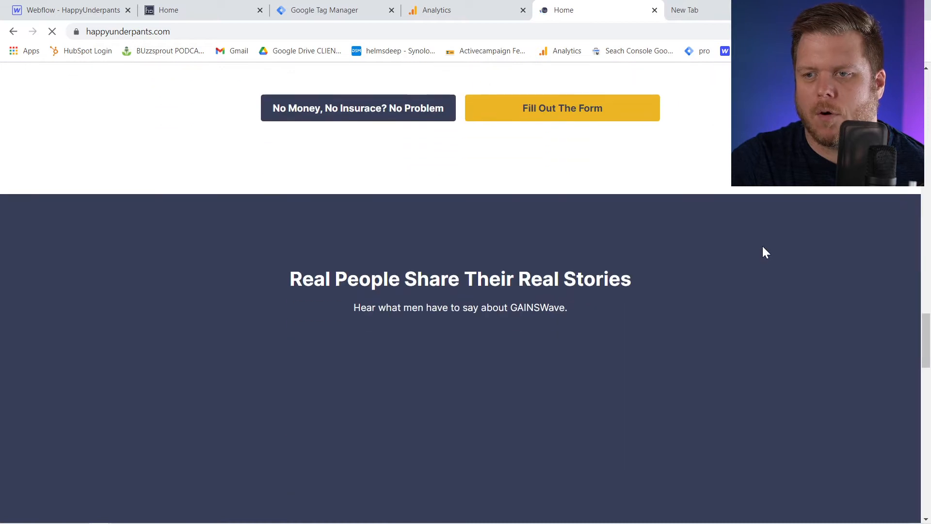
scroll(366, 199, "down", 6)
scroll(543, 415, "down", 8)
scroll(384, 359, "down", 8)
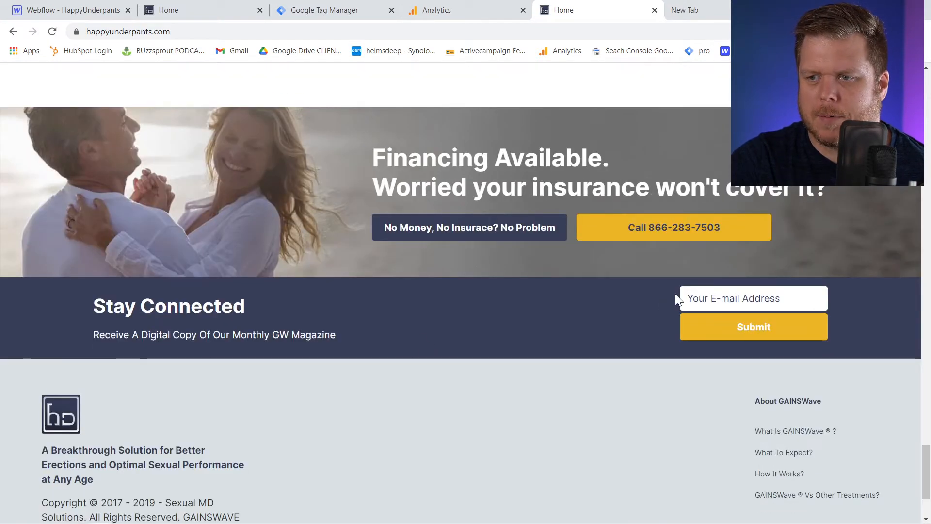
scroll(453, 378, "down", 2)
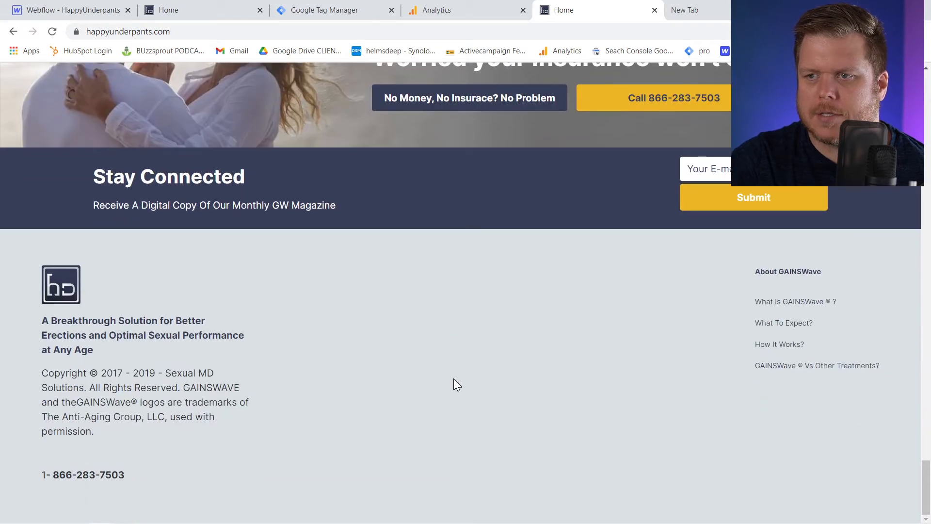
scroll(453, 378, "up", 20)
scroll(457, 377, "up", 15)
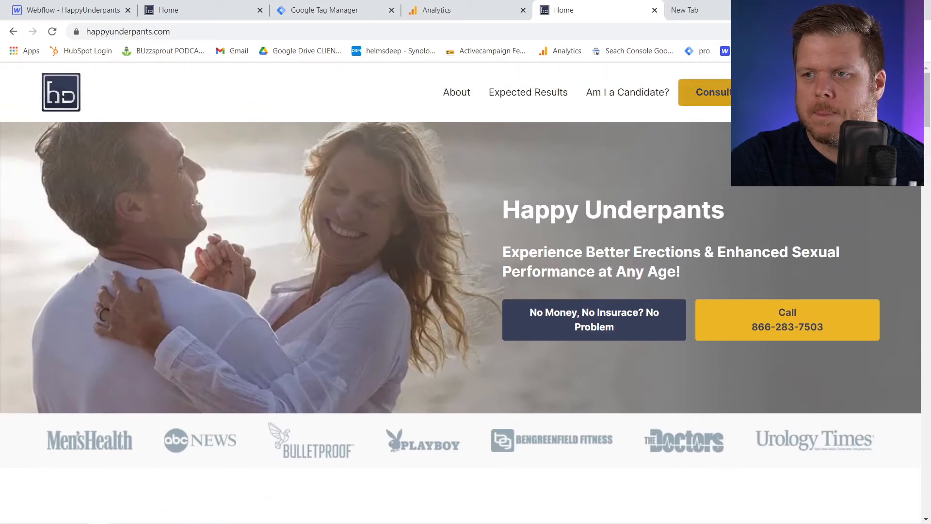
Open the Consultation page and inspect the code of the First Name field in the Schedule a Consultation form.
left_click(711, 92)
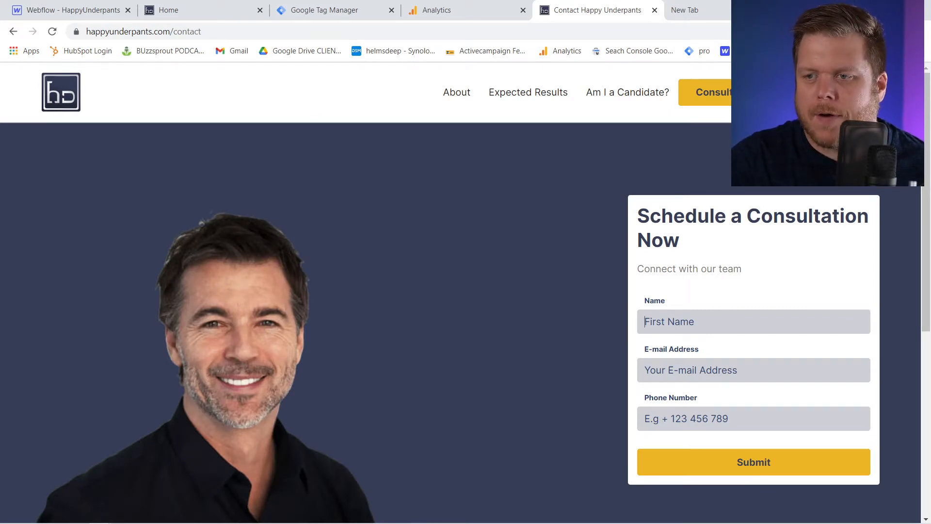
left_click(694, 12)
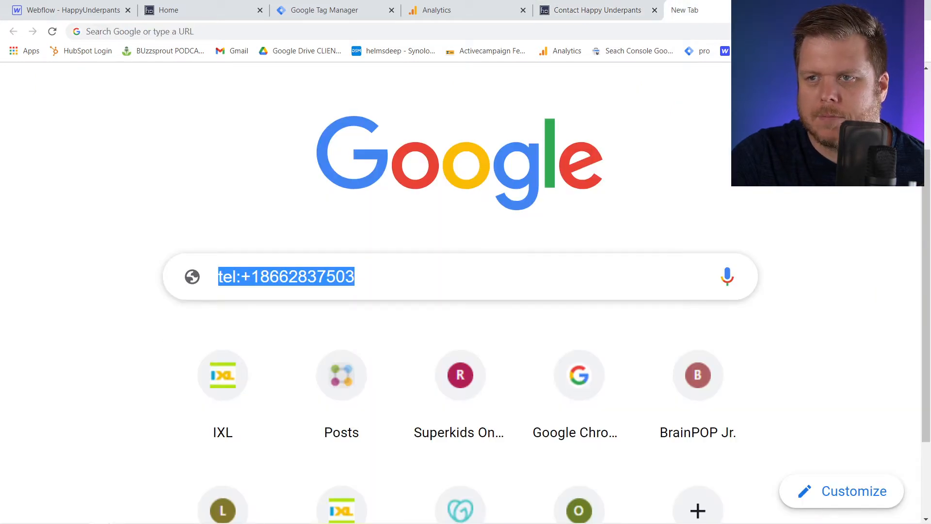
left_click(615, 11)
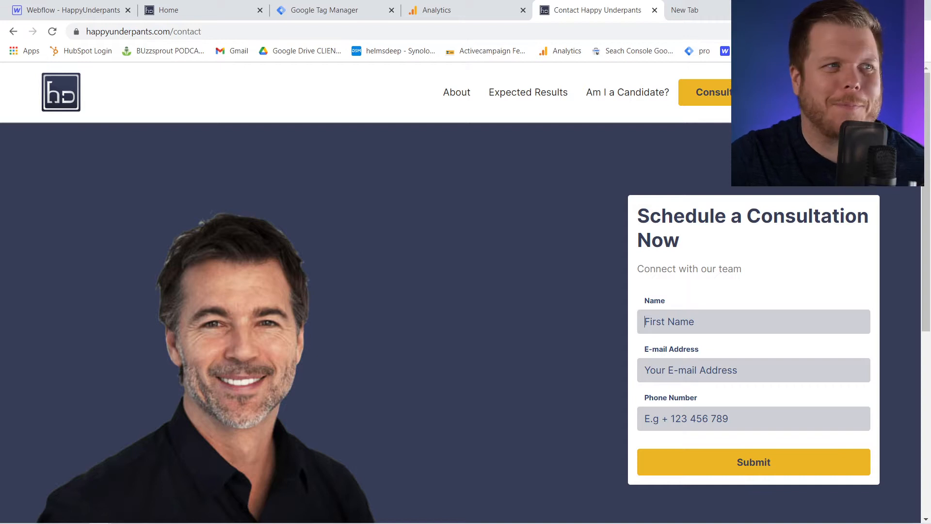
right_click(685, 322)
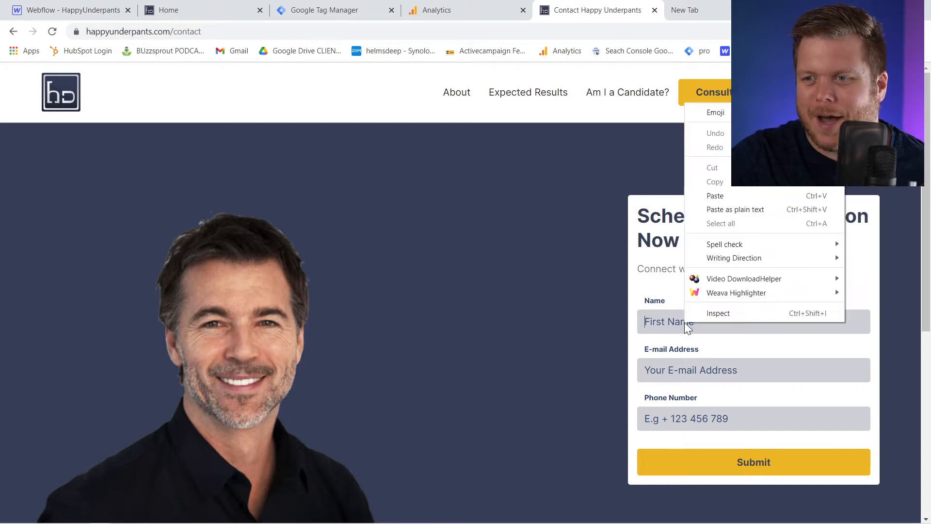
key("Escape")
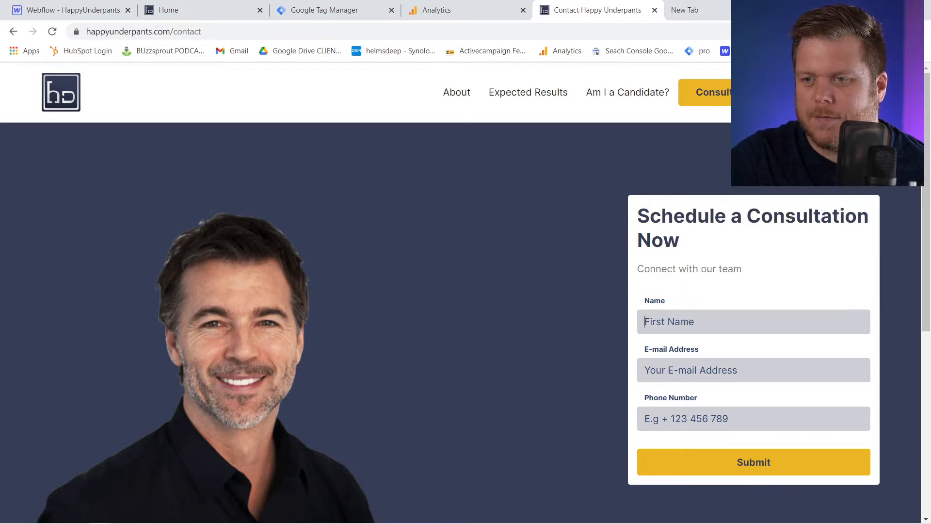
right_click(650, 323)
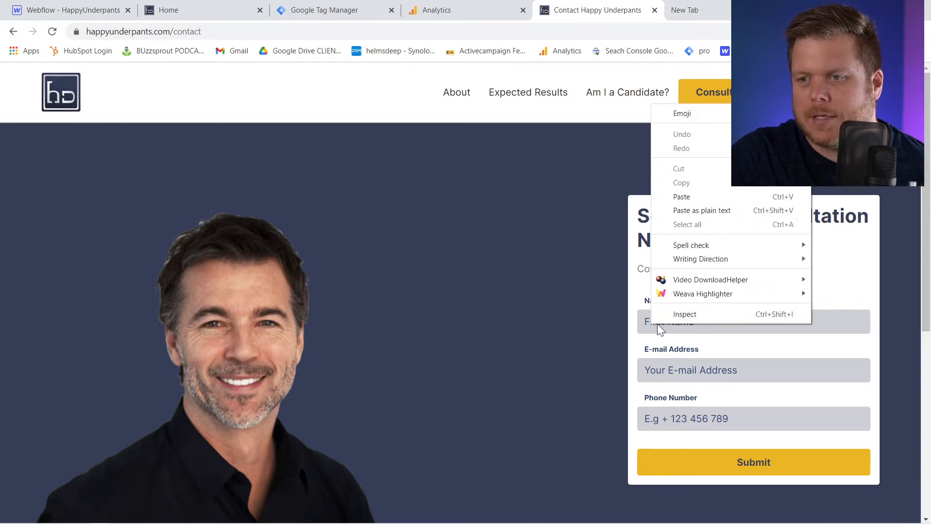
left_click(646, 324)
right_click(647, 324)
left_click(666, 319)
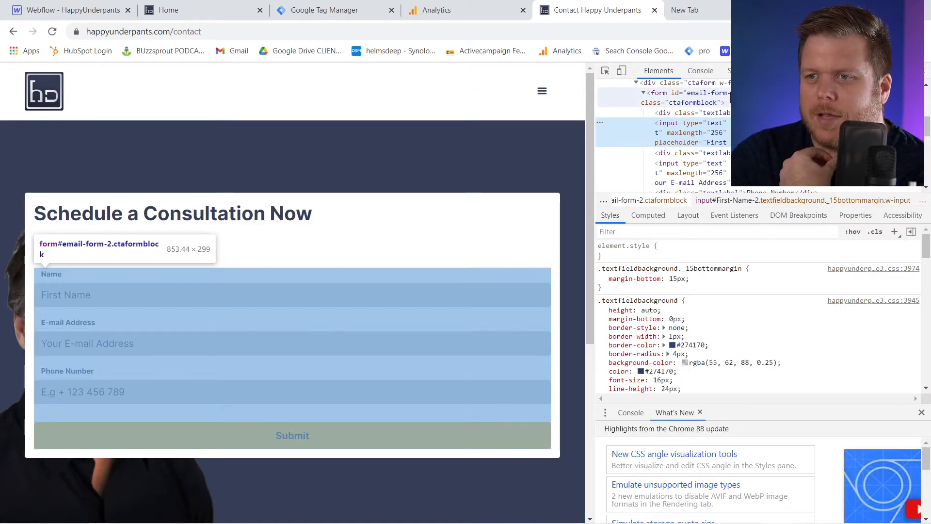
Select the form element enclosing the First Name field in the page code and examine it.
left_click(665, 96)
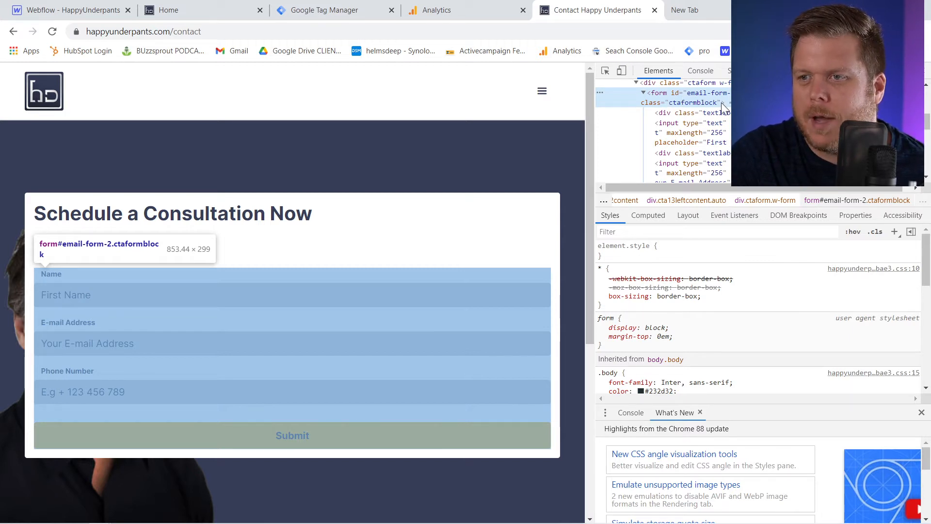
scroll(722, 102, "up", 5)
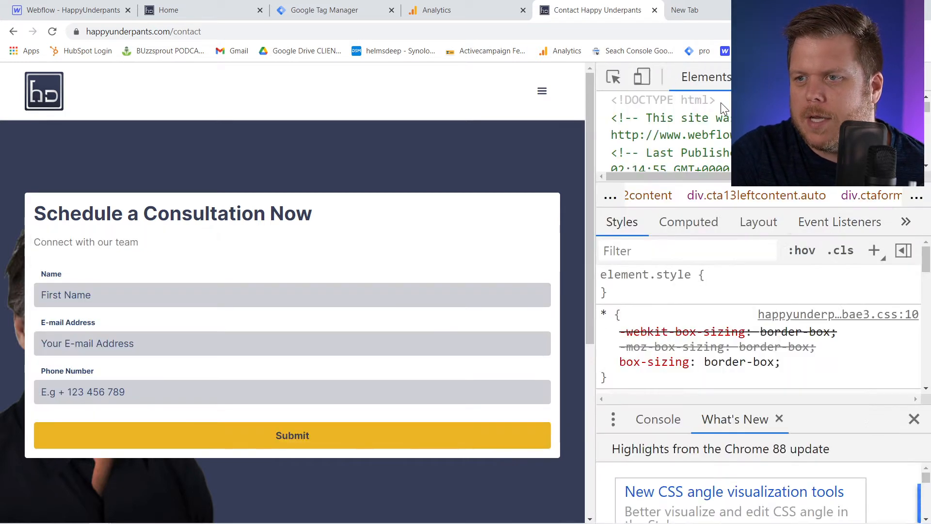
scroll(721, 102, "down", 5)
scroll(618, 130, "down", 1)
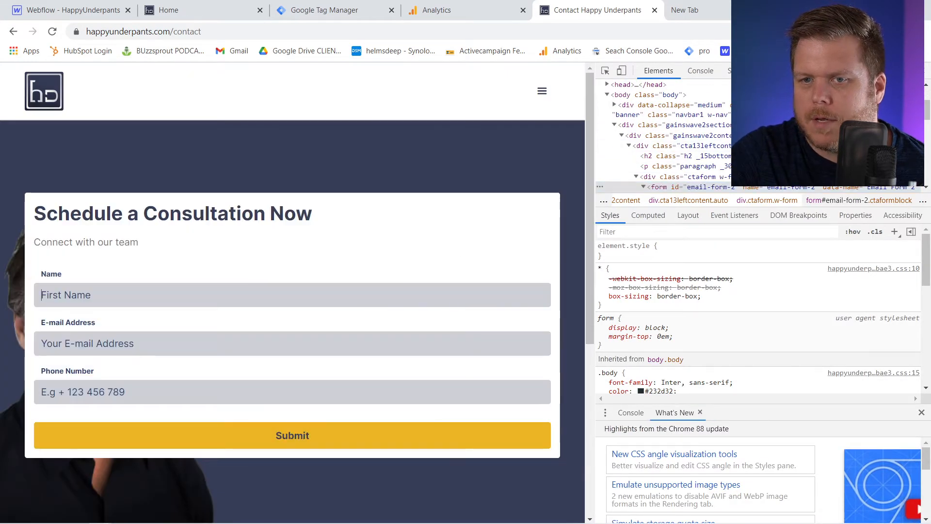
Inspect the First Name field again and select the id value of its enclosing form element.
right_click(415, 294)
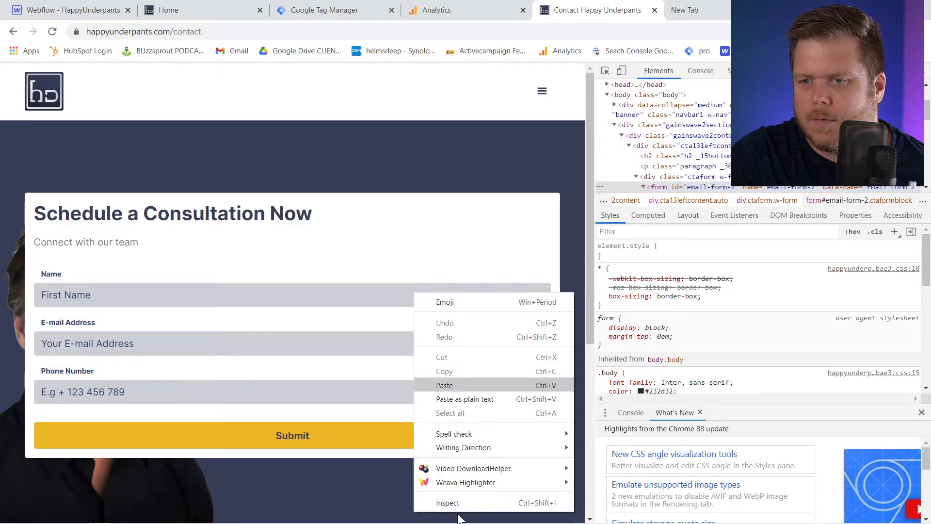
left_click(473, 500)
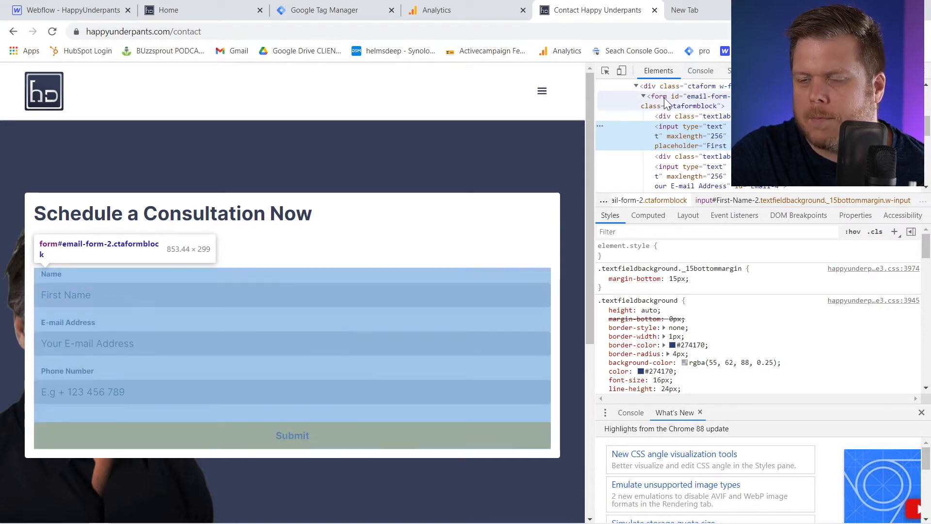
double_click(705, 96)
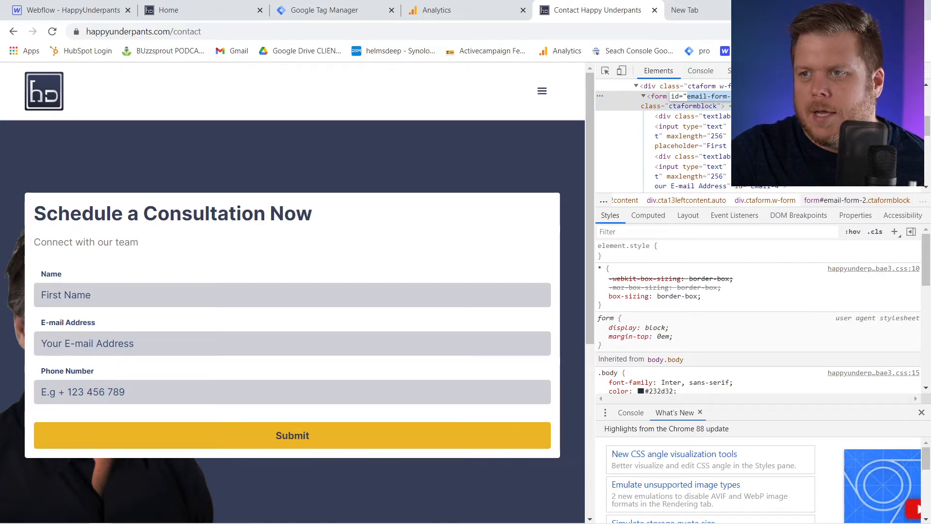
Note the form ID email-form-2 in the search box of a new browser tab.
left_click(684, 11)
left_click(448, 401)
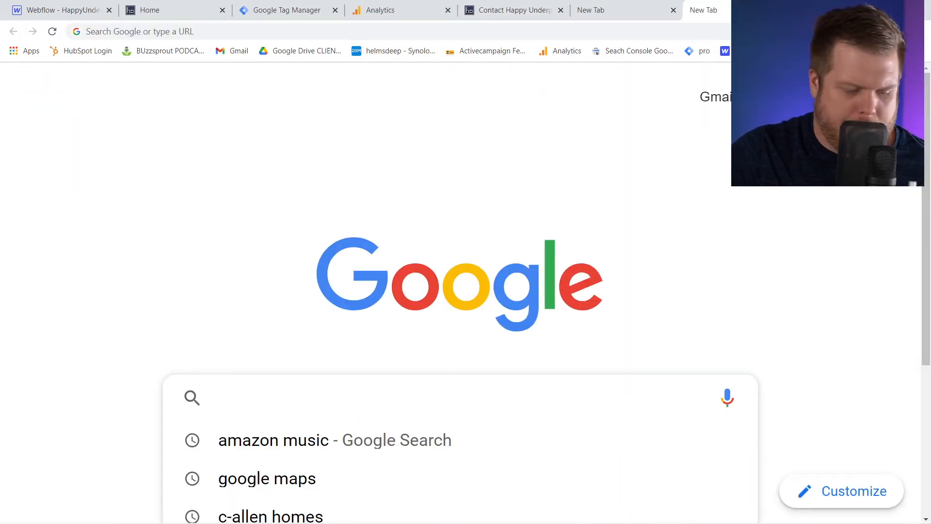
type("email-form-2")
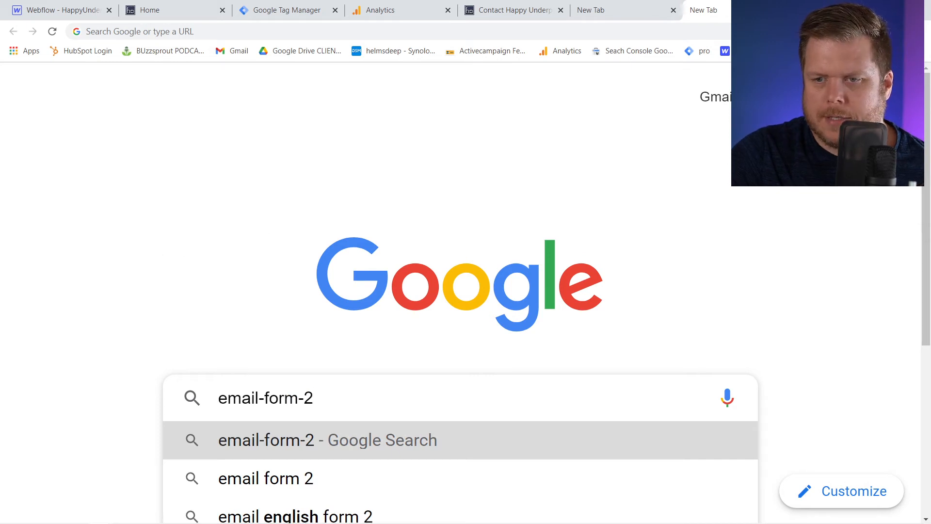
left_click(442, 183)
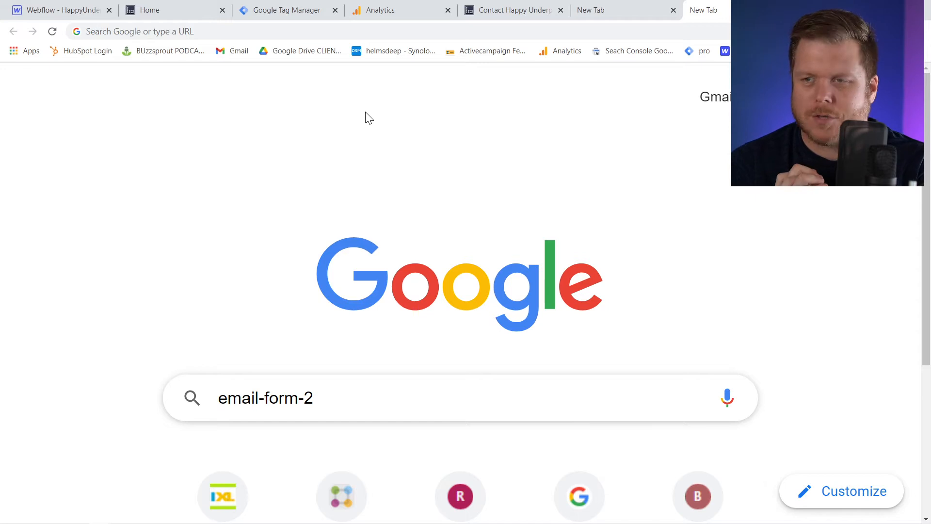
Return to the Happy Underpants contact page, close the developer tools and go to the site's home page.
left_click(528, 13)
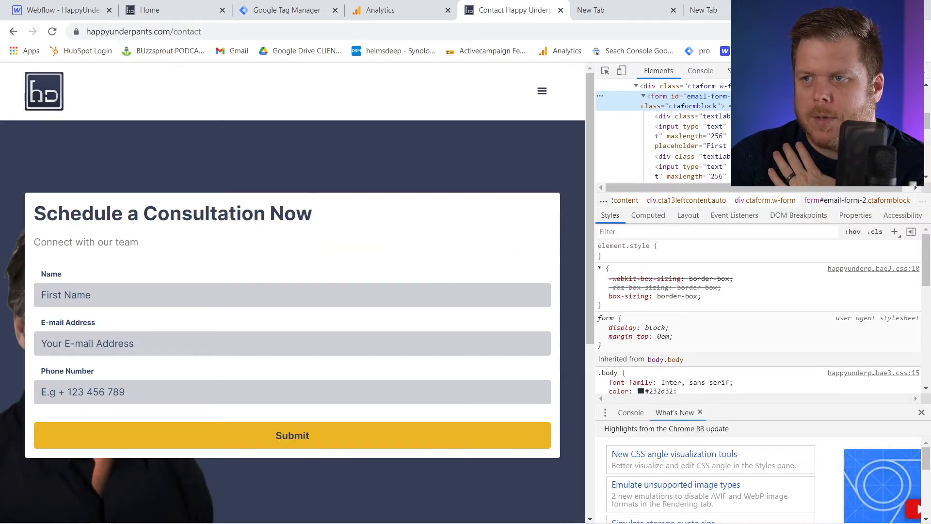
left_click(921, 71)
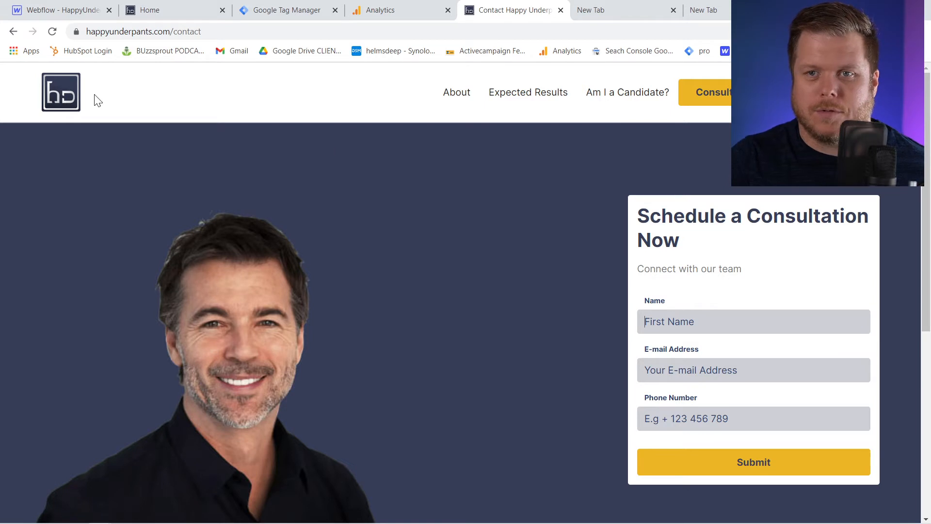
left_click(60, 96)
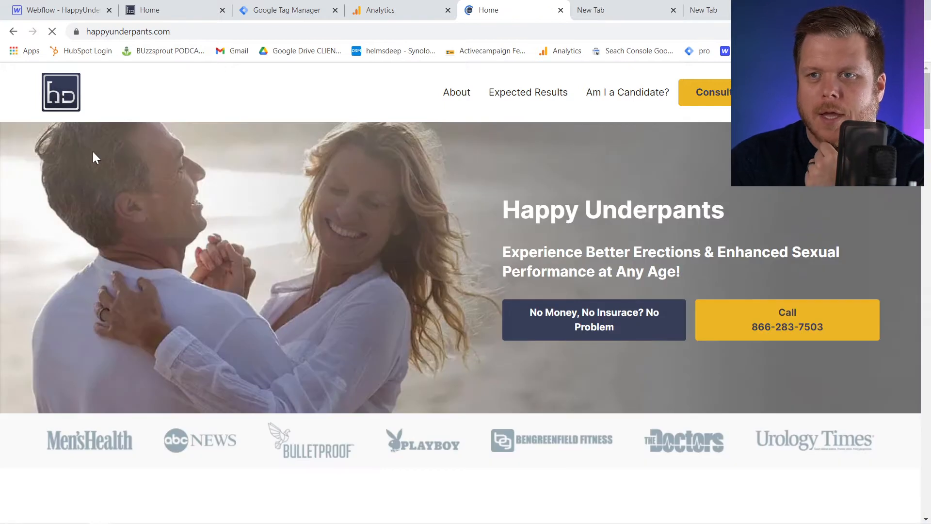
Open Google Analytics at analytics.google.com in a new browser tab.
left_click(396, 11)
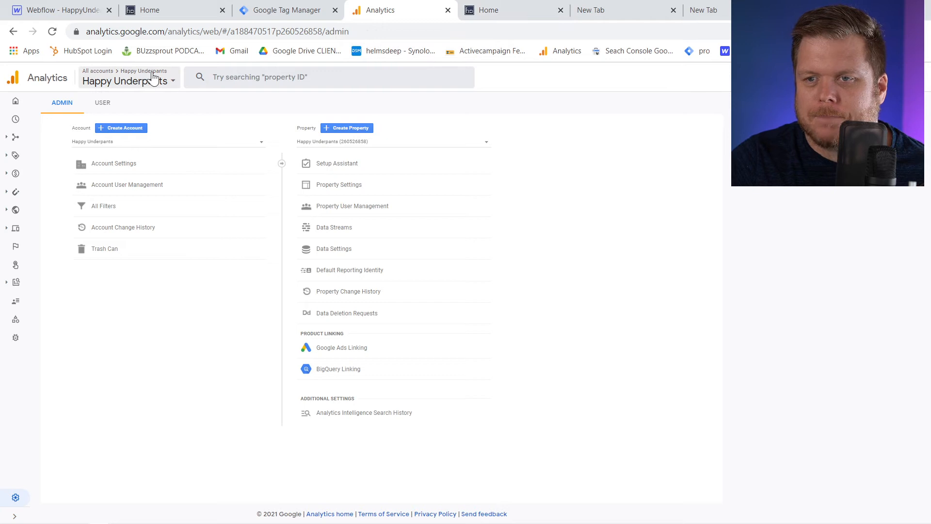
left_click(620, 14)
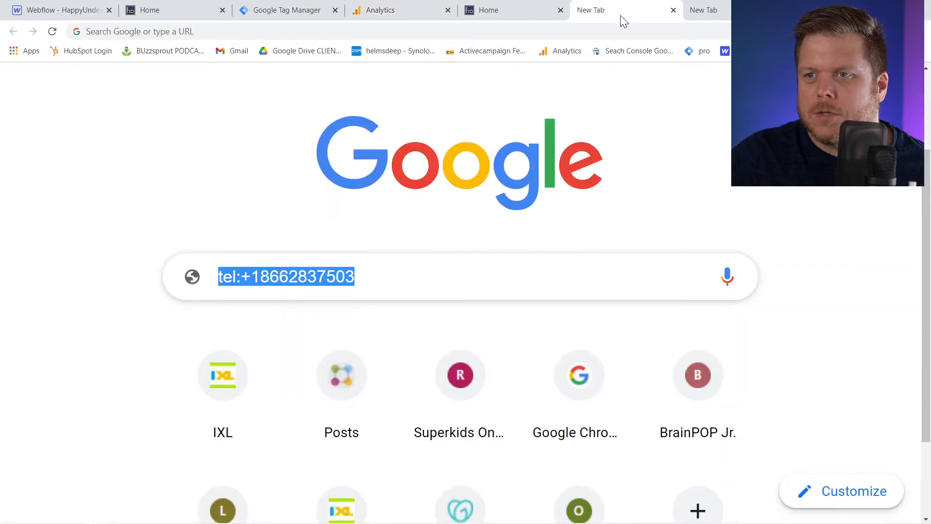
key("ctrl+l")
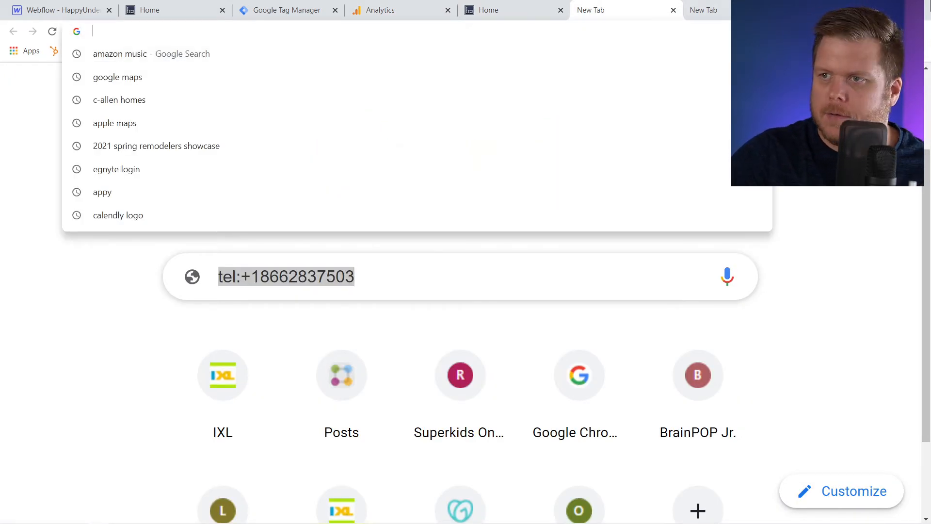
key("ctrl+t")
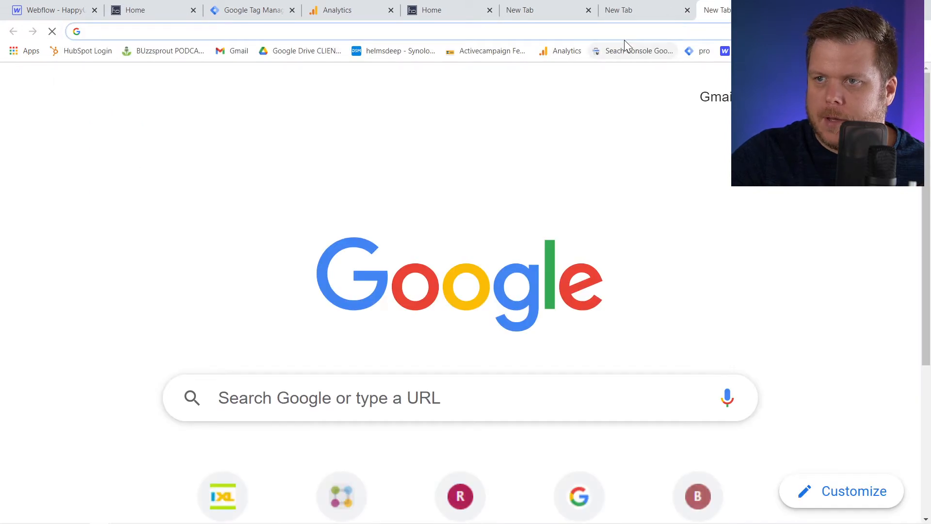
key("ctrl+l")
type("analytic")
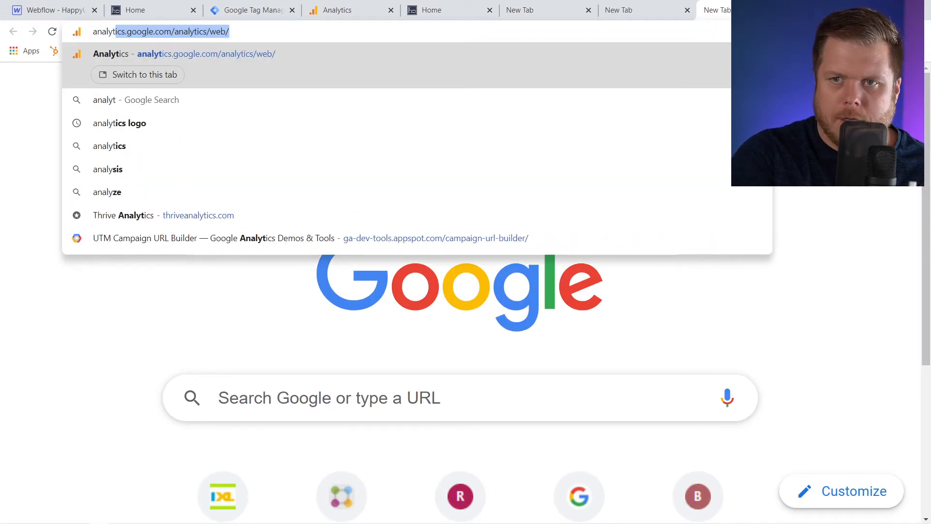
type("s.google.com")
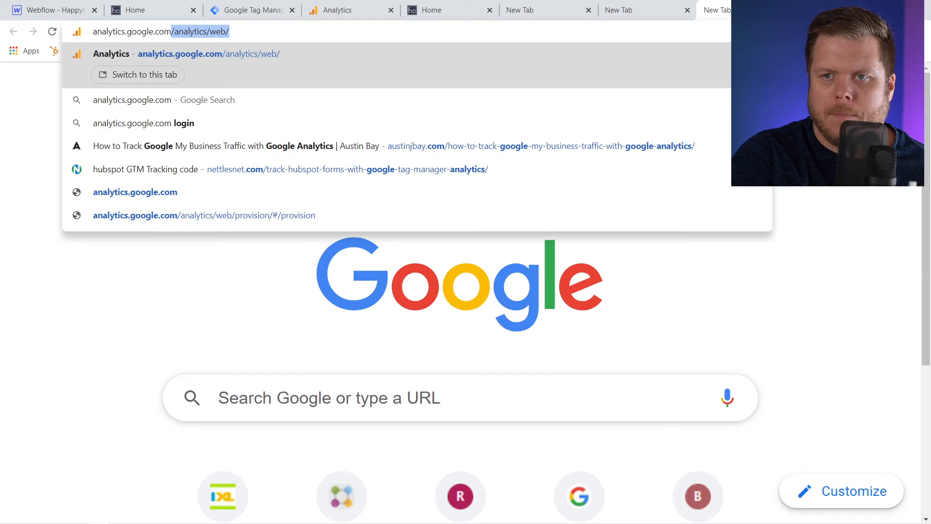
key("Return")
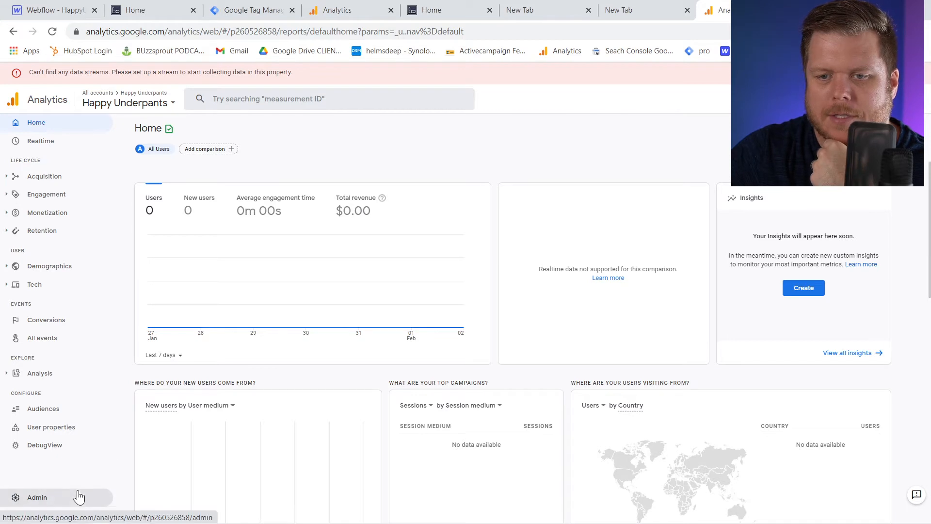
Look at the Analytics and Tag Manager accounts in the Analytics account picker, and switch to Google Tag Manager.
left_click(141, 102)
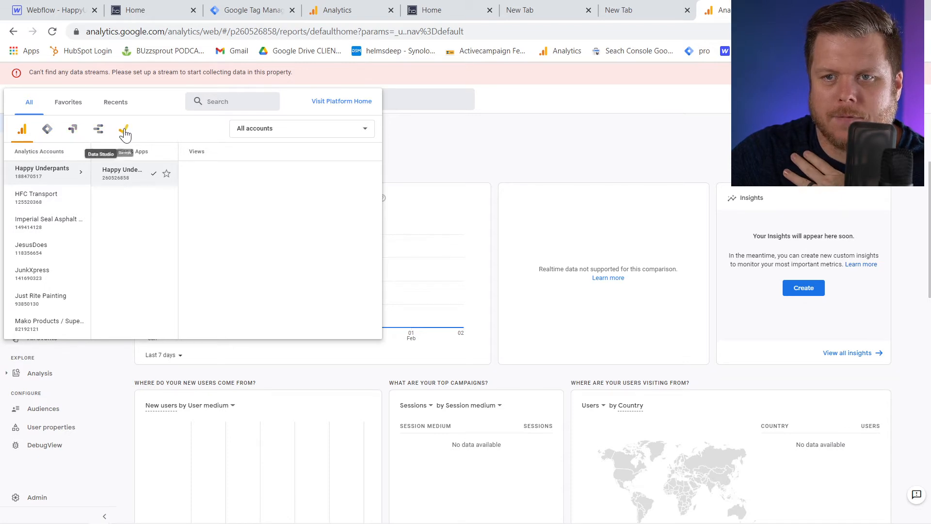
left_click(48, 132)
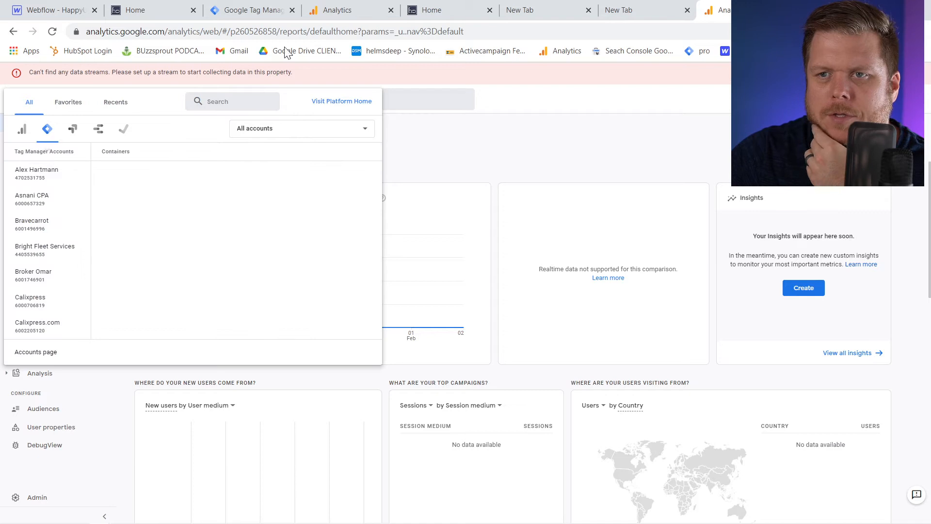
left_click(338, 14)
left_click(247, 12)
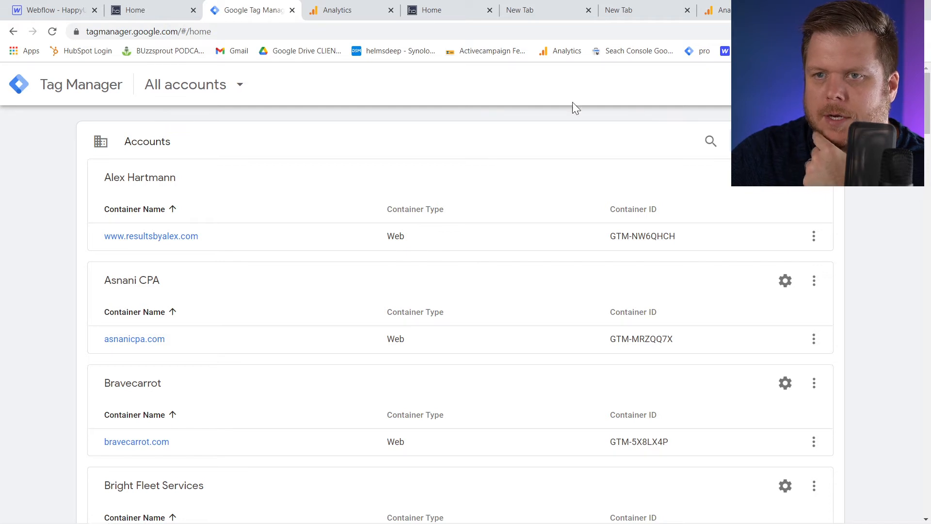
left_click(768, 141)
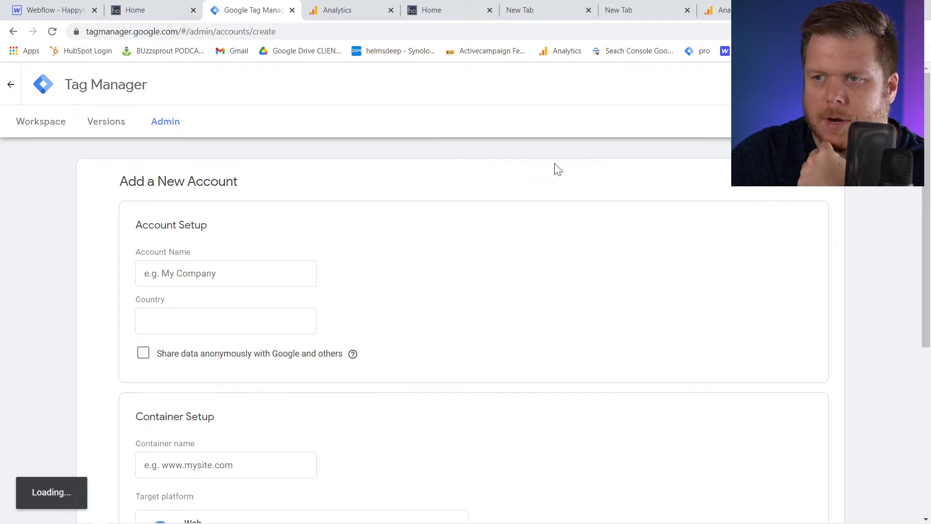
scroll(146, 213, "down", 1)
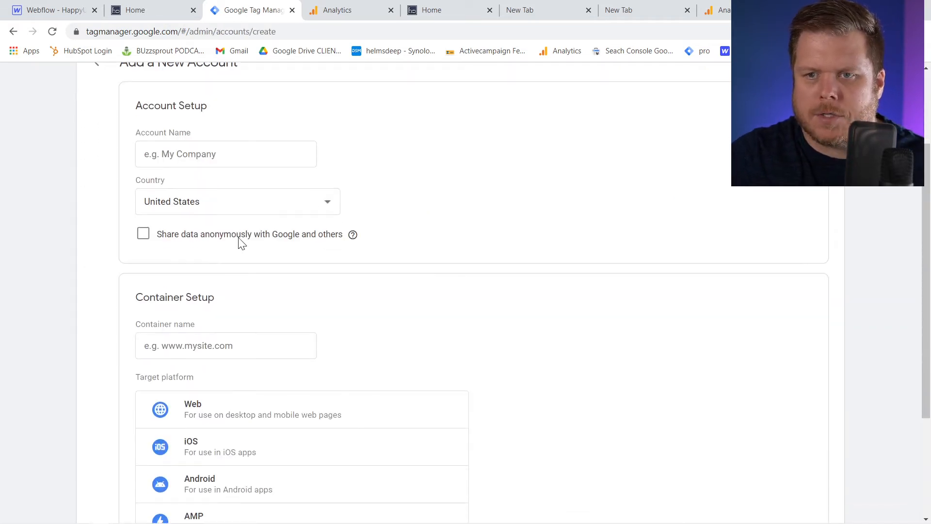
left_click(226, 213)
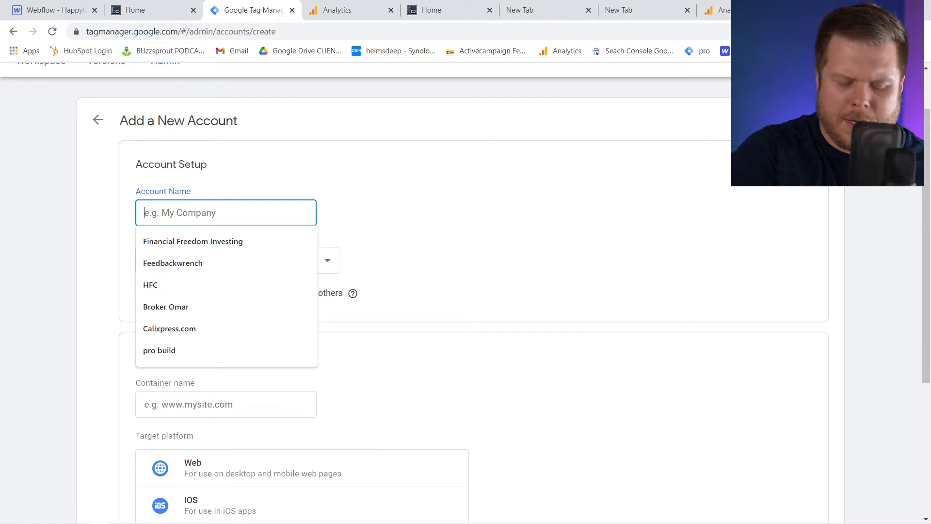
type("Happy Under")
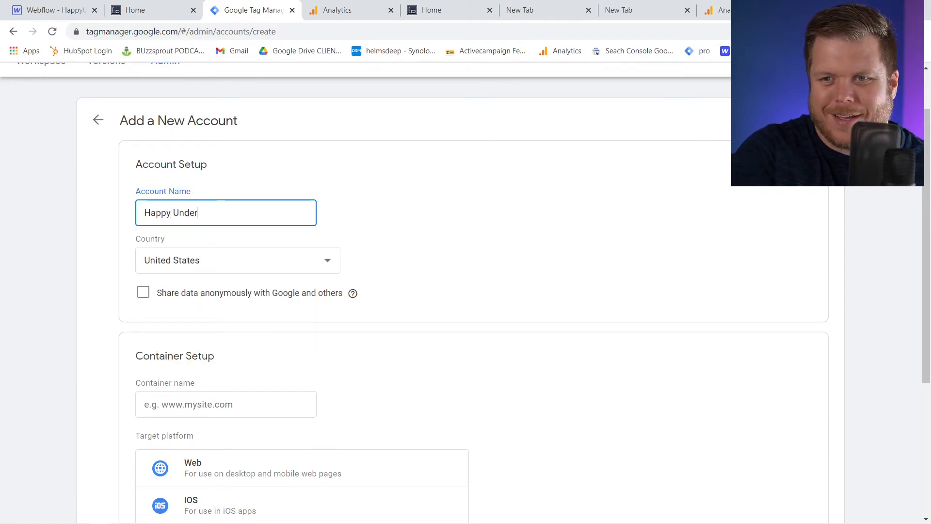
left_click(95, 122)
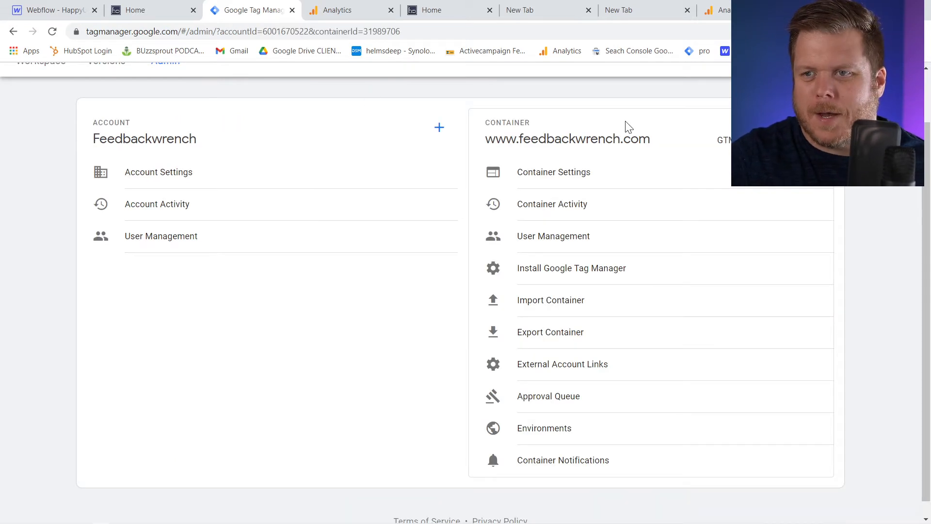
Open the Feedbackwrench workspace and search the Tag Manager accounts for "happy".
scroll(219, 167, "up", 2)
left_click(42, 122)
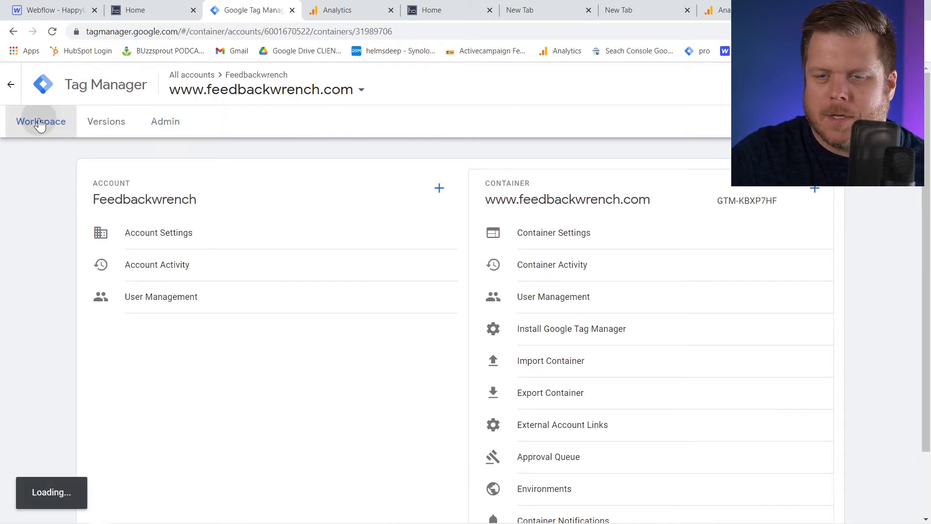
left_click(302, 88)
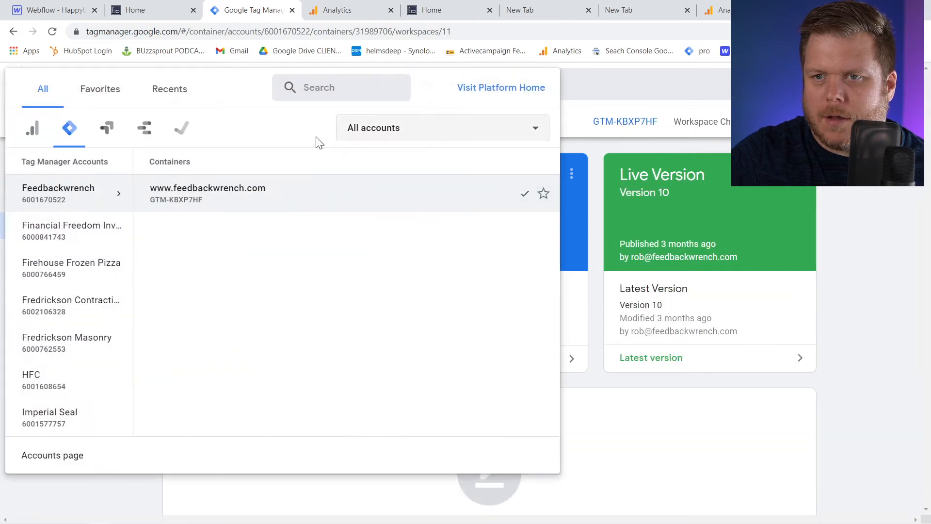
left_click(326, 88)
type("happy")
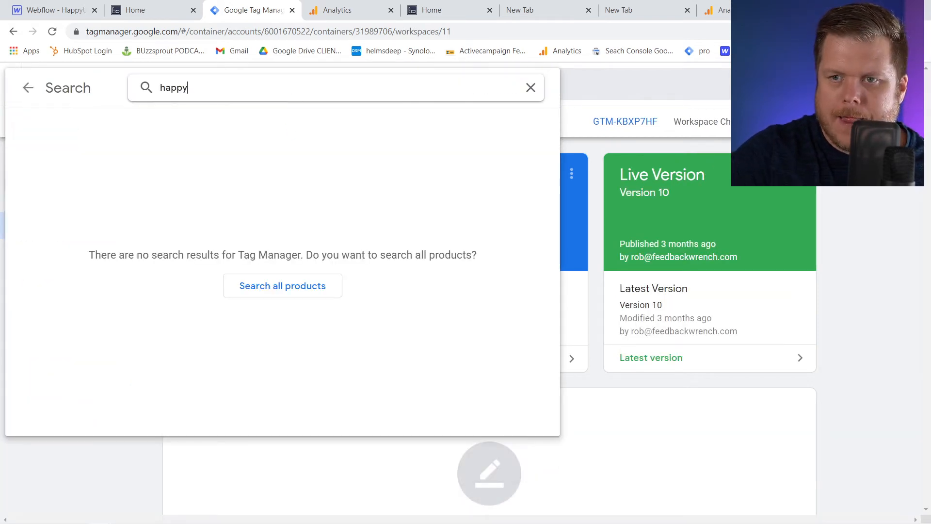
left_click(856, 216)
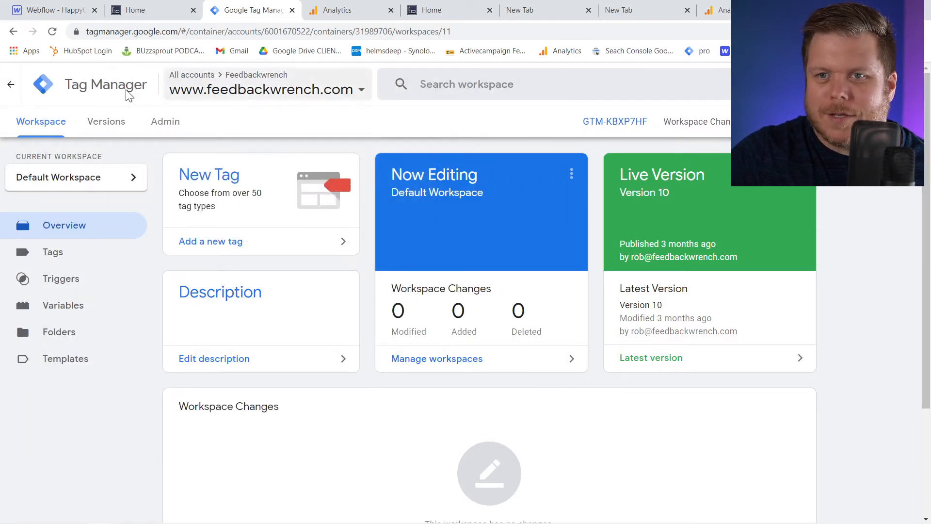
Return to the list of all Tag Manager accounts and search the page for "happy".
left_click(15, 92)
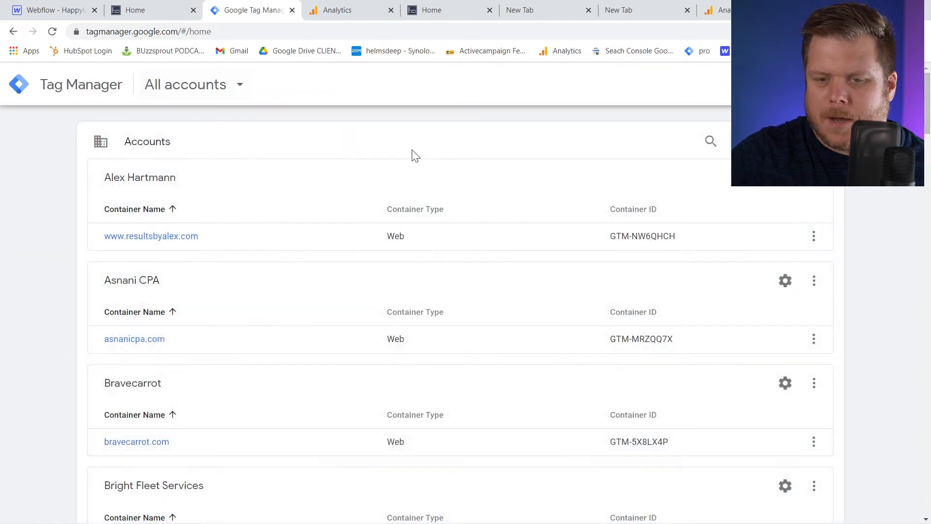
key("ctrl+f")
type("happy")
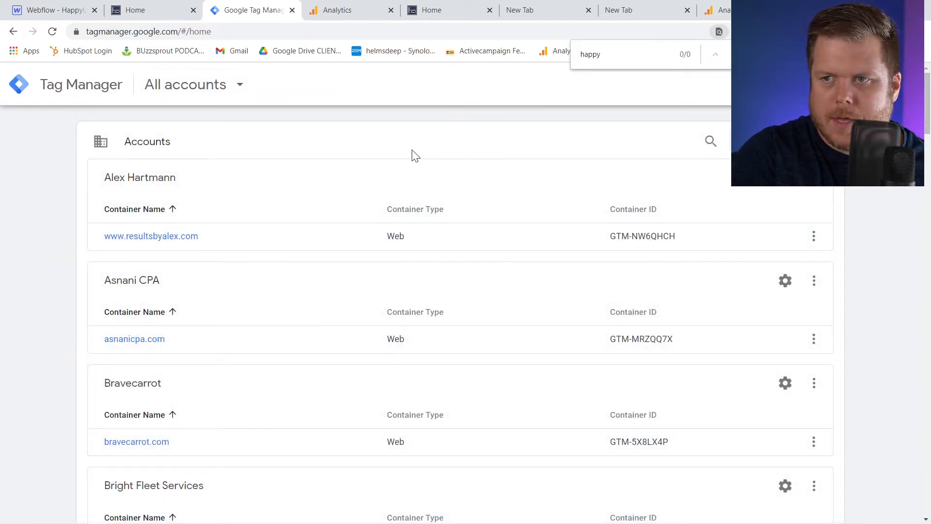
Start a new Tag Manager account named Happy Underpants and allow sharing data anonymously with Google and others.
left_click(771, 141)
left_click(226, 273)
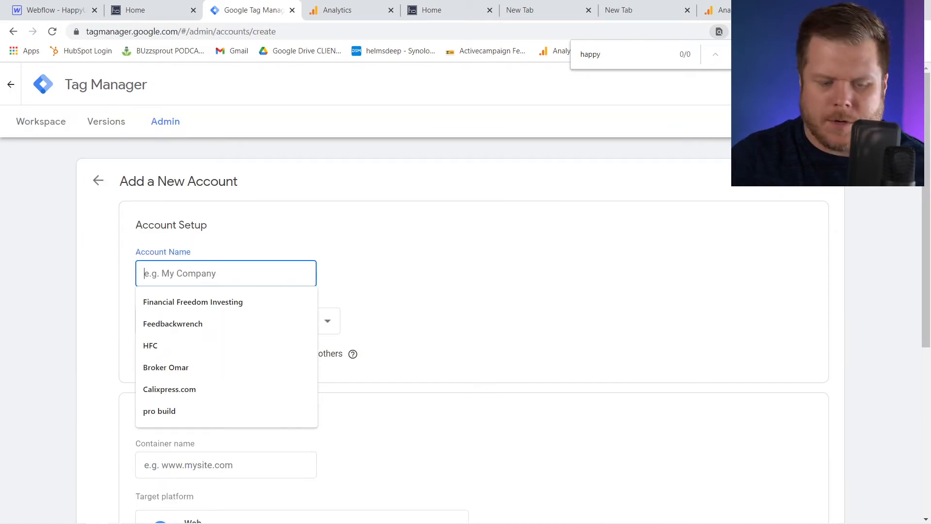
type("Happy Under")
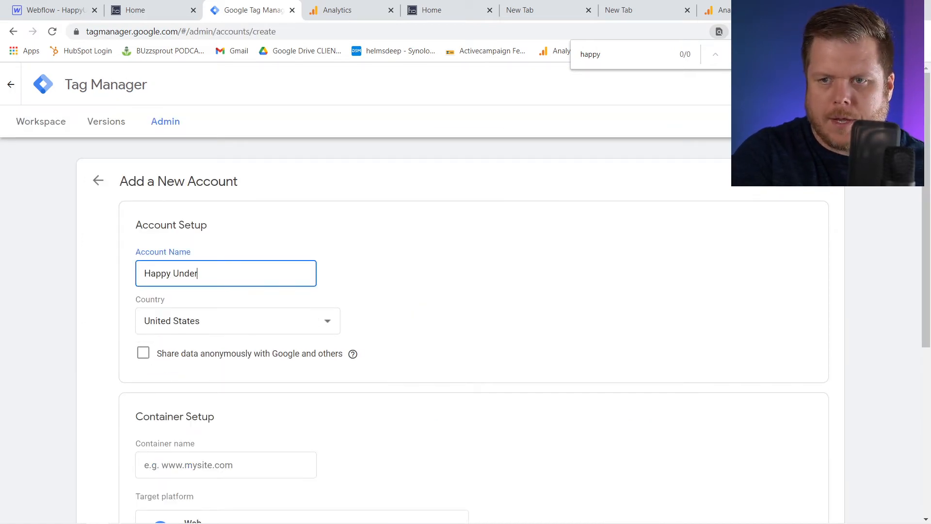
type("pants")
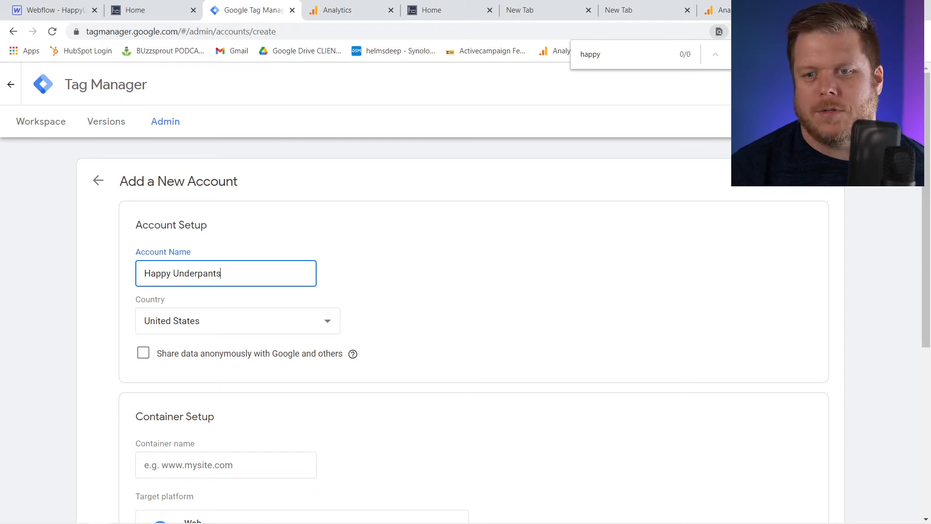
left_click(218, 354)
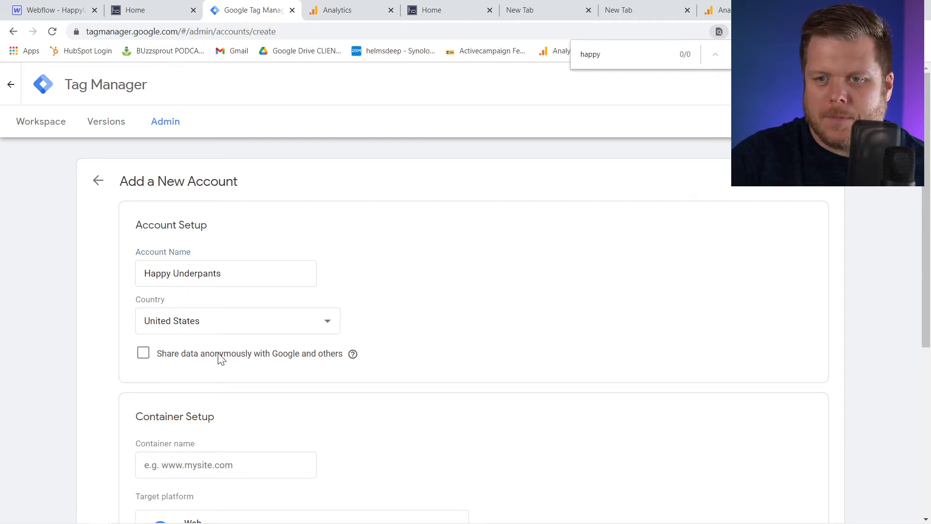
left_click(144, 353)
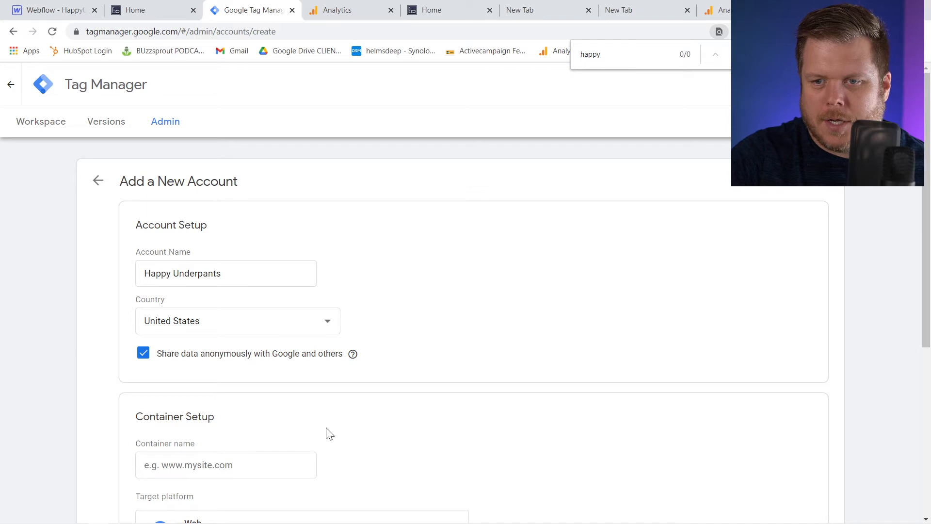
scroll(327, 432, "down", 2)
left_click(225, 344)
type("happy")
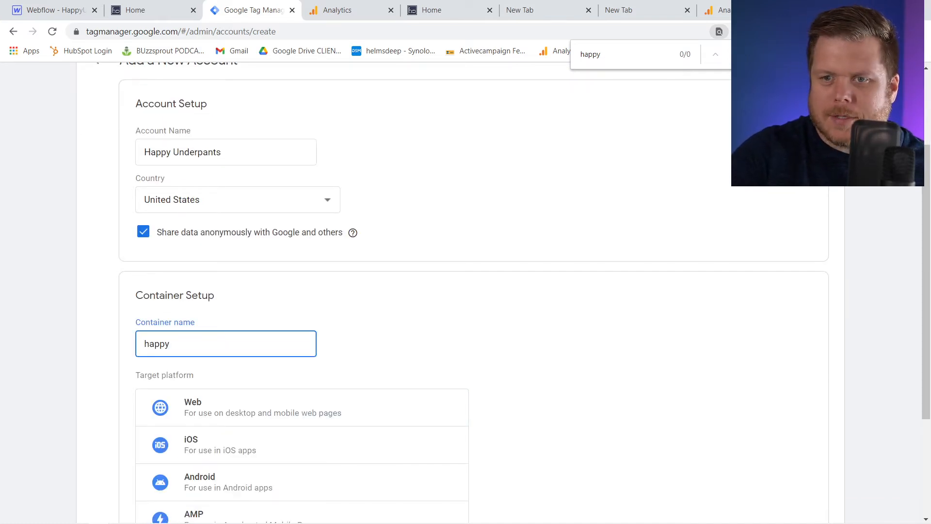
key("ctrl+a")
type("www.")
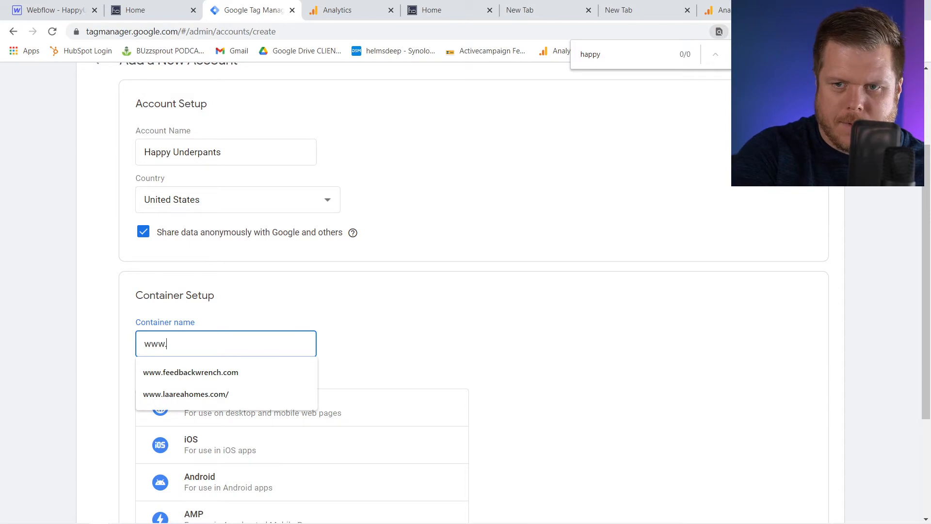
type("happyunderp")
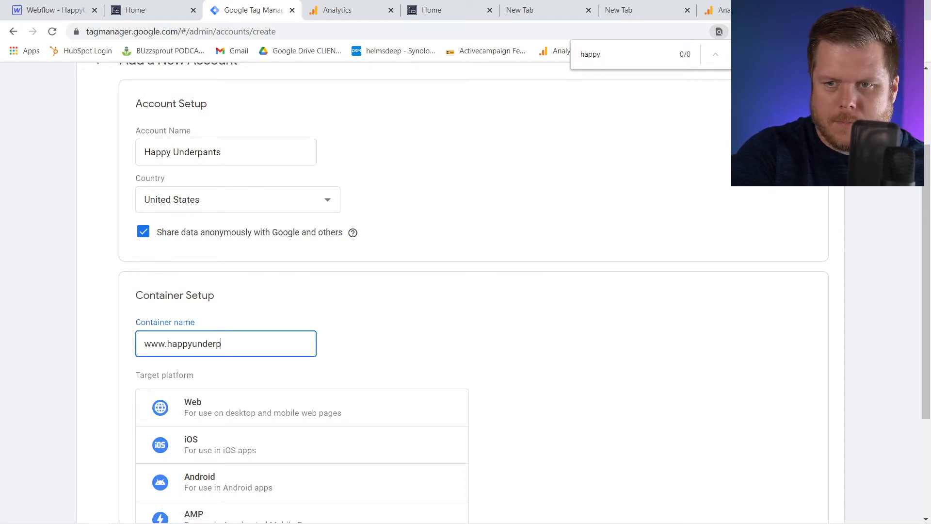
type("ants.com")
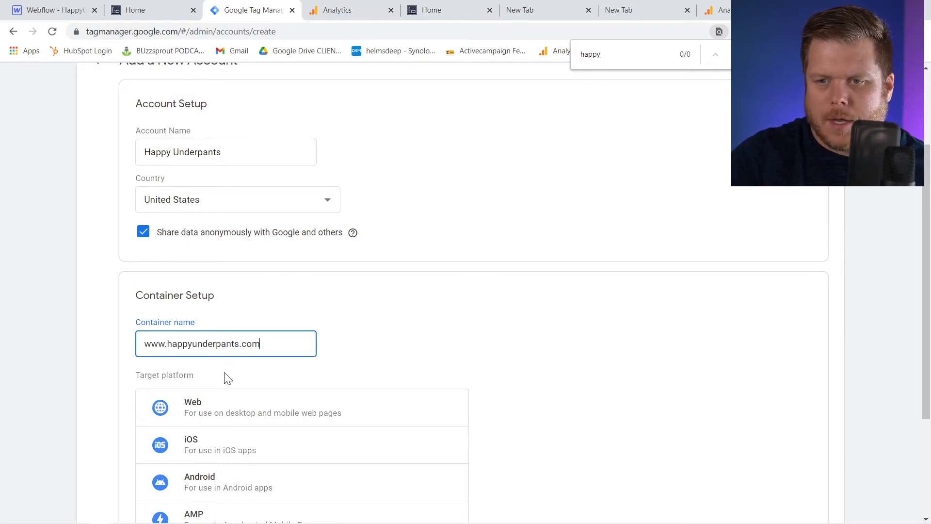
left_click(223, 406)
Create the account and container, accepting the Tag Manager Terms of Service and the GDPR Data Processing Terms.
scroll(328, 392, "down", 3)
left_click(166, 465)
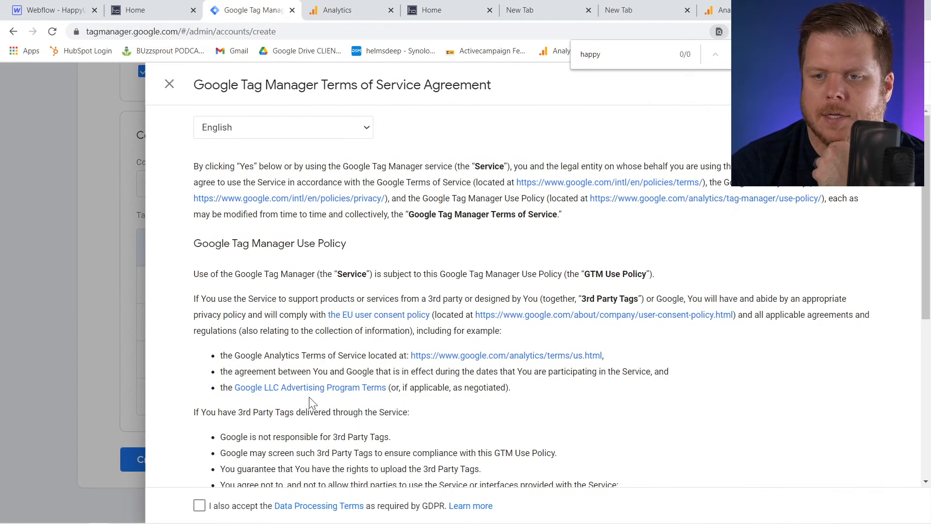
left_click(199, 505)
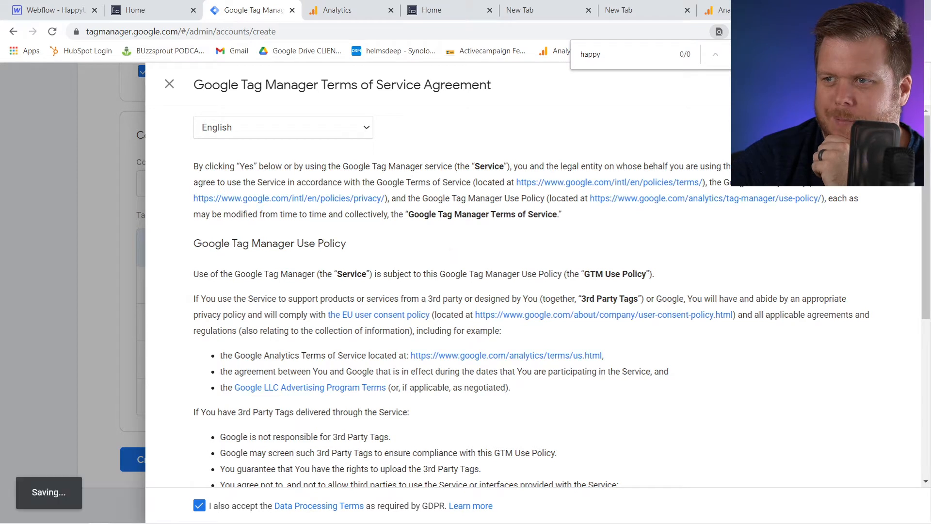
left_click(891, 84)
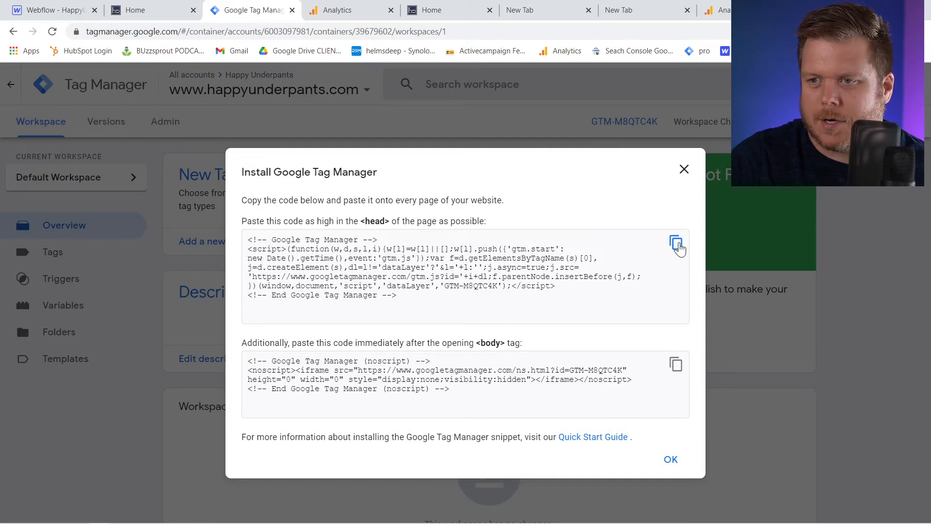
Switch to Webflow and open the project settings of the HappyUnderpants site.
left_click(72, 11)
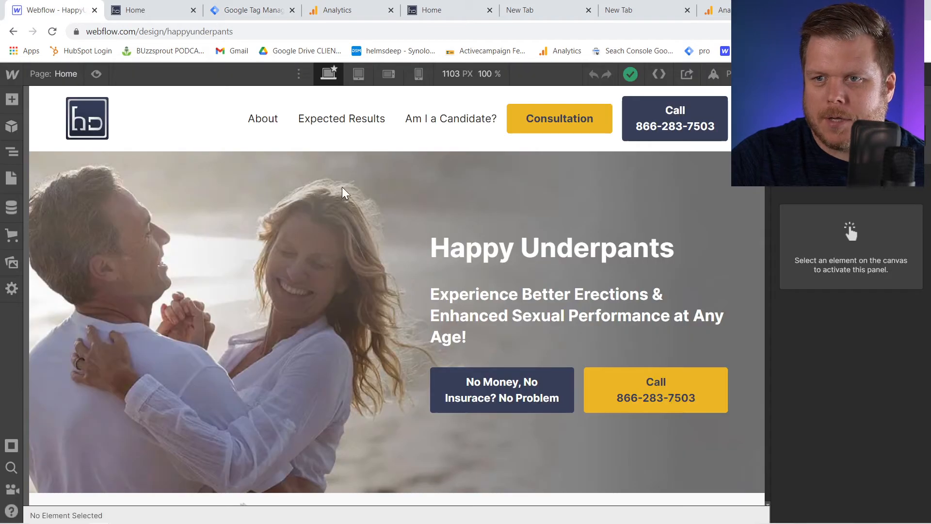
left_click(8, 74)
left_click(64, 110)
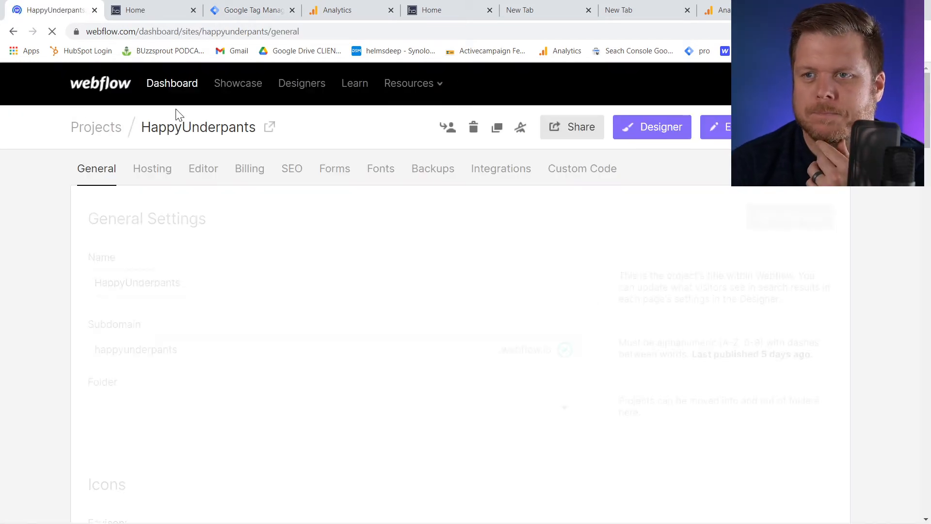
Copy the Tag Manager head snippet and add it after the closing style tag in the Webflow site's custom head code.
left_click(262, 9)
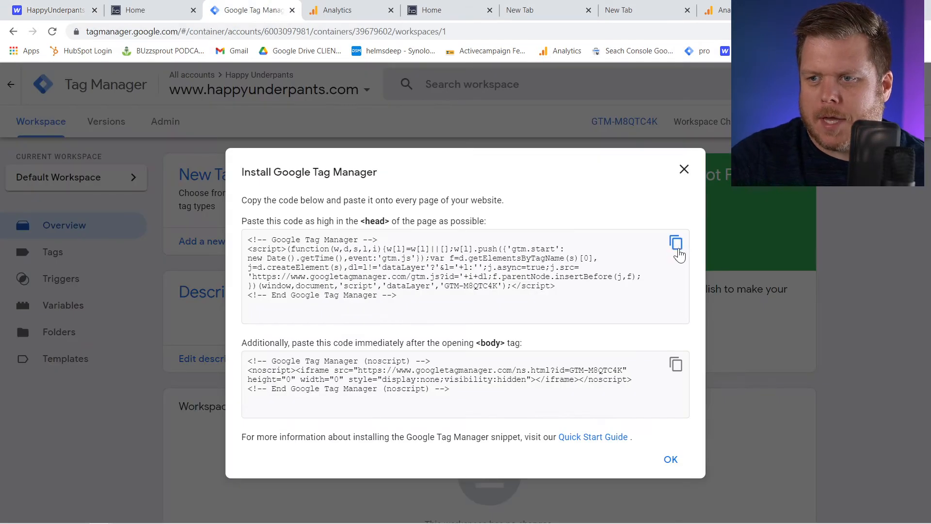
left_click(675, 244)
left_click(53, 12)
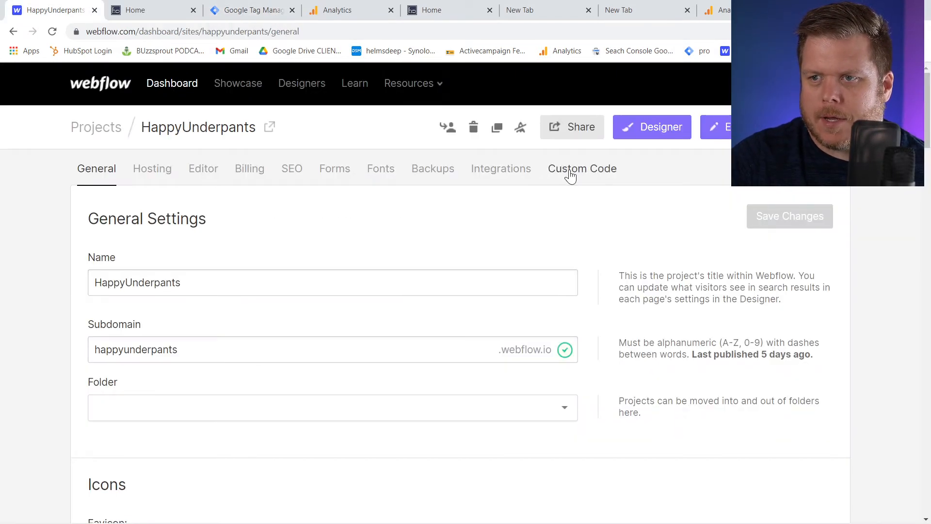
left_click(571, 176)
scroll(395, 276, "down", 3)
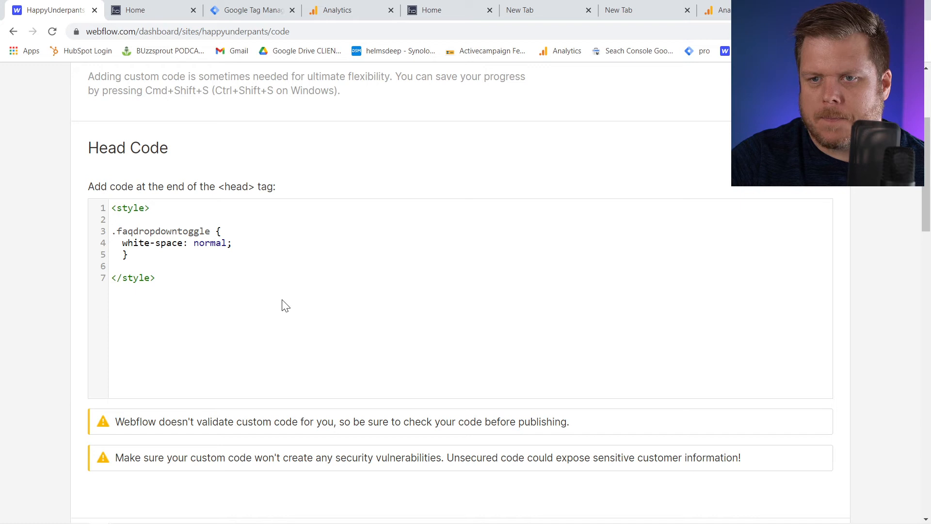
key("Return")
key("ctrl+v")
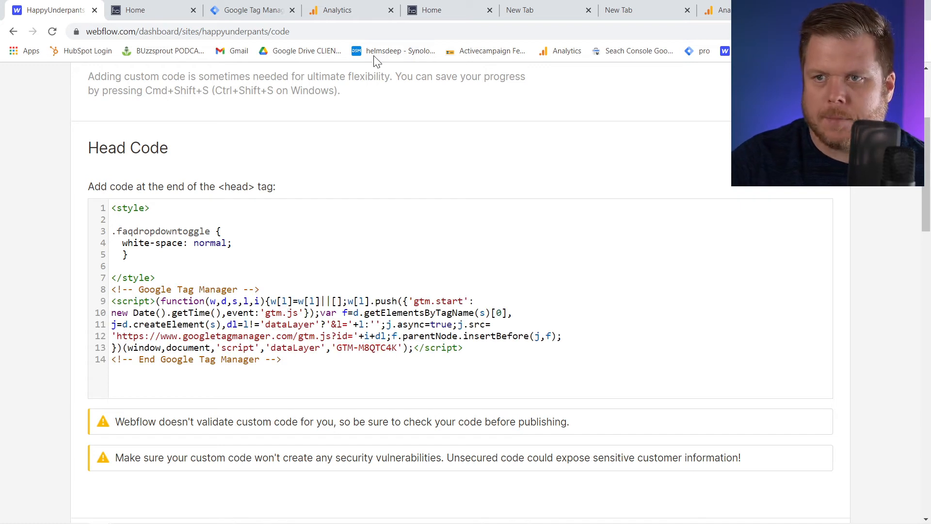
Copy the Tag Manager noscript body snippet and paste it into the Webflow site's footer code.
left_click(255, 15)
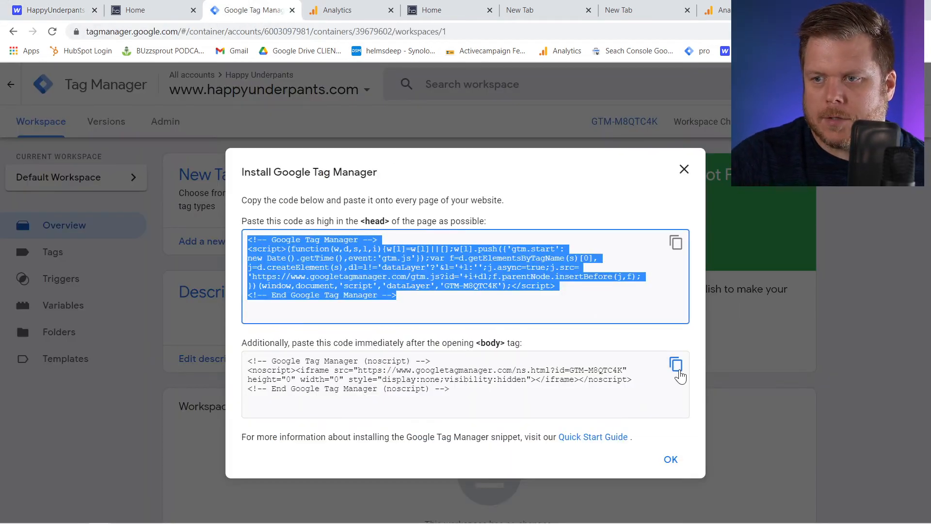
left_click(677, 370)
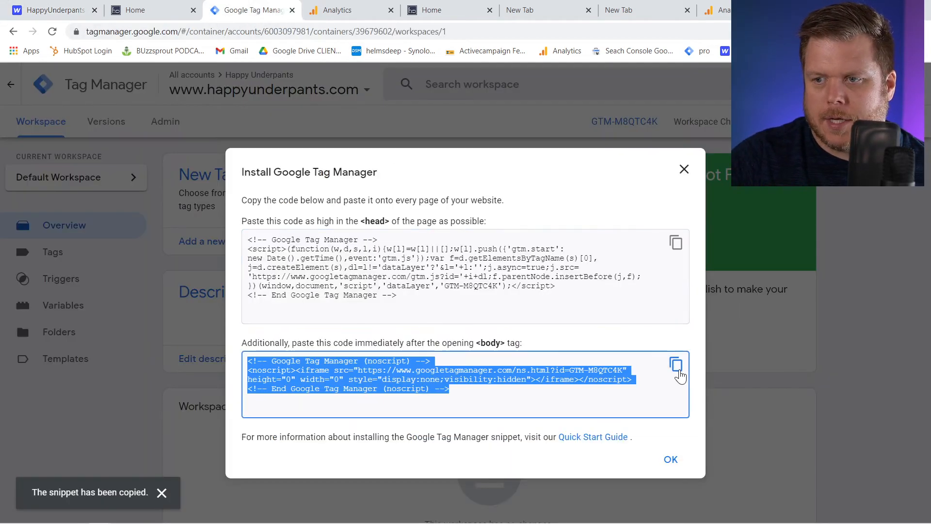
left_click(57, 14)
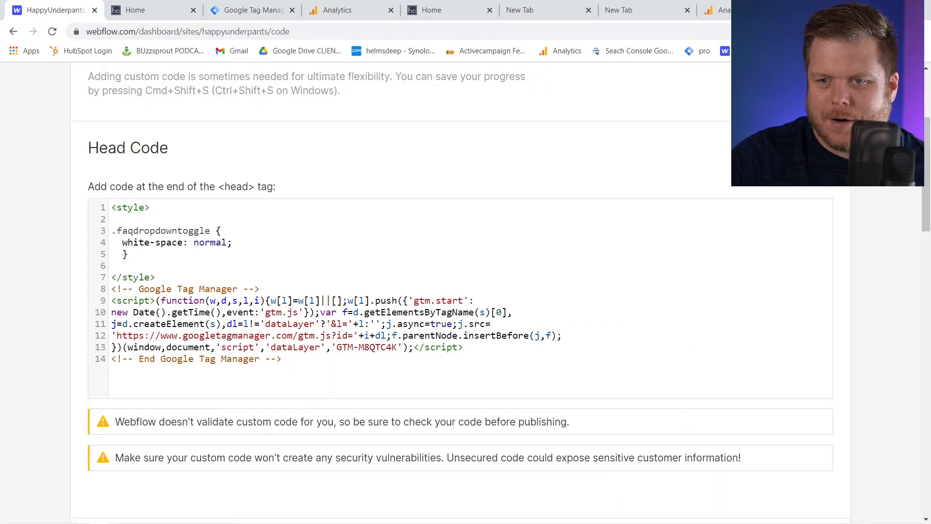
scroll(312, 284, "down", 7)
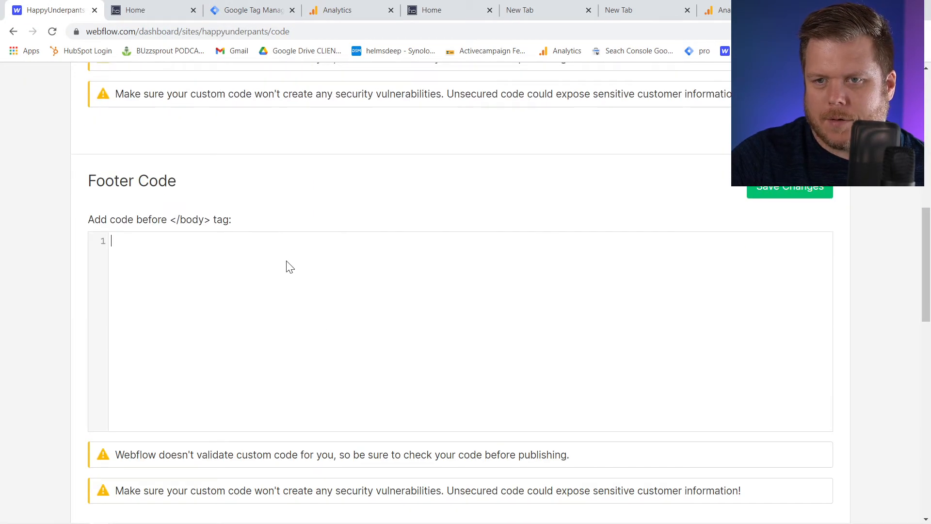
left_click(289, 267)
key("ctrl+v")
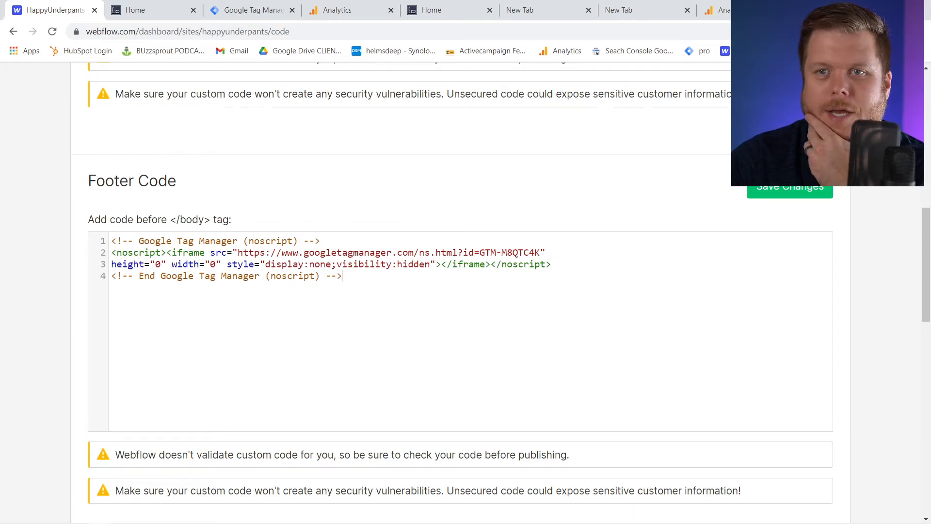
left_click(262, 10)
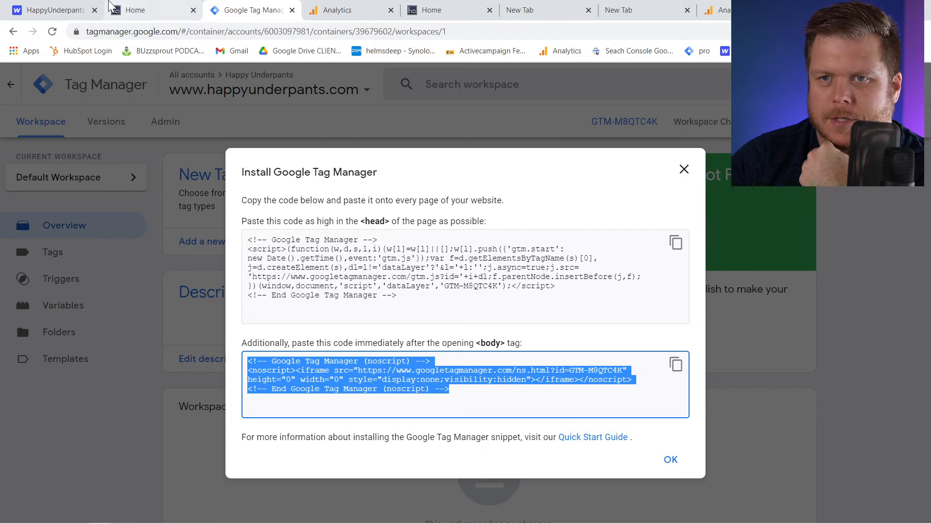
left_click(61, 12)
left_click(796, 194)
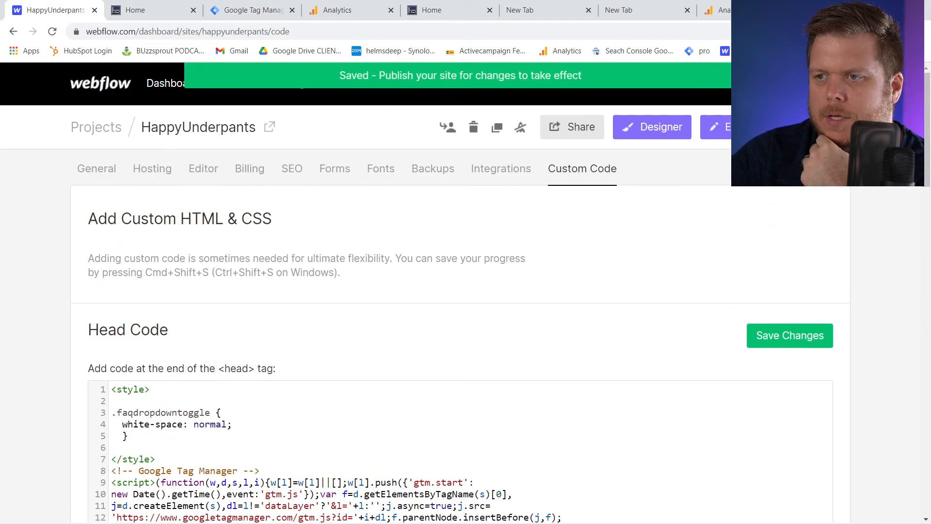
left_click(813, 127)
left_click(645, 186)
left_click(711, 303)
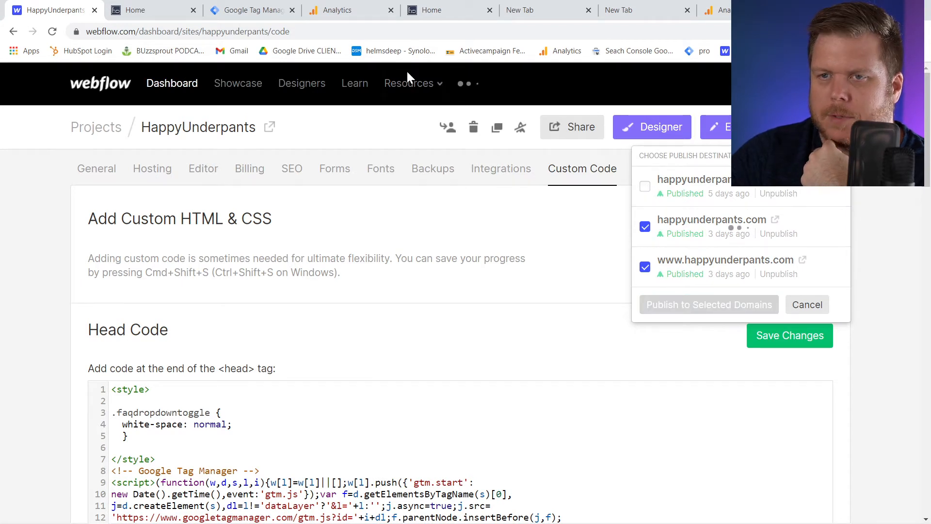
Close the Tag Manager installation instructions and view the Happy Underpants home page in Google Analytics.
left_click(260, 13)
left_click(680, 464)
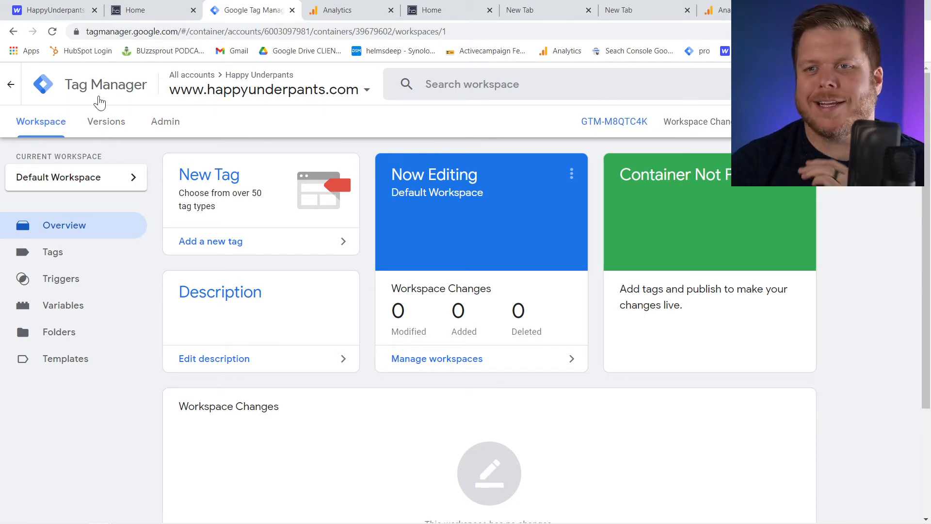
left_click(339, 13)
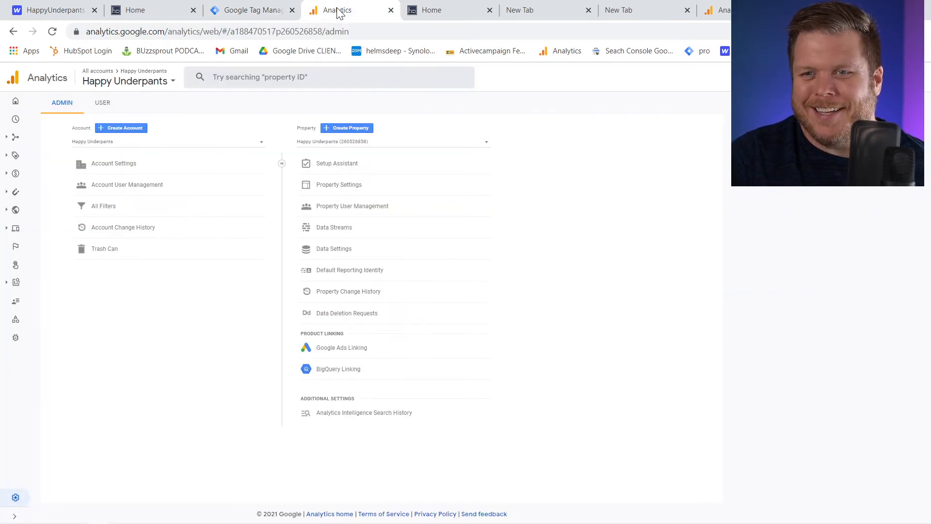
left_click(16, 100)
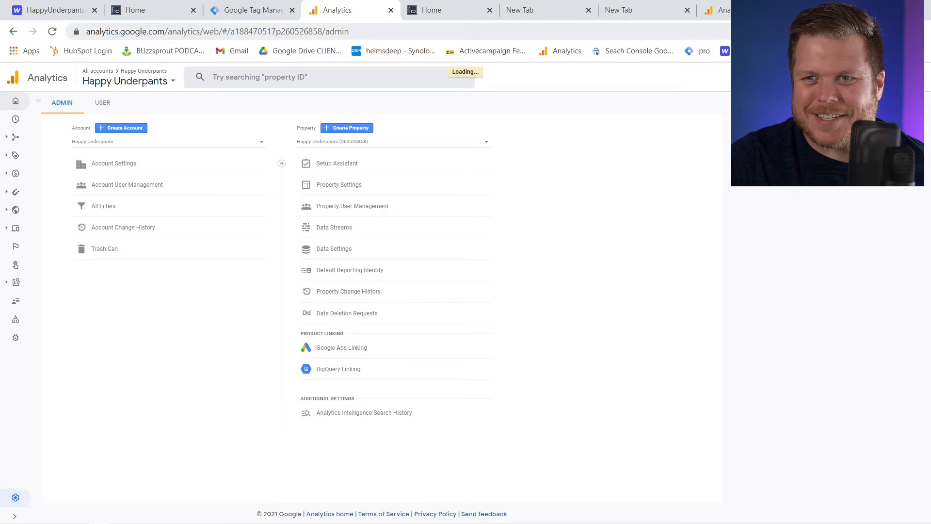
left_click(237, 14)
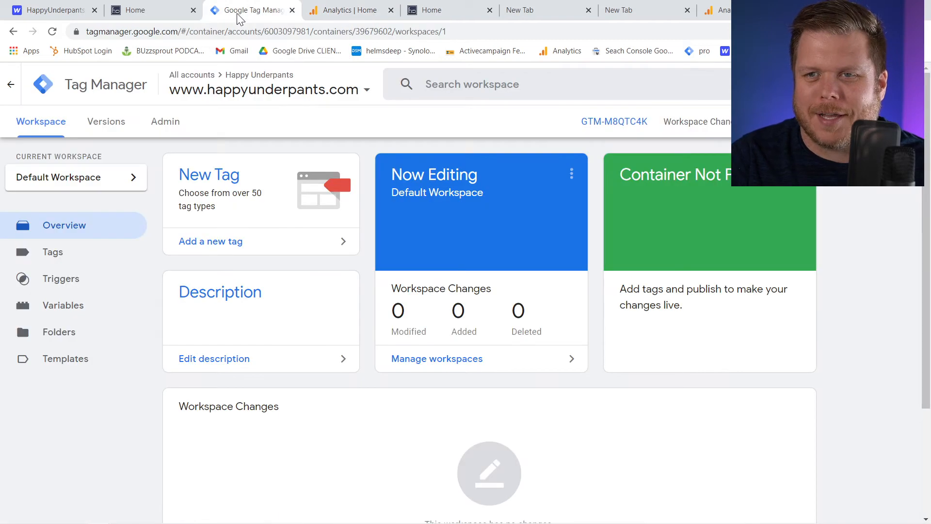
Enable the built-in variables Click URL and Form ID in the Tag Manager container.
left_click(83, 251)
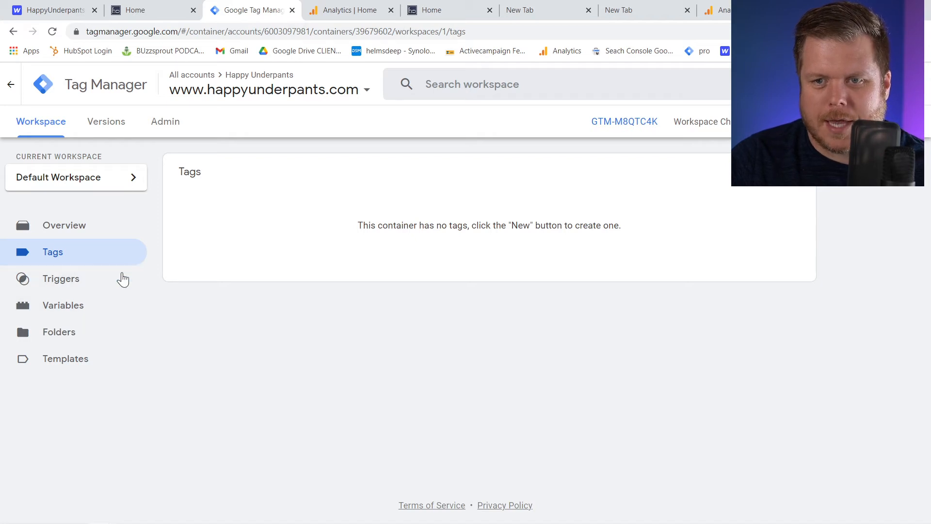
left_click(79, 315)
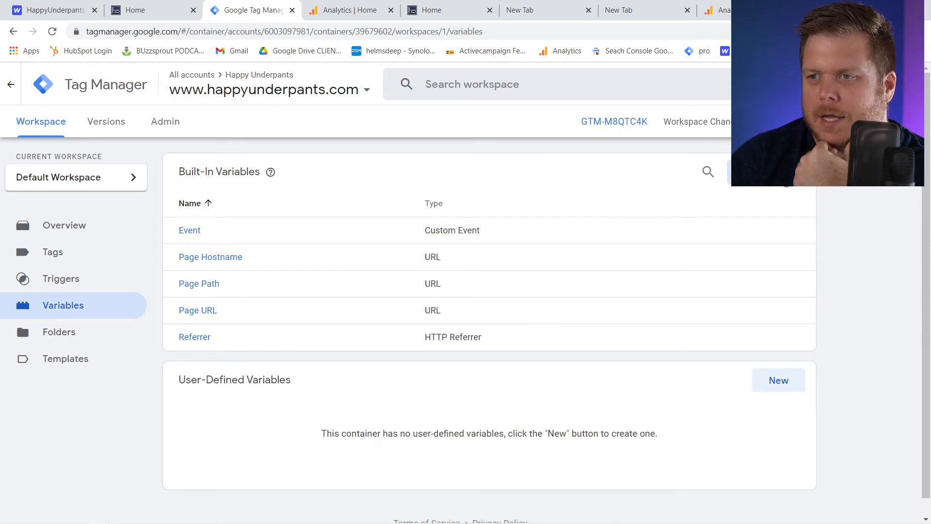
left_click(784, 175)
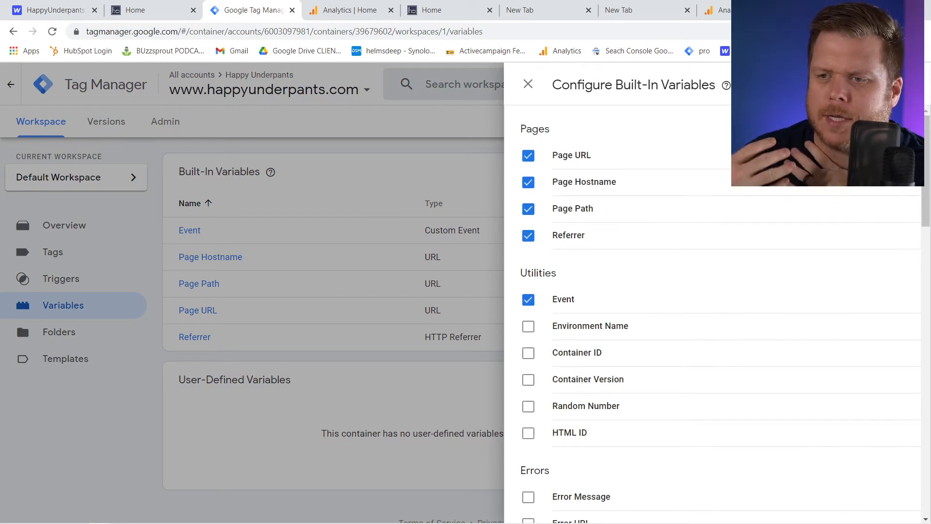
scroll(612, 358, "down", 5)
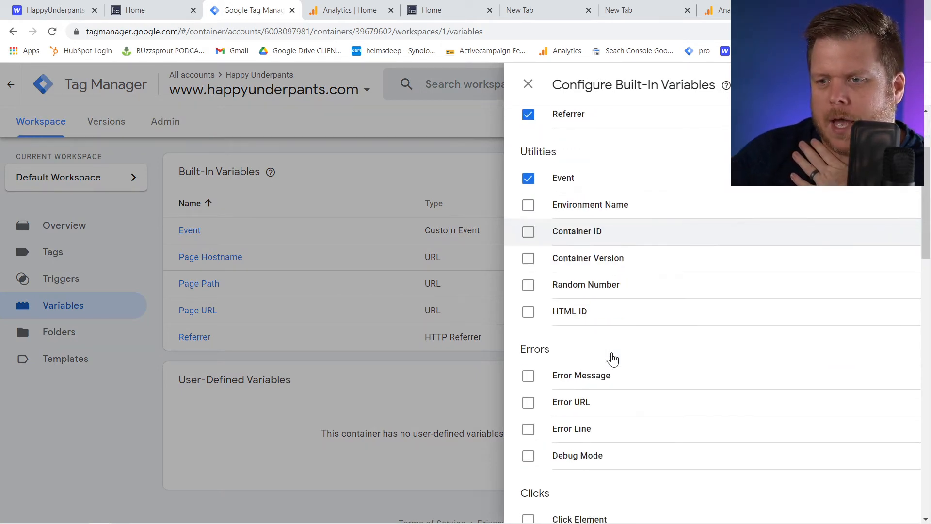
scroll(612, 359, "down", 1)
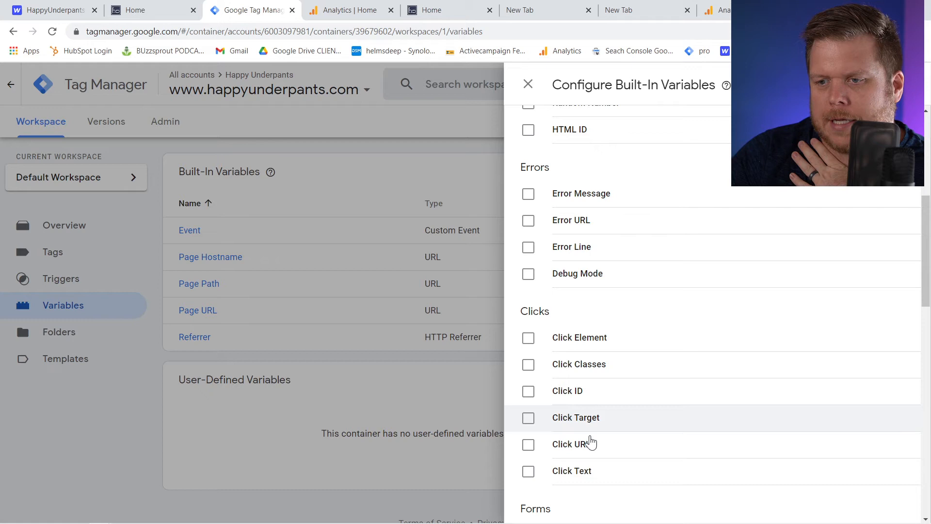
left_click(565, 455)
scroll(603, 399, "down", 5)
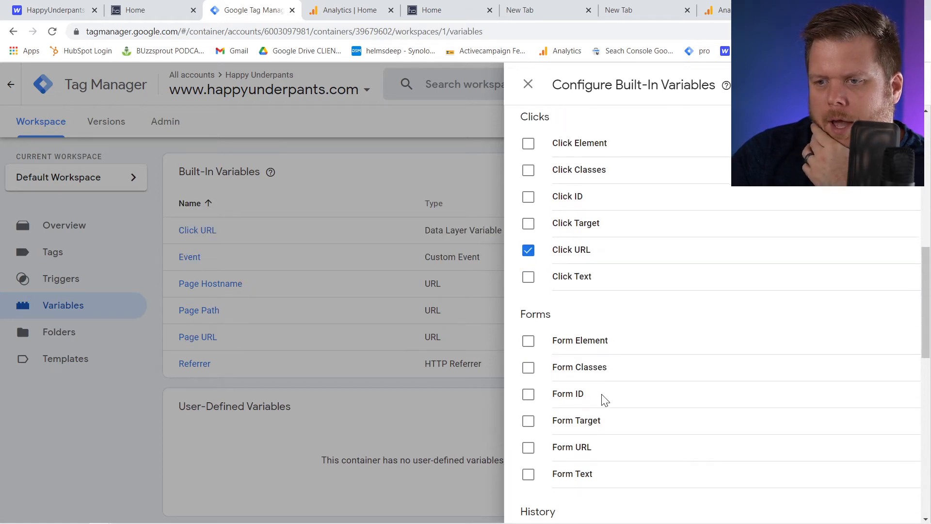
left_click(584, 347)
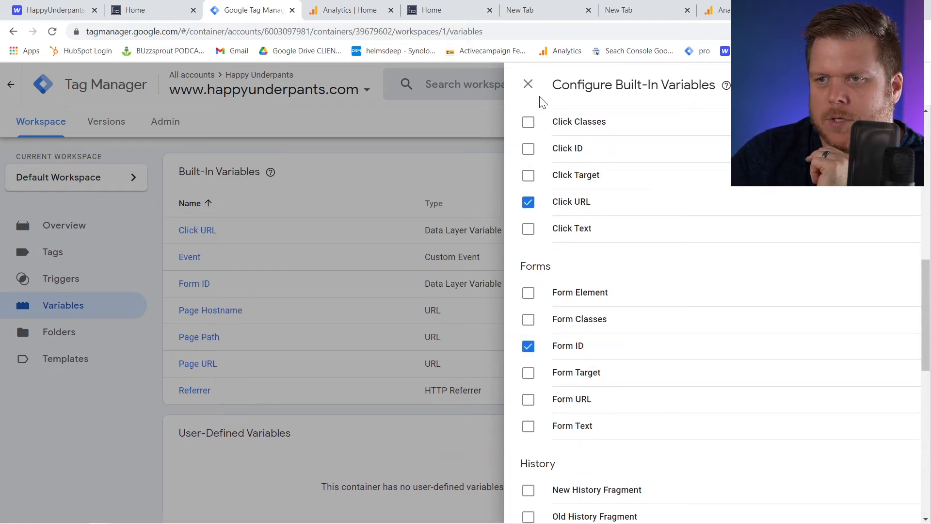
left_click(529, 85)
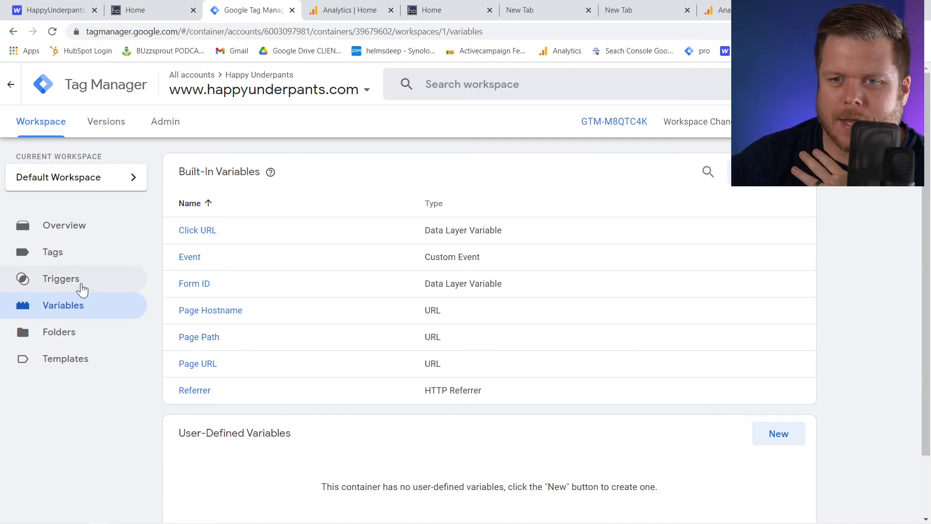
Create a new tag in the Tag Manager container and name it "analytics g4".
left_click(74, 260)
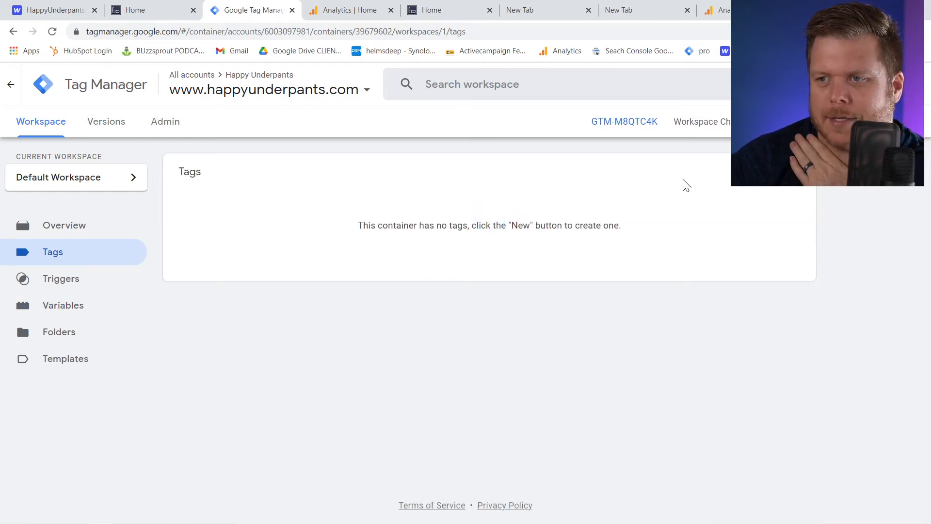
left_click(784, 171)
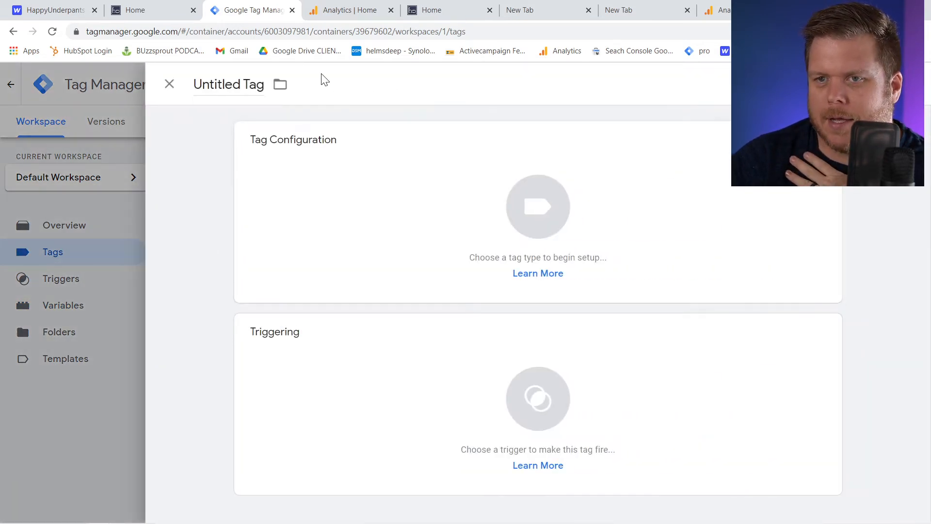
left_click(170, 84)
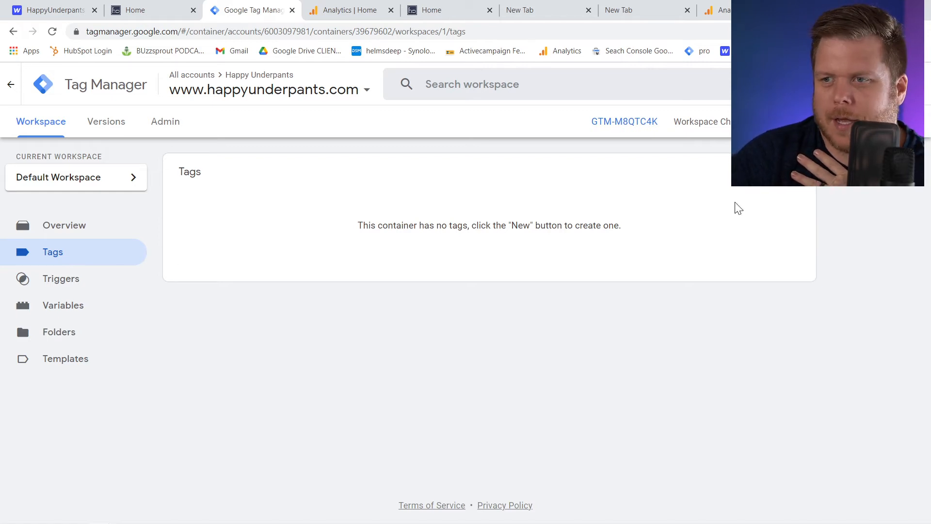
left_click(790, 172)
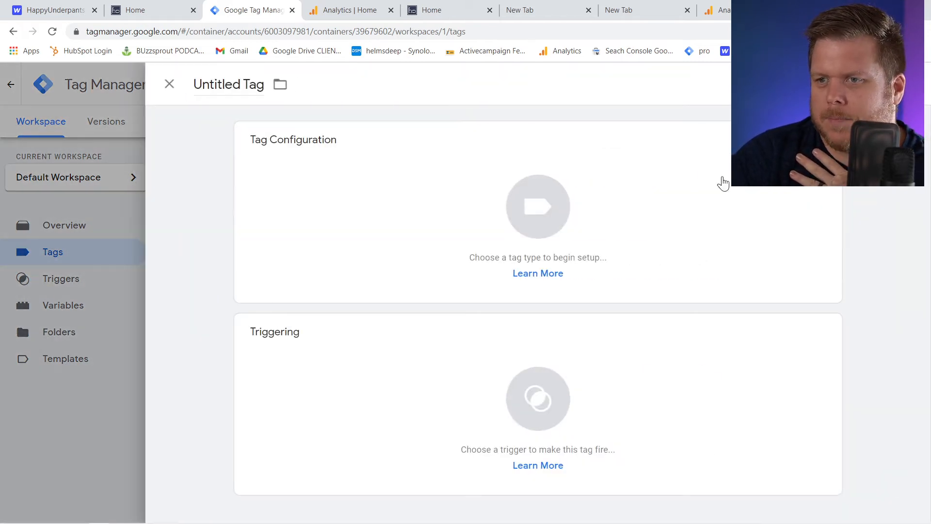
left_click(235, 87)
type("analytics")
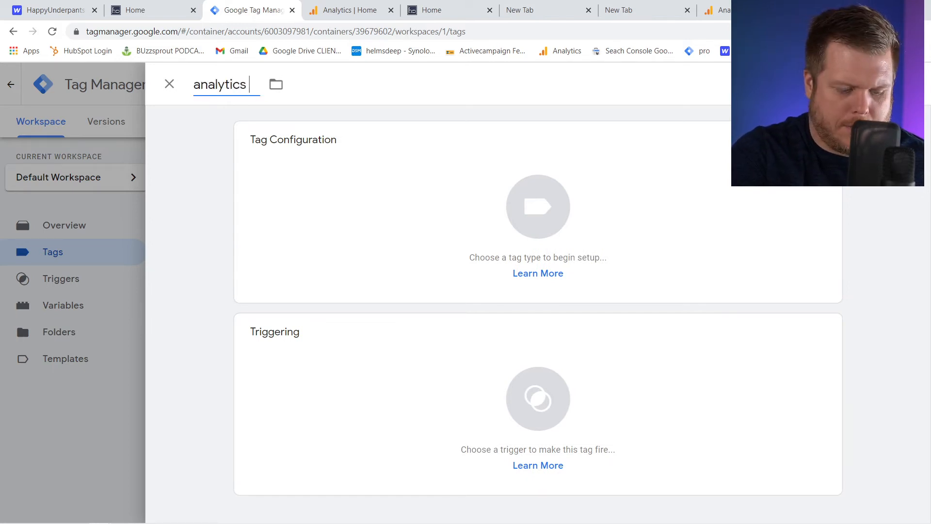
type(" g4")
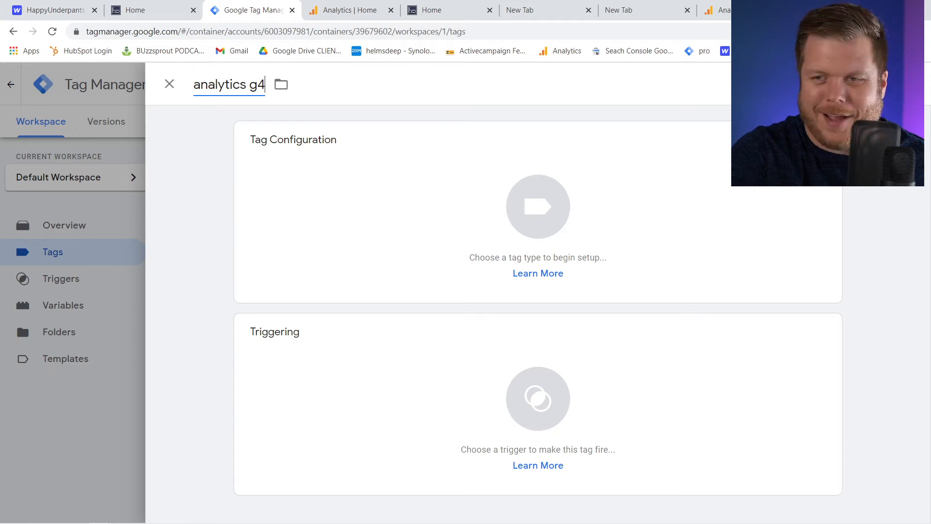
Set the new tag's type to Google Analytics: GA4 Configuration and activate its Measurement ID field.
left_click(328, 240)
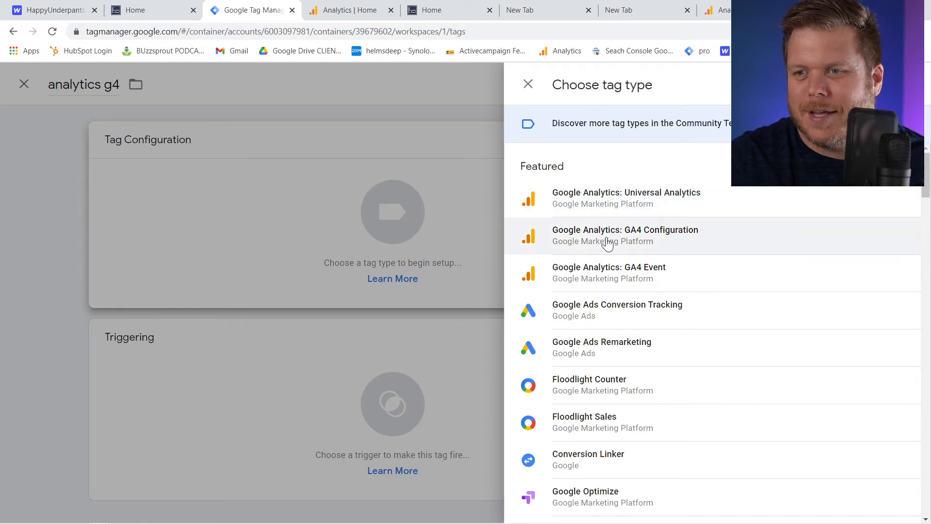
left_click(645, 244)
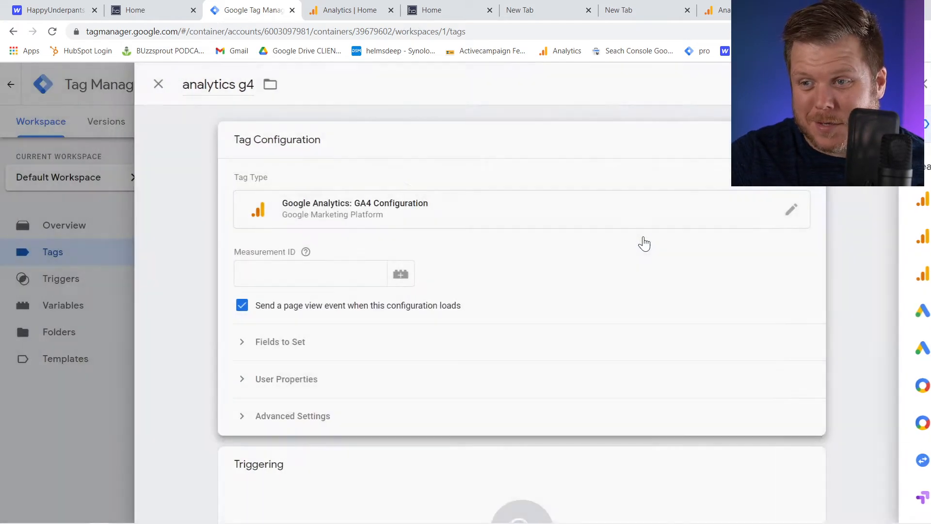
mouse_move(311, 254)
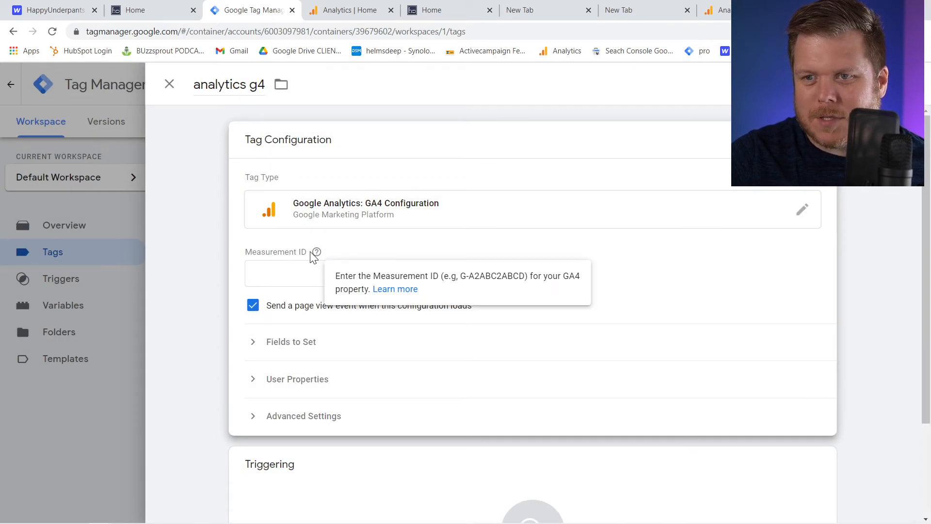
left_click(300, 273)
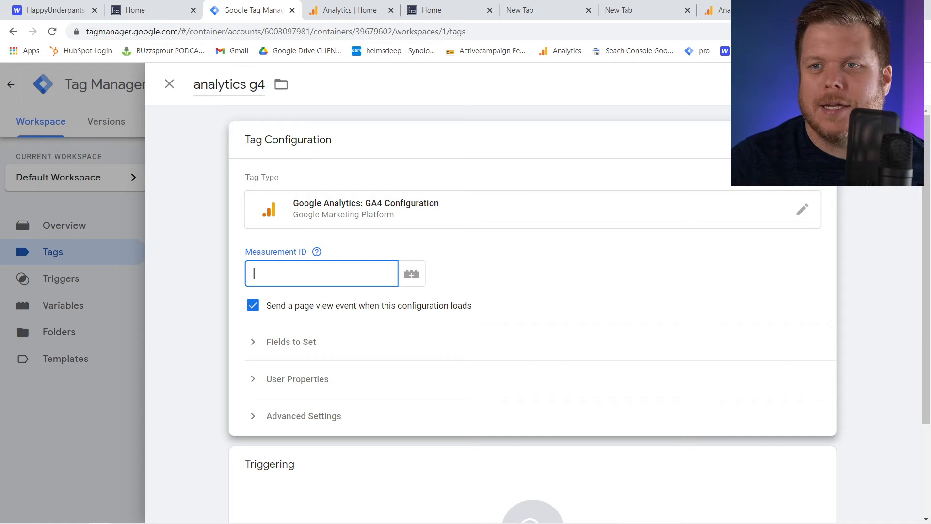
Switch to Google Analytics and start a web data stream from the Tag installation item in the Happy Underpants property's Setup Assistant.
left_click(348, 13)
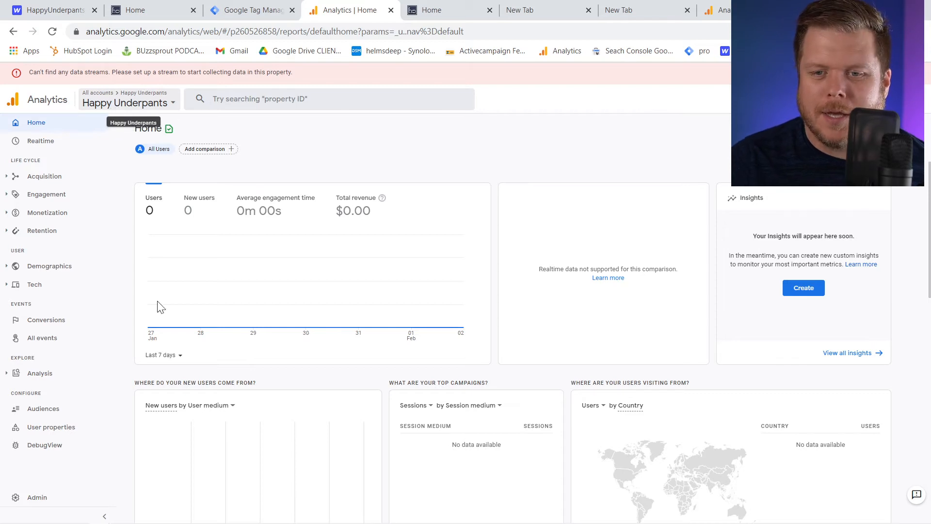
left_click(34, 503)
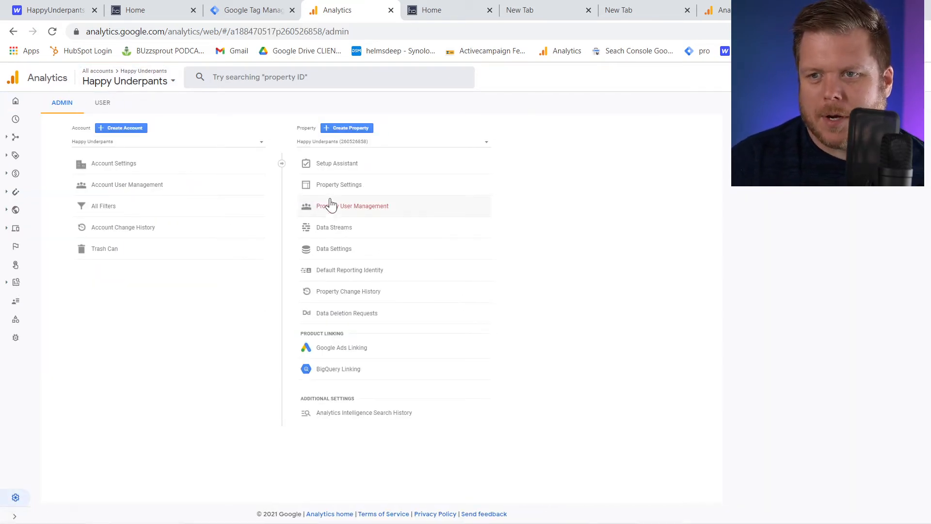
left_click(347, 186)
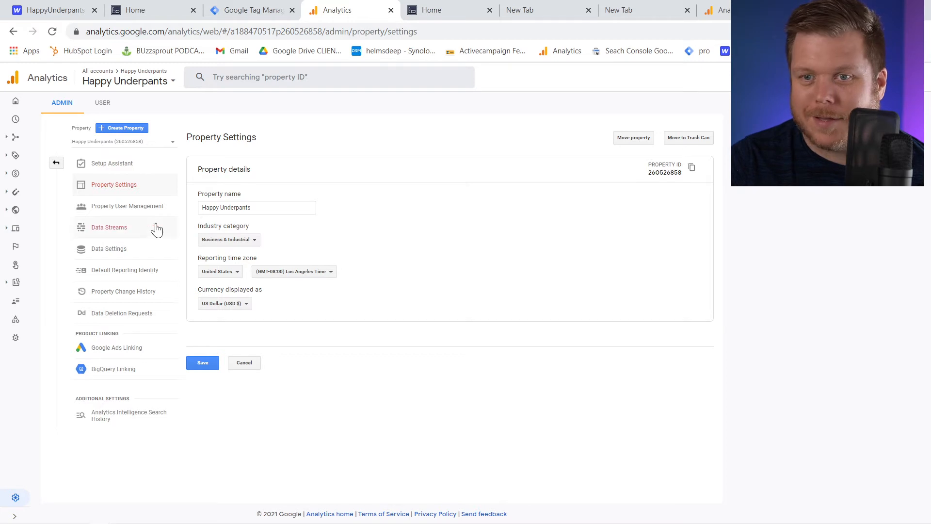
left_click(125, 174)
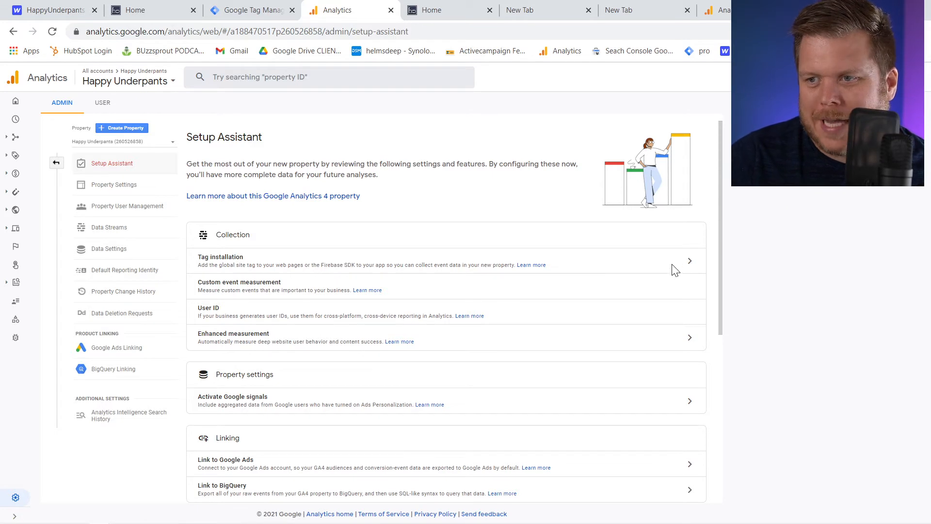
key("ctrl+plus")
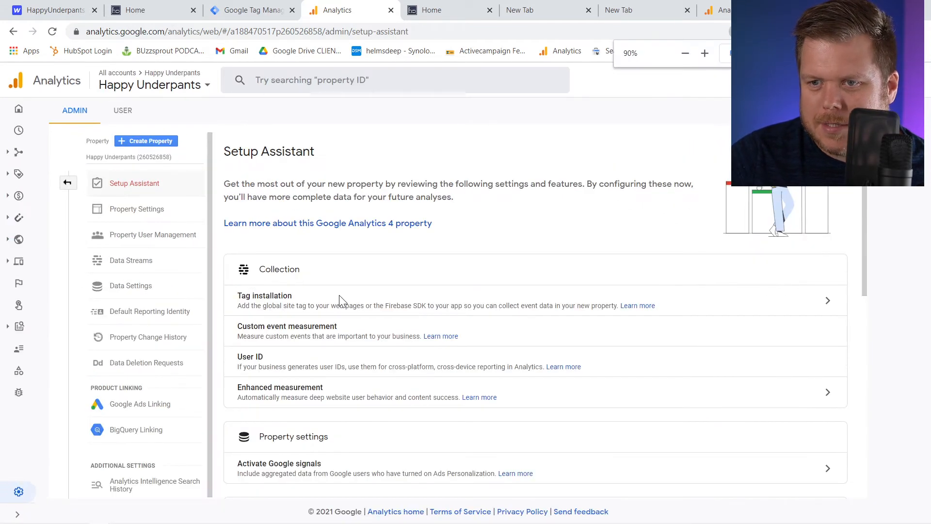
left_click(827, 302)
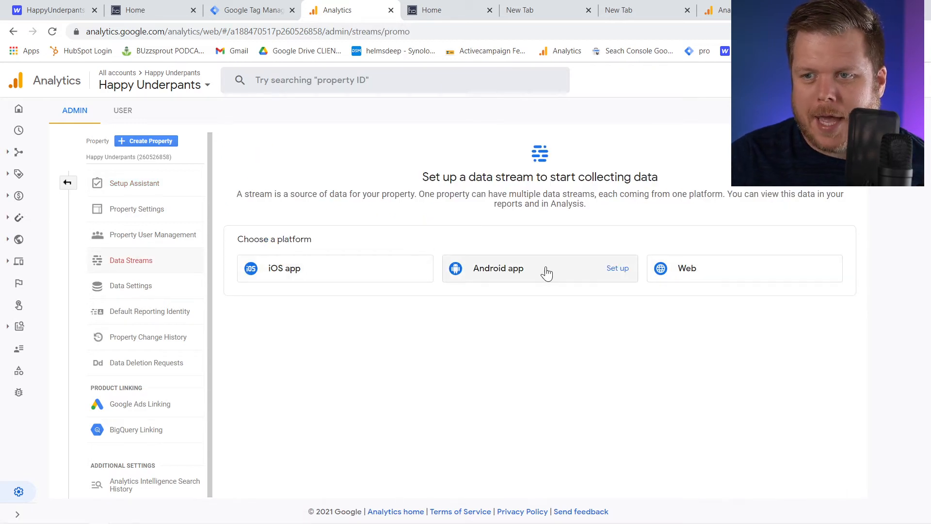
left_click(691, 268)
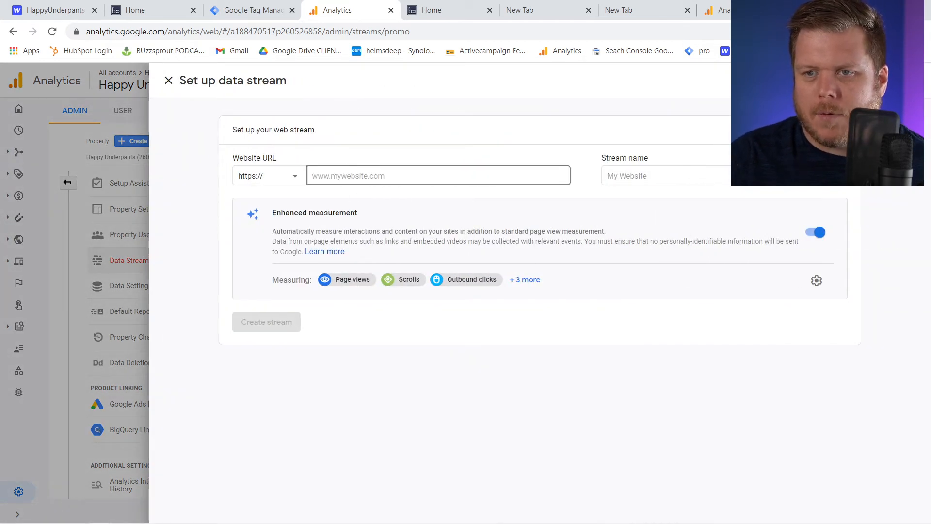
left_click(126, 12)
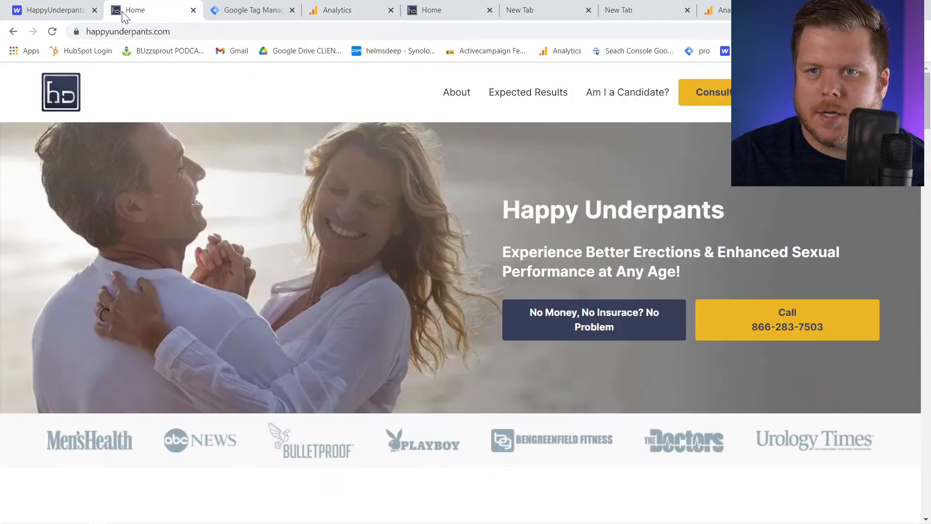
left_click(127, 35)
key("ctrl+c")
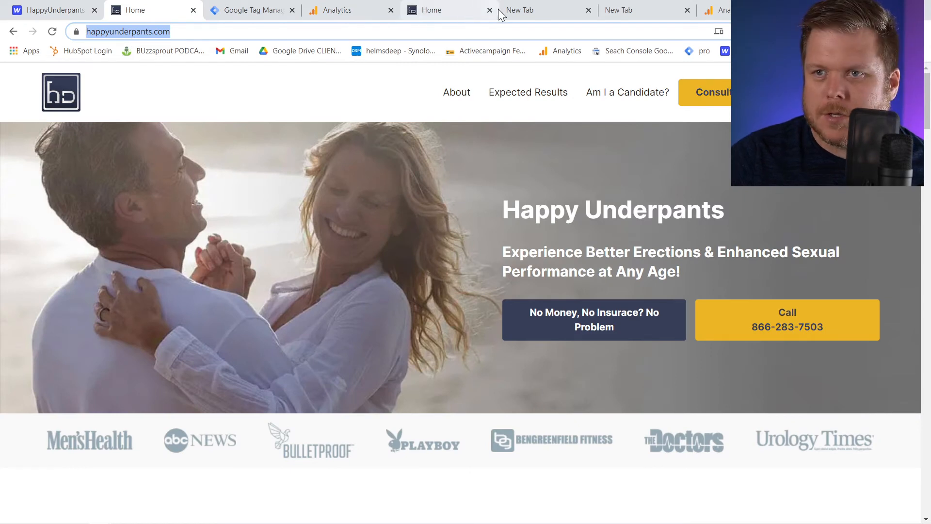
left_click(349, 10)
left_click(438, 175)
key("ctrl+v")
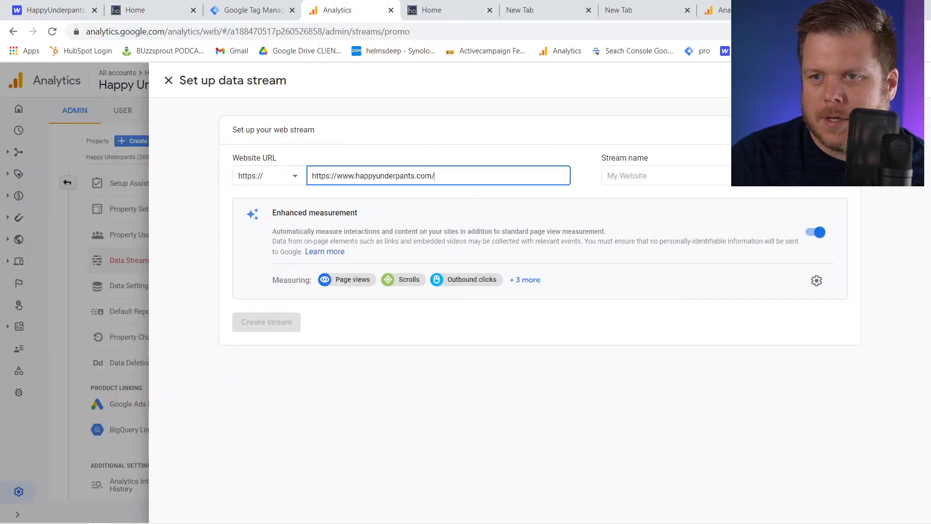
left_click_drag(335, 175, 287, 176)
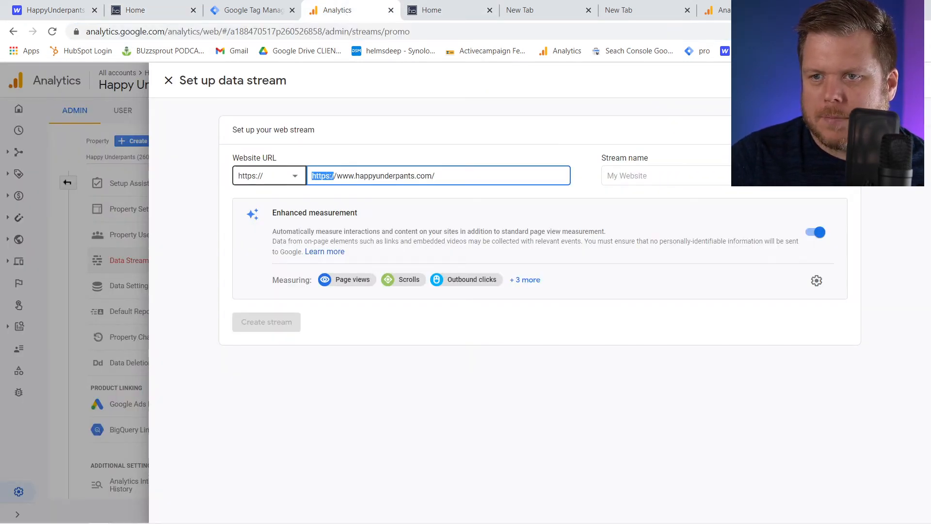
key("BackSpace")
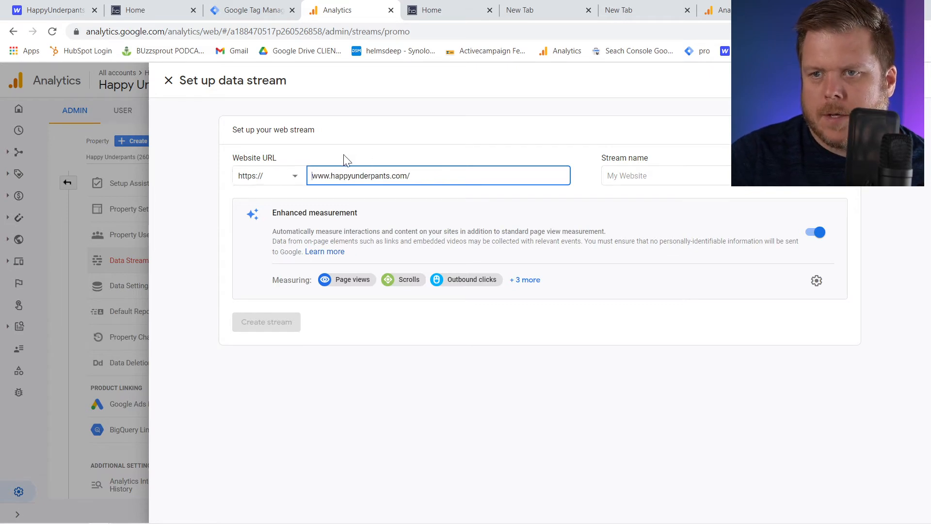
left_click(672, 180)
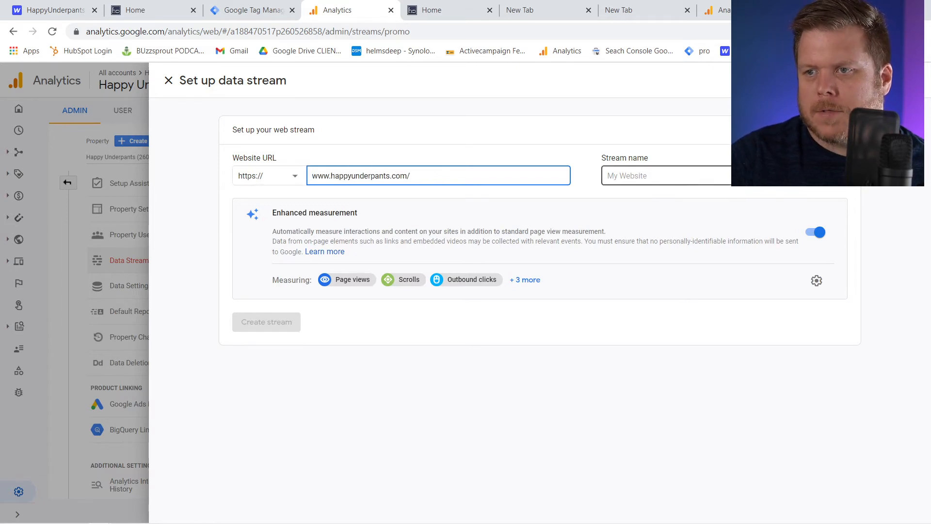
key("ctrl+v")
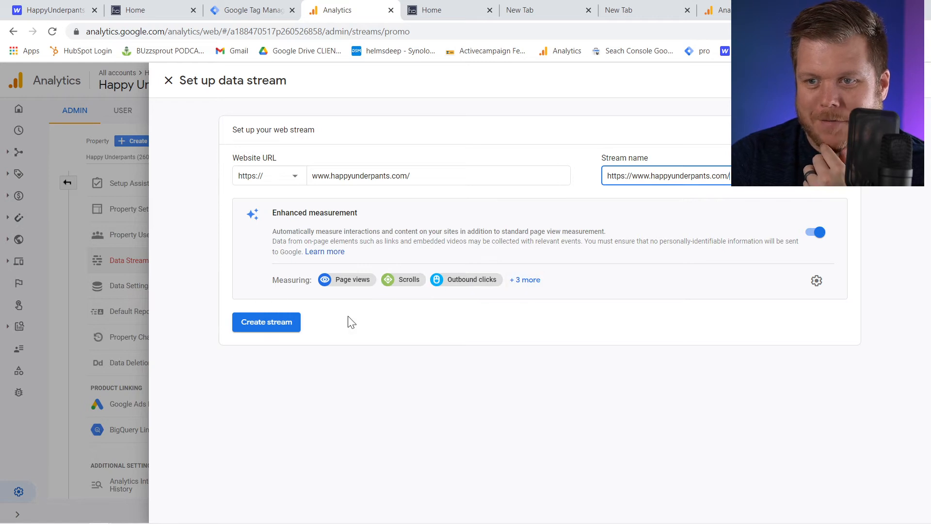
left_click(289, 328)
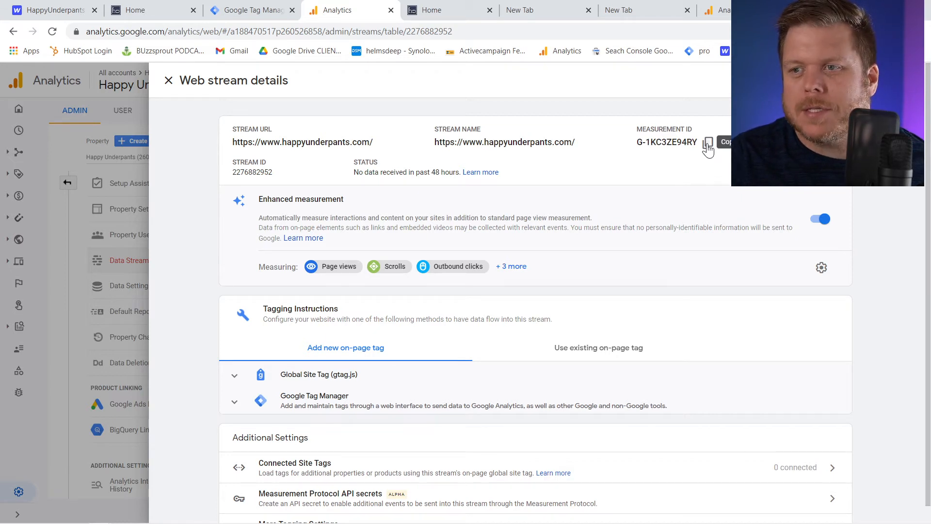
Copy the new web stream's Measurement ID into the "analytics g4" tag in Tag Manager.
left_click(252, 9)
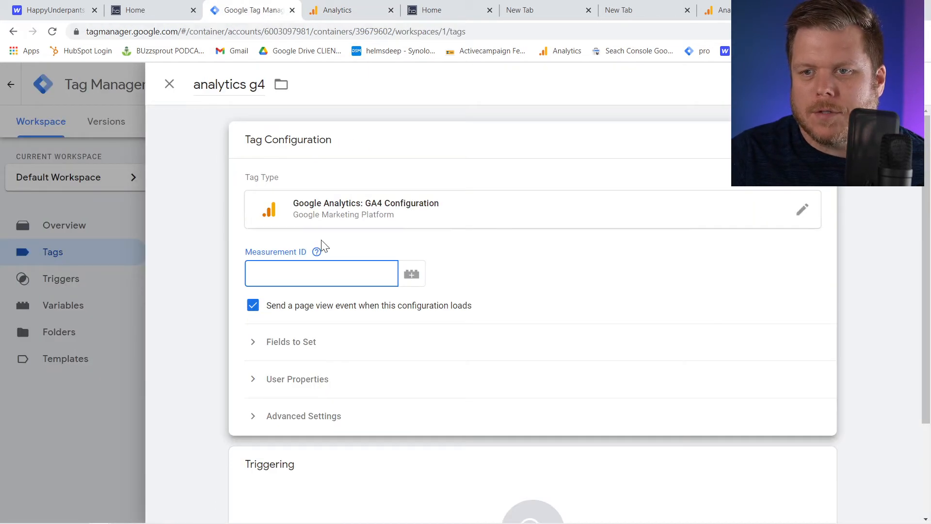
left_click(320, 273)
type("G-1KC3ZE94RY")
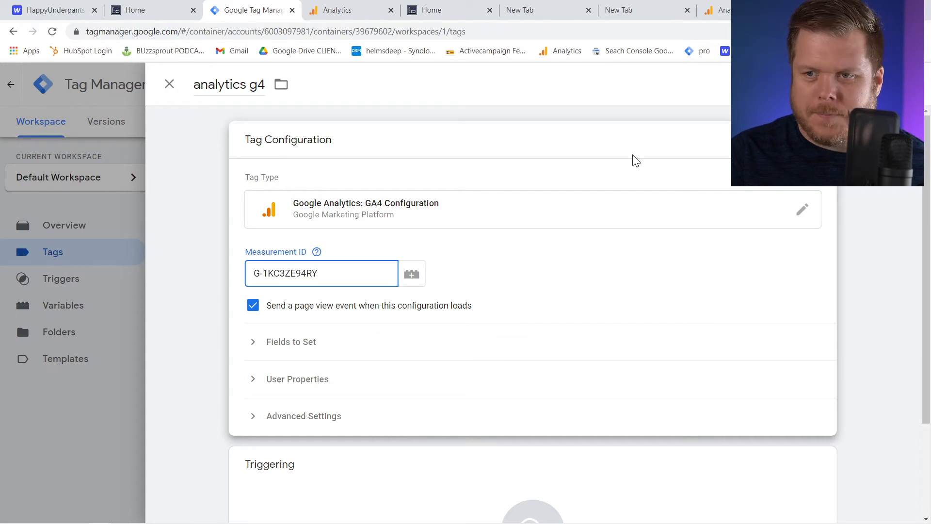
scroll(659, 309, "down", 3)
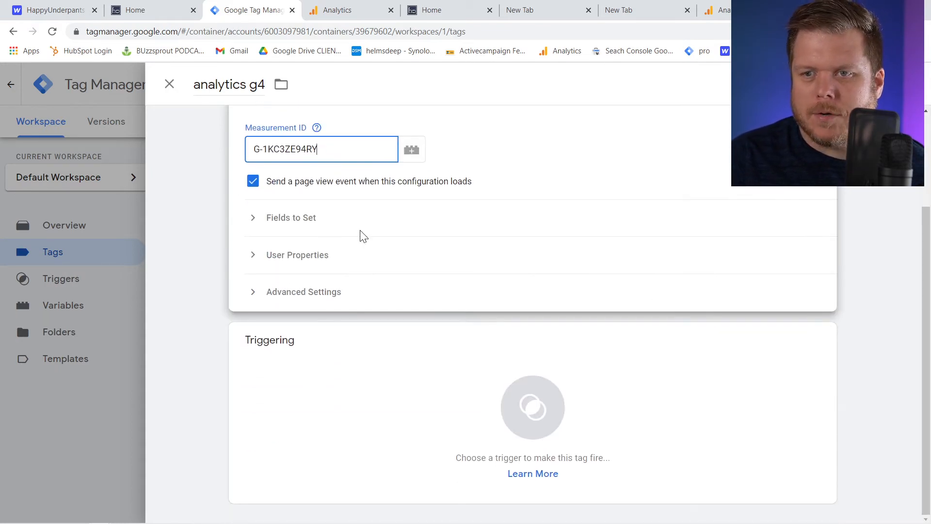
left_click(317, 127)
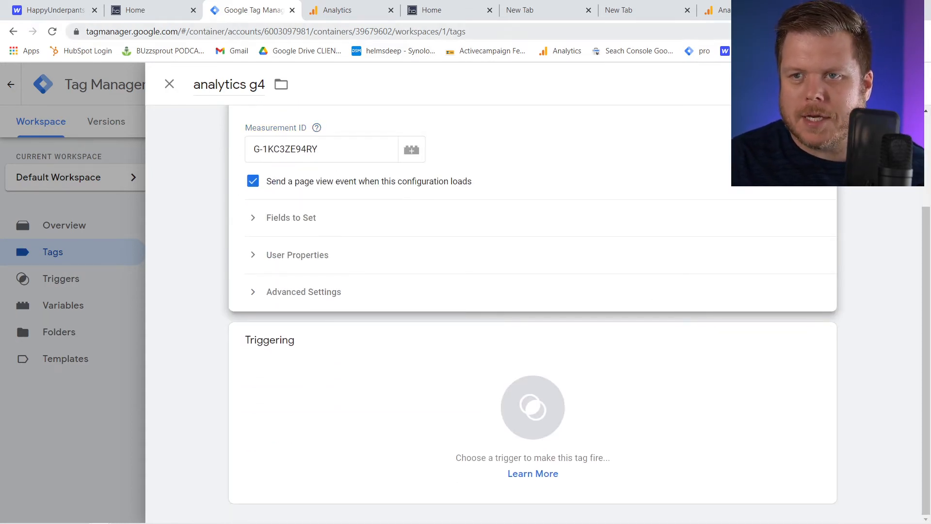
Add the All Pages page view trigger to the "analytics g4" tag.
left_click(366, 14)
left_click(246, 13)
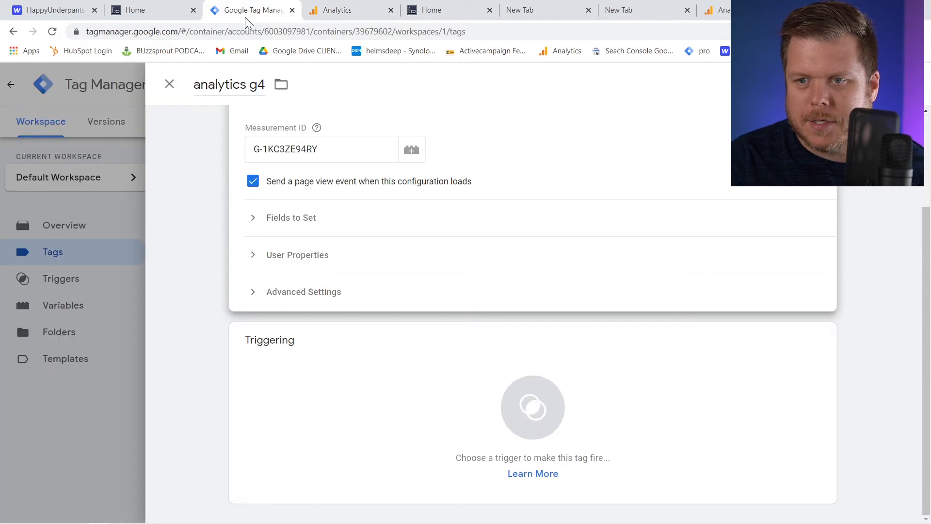
left_click(327, 326)
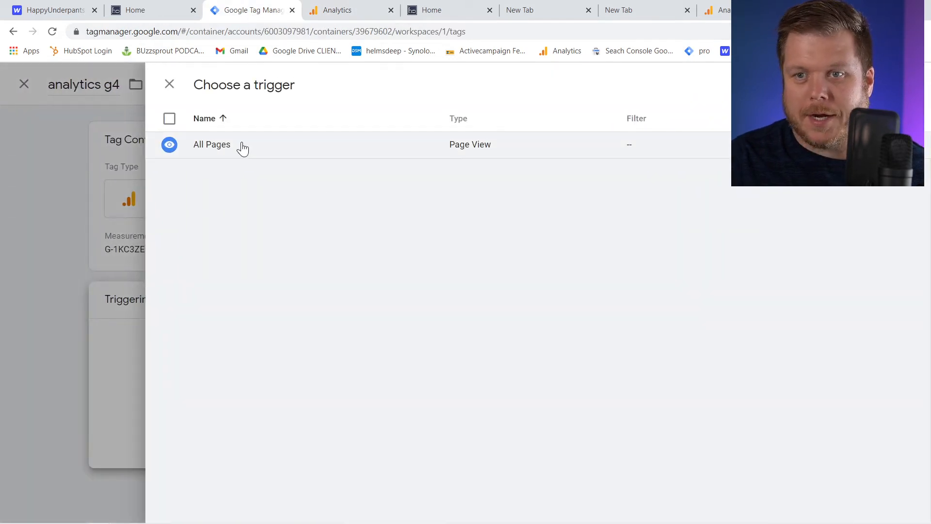
left_click(240, 145)
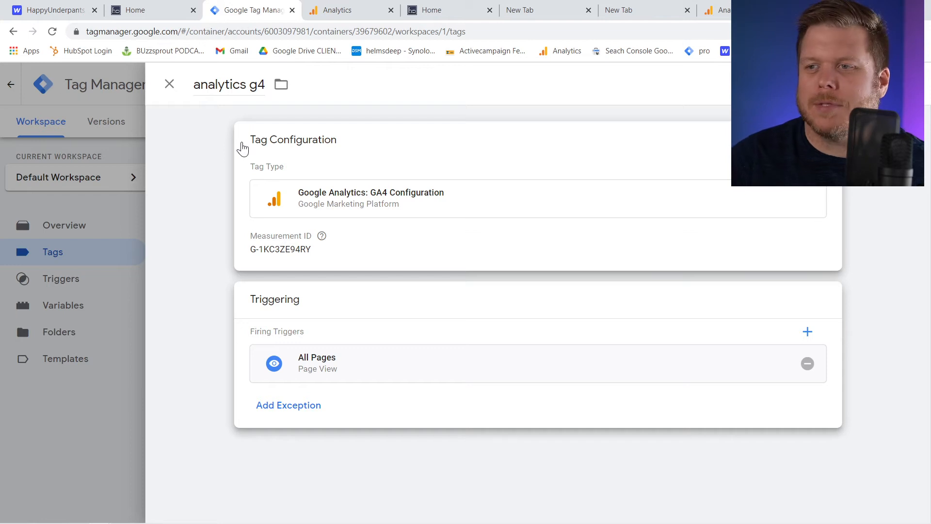
Review the Tag Manager snippet in the head code of the HappyUnderpants project in Webflow.
left_click(55, 10)
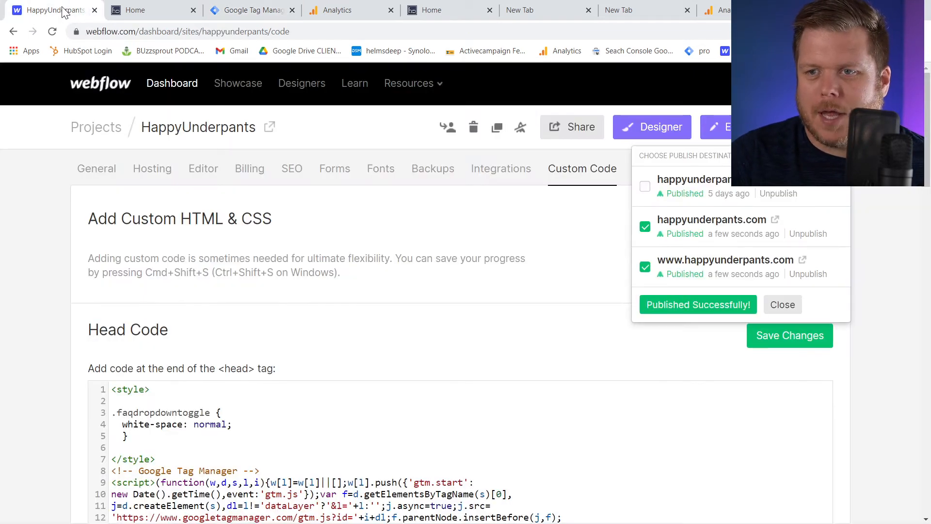
scroll(320, 354, "down", 4)
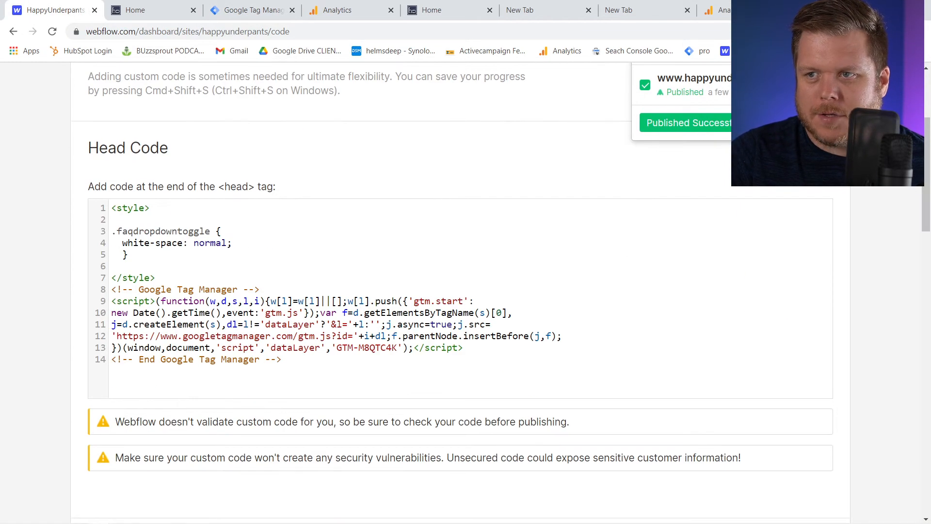
scroll(369, 291, "up", 4)
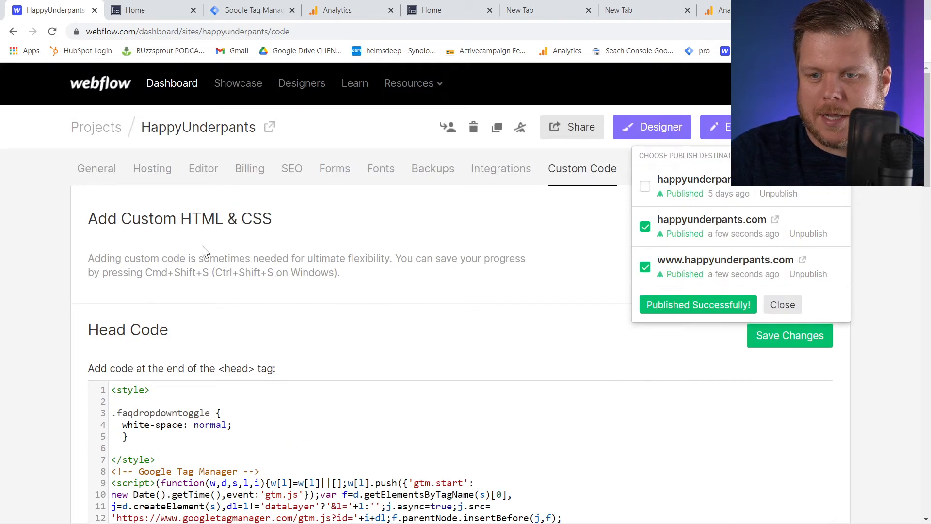
Save the "analytics g4" tag in Tag Manager and publish the container with the version name "analytics added".
left_click(247, 13)
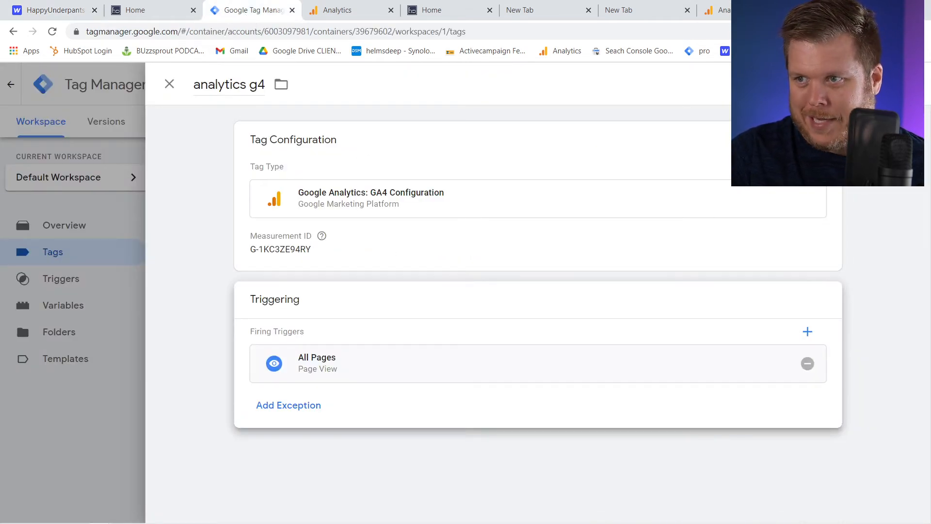
left_click(873, 84)
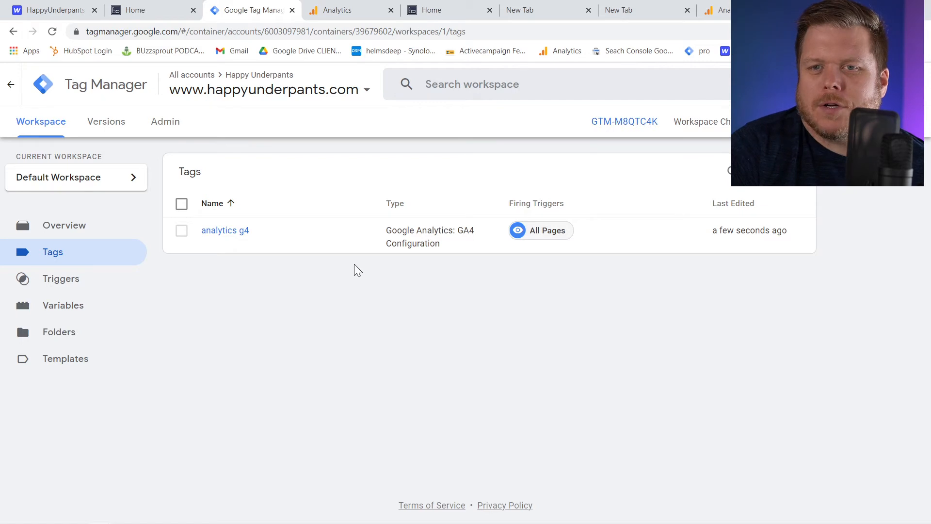
left_click(884, 122)
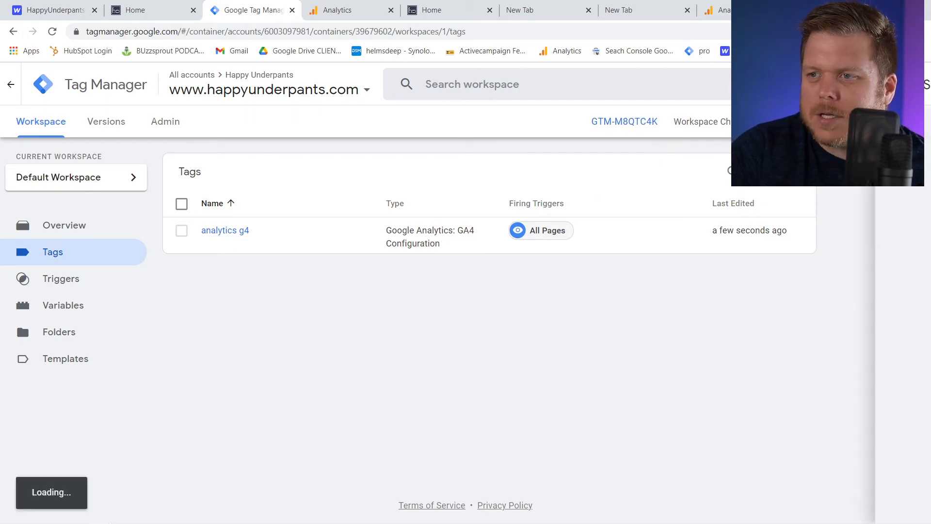
left_click(377, 241)
type("analytics added")
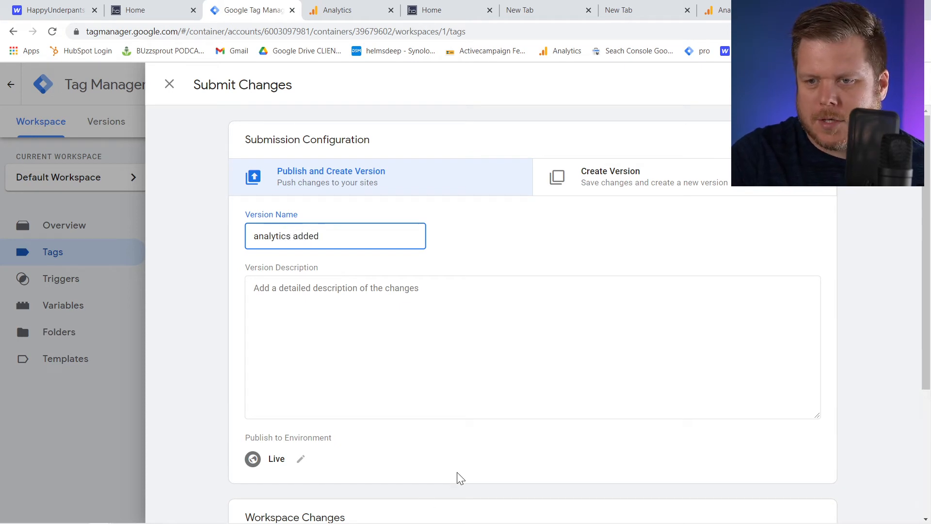
scroll(458, 478, "down", 4)
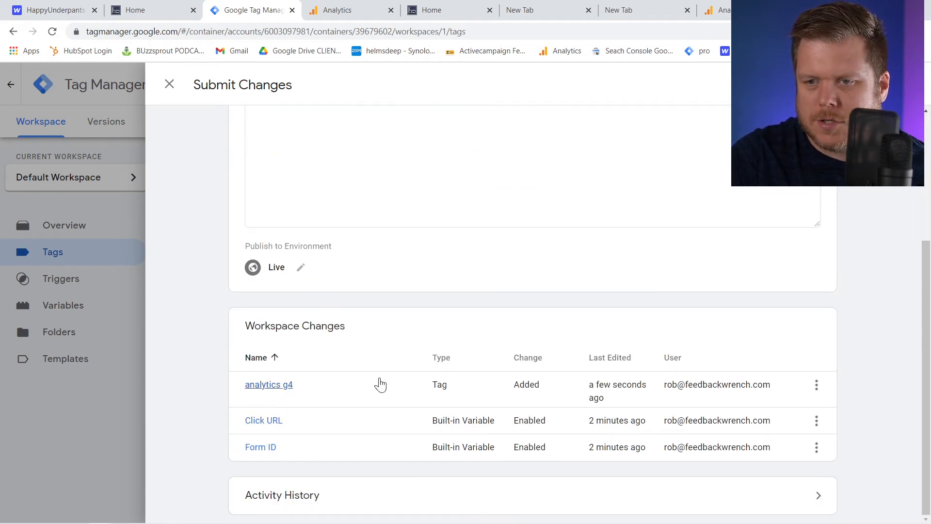
left_click(891, 84)
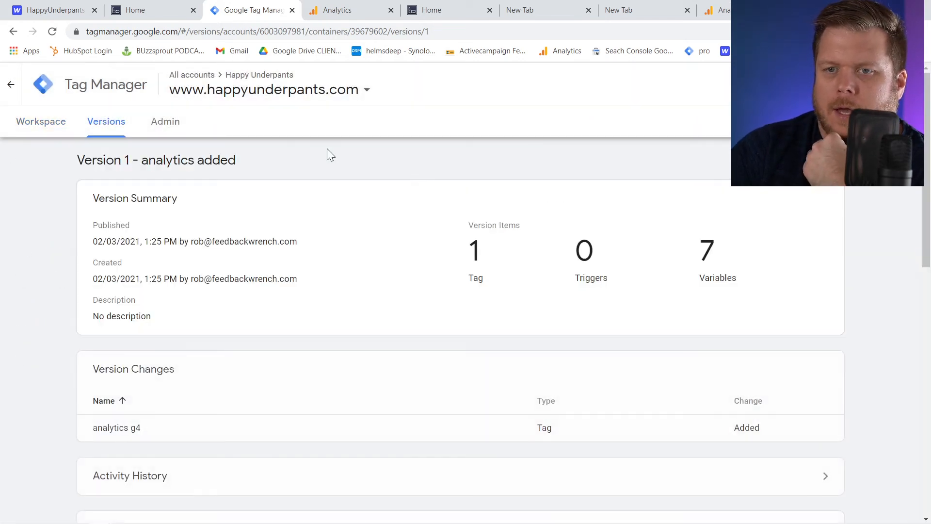
left_click(38, 123)
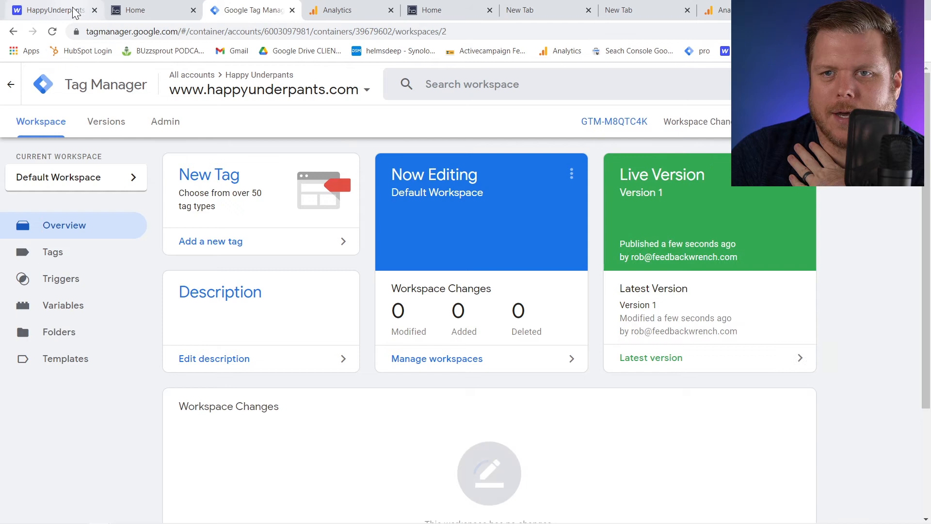
Close the publish destinations in Webflow and reload the live happyunderpants.com homepage.
left_click(73, 12)
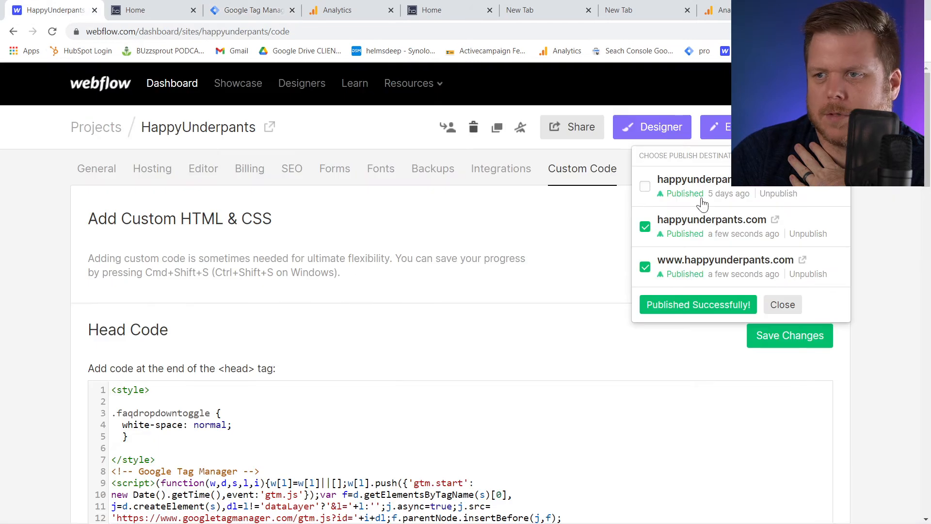
left_click(765, 307)
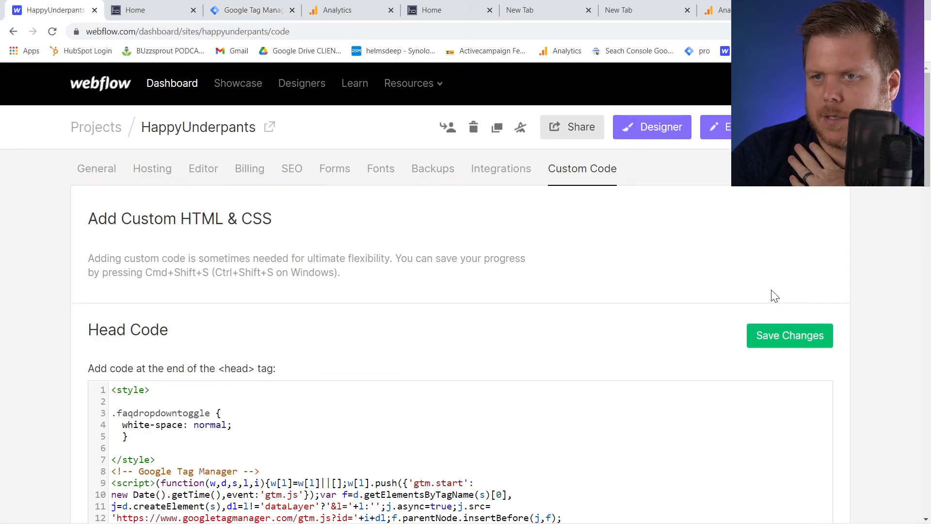
left_click(145, 10)
left_click(52, 33)
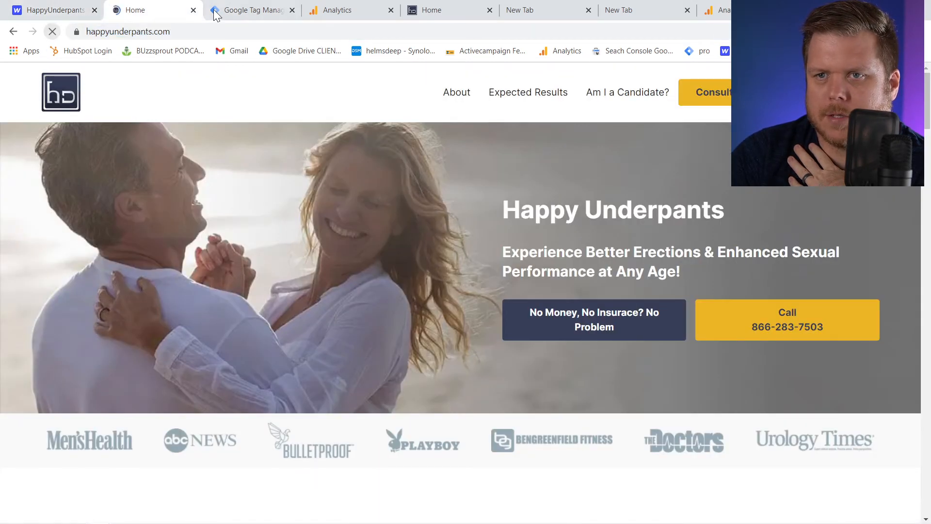
Start Tag Manager preview mode with the URL copied from the live happyunderpants.com homepage.
left_click(228, 14)
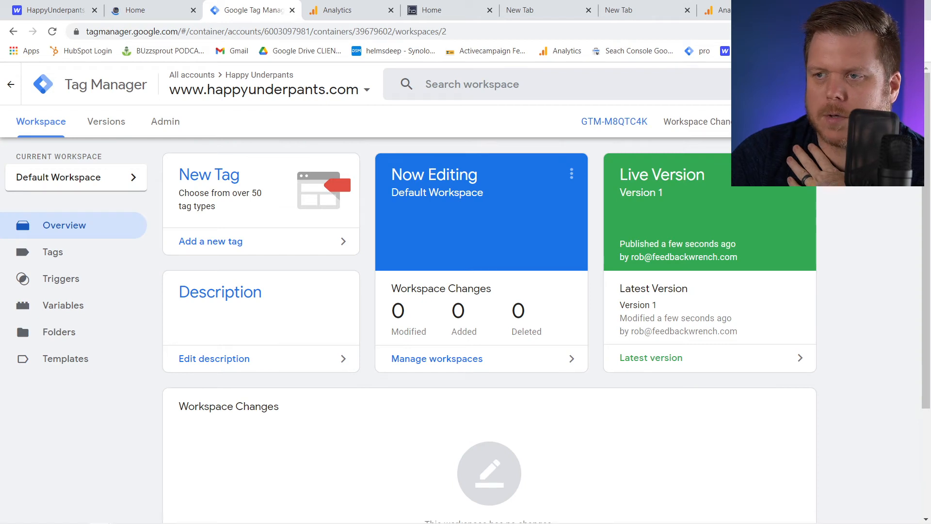
left_click(147, 10)
left_click(153, 31)
key("ctrl+c")
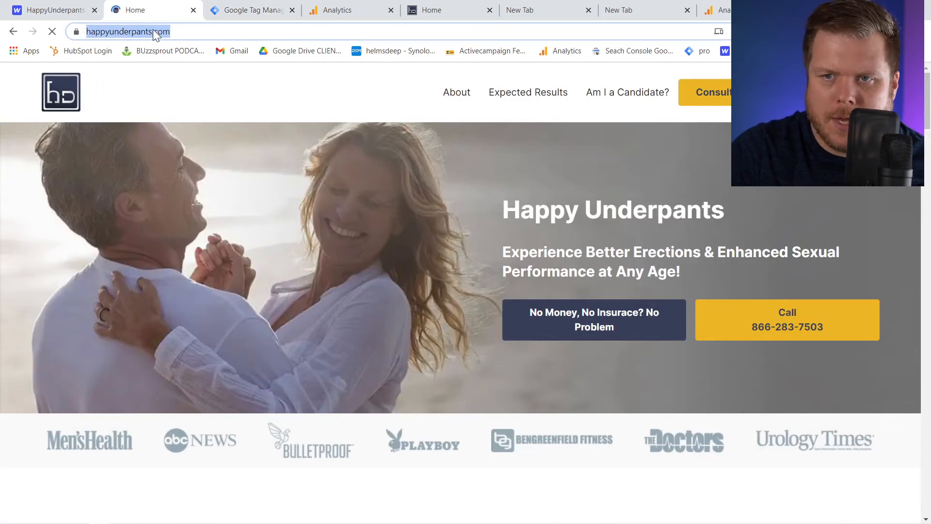
left_click(255, 13)
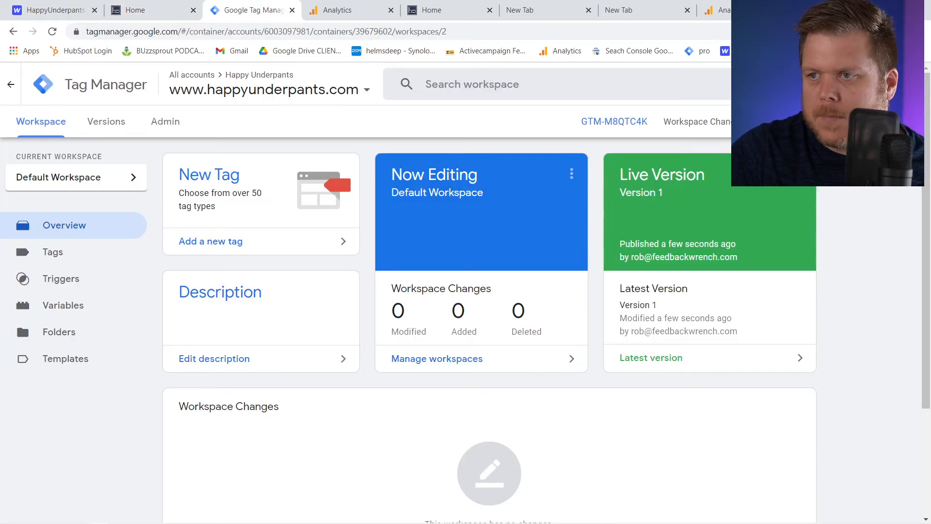
left_click(809, 121)
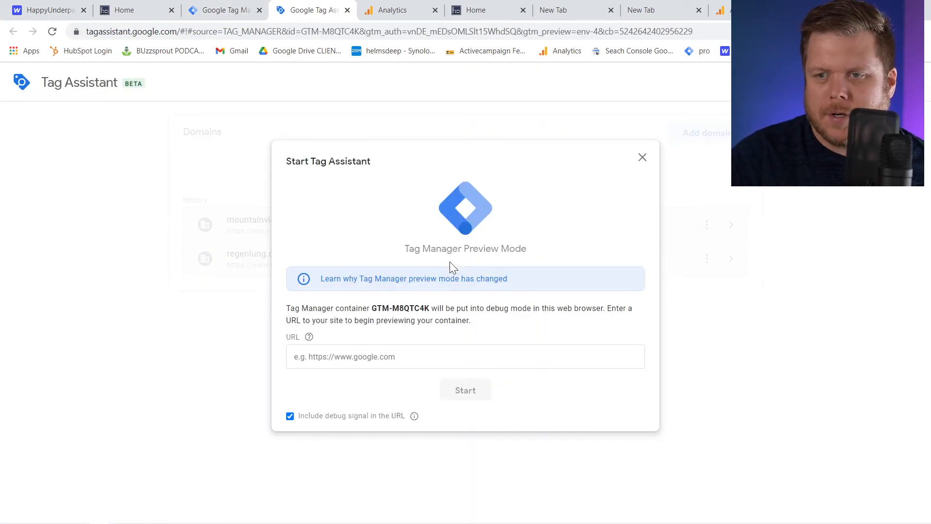
left_click(422, 356)
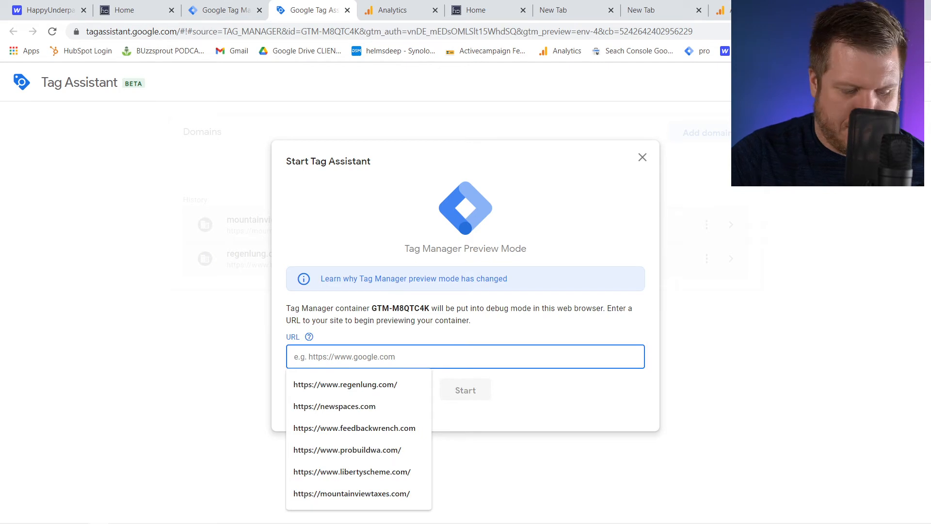
key("ctrl+v")
left_click(464, 398)
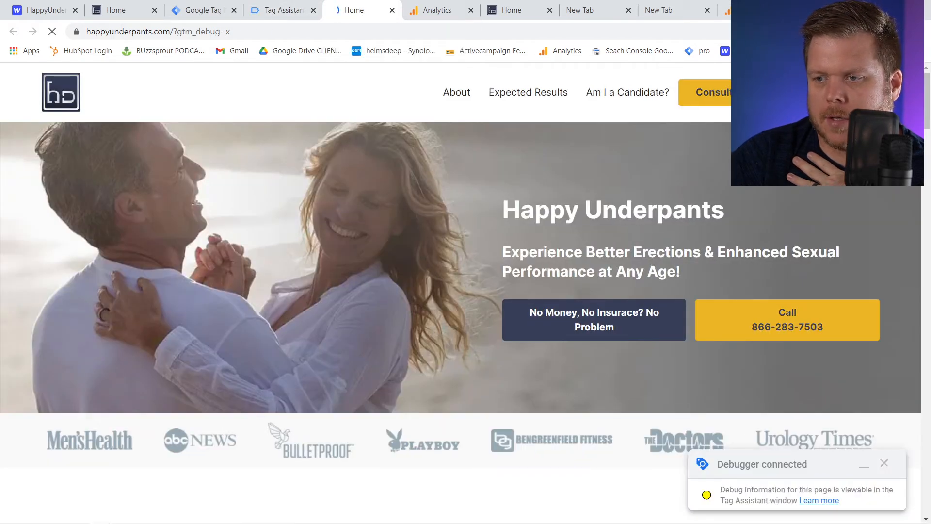
Check in Tag Assistant which tags fire on the connected happyunderpants.com page.
left_click(283, 12)
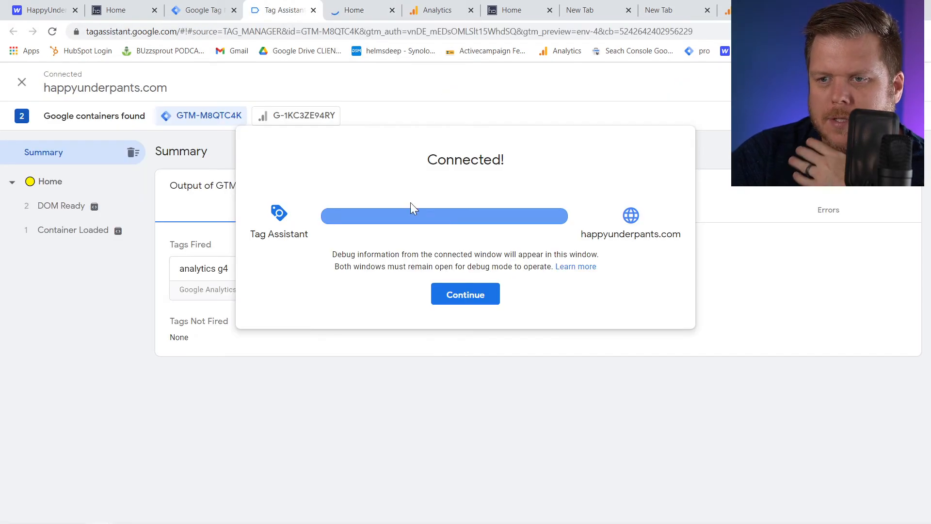
left_click(459, 296)
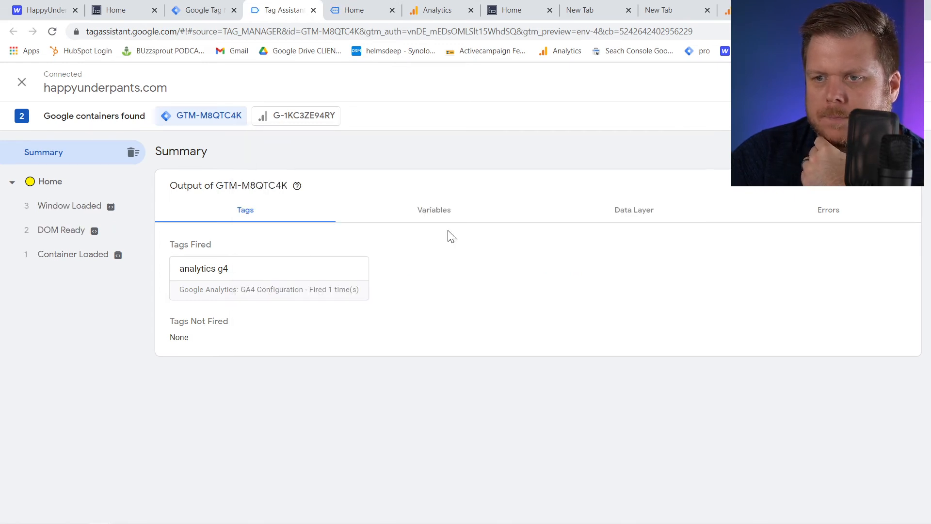
left_click(357, 16)
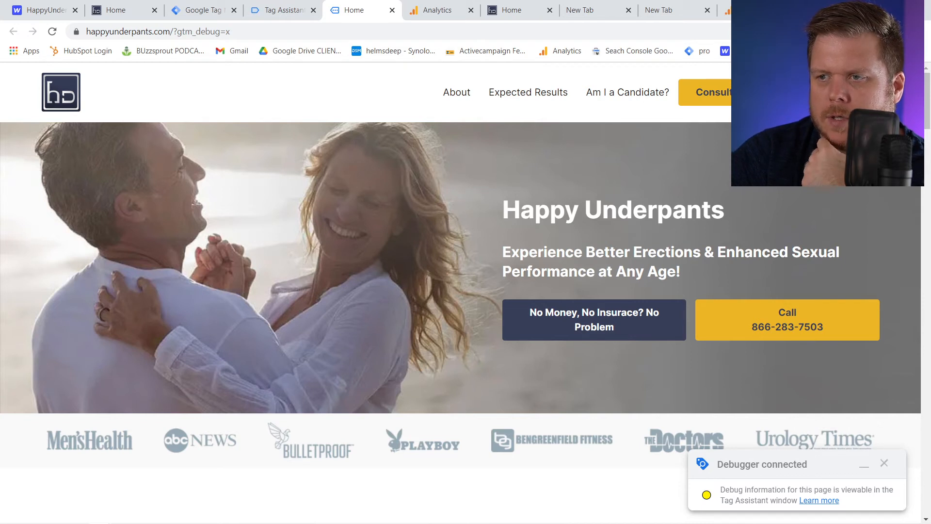
scroll(490, 129, "down", 1)
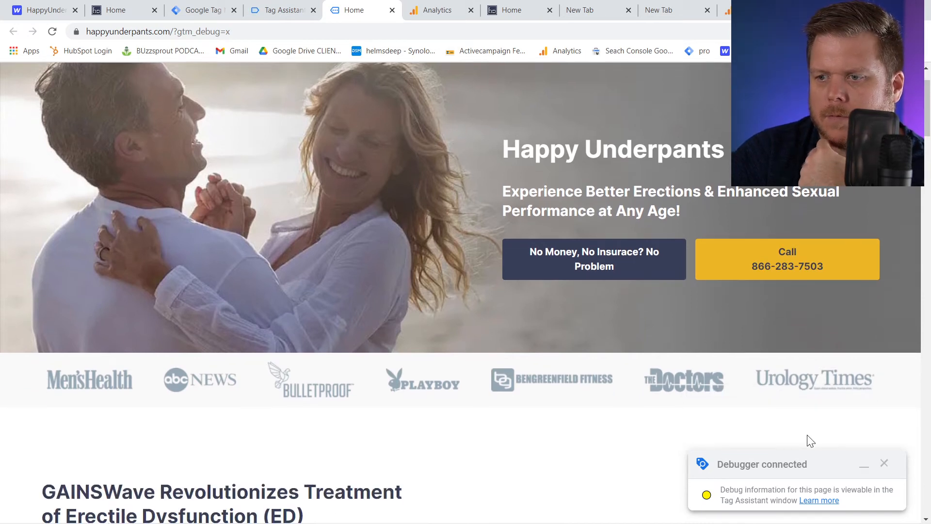
scroll(714, 104, "up", 1)
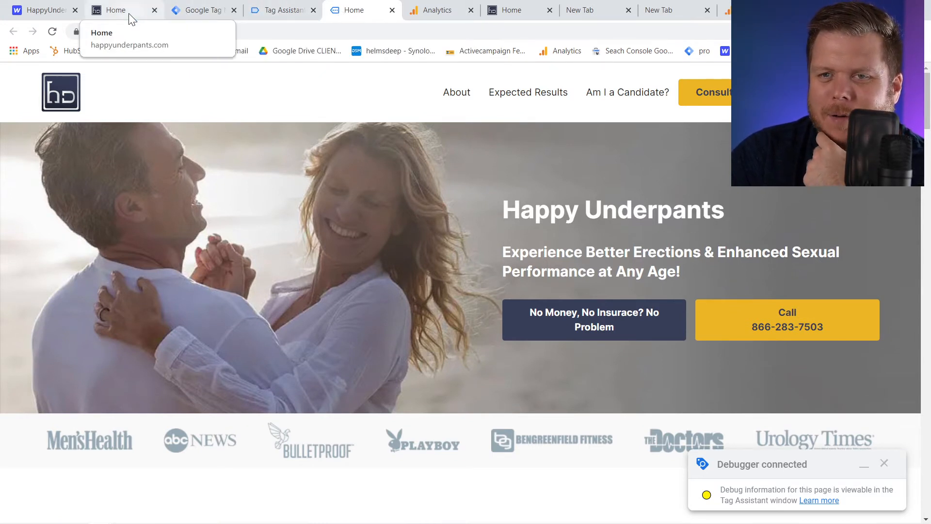
left_click(271, 10)
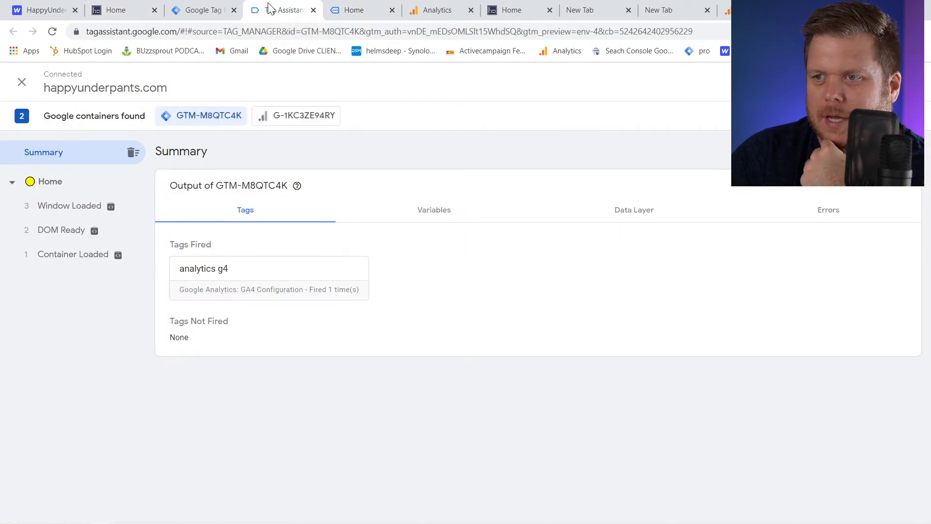
Close the debug copy of the homepage and Tag Assistant, and return to the Tag Manager workspace.
left_click(367, 13)
left_click(392, 10)
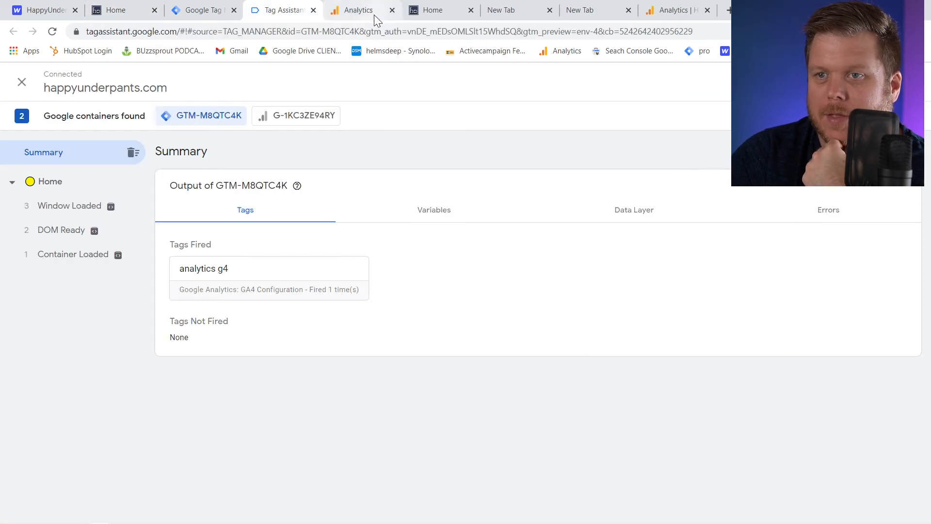
left_click(313, 11)
left_click(204, 10)
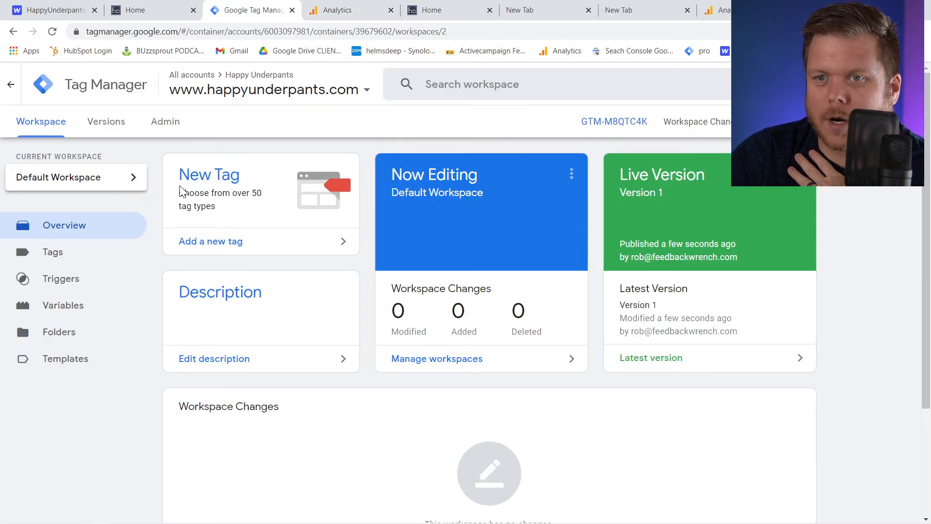
Enable Tag Assistant Legacy on the live homepage, reload the page and view the tag analysis.
left_click(156, 11)
left_click(153, 32)
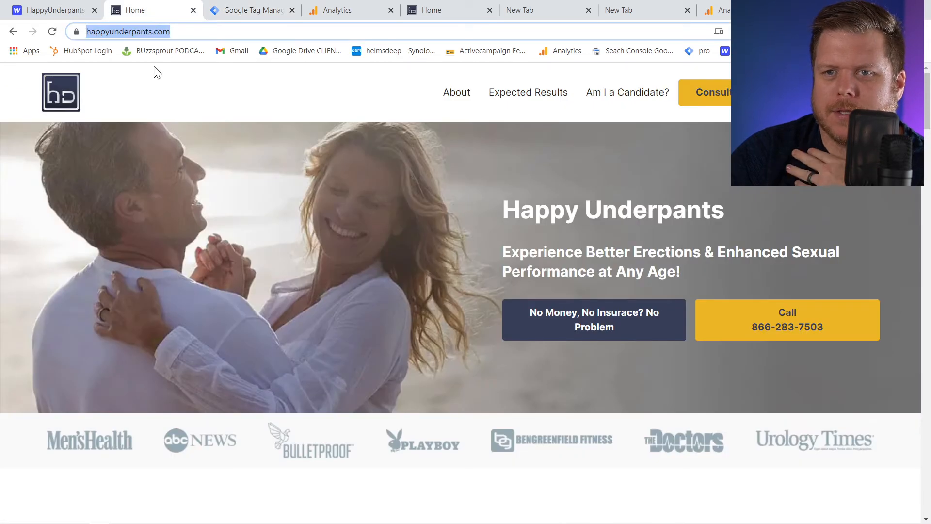
left_click(437, 207)
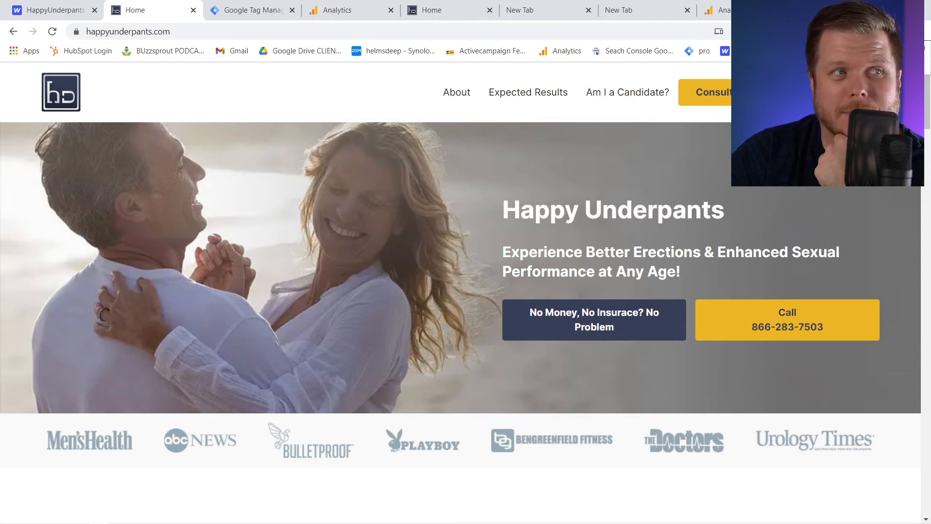
left_click(820, 31)
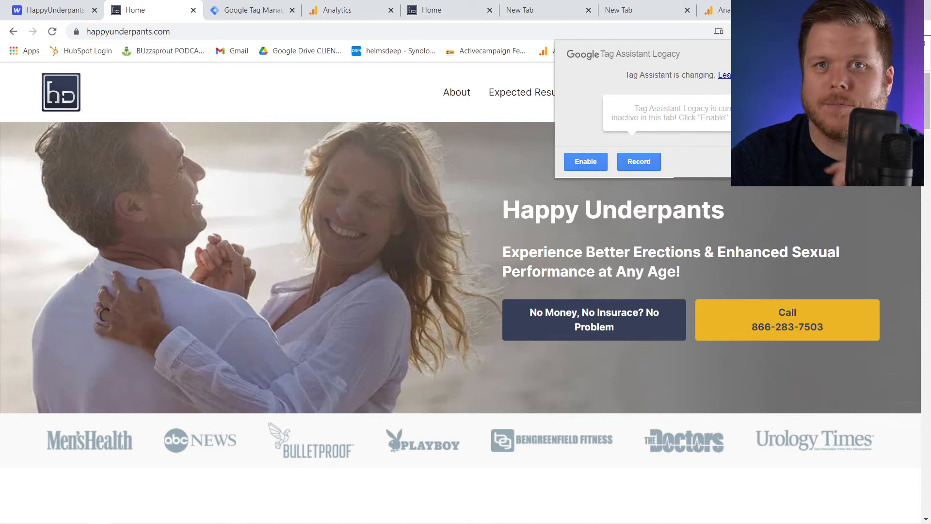
left_click(590, 161)
left_click(53, 32)
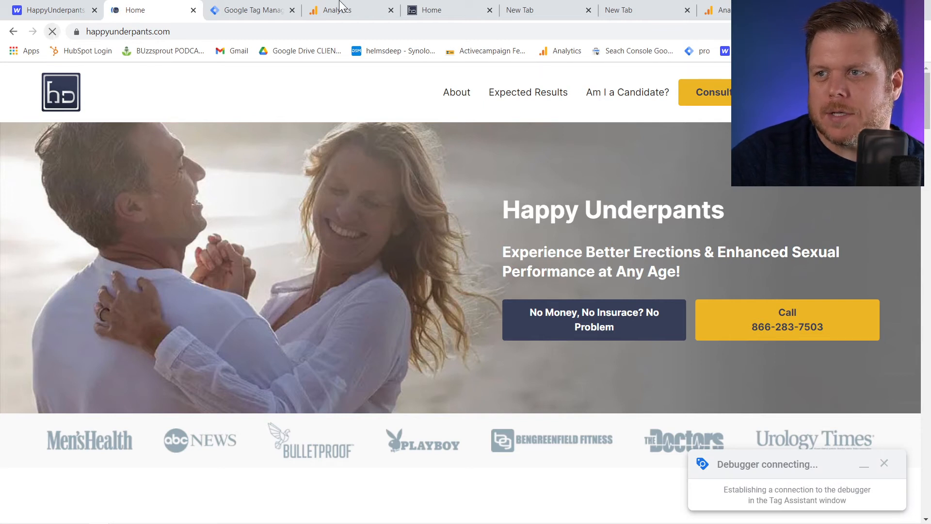
left_click(820, 31)
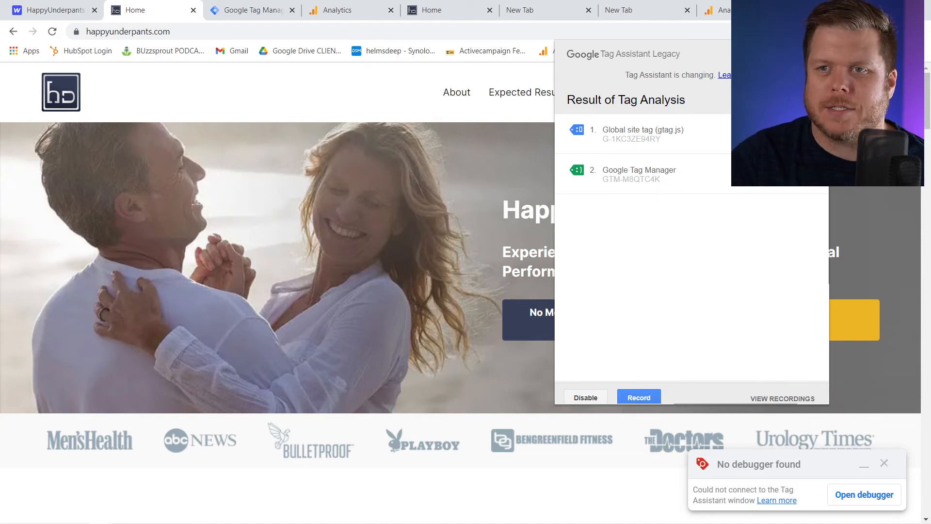
Review the web stream details in Analytics, and return to the Happy Underpants admin overview.
left_click(327, 15)
scroll(441, 311, "down", 1)
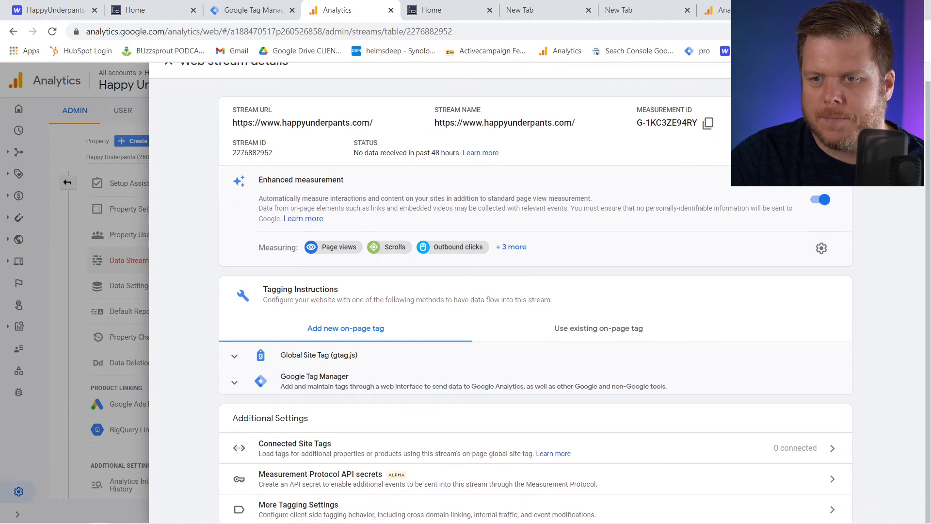
scroll(213, 149, "up", 1)
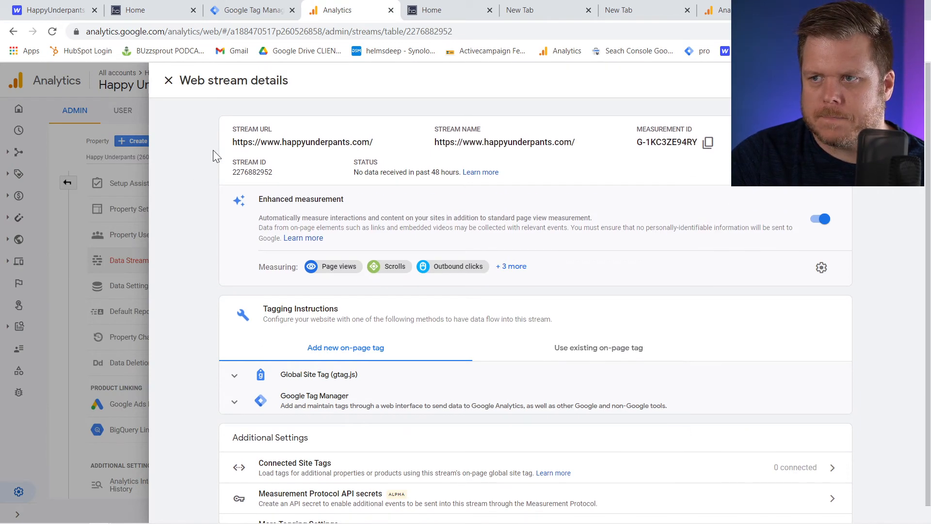
left_click(168, 81)
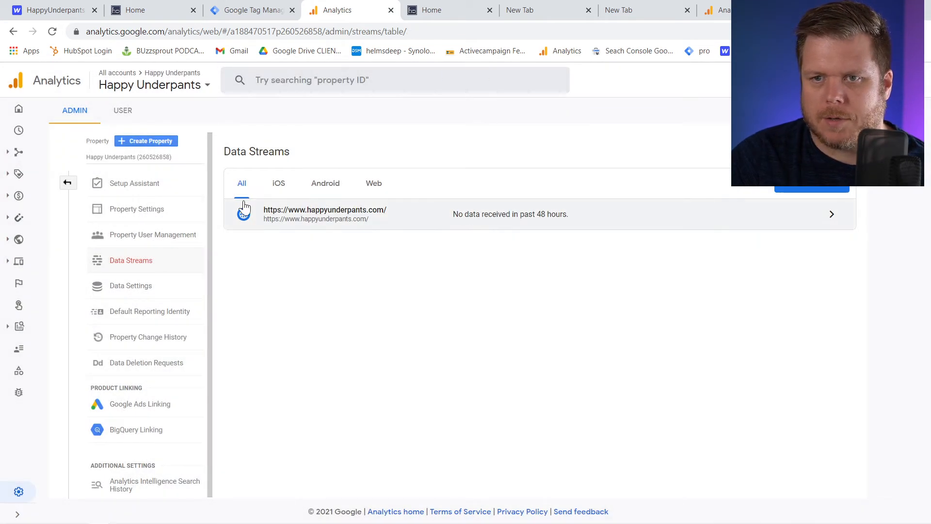
left_click(67, 184)
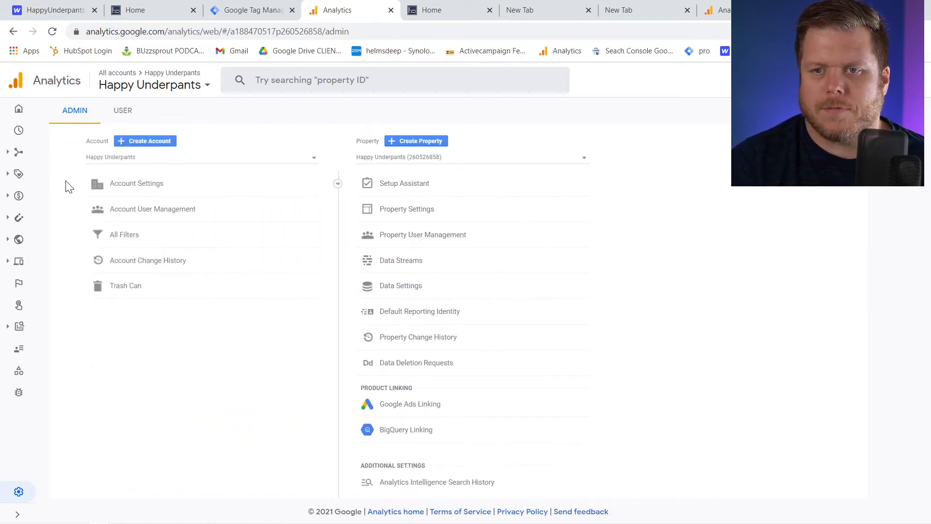
left_click(269, 12)
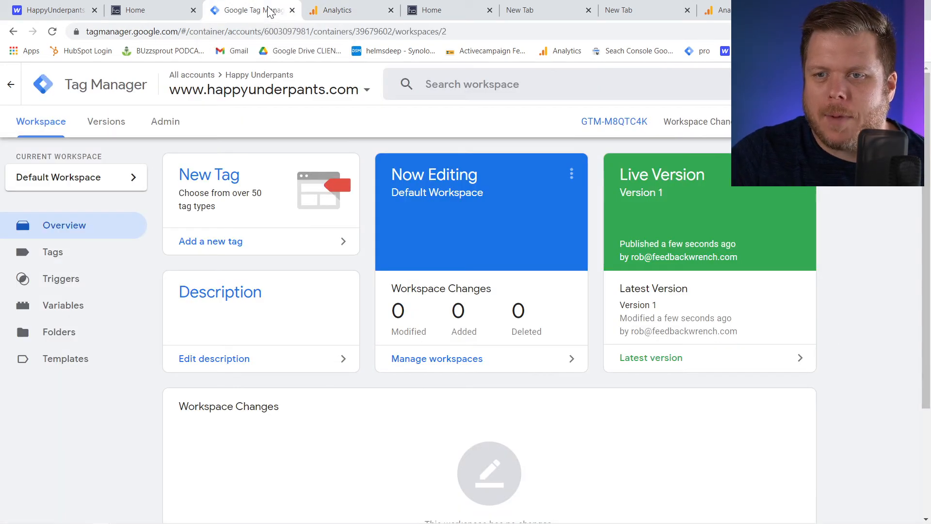
left_click(64, 289)
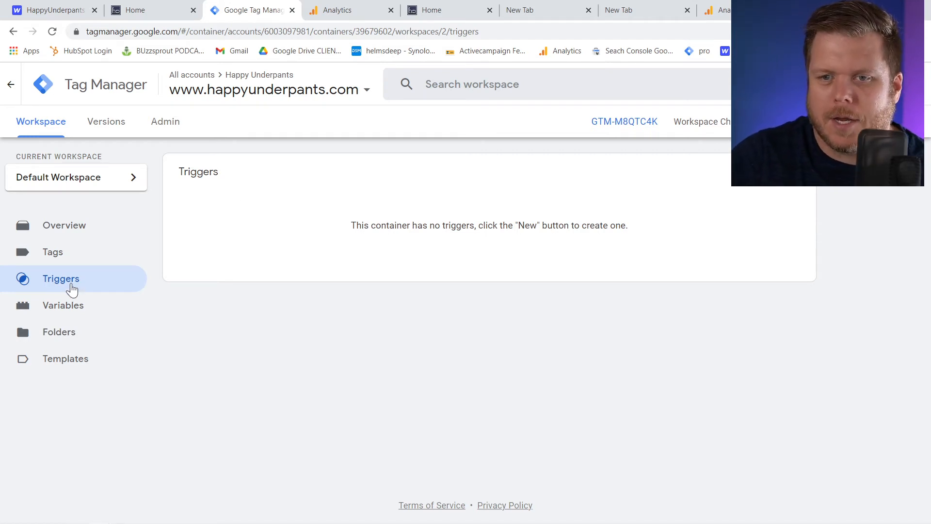
left_click(785, 172)
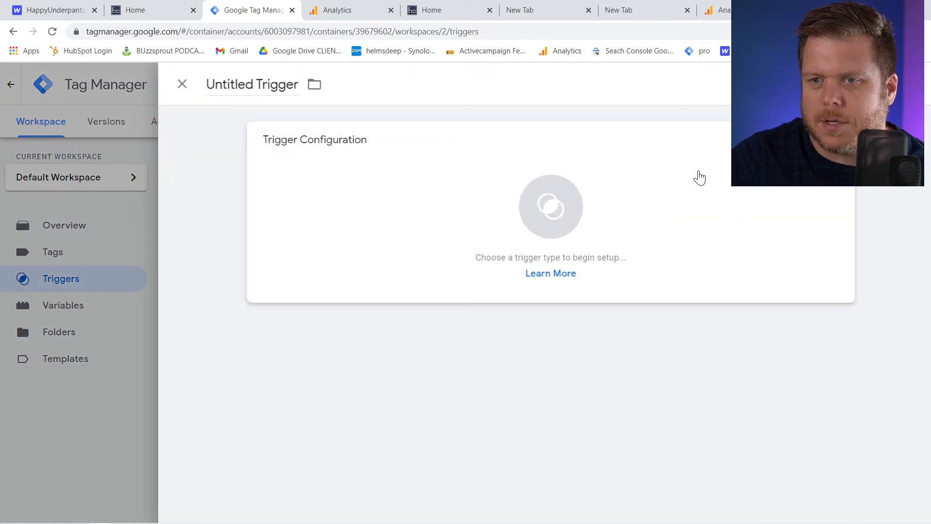
left_click(216, 85)
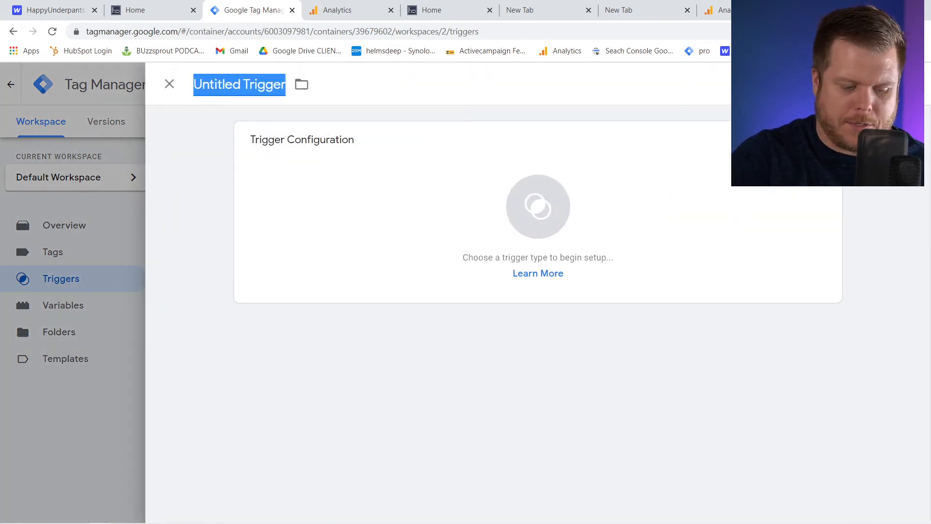
type("Click to Call")
left_click(420, 204)
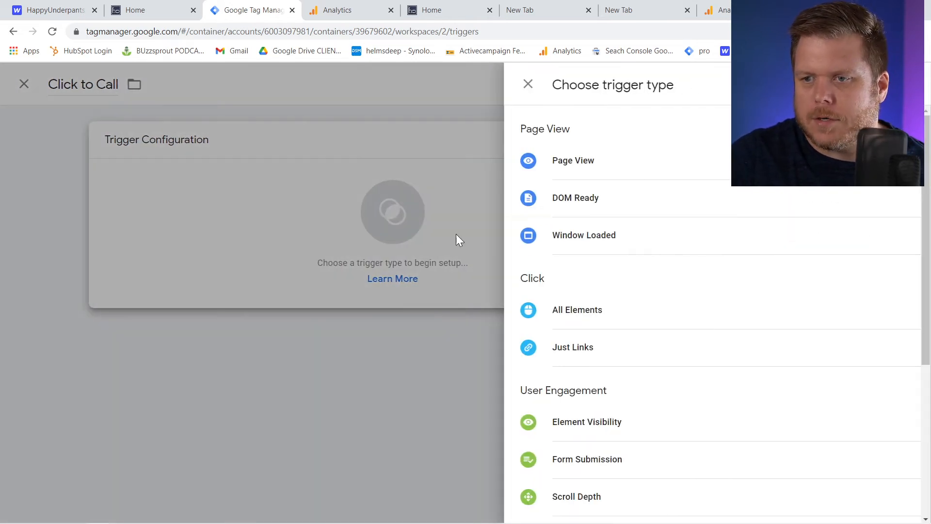
scroll(587, 376, "down", 2)
scroll(584, 373, "up", 1)
scroll(584, 373, "up", 1)
Copy the telephone link kept in the spare browser tab and look at the call button on the live homepage.
left_click(624, 14)
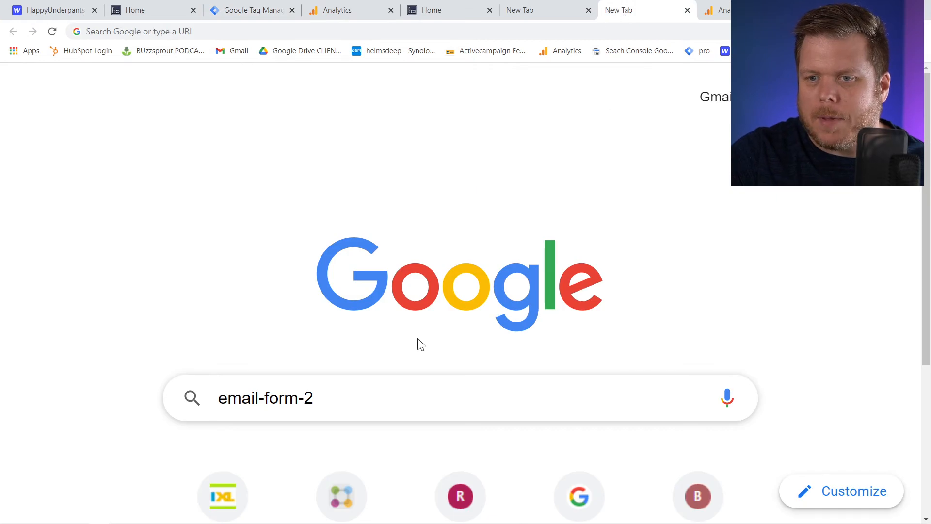
left_click(530, 15)
triple_click(303, 276)
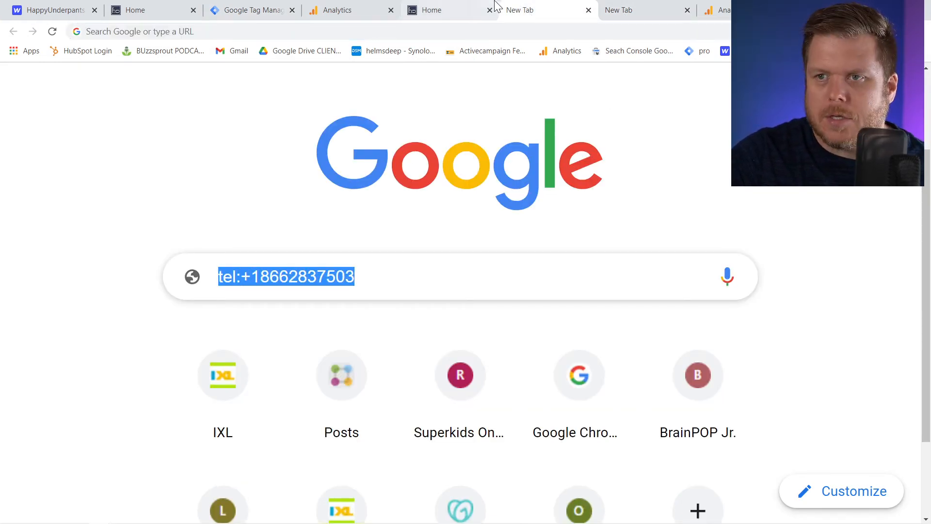
left_click(447, 12)
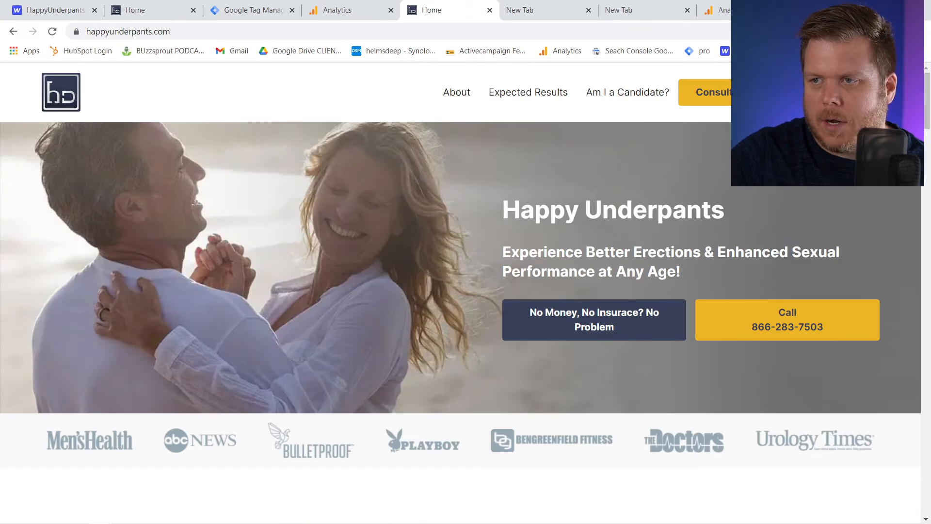
right_click(795, 95)
key("Escape")
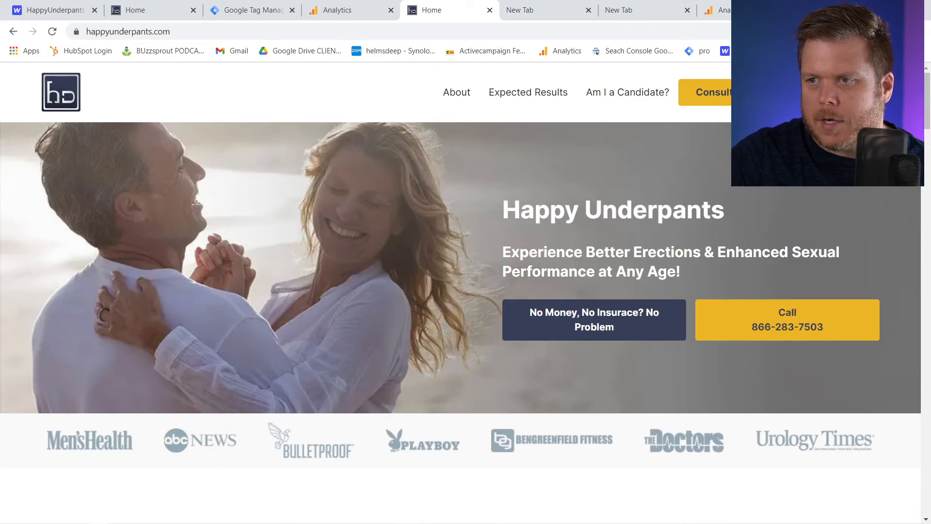
left_click(233, 12)
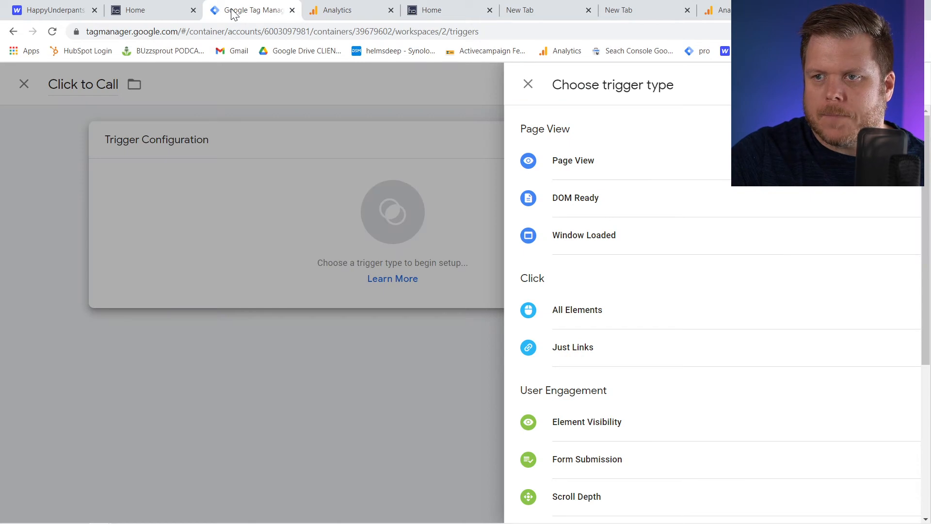
left_click(618, 354)
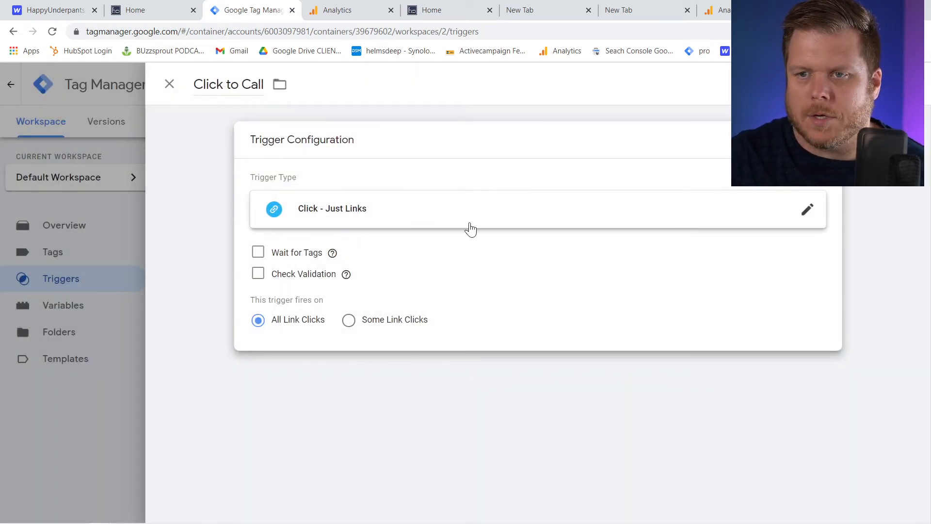
left_click(339, 206)
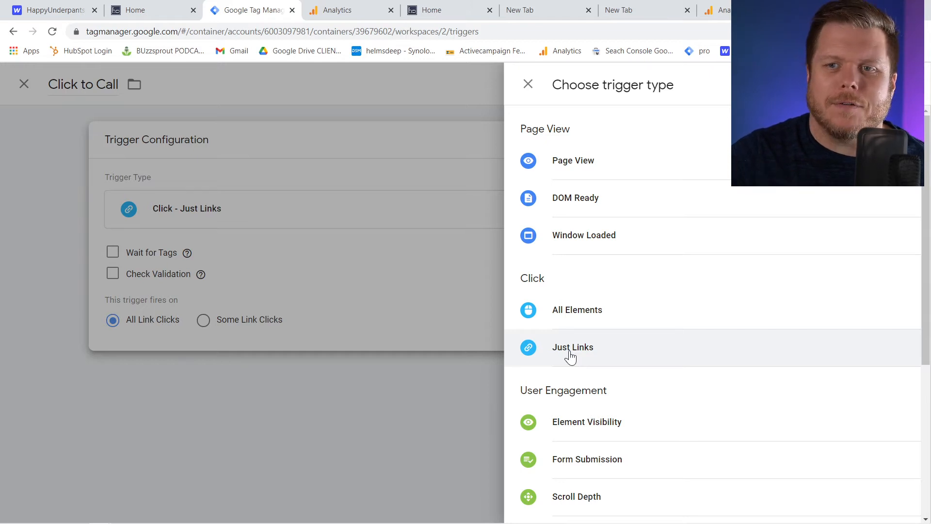
left_click(529, 85)
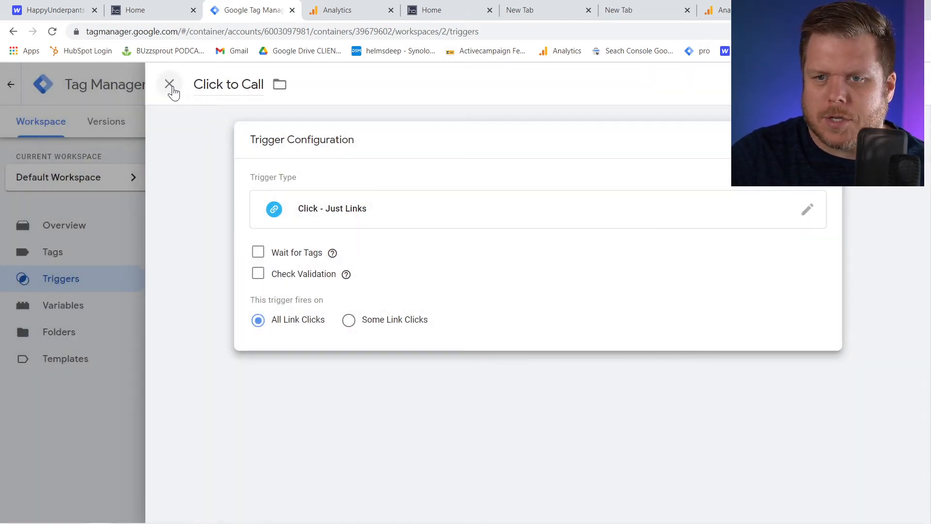
left_click(169, 85)
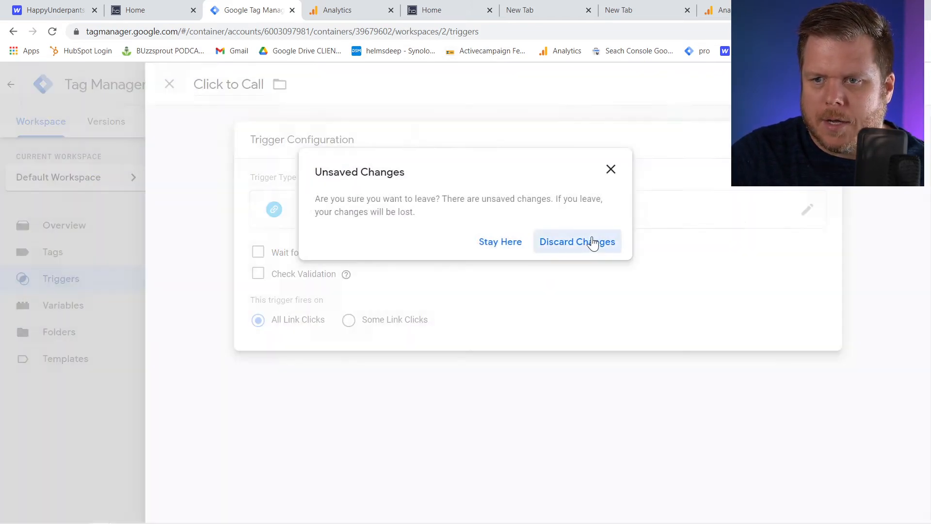
left_click(593, 241)
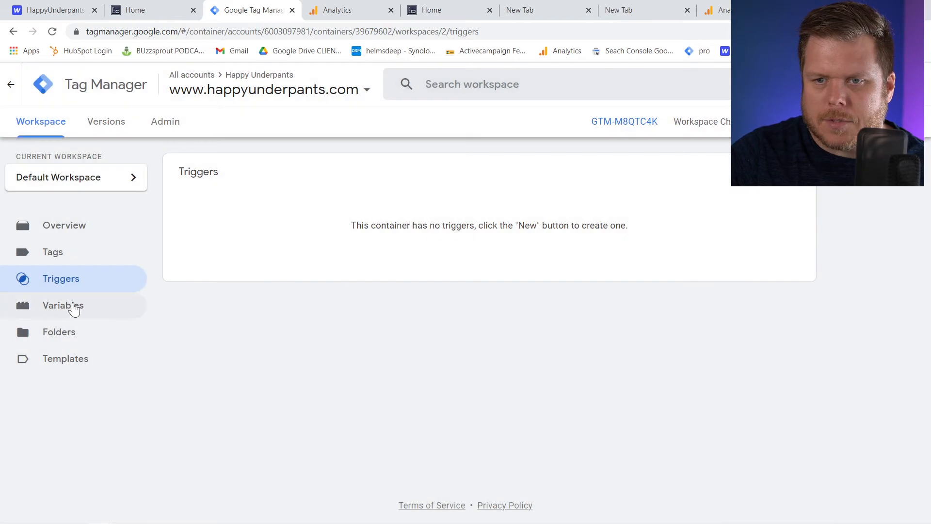
Review the built-in variables configuration in Tag Manager, checking the click and form variables.
left_click(68, 307)
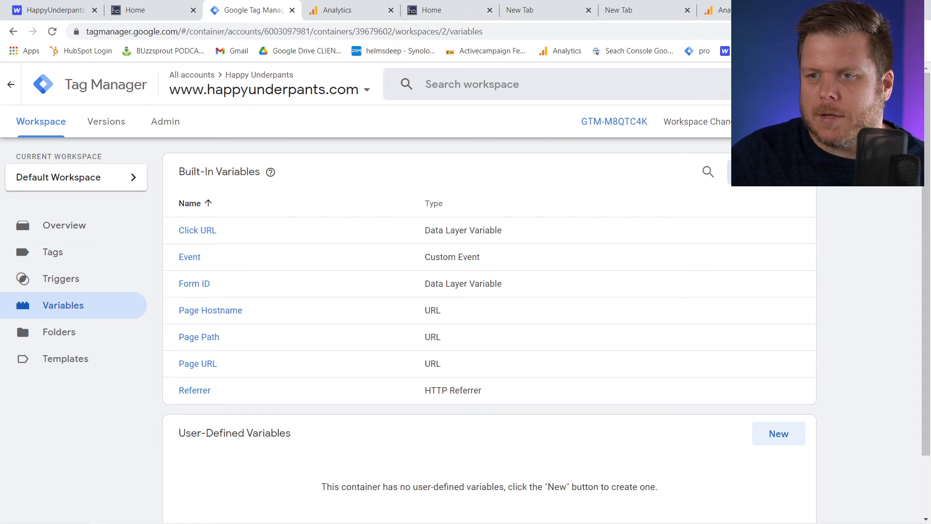
left_click(764, 172)
scroll(613, 201, "down", 3)
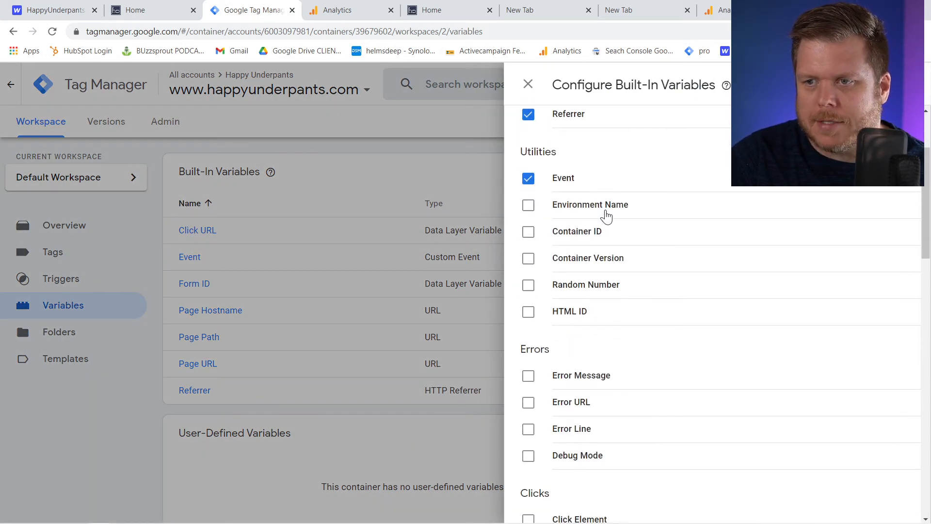
scroll(600, 197, "down", 3)
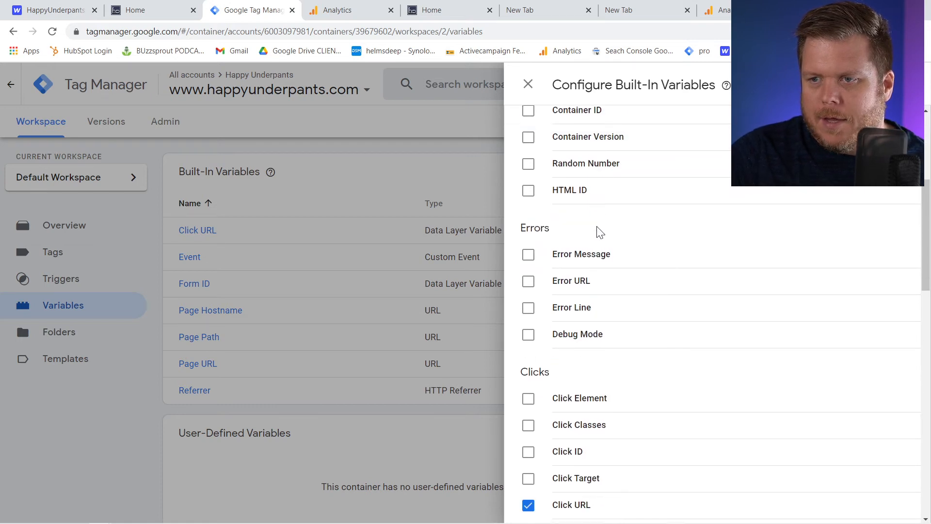
scroll(600, 233, "down", 2)
scroll(596, 390, "down", 4)
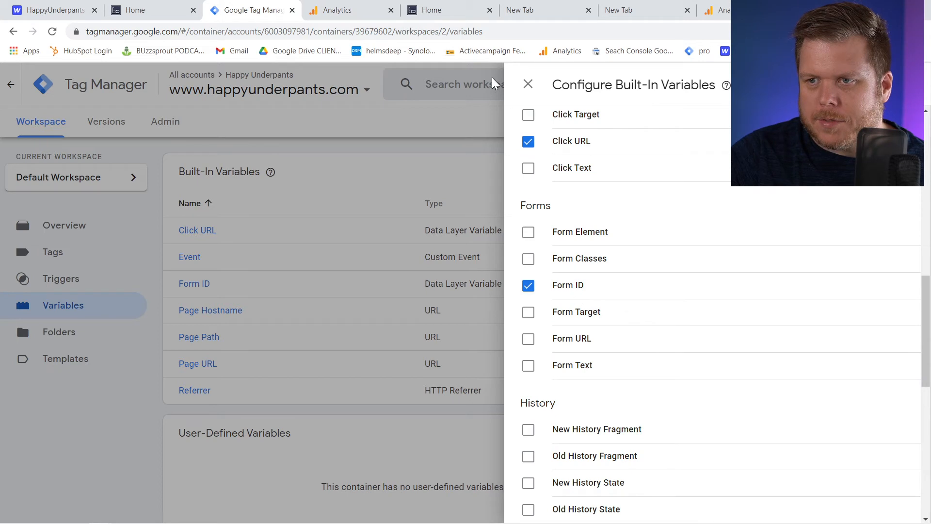
left_click(530, 87)
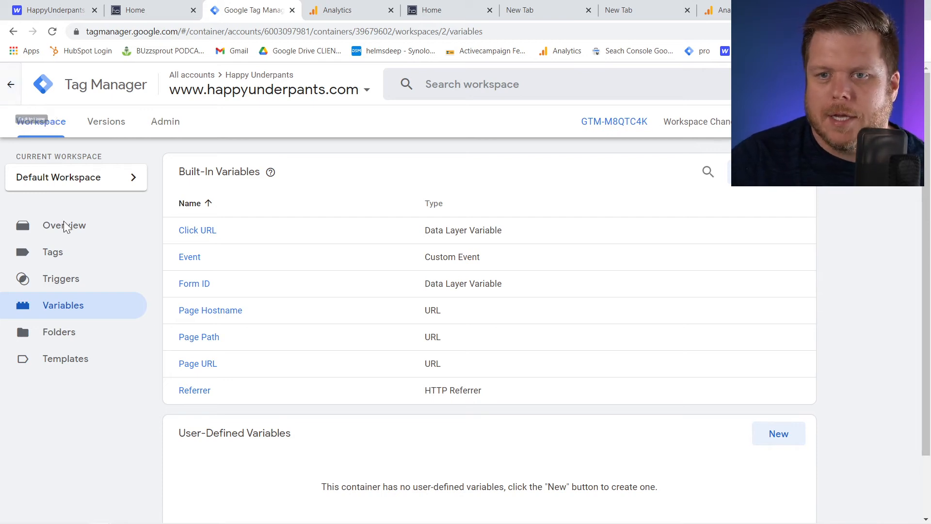
Create a new Tag Manager trigger and name it "Click to call".
left_click(63, 286)
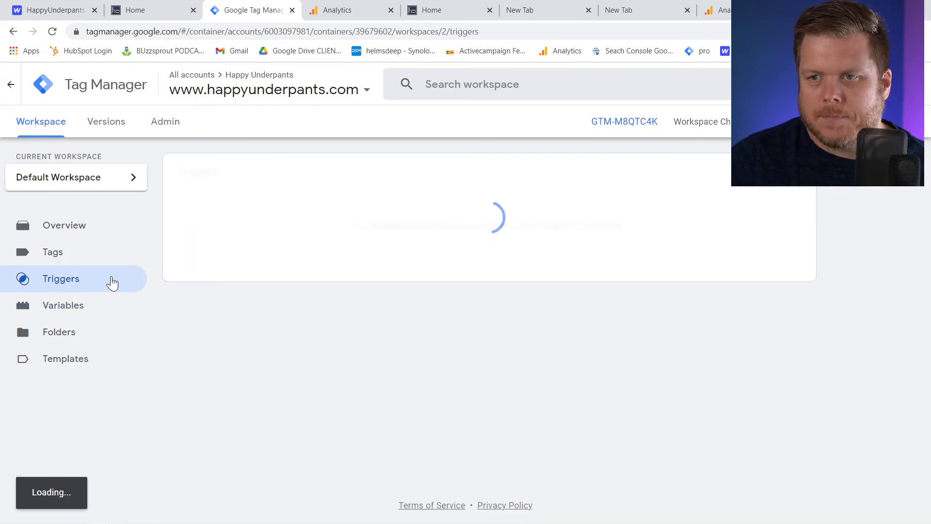
left_click(774, 186)
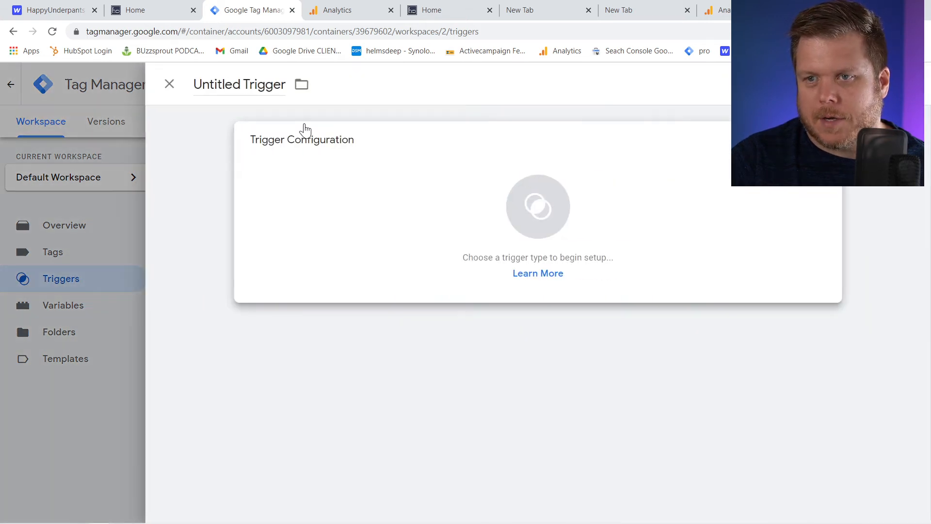
left_click(227, 84)
type("Ca")
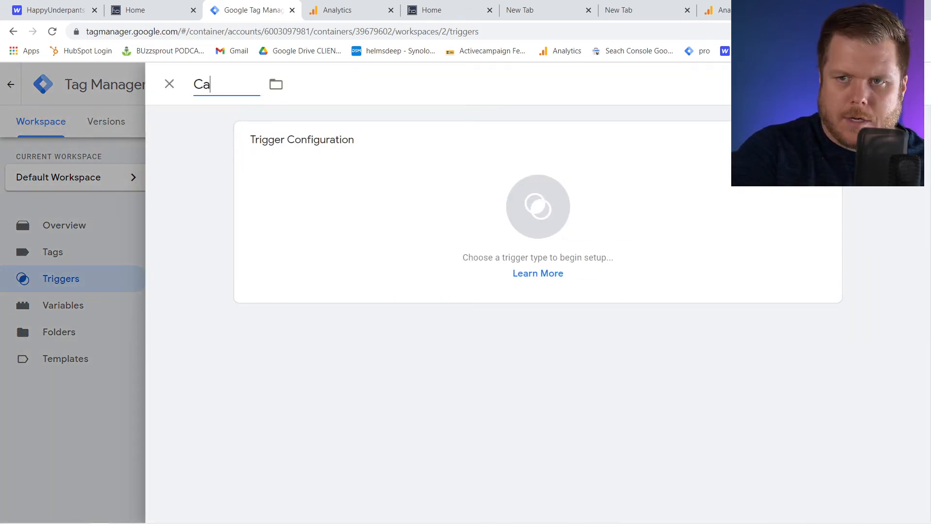
type("lick T")
key("BackSpace")
key("BackSpace")
key("BackSpace")
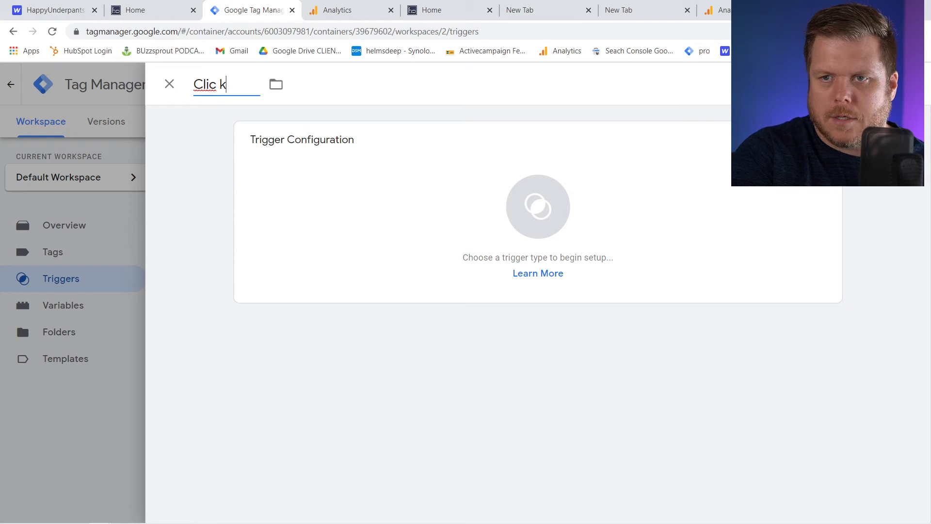
type("k To")
key("BackSpace")
key("BackSpace")
type("to call")
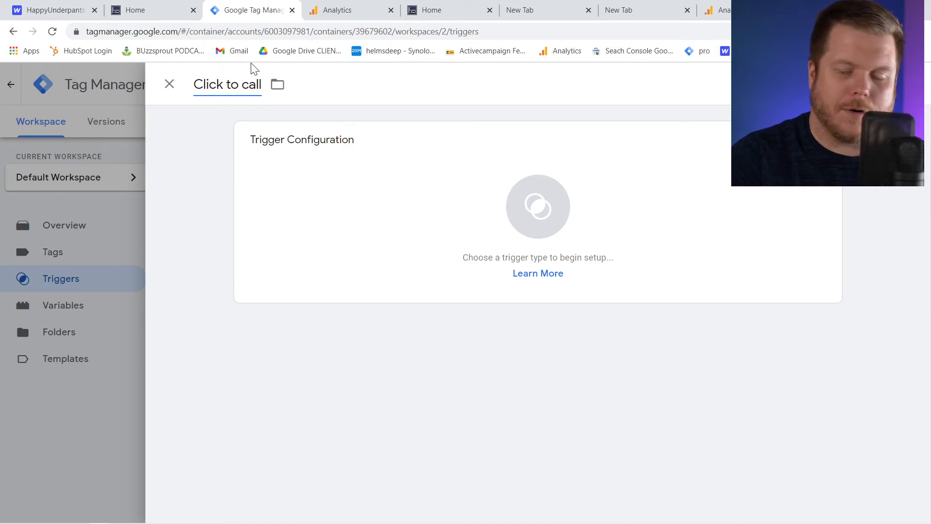
Set the trigger type to Click - Just Links.
left_click(505, 200)
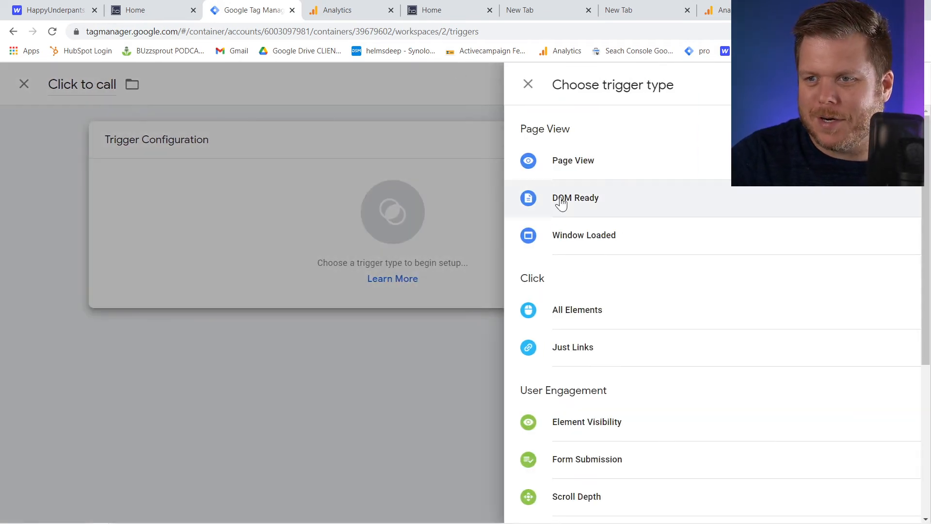
scroll(579, 287, "down", 4)
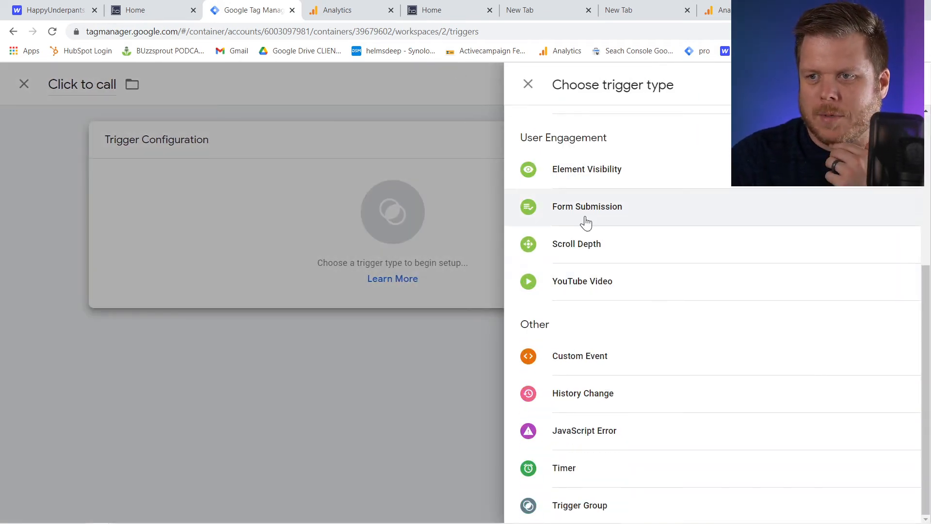
scroll(591, 245, "up", 2)
scroll(592, 257, "up", 2)
left_click(588, 277)
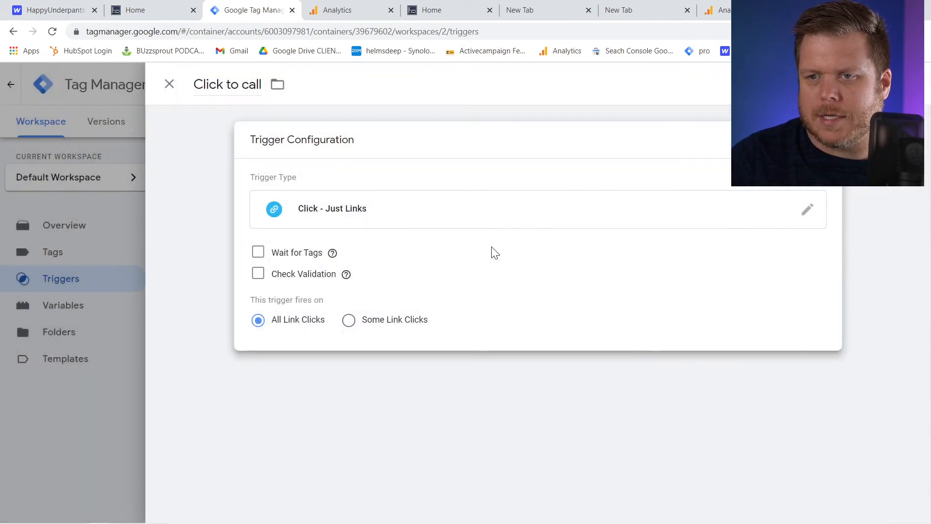
Limit the trigger to some link clicks where Click URL equals the copied telephone link, and save the trigger.
left_click(349, 321)
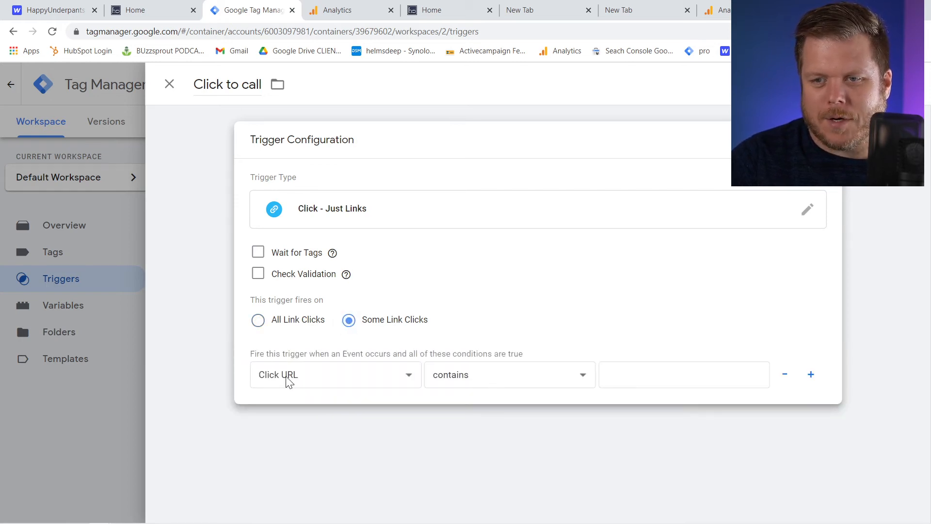
left_click(433, 377)
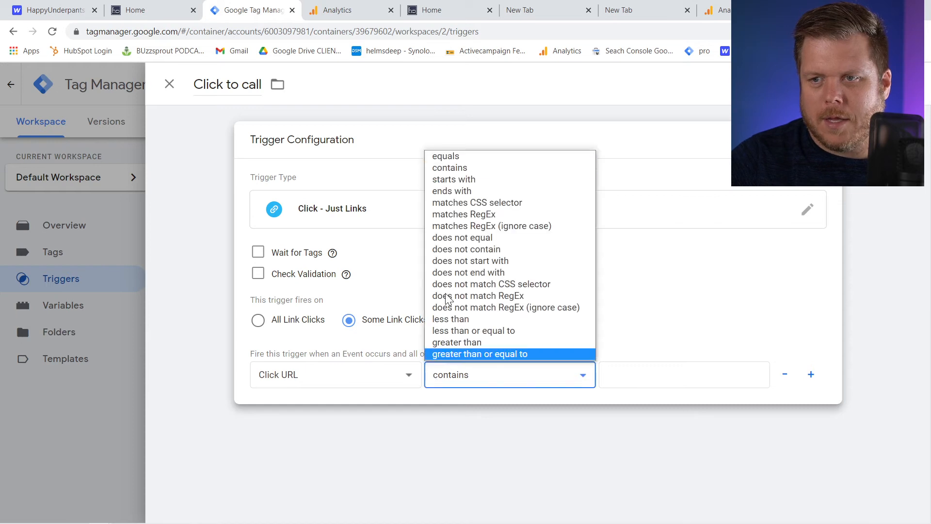
left_click(457, 158)
left_click(650, 376)
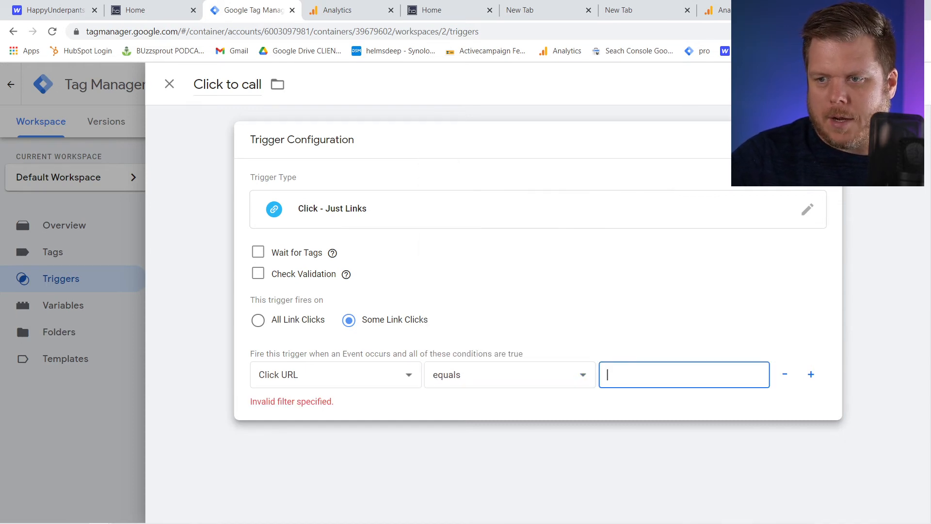
key("ctrl+v")
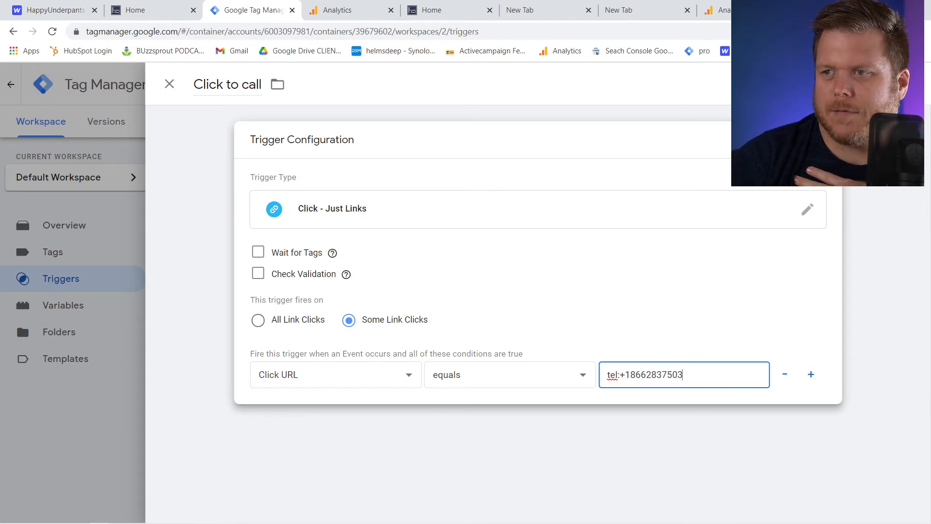
left_click(873, 83)
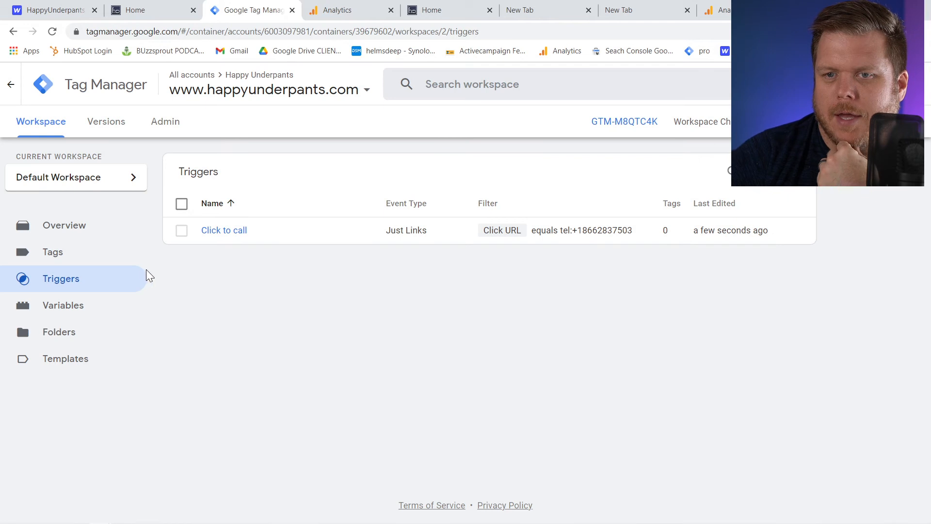
Start a new Tag Manager trigger, and select the form ID email-form-2 noted in the Google search page's search box.
left_click(781, 171)
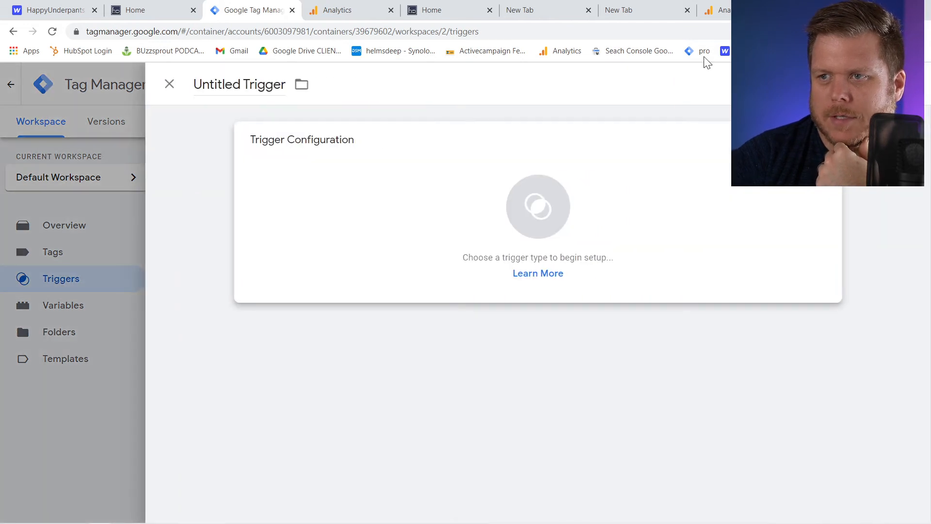
left_click(638, 9)
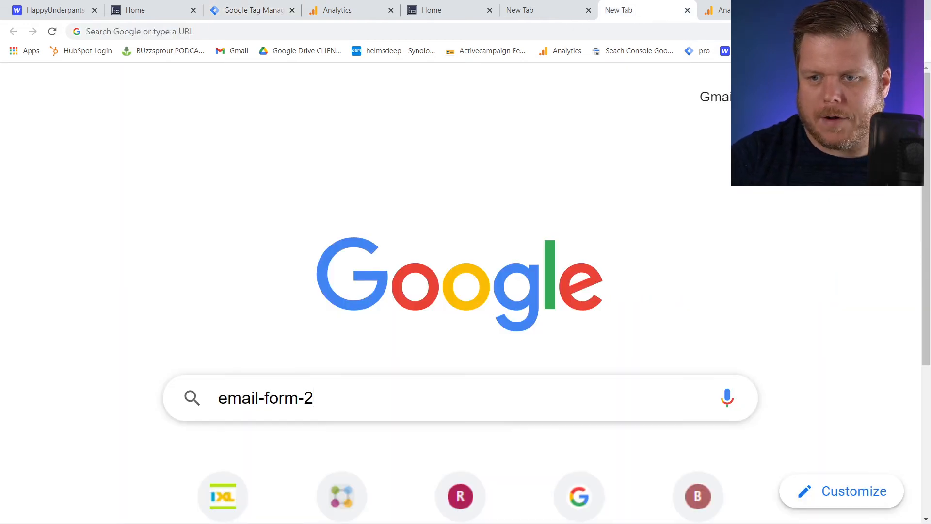
key("ctrl+a")
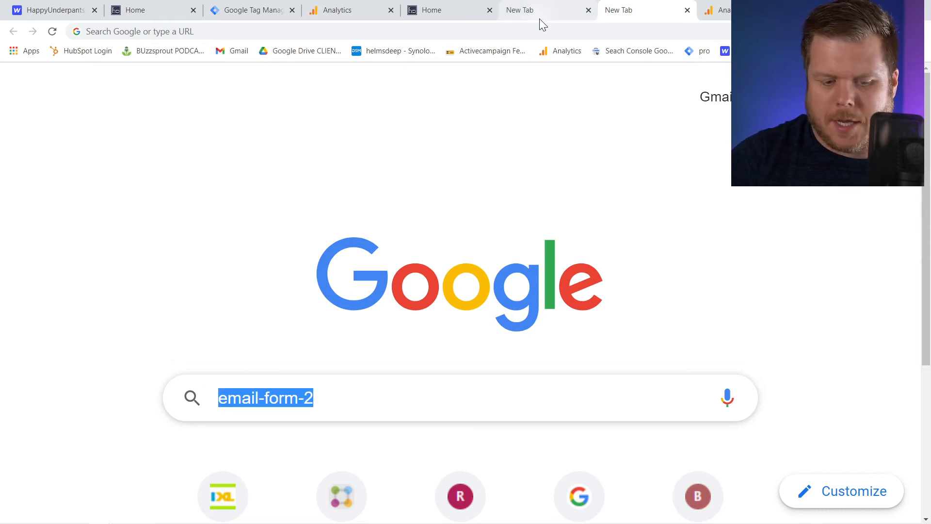
Open the consultation contact page on the live Happy Underpants site and bring its scheduling form into view.
left_click(165, 8)
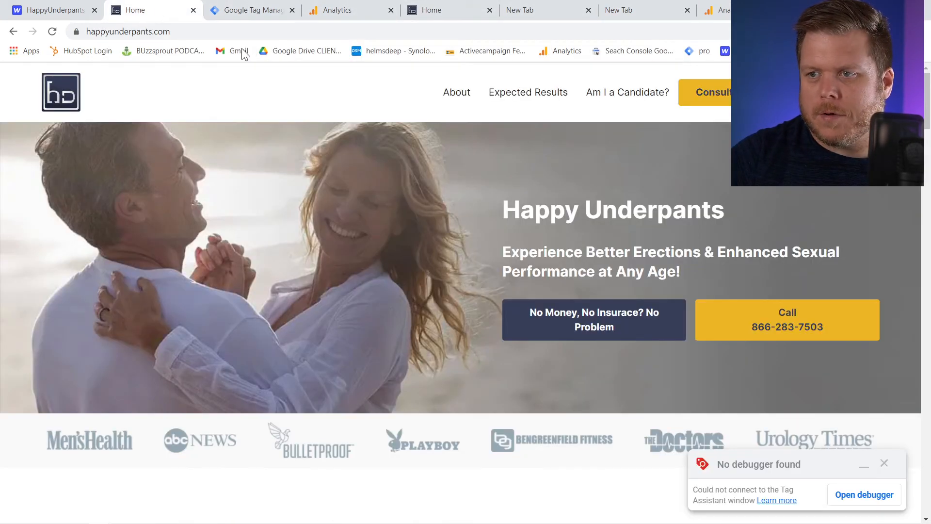
scroll(570, 225, "down", 1)
scroll(572, 224, "up", 1)
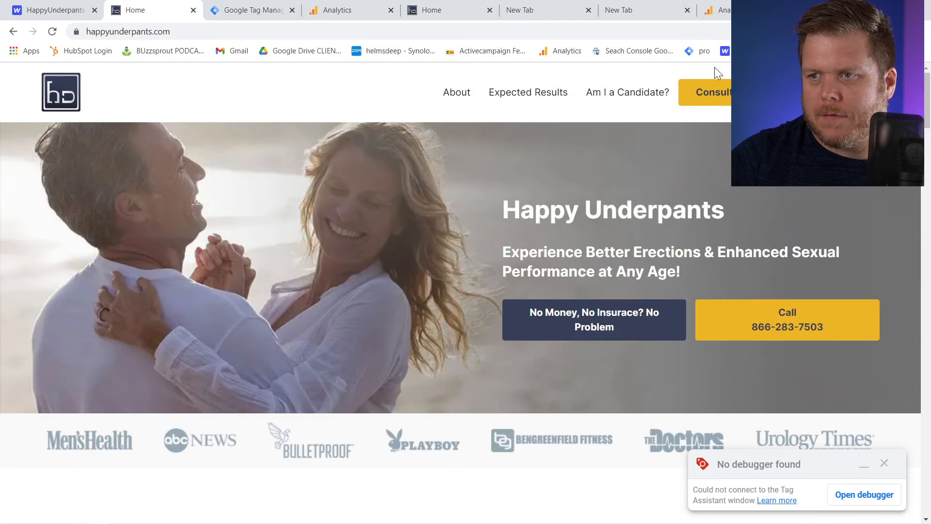
left_click(717, 92)
scroll(717, 92, "down", 2)
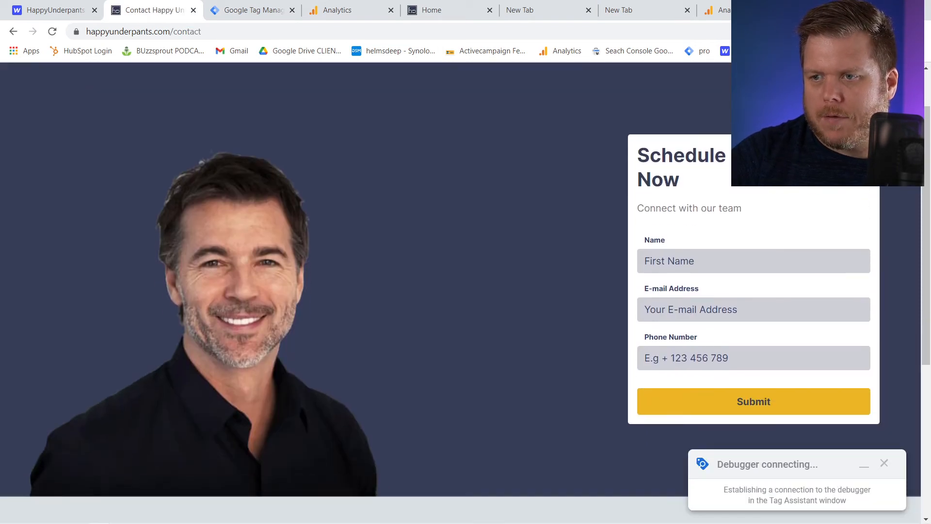
Inspect the Name field of the consultation form and find the enclosing form element's ID in the page code.
right_click(661, 261)
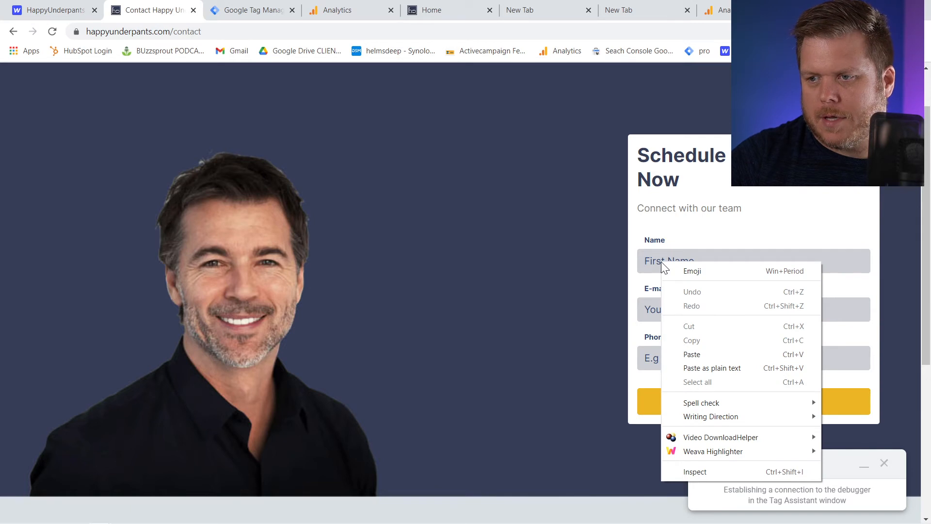
left_click(726, 471)
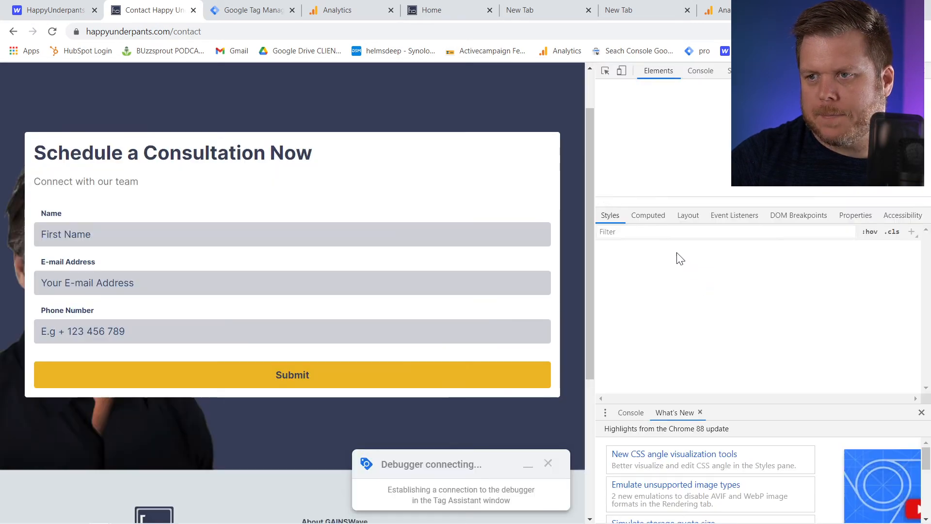
scroll(689, 148, "up", 3)
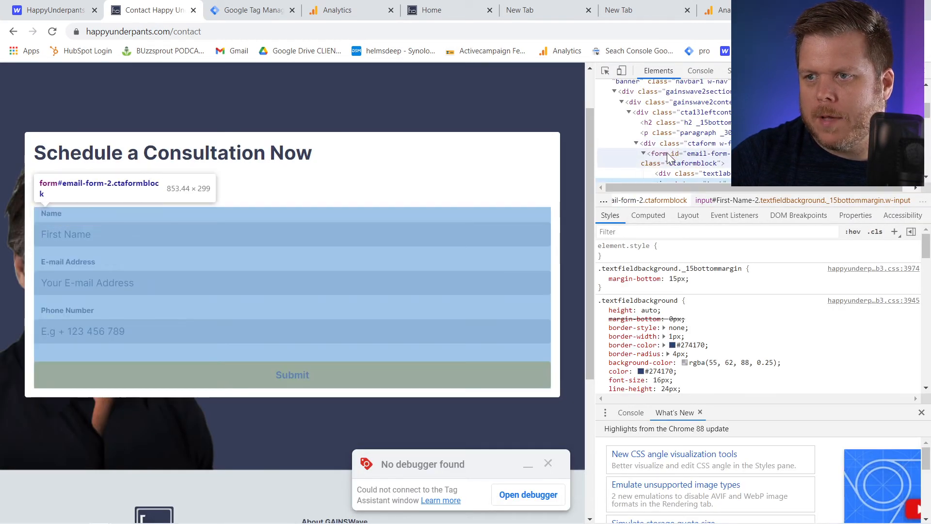
Copy the Schedule a Consultation form's ID value from its form element in the inspected page code.
left_click(685, 158)
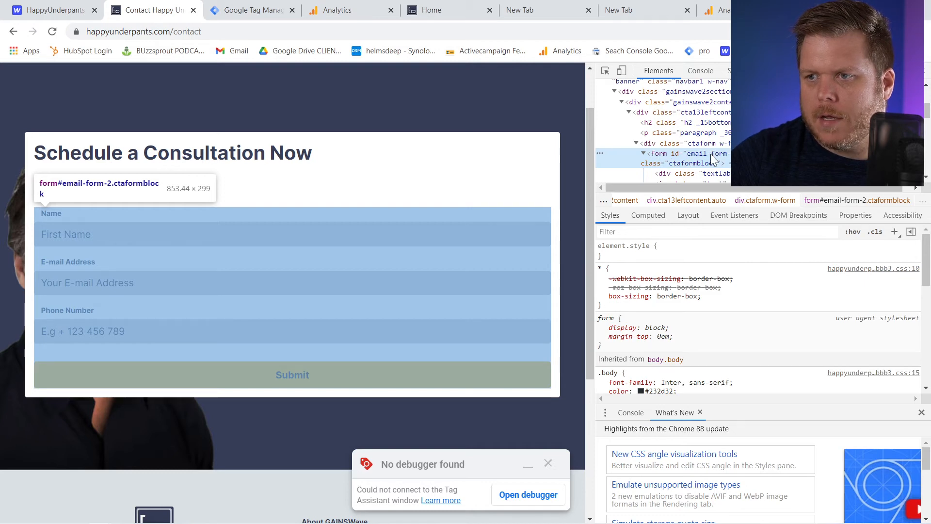
double_click(711, 154)
left_click(689, 154)
left_click_drag(689, 154, 735, 155)
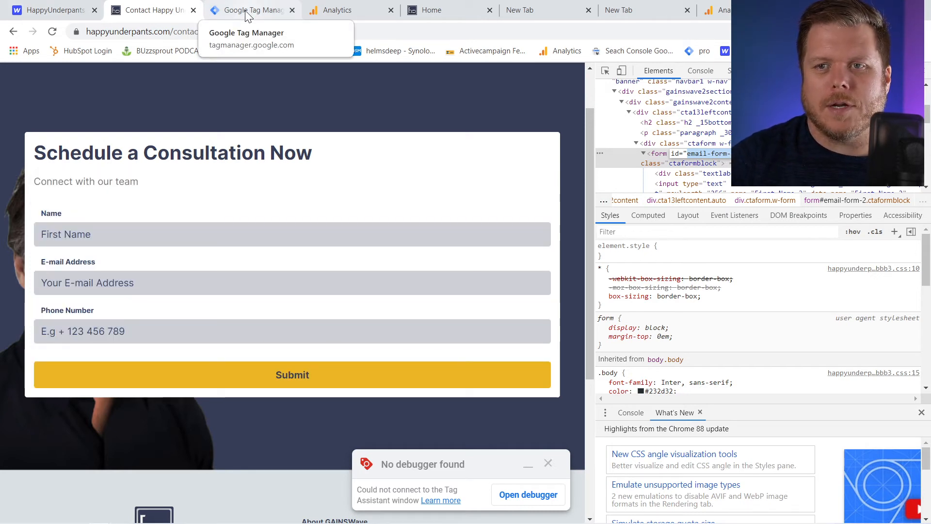
Switch to Google Tag Manager, name the new trigger "Form Fill out" and choose Form Submission as its trigger type.
left_click(247, 15)
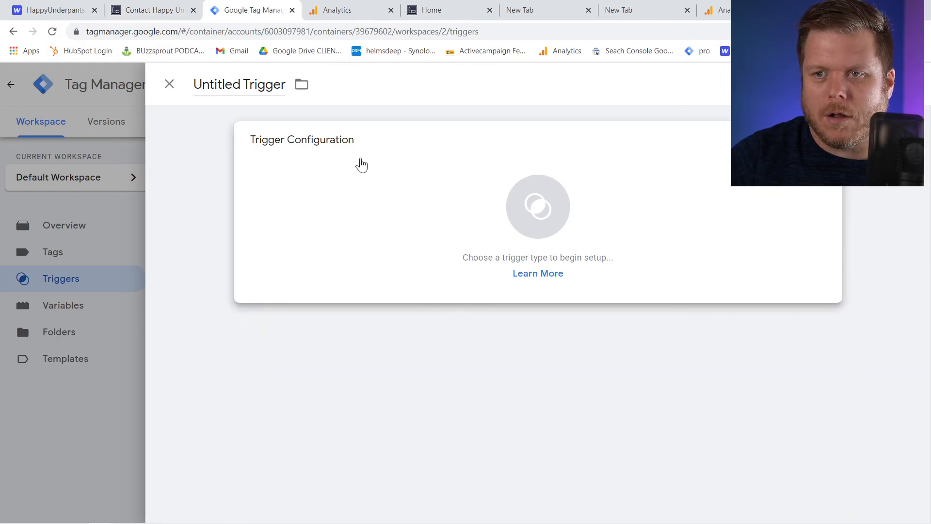
triple_click(249, 85)
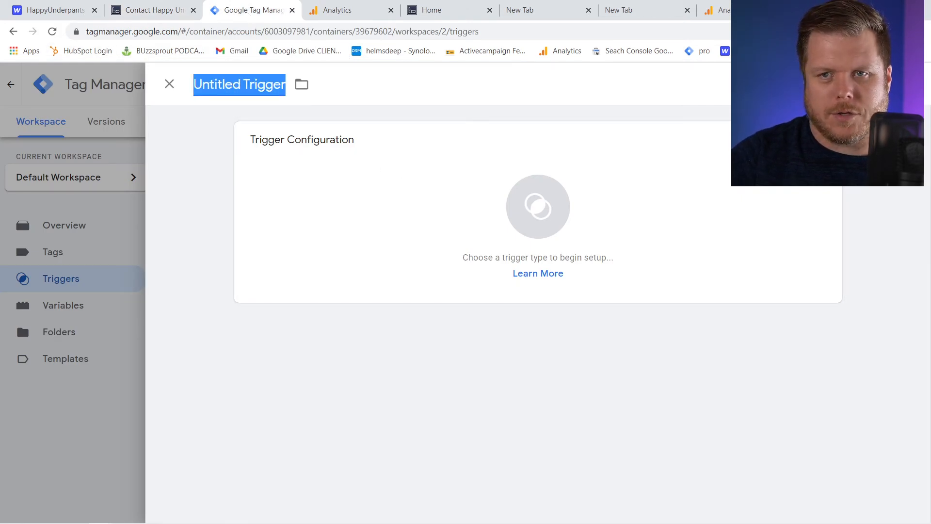
type("Form Fill out")
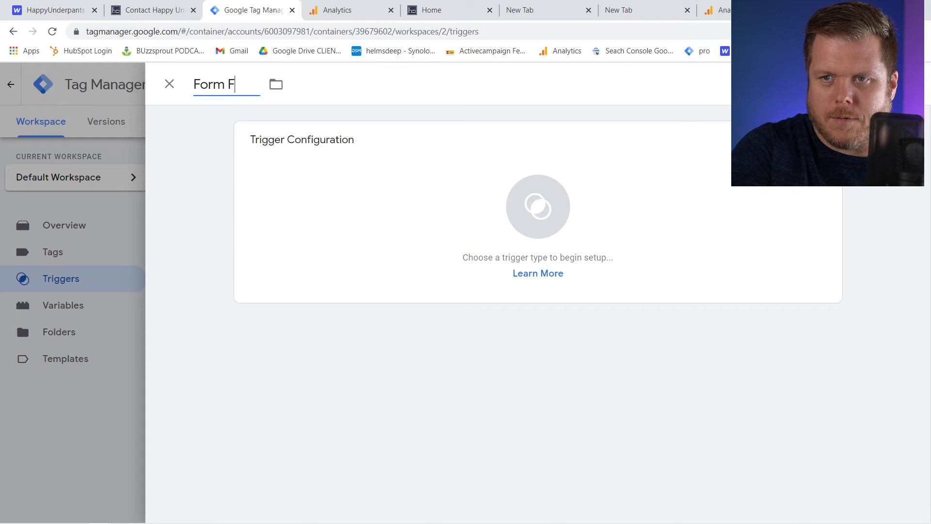
left_click(447, 233)
scroll(592, 296, "down", 3)
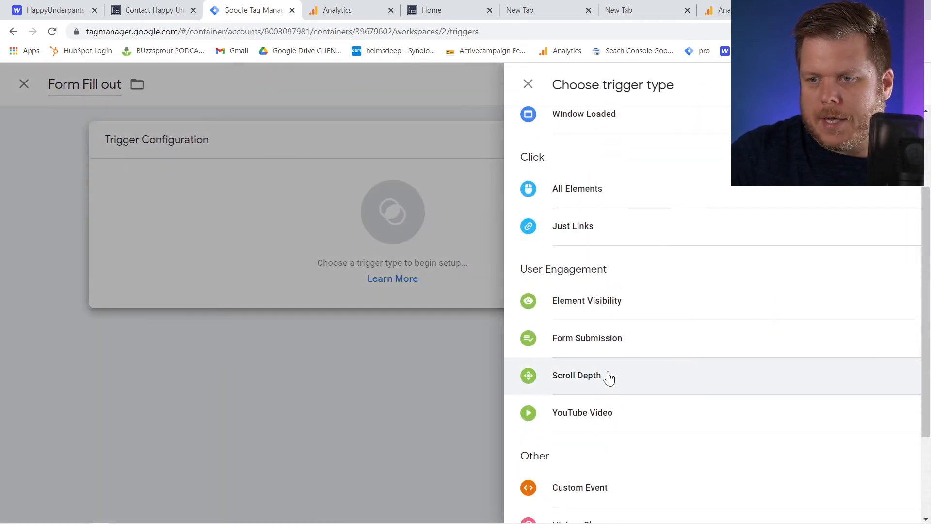
left_click(604, 337)
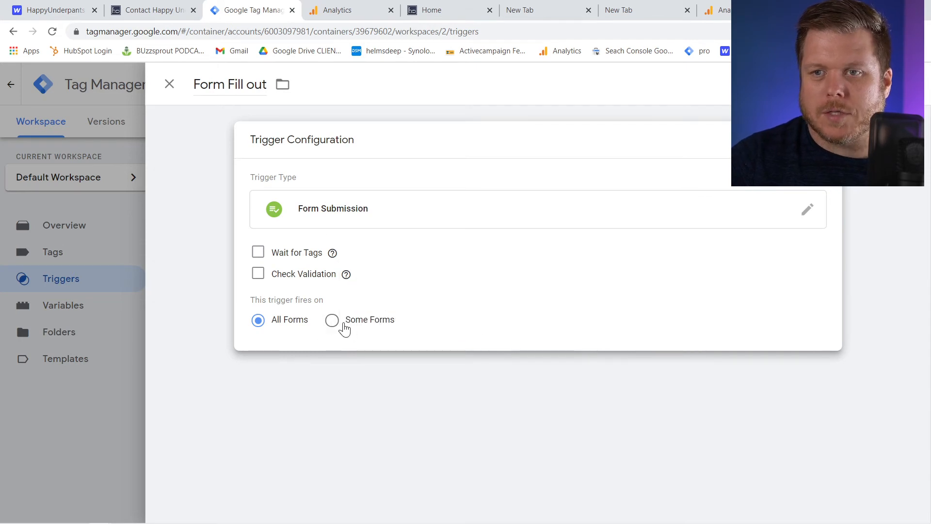
Extend the trigger name to "Form Fill out email-form-2" and copy the form ID part of it.
left_click_drag(247, 84, 287, 89)
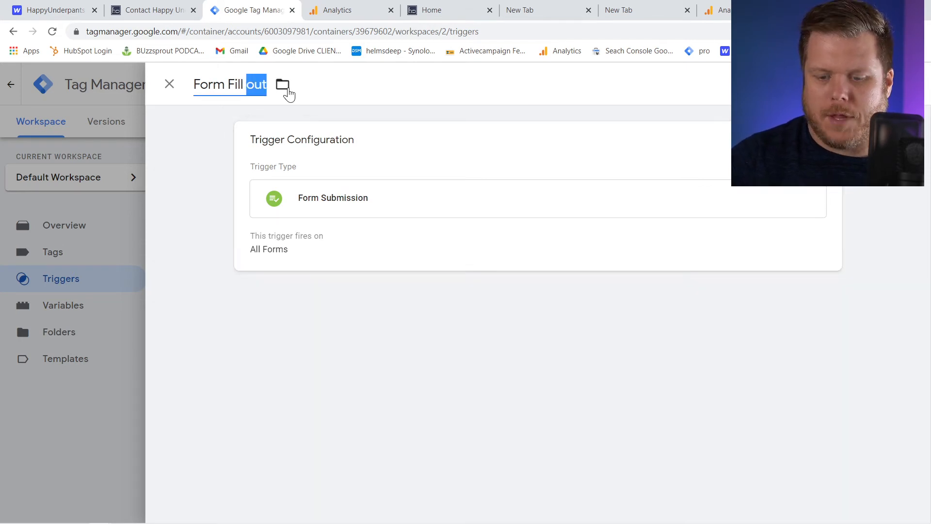
key("Right")
type("email-form-2")
key("Home")
left_click_drag(289, 85, 350, 85)
key("ctrl+c")
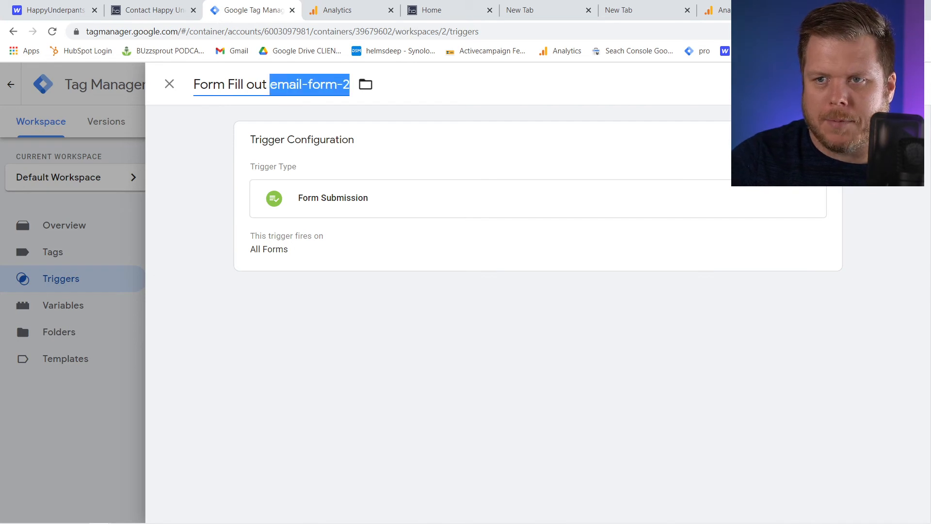
Restrict the trigger to Some Forms where Form ID equals email-form-2, and save it.
left_click(374, 216)
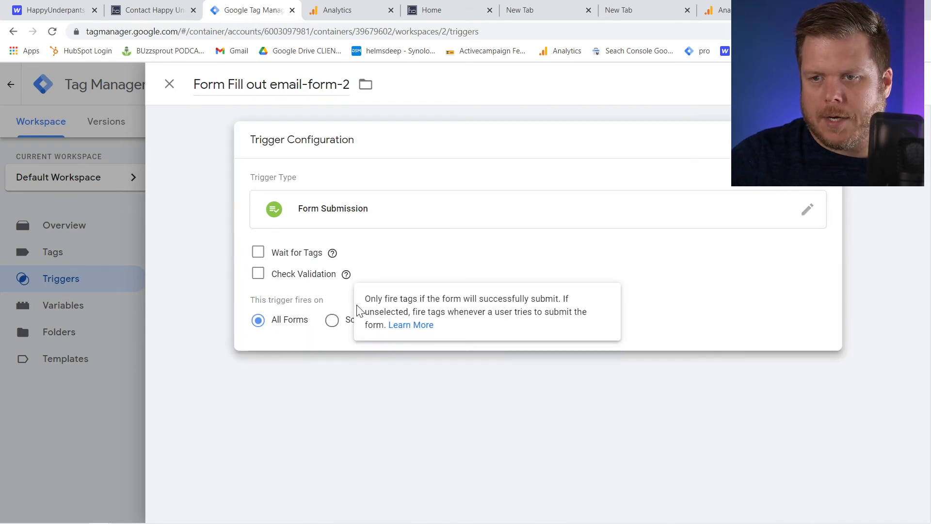
left_click(332, 321)
left_click(343, 380)
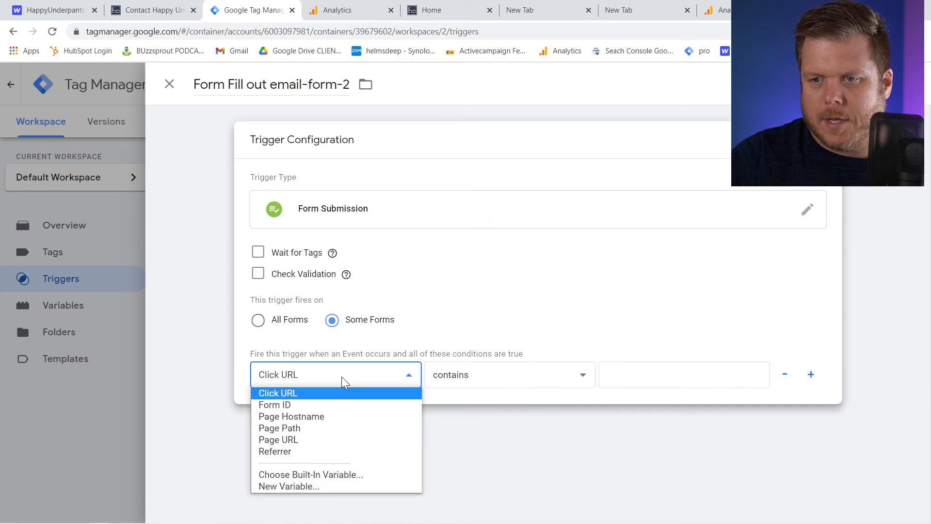
left_click(336, 400)
left_click(451, 384)
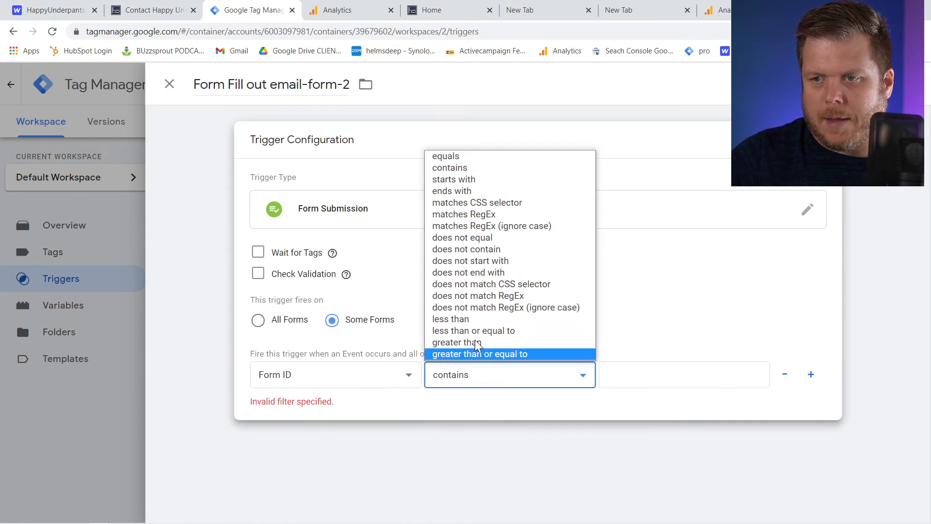
left_click(474, 158)
left_click(684, 375)
key("ctrl+v")
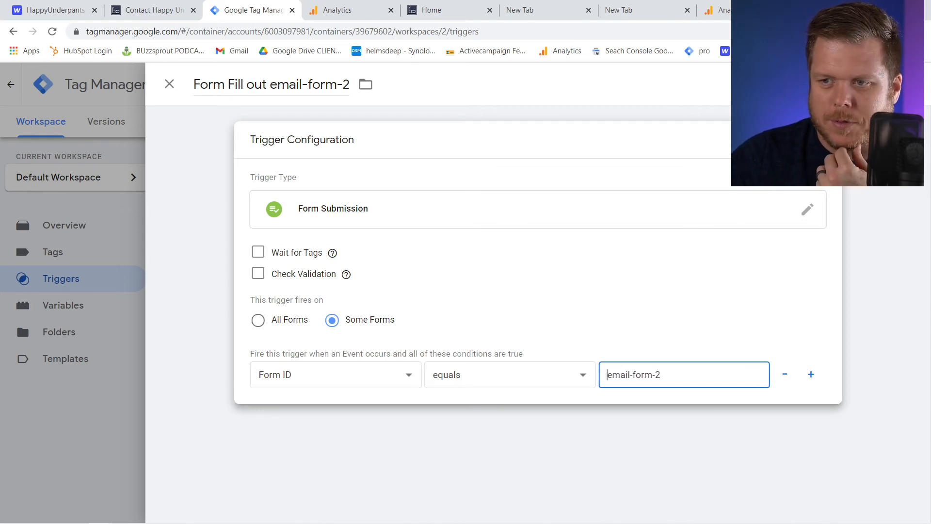
left_click(873, 84)
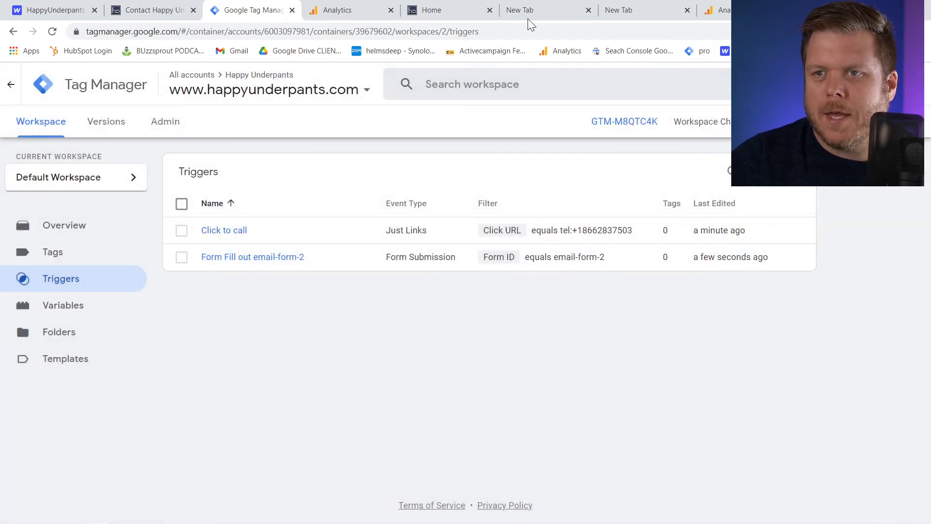
Inspect the Stay Connected email form on the website's home page to check its form ID.
left_click(450, 14)
scroll(502, 177, "down", 20)
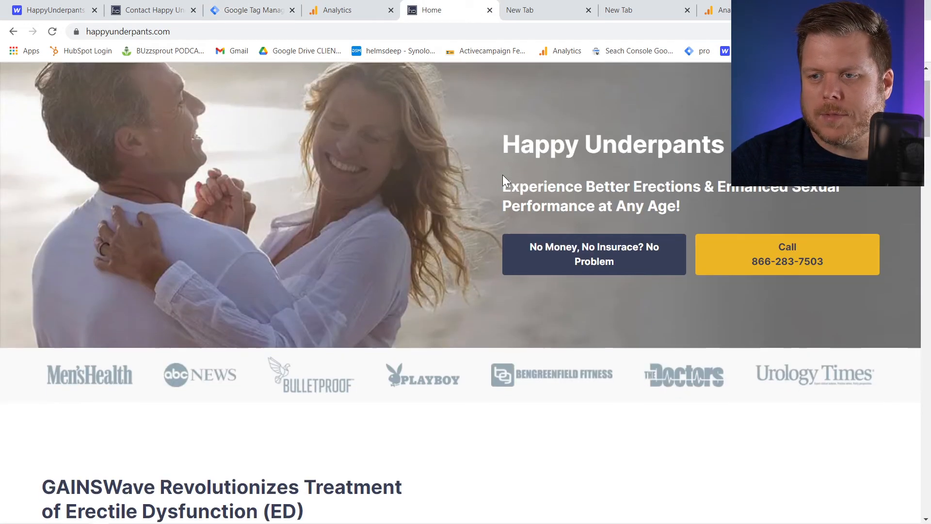
scroll(495, 185, "down", 5)
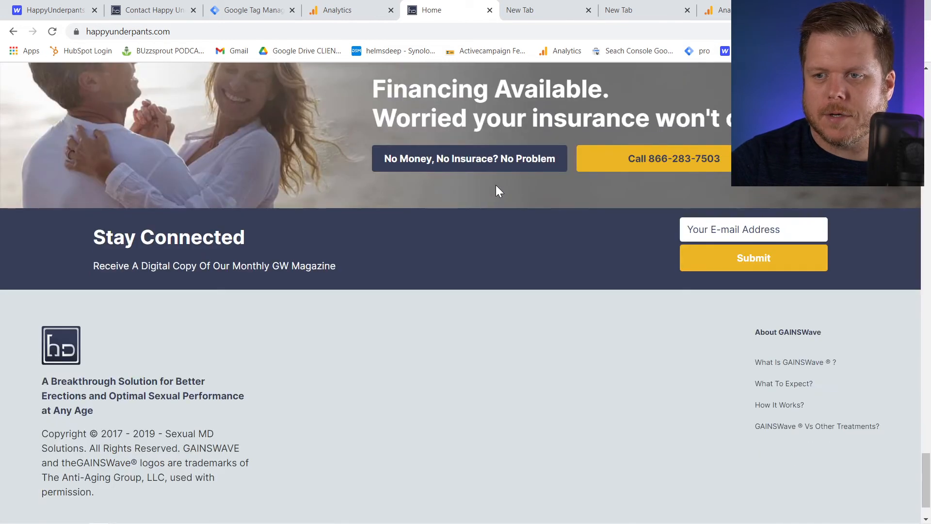
scroll(495, 185, "up", 10)
scroll(496, 185, "down", 10)
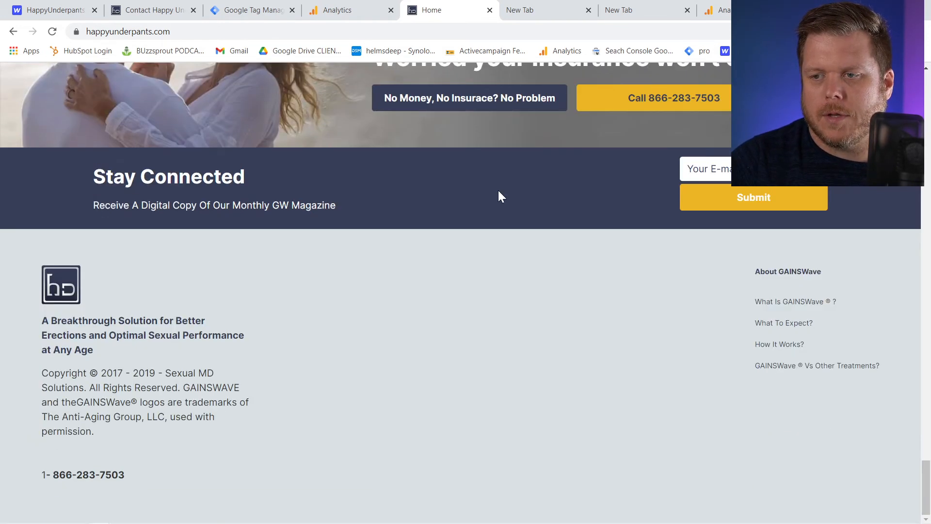
left_click(754, 168)
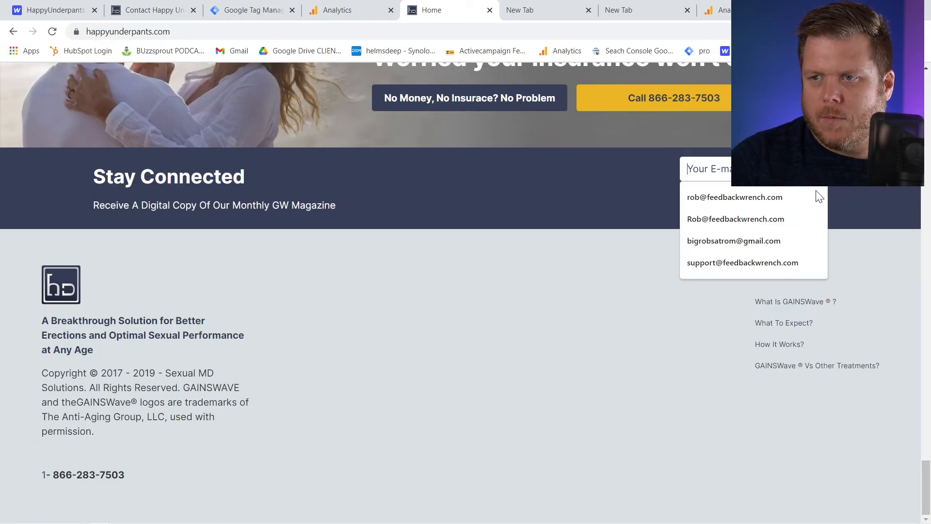
right_click(743, 187)
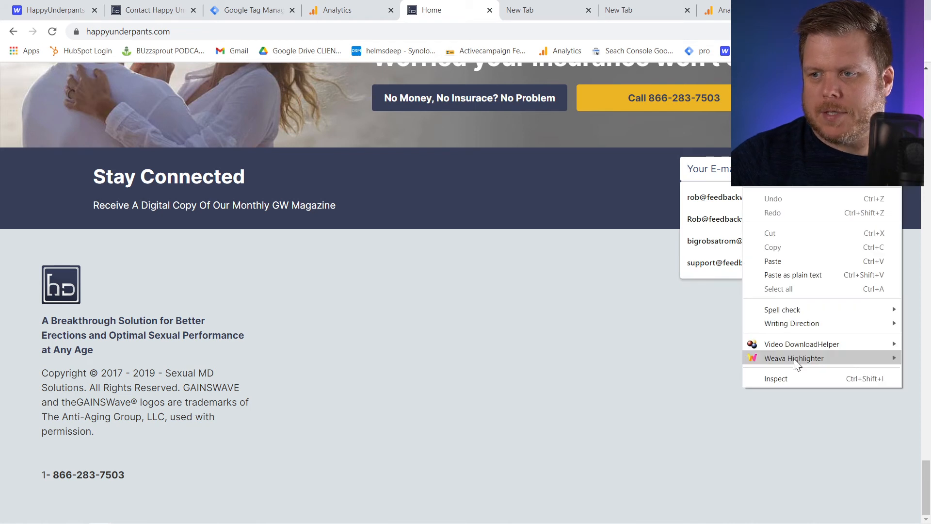
left_click(795, 378)
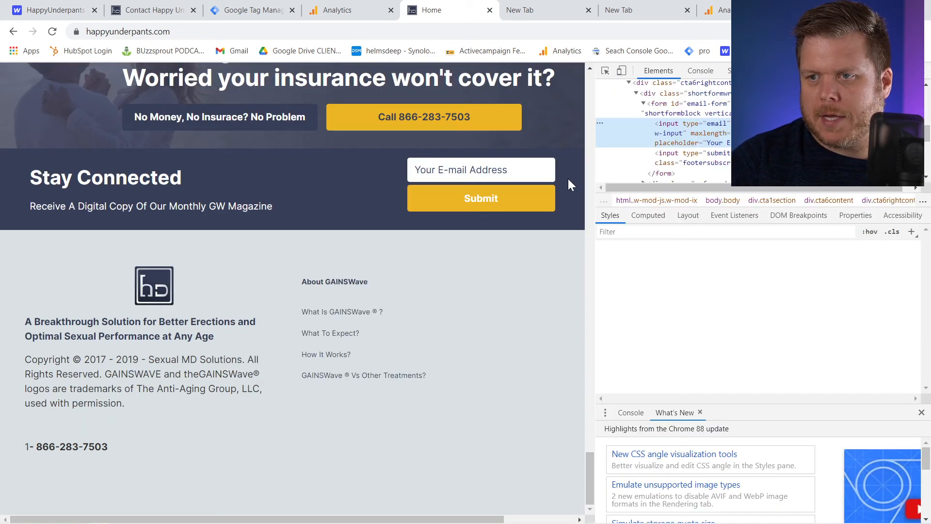
left_click(710, 104)
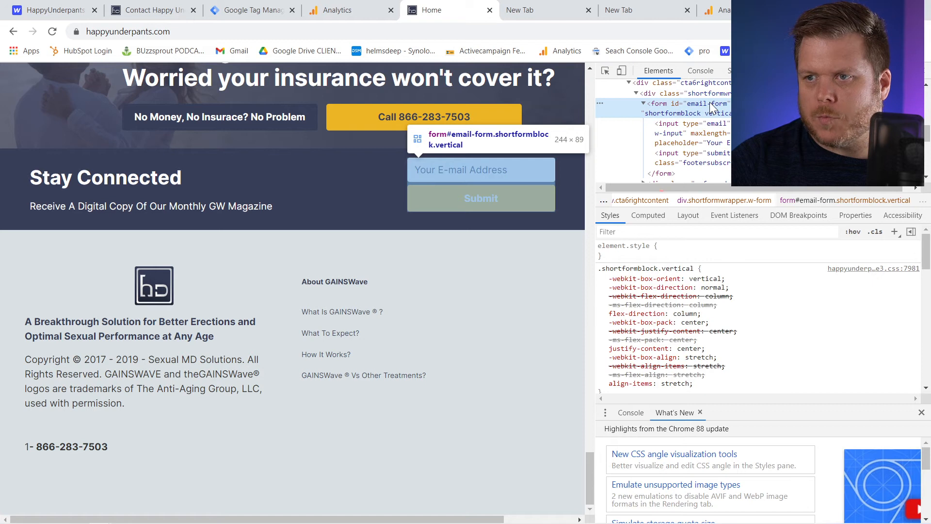
double_click(711, 104)
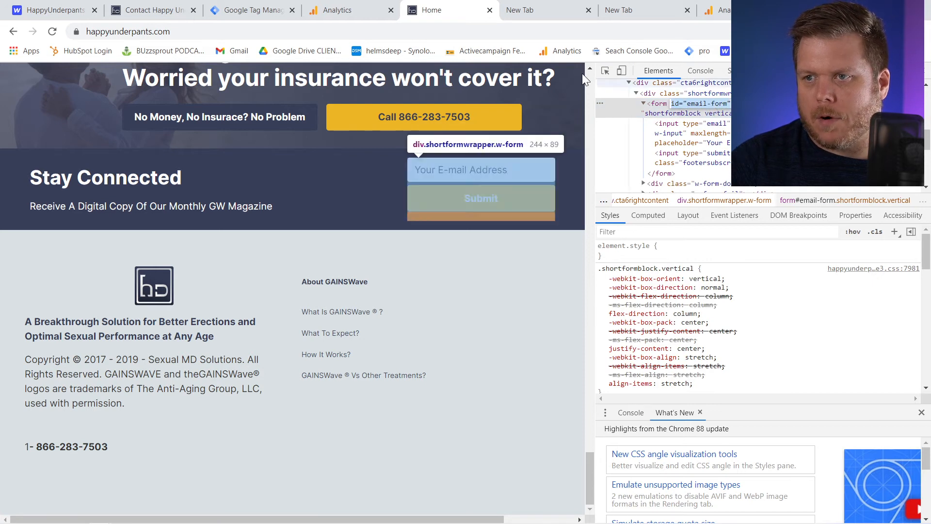
left_click(924, 74)
Look through the remaining sections of the home page for other forms.
scroll(516, 335, "up", 10)
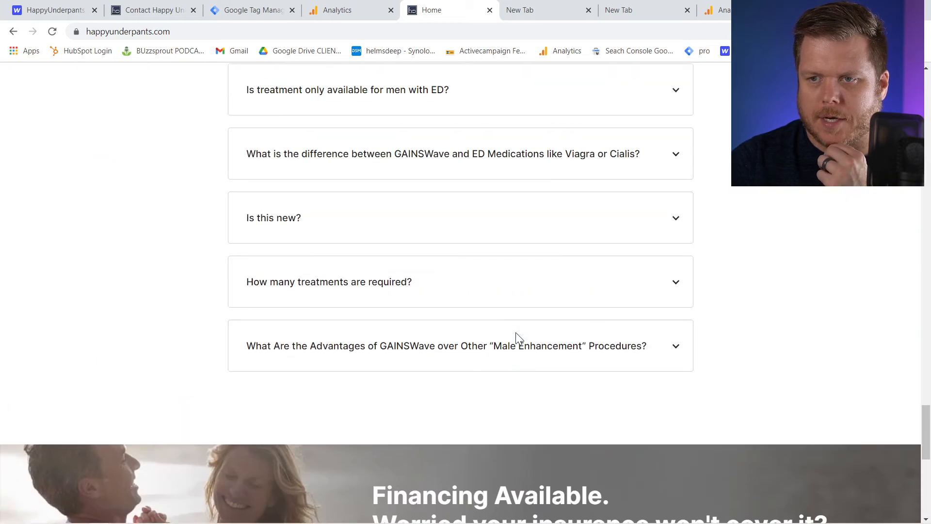
scroll(516, 335, "up", 15)
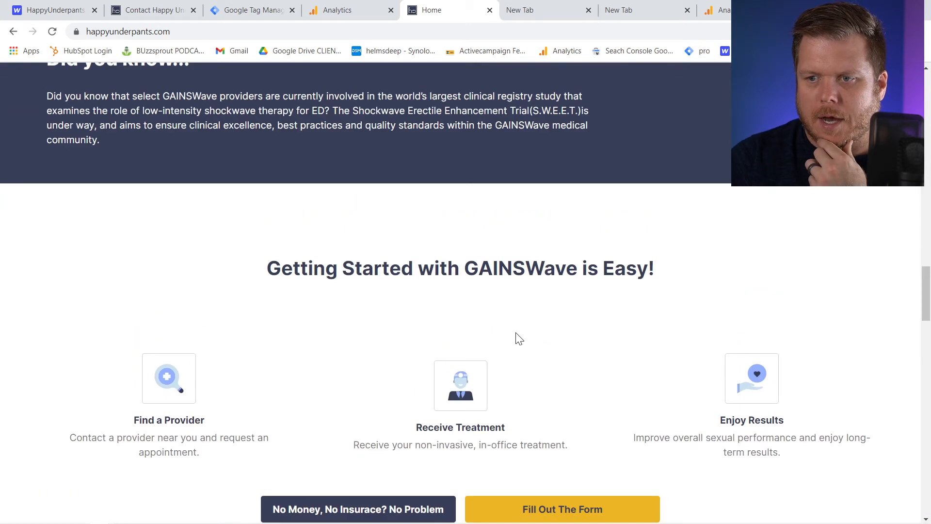
scroll(516, 338, "down", 15)
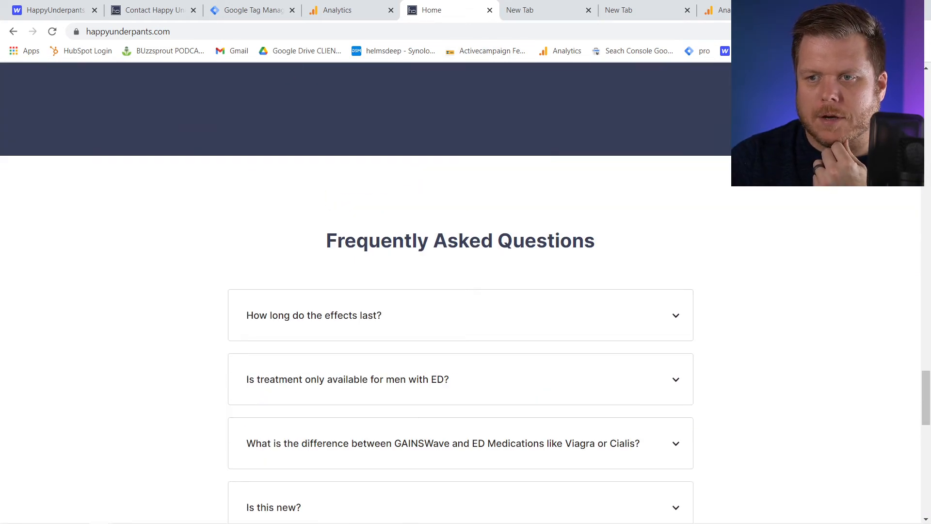
scroll(469, 233, "up", 4)
scroll(469, 232, "up", 15)
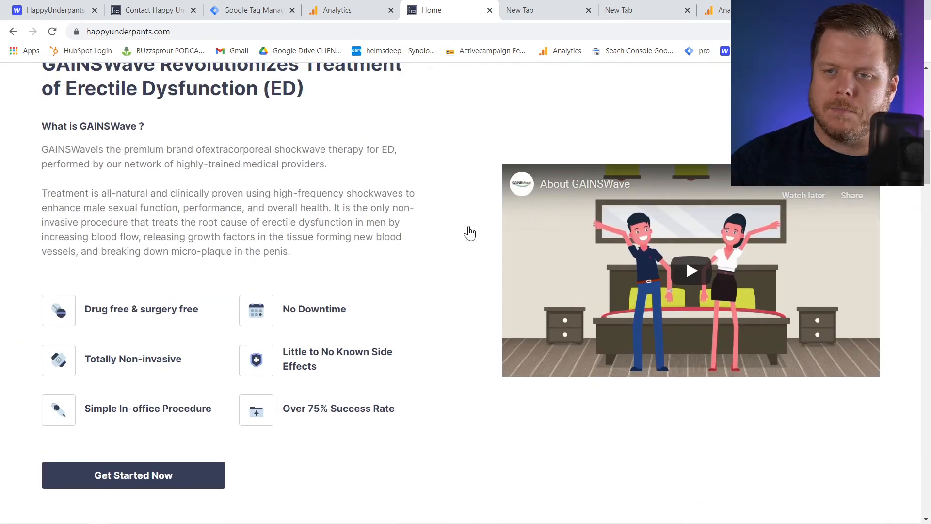
Return to Google Tag Manager and create a new tag named "Analytics Call Event".
left_click(266, 10)
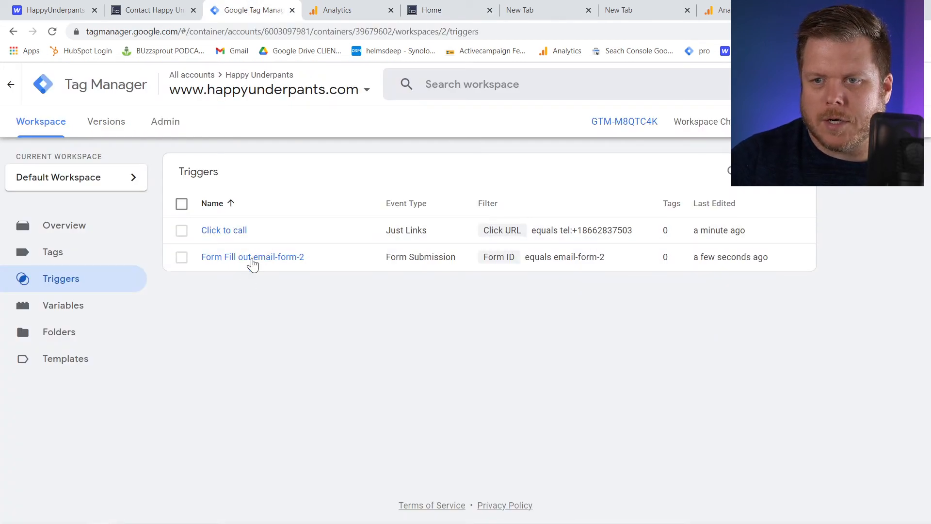
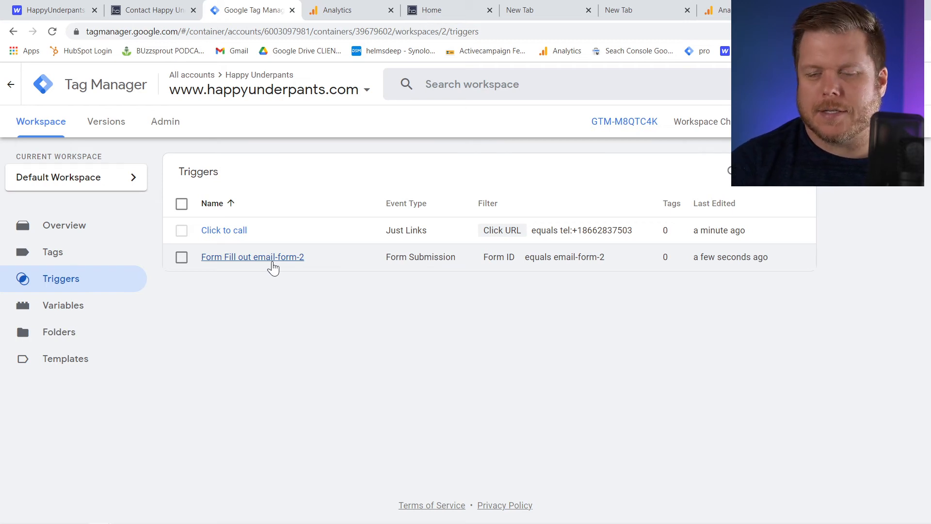
left_click(84, 264)
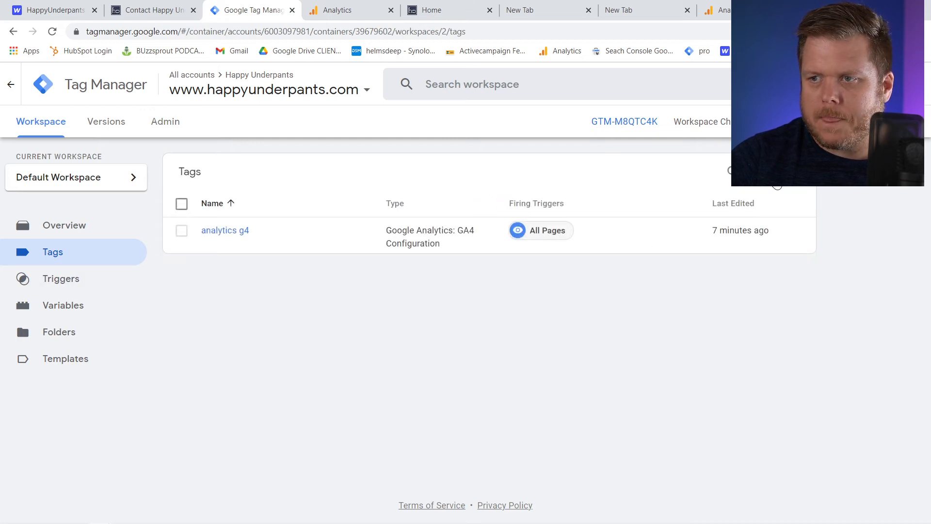
left_click(778, 186)
double_click(216, 85)
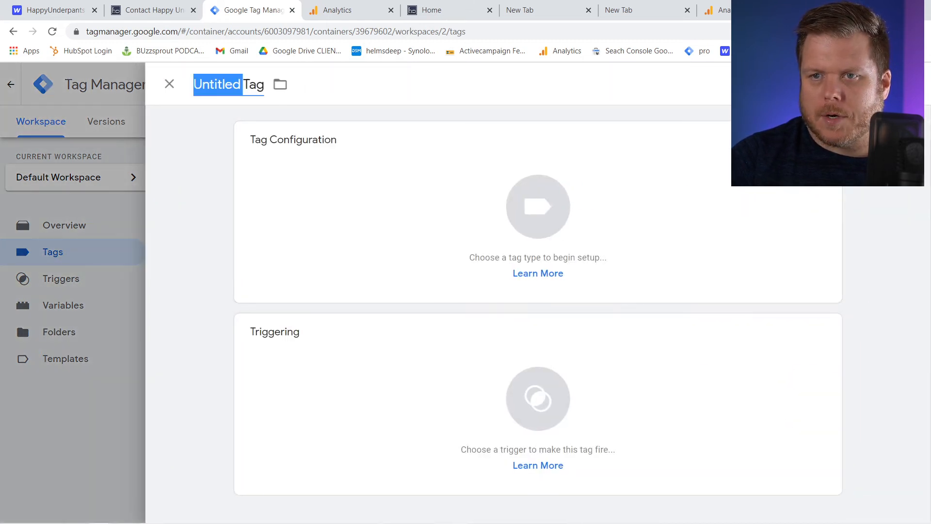
key("ctrl+a")
type("Cl")
key("BackSpace")
type("Analytics Call Event")
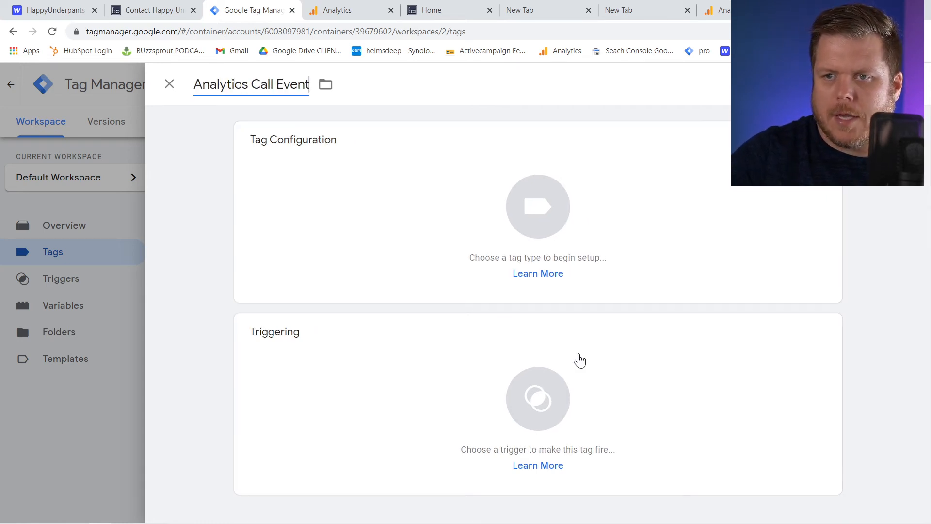
Set the tag type to Google Analytics: GA4 Event and choose analytics g4 as the configuration tag.
left_click(451, 191)
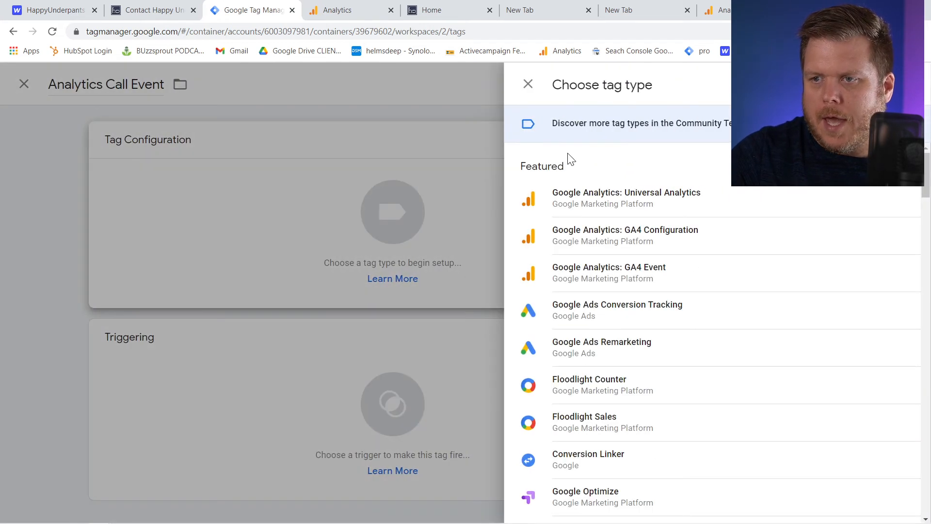
left_click(606, 272)
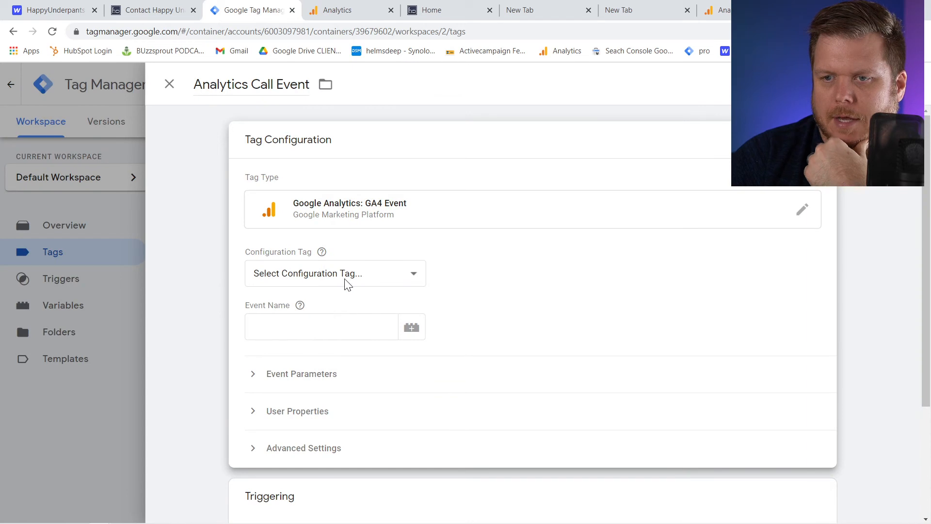
left_click(321, 327)
left_click(341, 280)
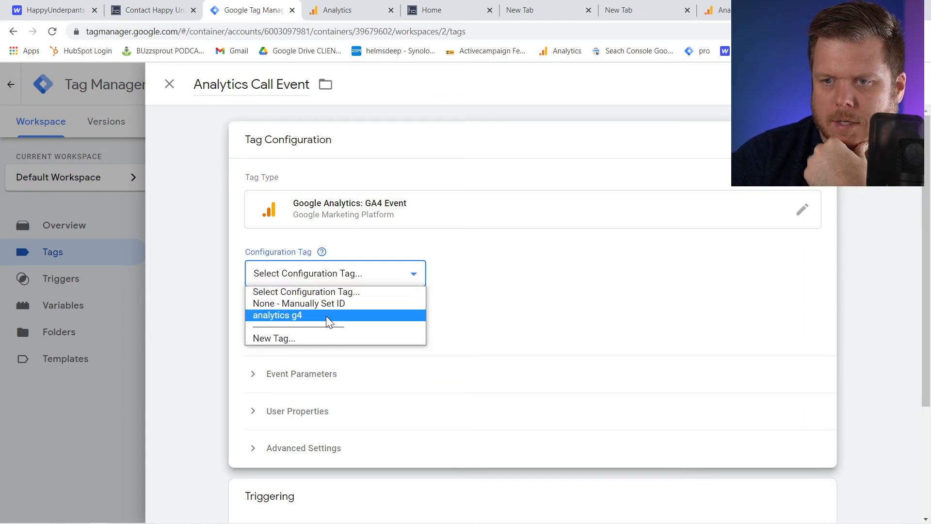
left_click(326, 315)
left_click(318, 275)
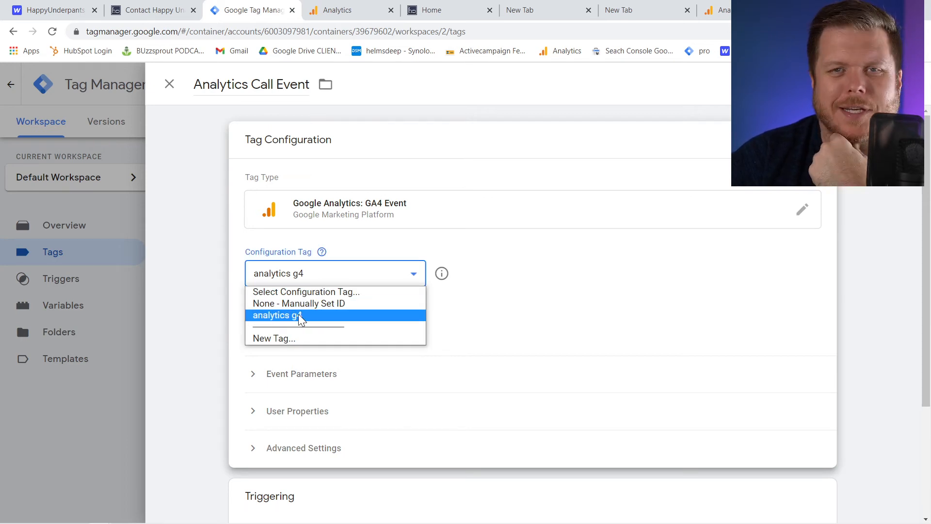
Keep analytics g4 as the call tag's configuration tag and set its event name to "Call Click".
left_click(298, 313)
left_click(305, 277)
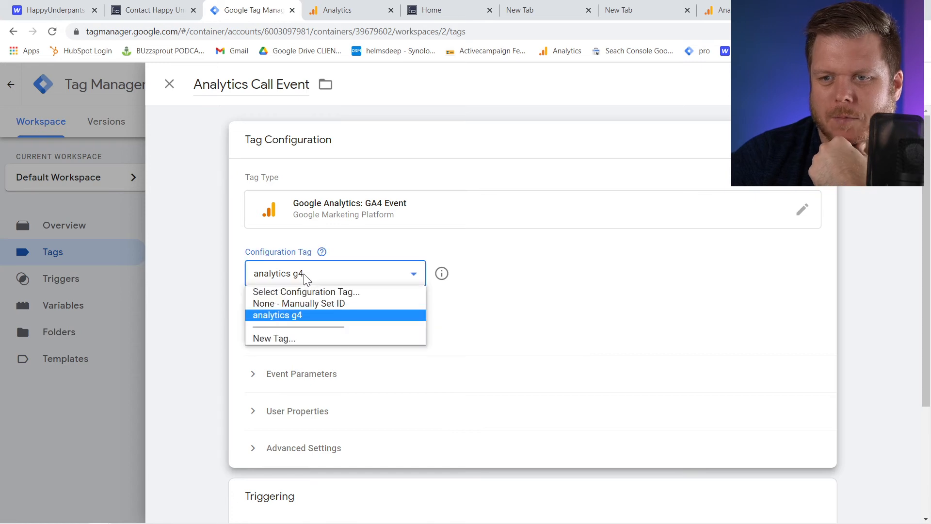
left_click(302, 319)
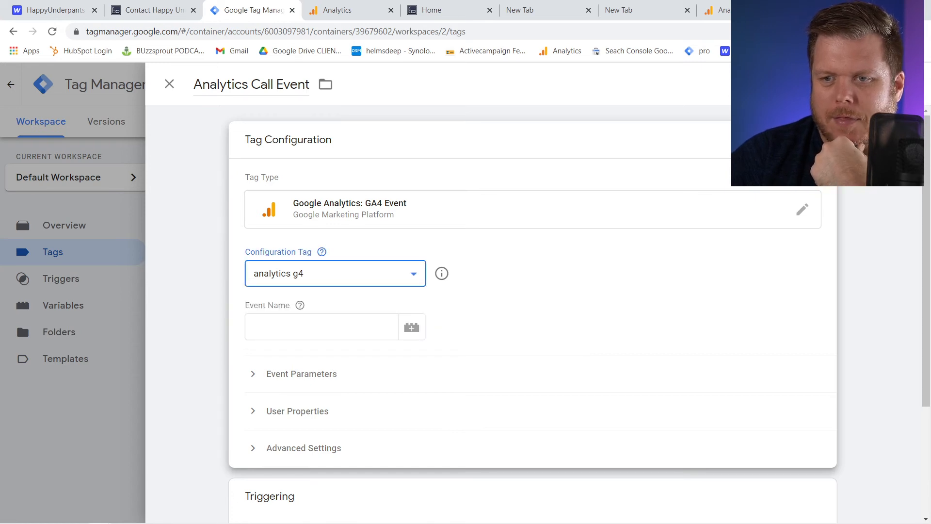
left_click(304, 325)
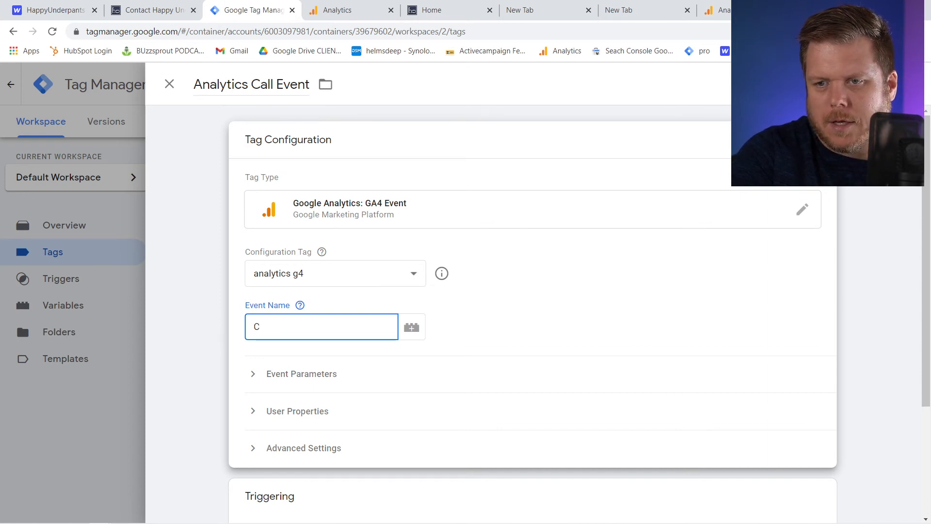
type("Call Click")
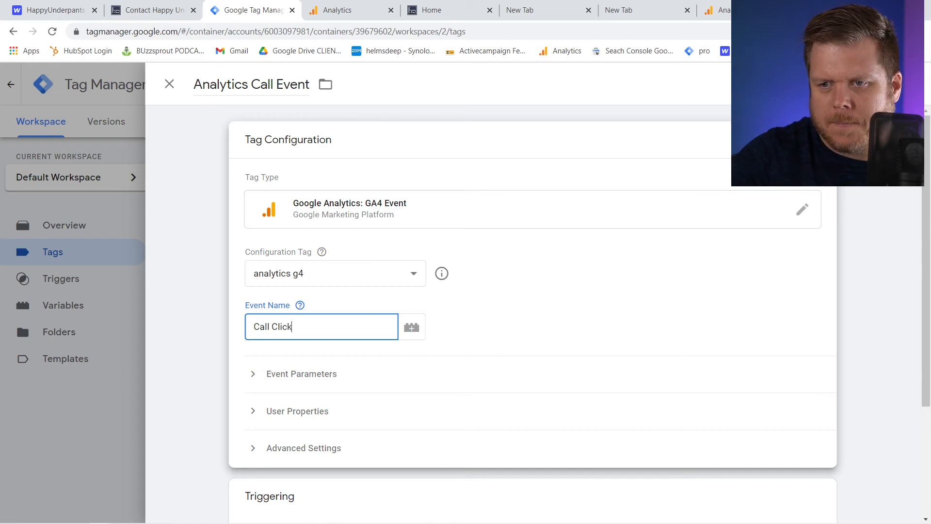
Check the call tag's Event Parameters, User Properties and Advanced Settings sections.
scroll(334, 409, "down", 3)
left_click(292, 219)
left_click(292, 219)
left_click(299, 259)
left_click(302, 261)
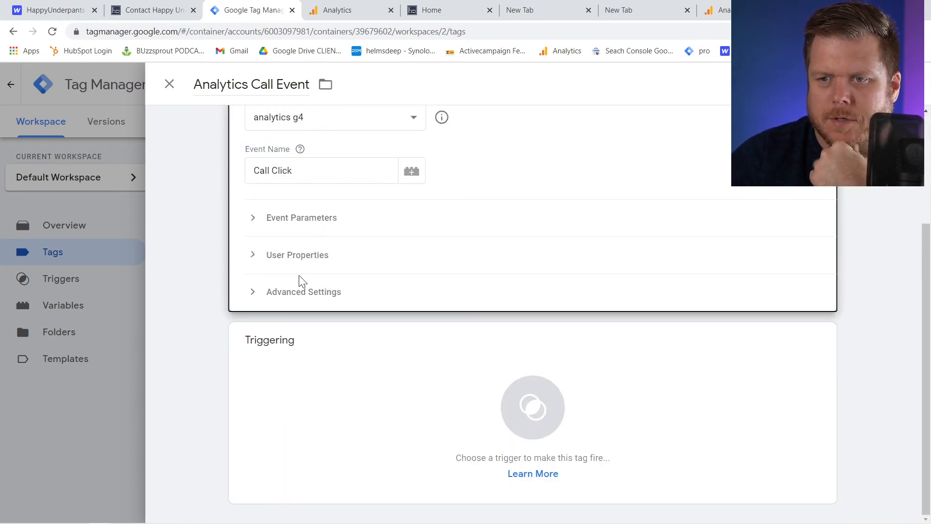
left_click(301, 293)
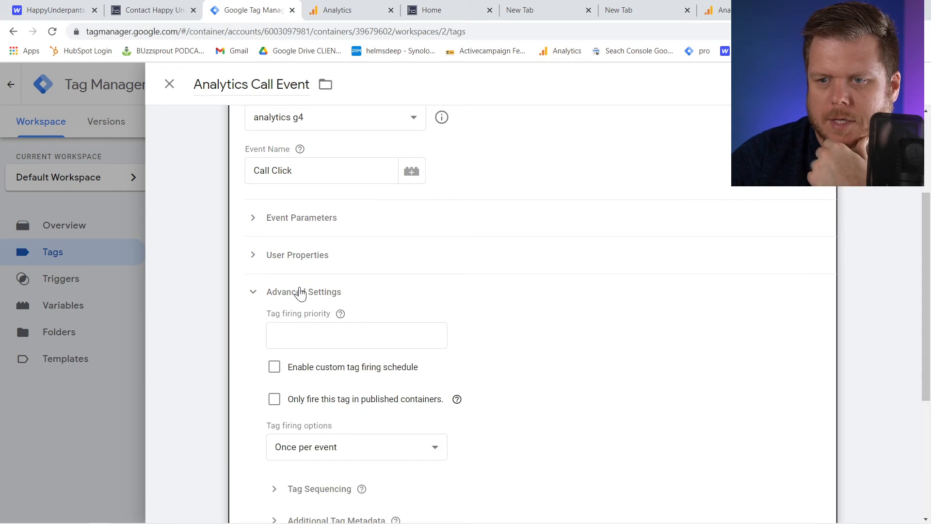
left_click(301, 292)
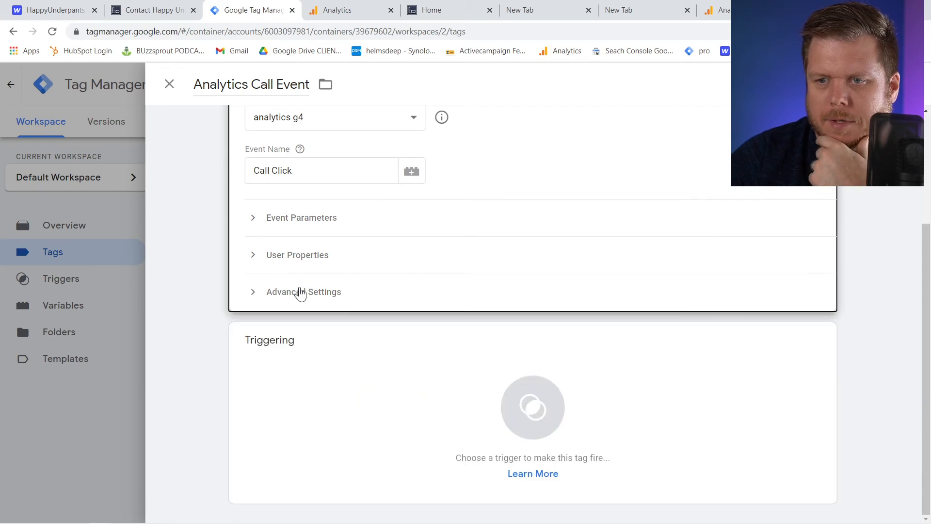
Assign the Click to call trigger to the Analytics Call Event tag and save the tag.
left_click(333, 341)
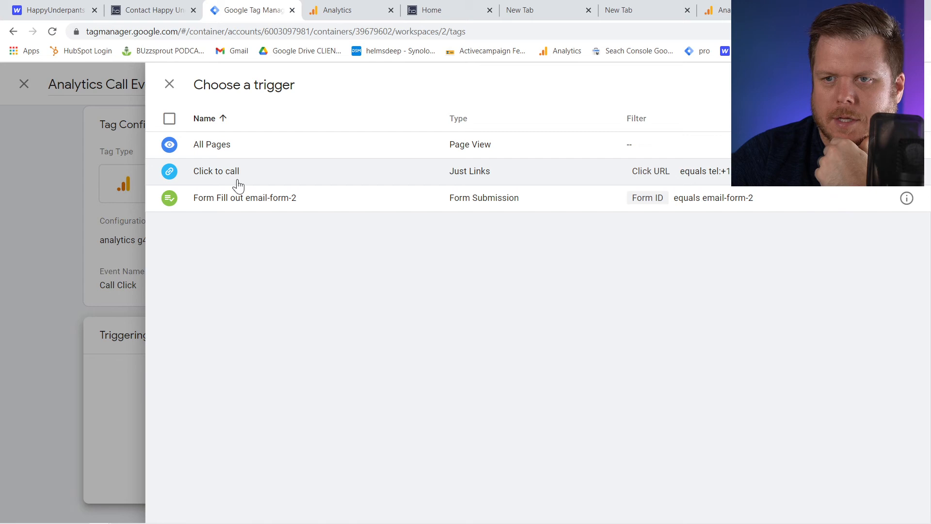
left_click(236, 181)
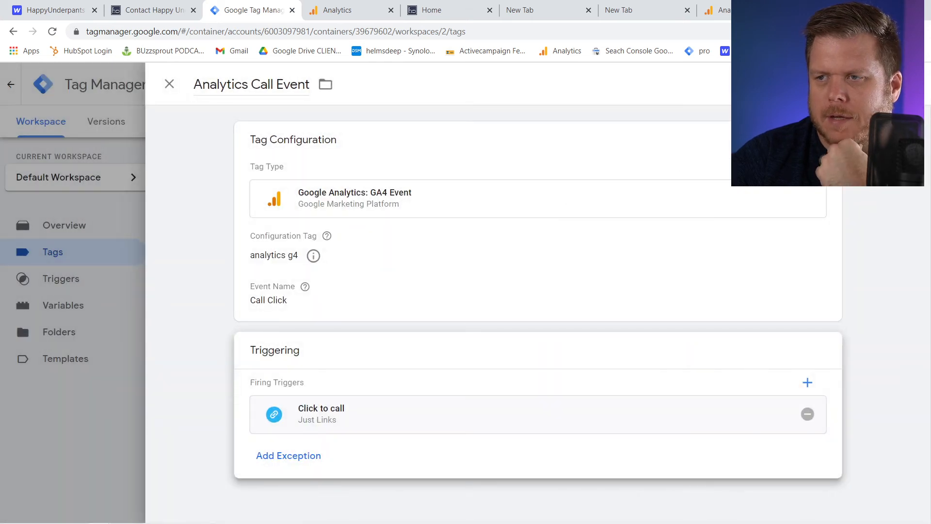
left_click(876, 83)
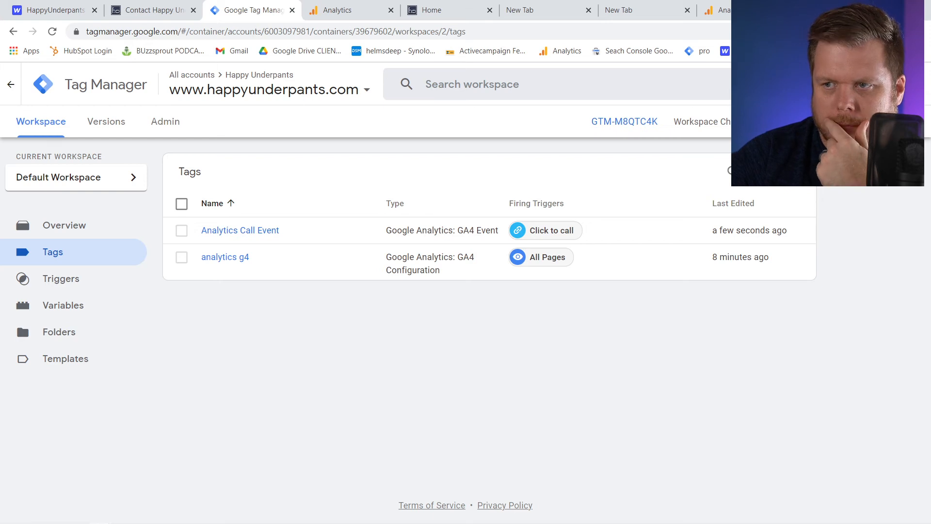
left_click(784, 171)
left_click(228, 85)
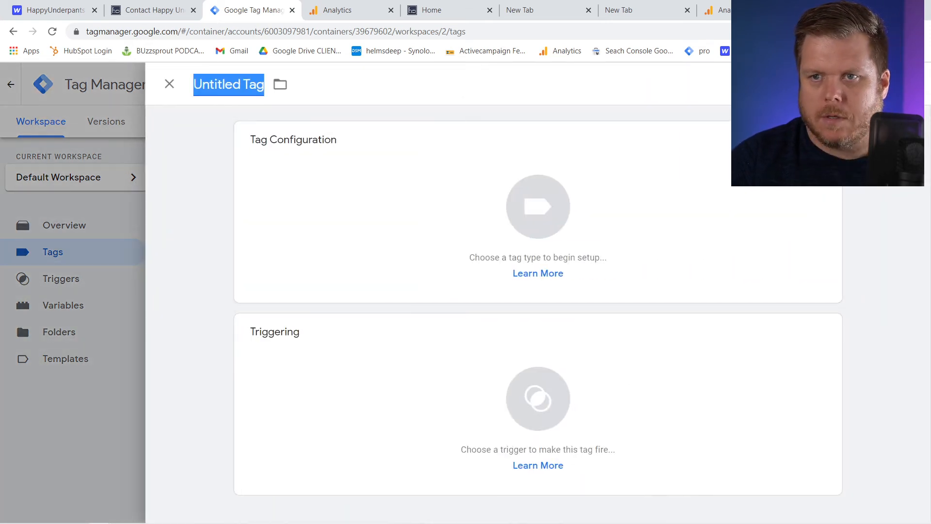
left_click(169, 84)
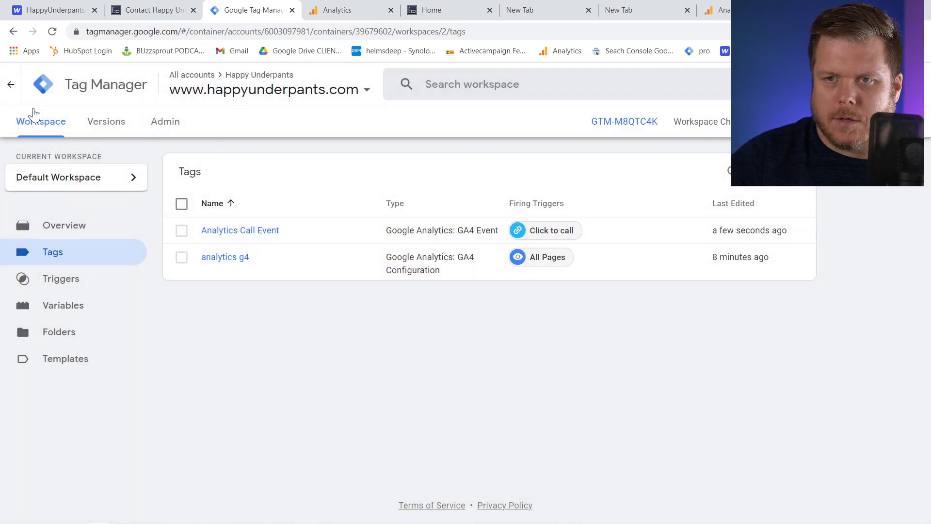
left_click(53, 32)
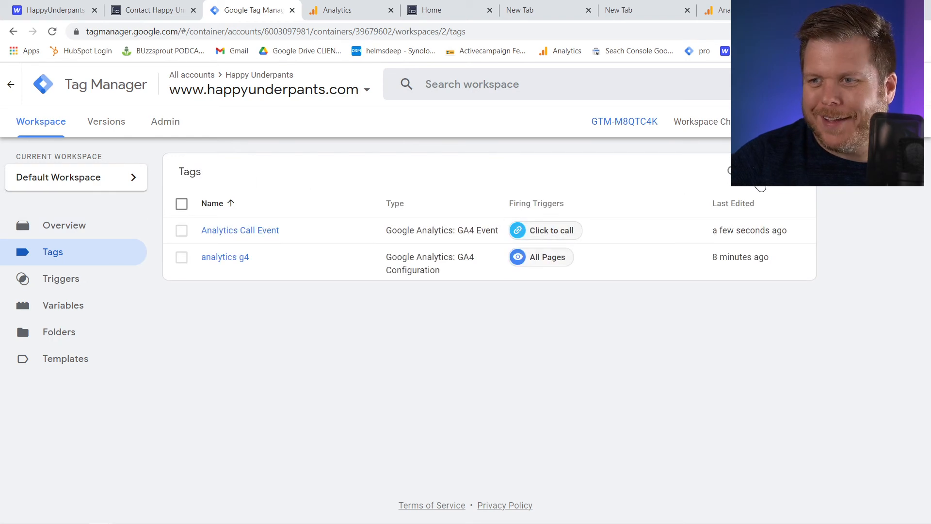
Create a new tag named "Analytics CAll" with the Google Analytics: GA4 Event tag type.
left_click(774, 176)
triple_click(225, 85)
type("Ananytics CAll")
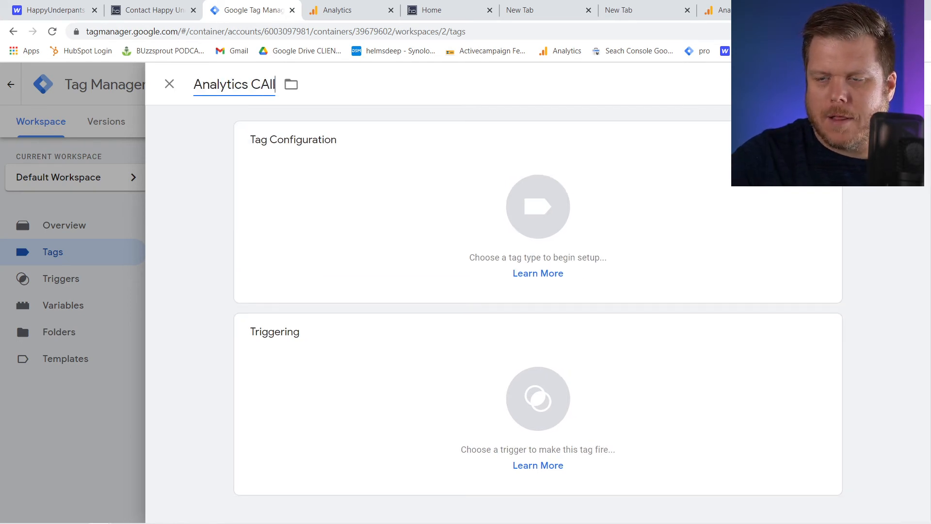
left_click(613, 244)
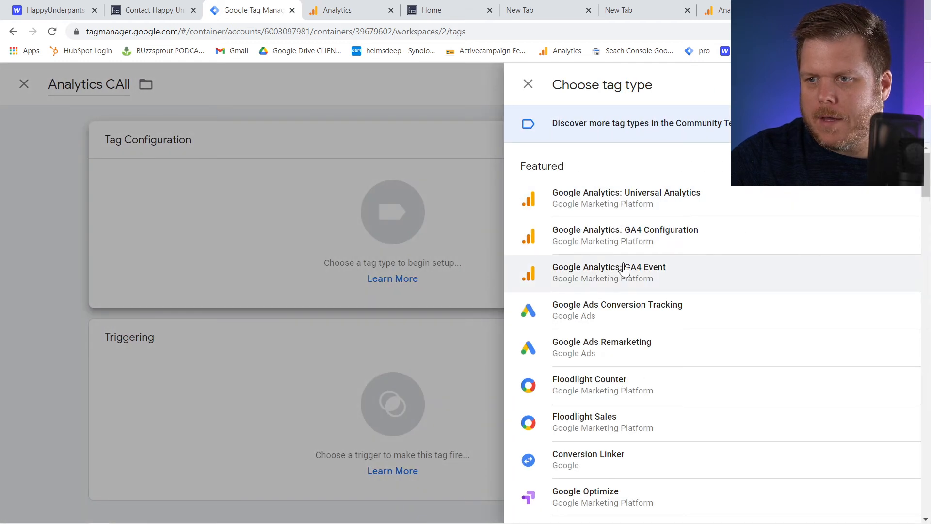
left_click(538, 256)
Choose analytics g4 as the Analytics CAll tag's configuration tag and name its event "Call Click".
left_click(376, 277)
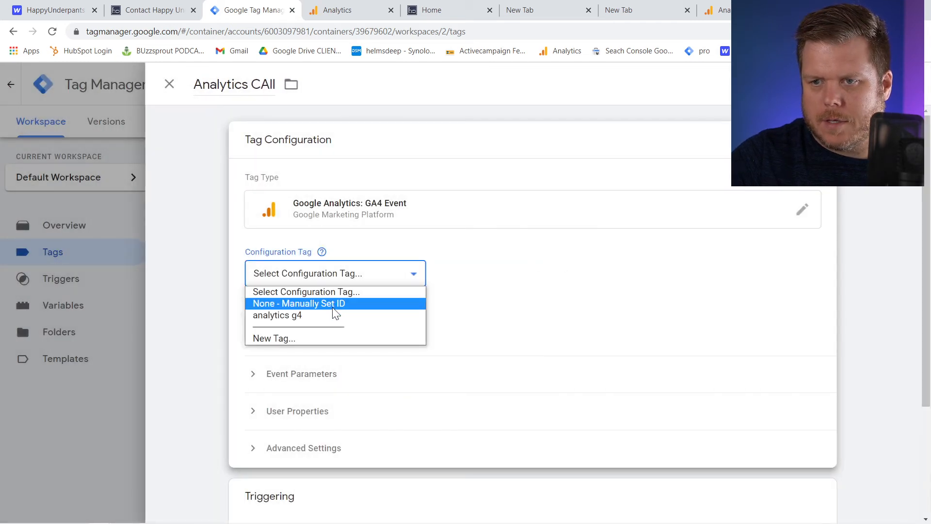
left_click(331, 314)
left_click(331, 320)
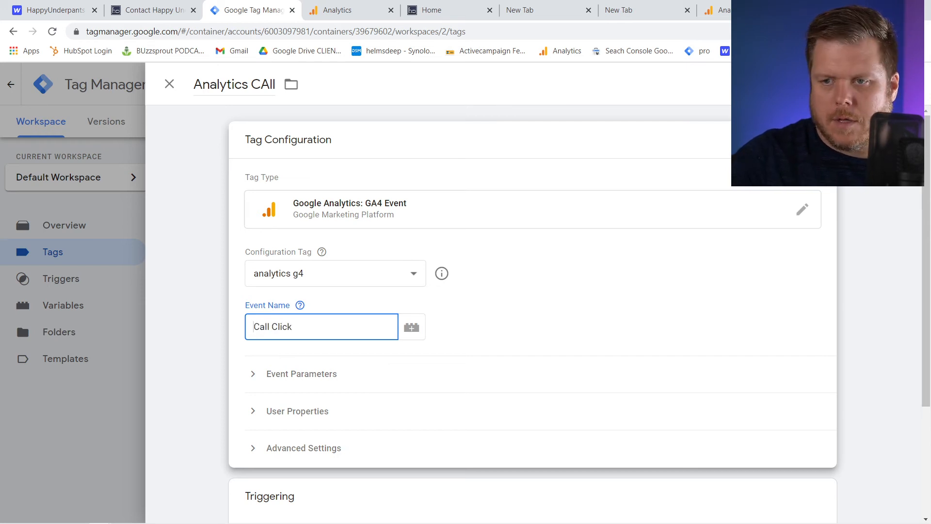
Assign the Click to call trigger to the Analytics CAll tag and save the tag.
scroll(405, 380, "down", 3)
left_click(395, 387)
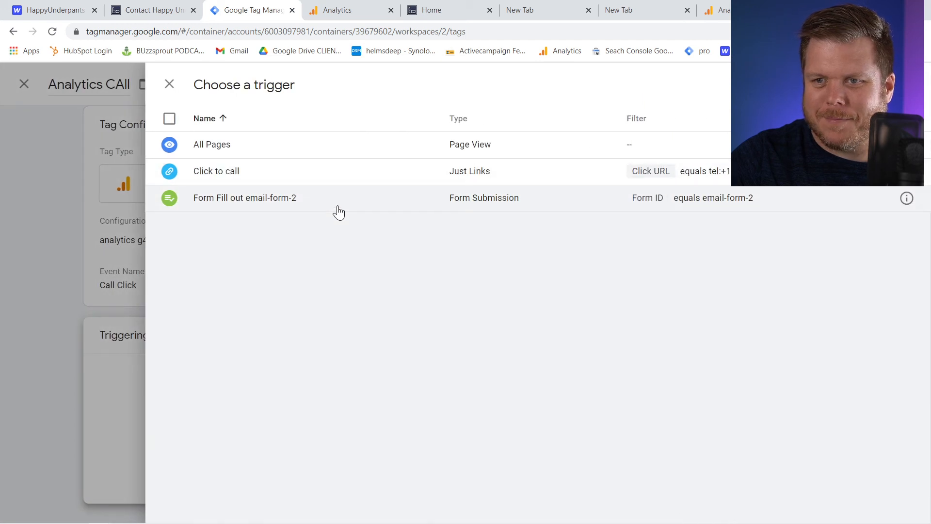
left_click(310, 180)
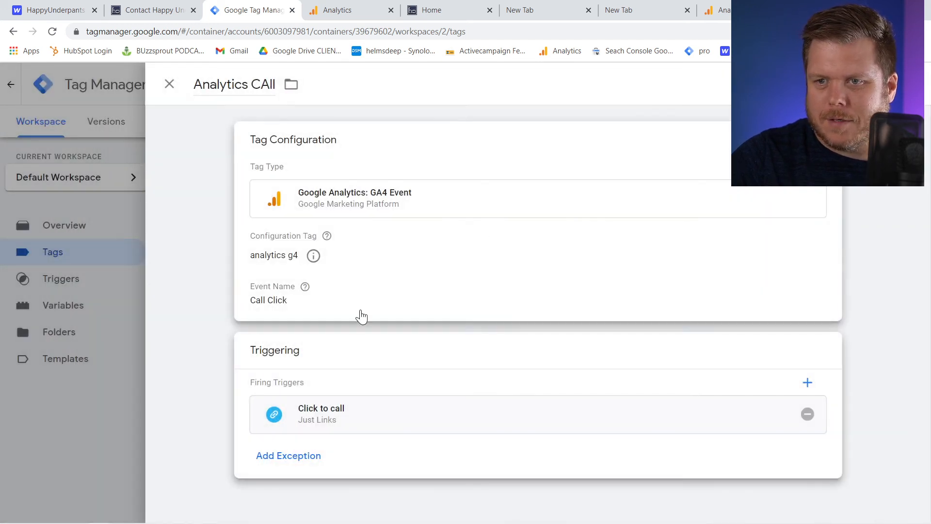
left_click(903, 84)
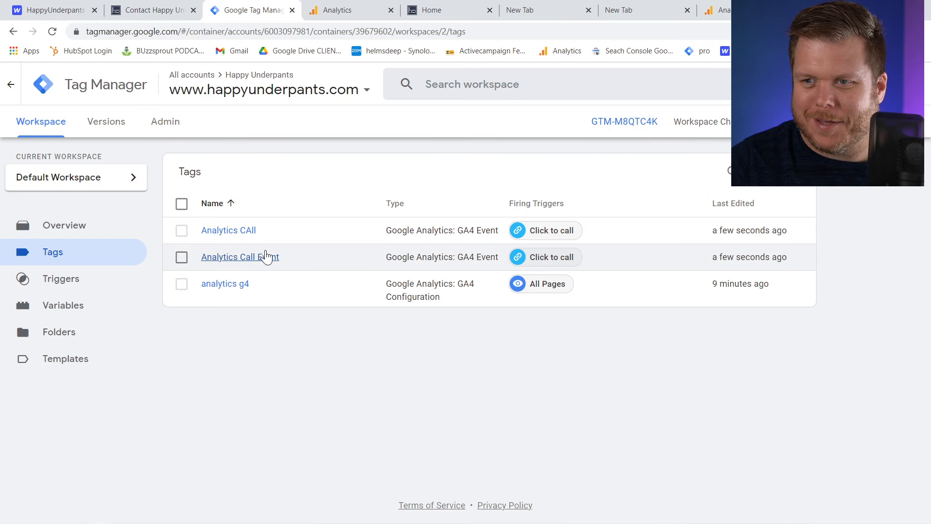
Delete the duplicate Analytics CAll tag from the workspace's tag list.
left_click(182, 231)
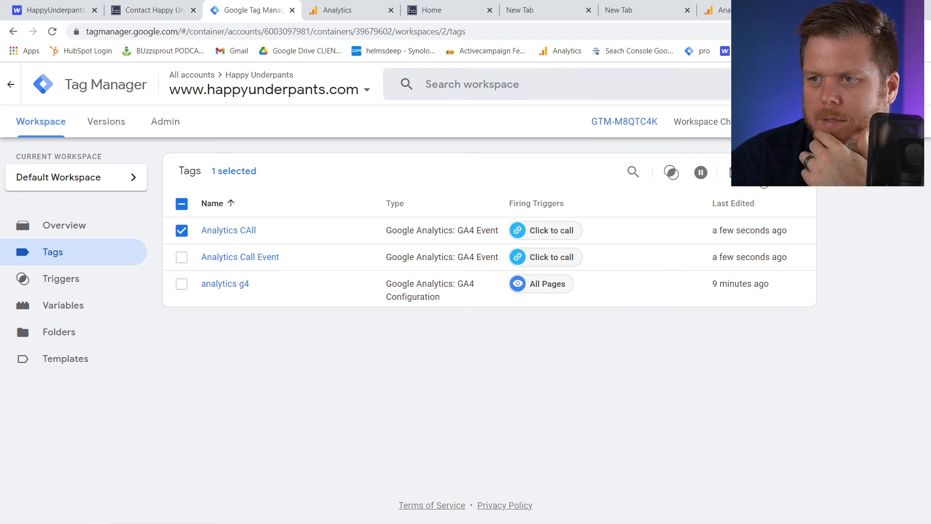
left_click(761, 174)
left_click(597, 233)
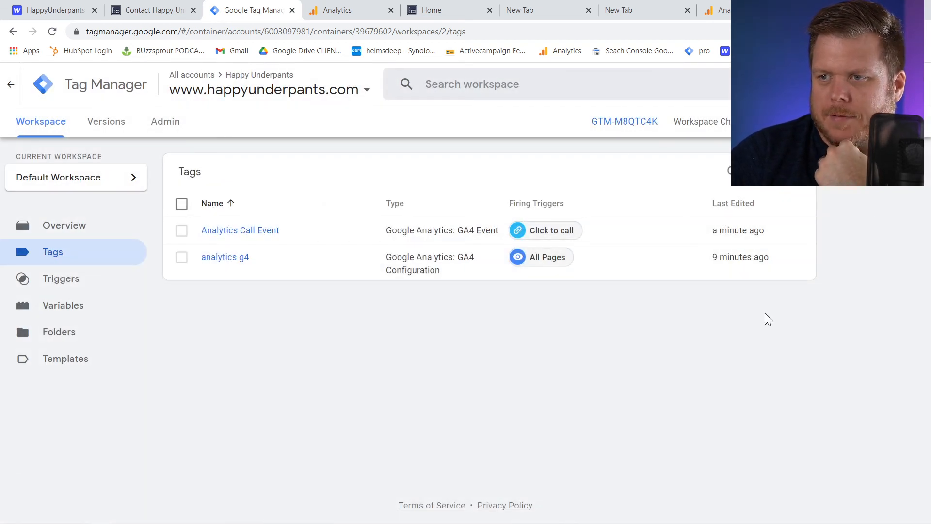
Create a new tag named "Analytics Form" with the Google Analytics: GA4 Event tag type.
left_click(796, 176)
triple_click(224, 85)
type("Analytics Form")
left_click(374, 196)
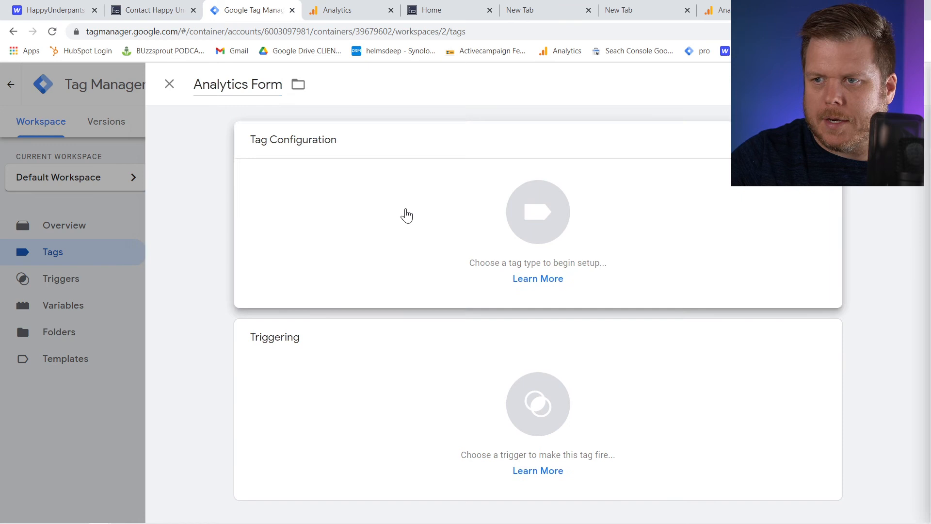
left_click(690, 272)
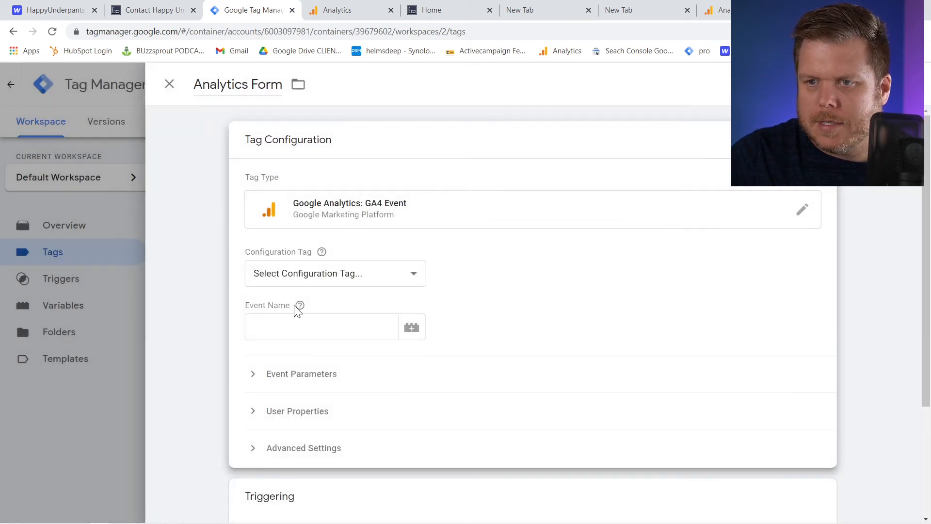
Choose analytics g4 as the form tag's configuration tag and set its event name to "Form Filled".
left_click(315, 275)
left_click(321, 316)
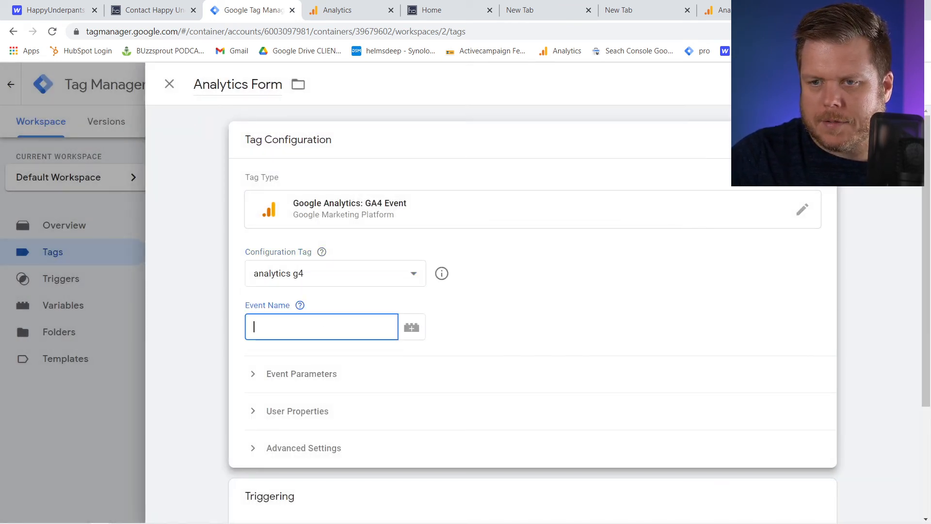
left_click(322, 327)
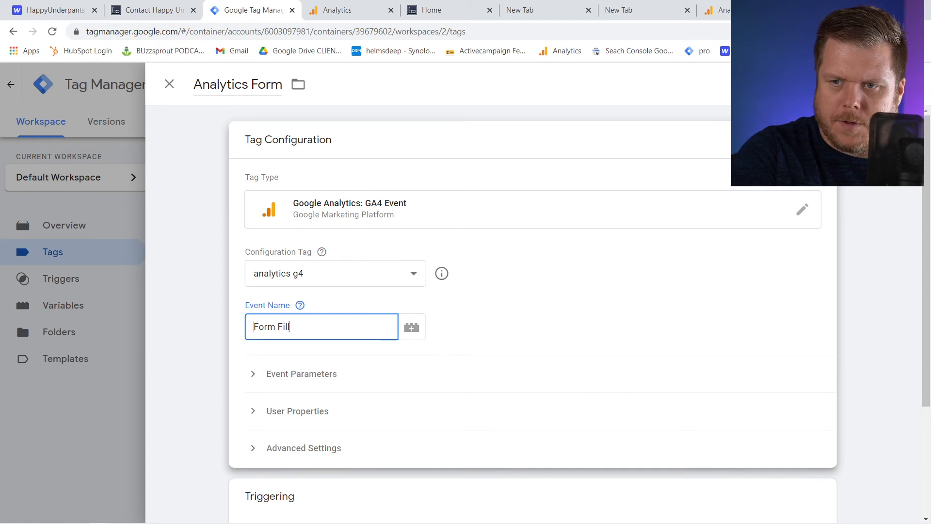
scroll(532, 314, "down", 1)
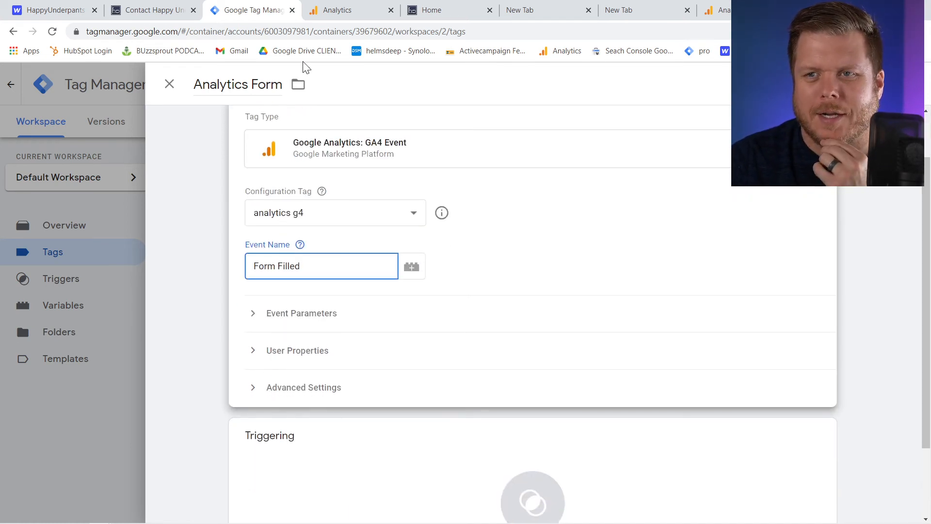
Assign the Form Fill out email-form-2 trigger to the Analytics Form tag and save the tag.
scroll(307, 377, "down", 2)
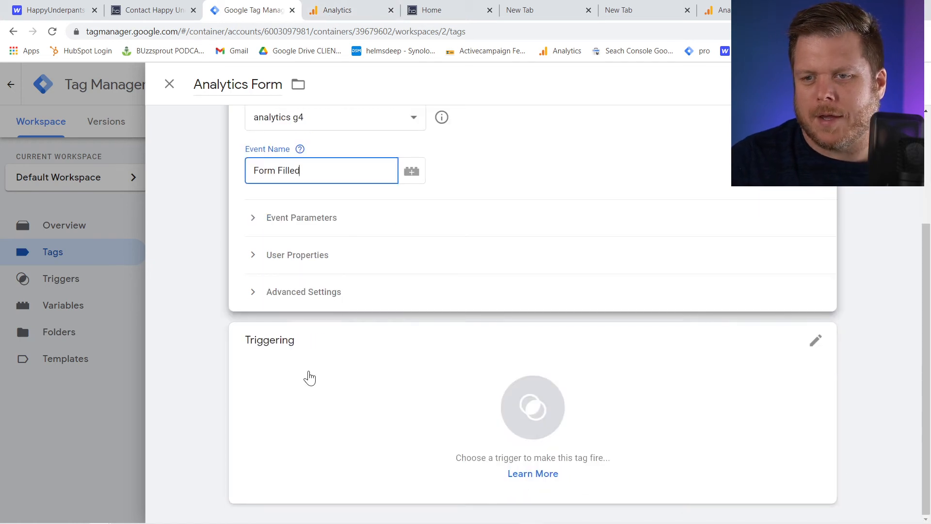
left_click(307, 377)
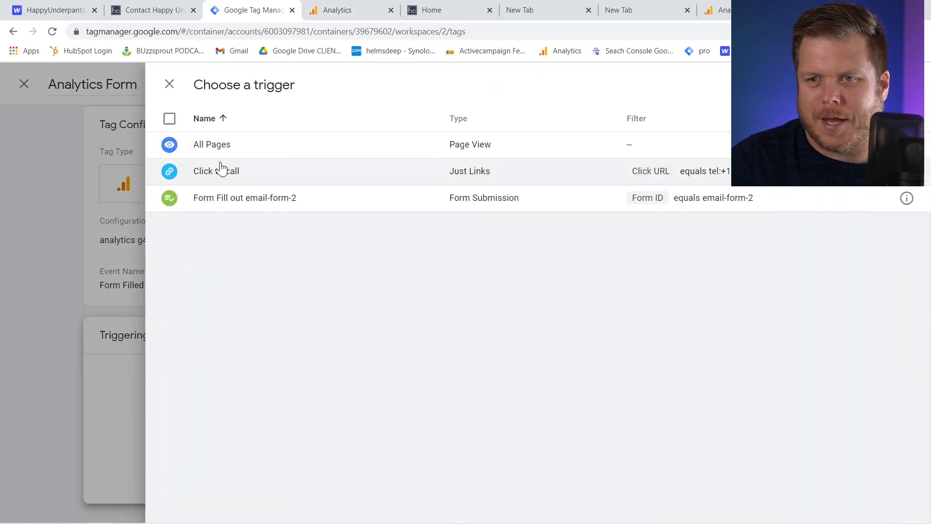
left_click(231, 201)
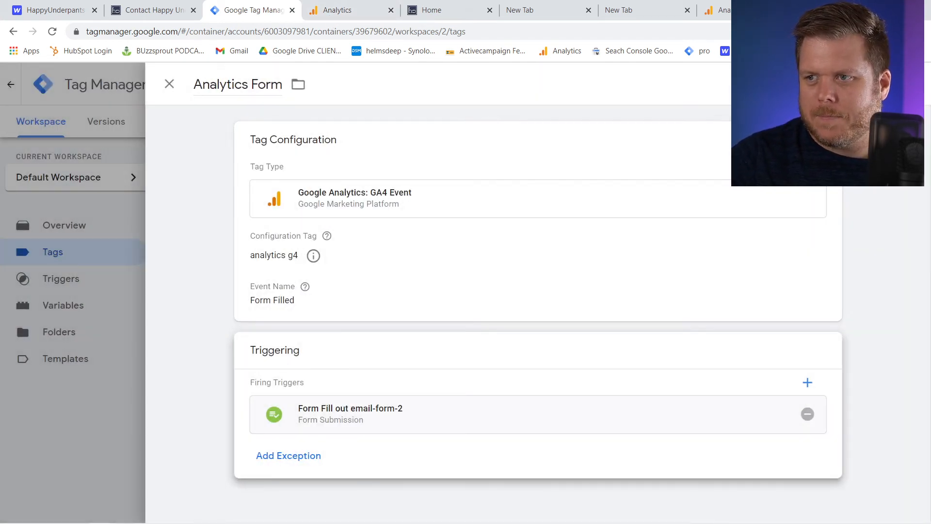
left_click(901, 84)
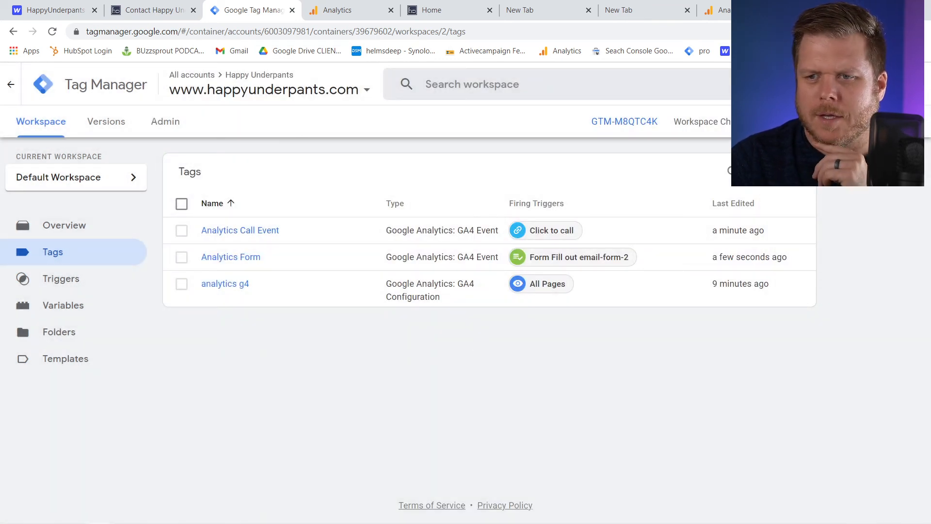
Submit the workspace changes and publish them to Live as a new version named "Analytics".
left_click(894, 121)
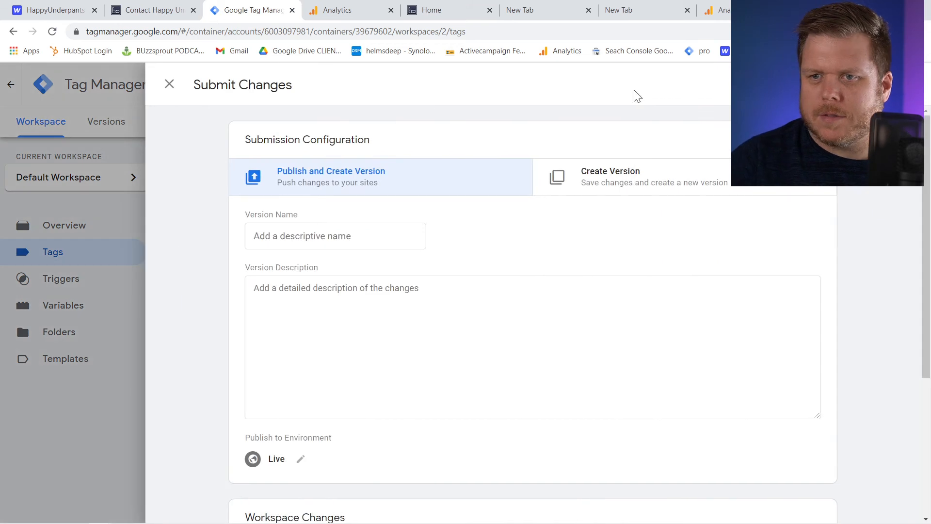
left_click(308, 237)
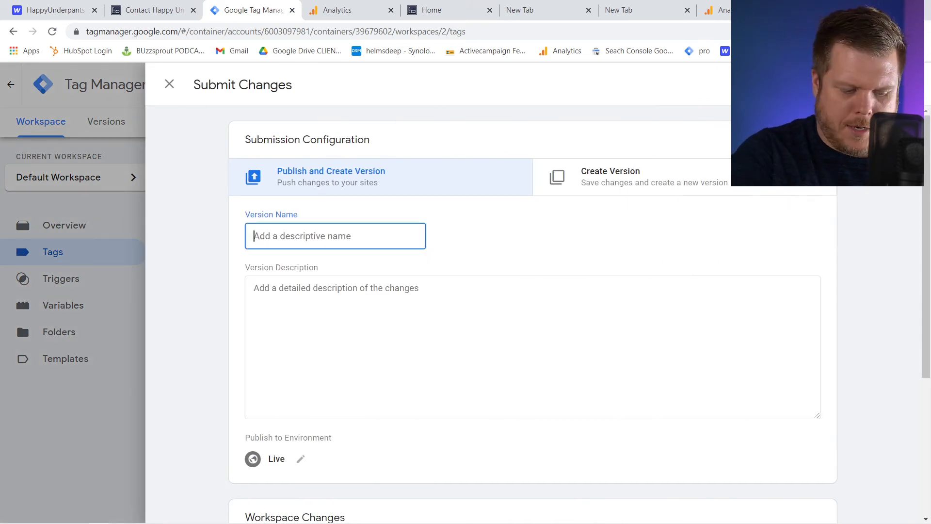
type("Analytics")
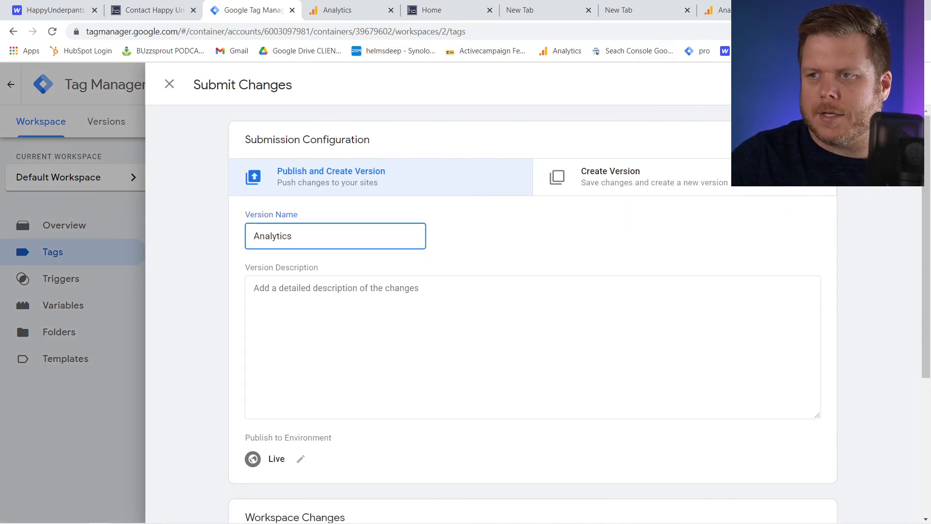
left_click(890, 83)
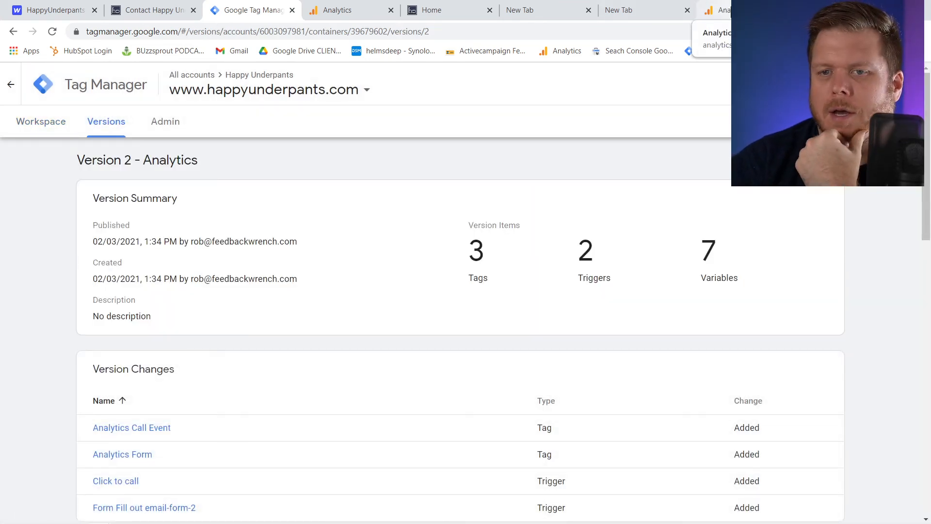
Return to the Tag Manager workspace, and switch to Google Analytics to open the Happy Underpants Realtime report.
left_click(32, 124)
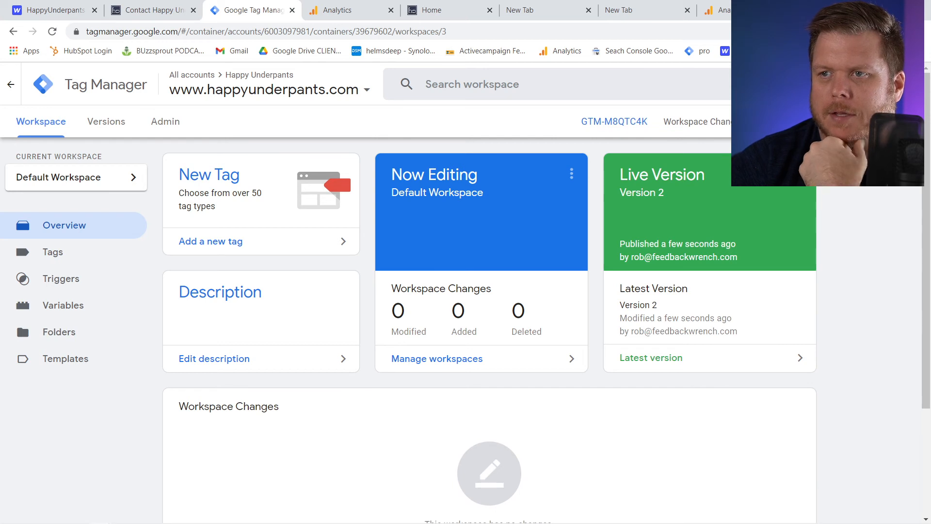
left_click(713, 9)
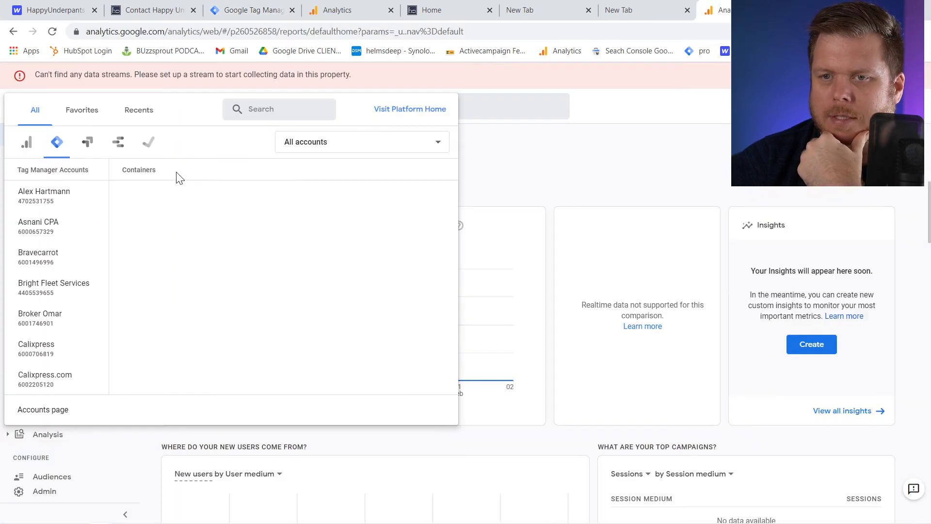
left_click(538, 142)
left_click(62, 155)
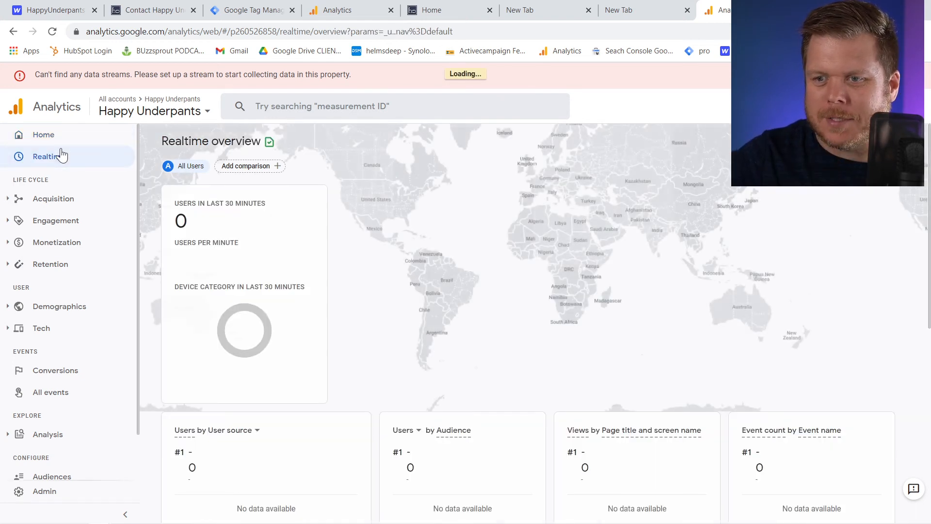
Switch to the Happy Underpants website, close the developer tools, and visit the home page and the consultation contact page.
left_click(547, 15)
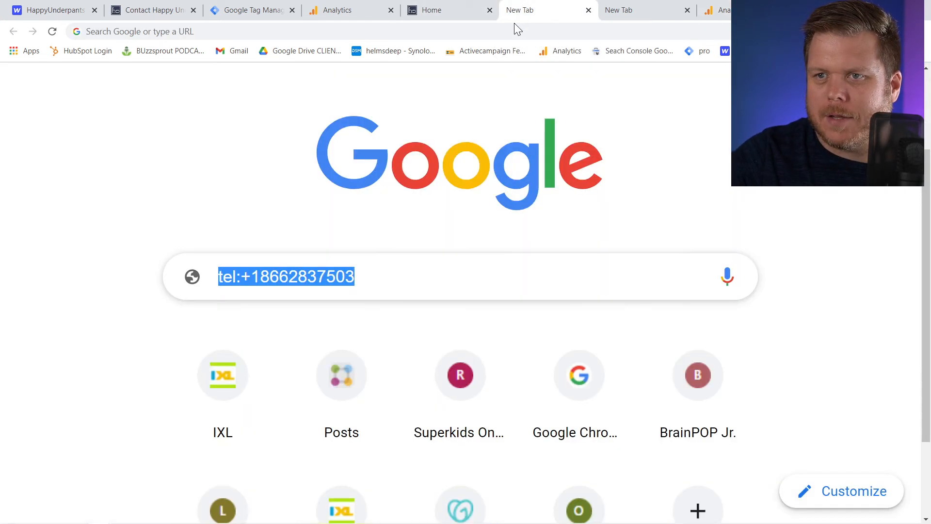
left_click(150, 10)
left_click(155, 34)
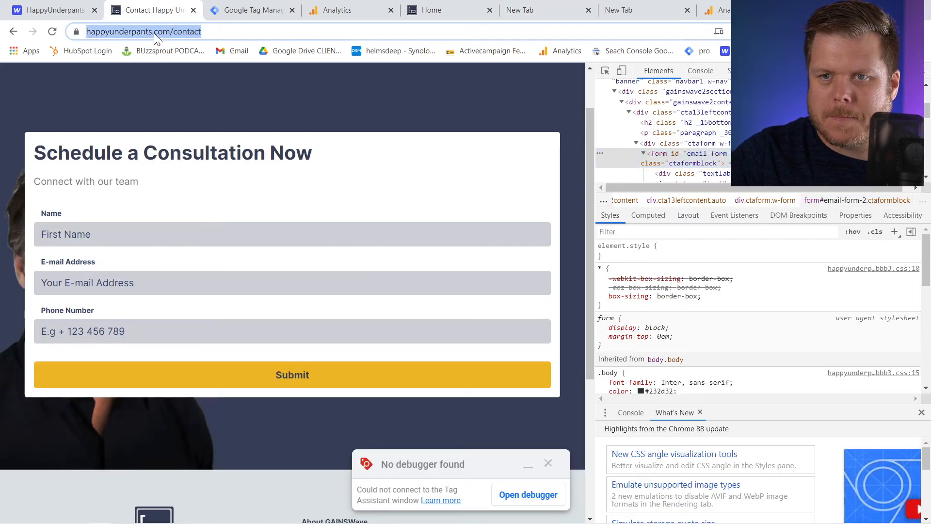
scroll(130, 134, "up", 2)
key("F12")
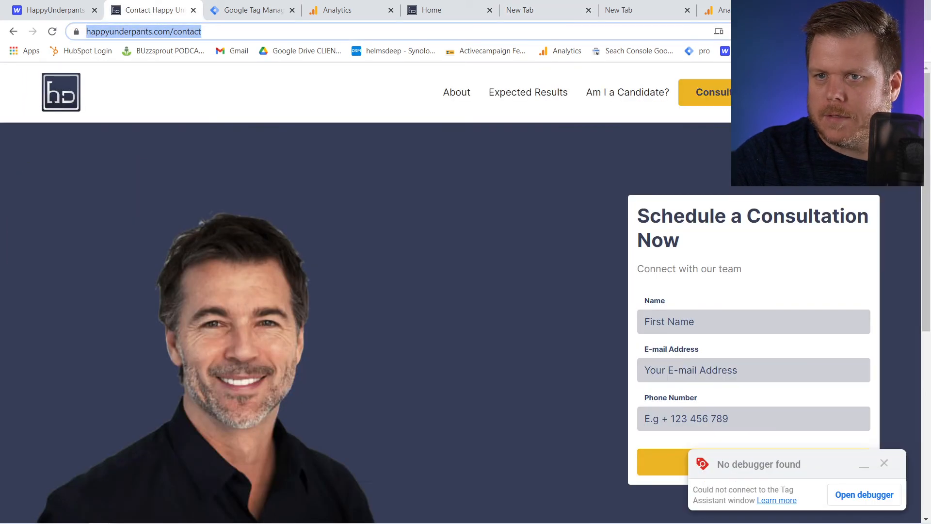
left_click(55, 91)
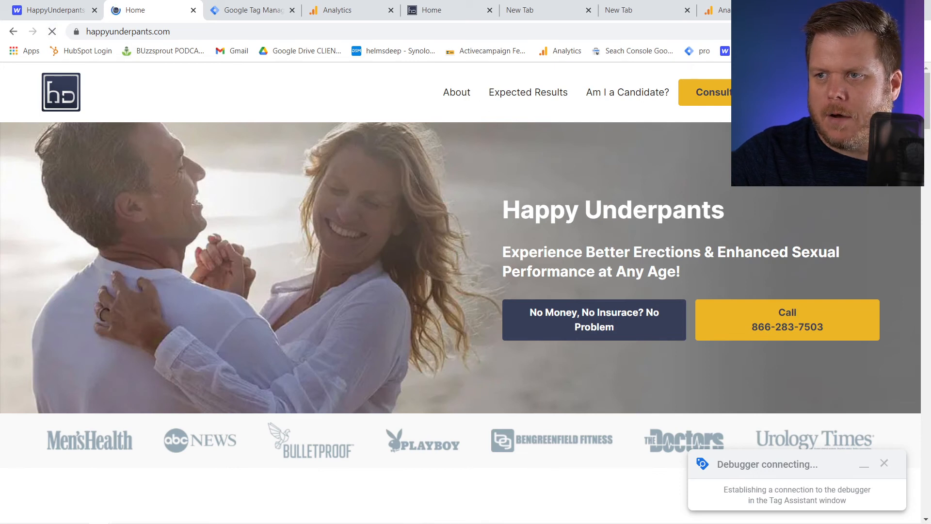
left_click(830, 92)
left_click(705, 92)
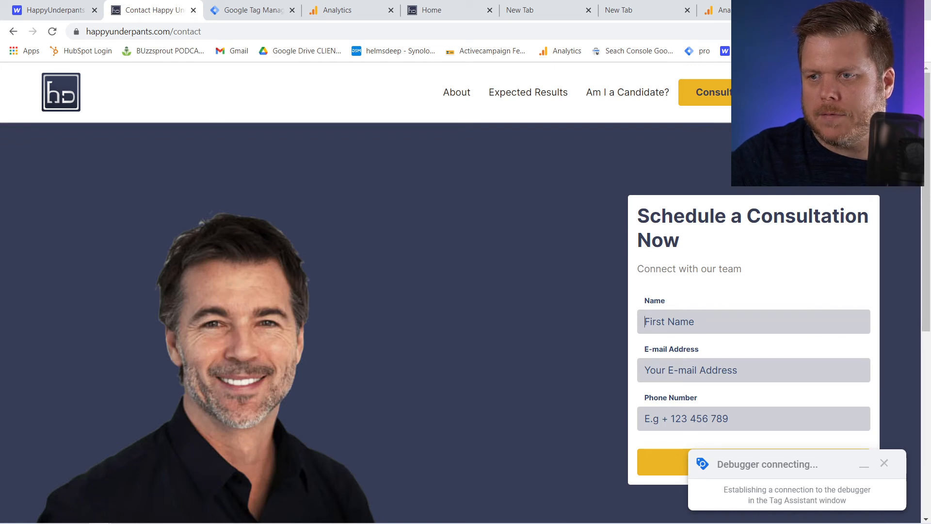
Fill in the consultation form with a test first name, e-mail and phone number, and submit it.
type("rob")
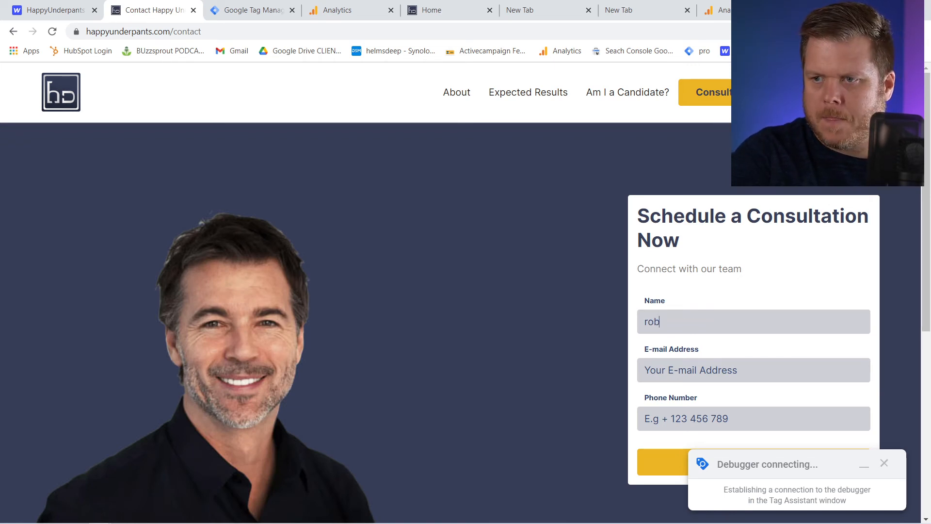
type("rob")
key("Down")
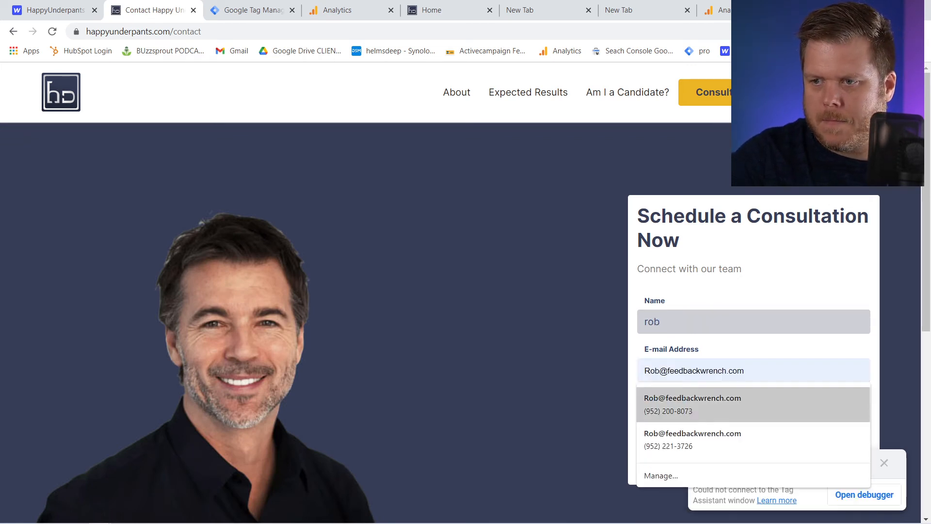
key("Return")
key("Tab")
left_click(657, 477)
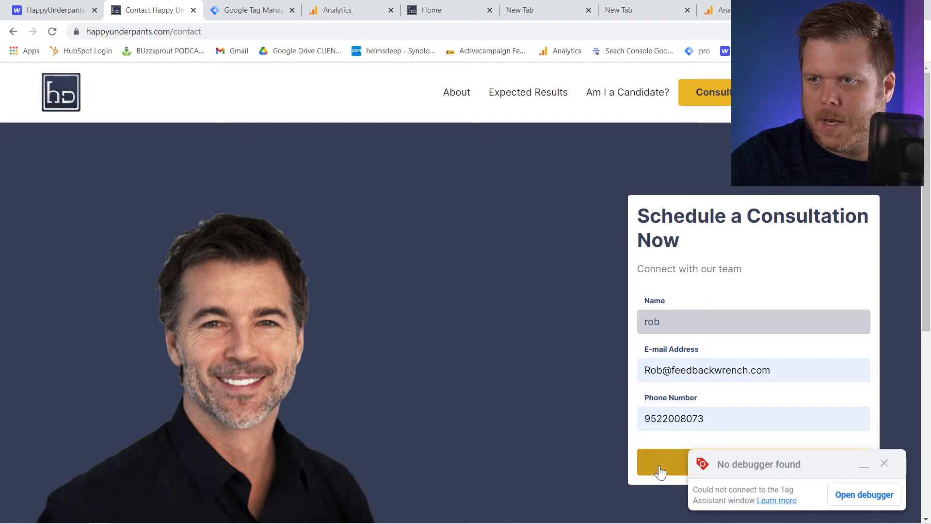
Examine the Realtime report in Google Analytics, checking the page views and event counts by event name.
left_click(723, 10)
scroll(707, 467, "down", 4)
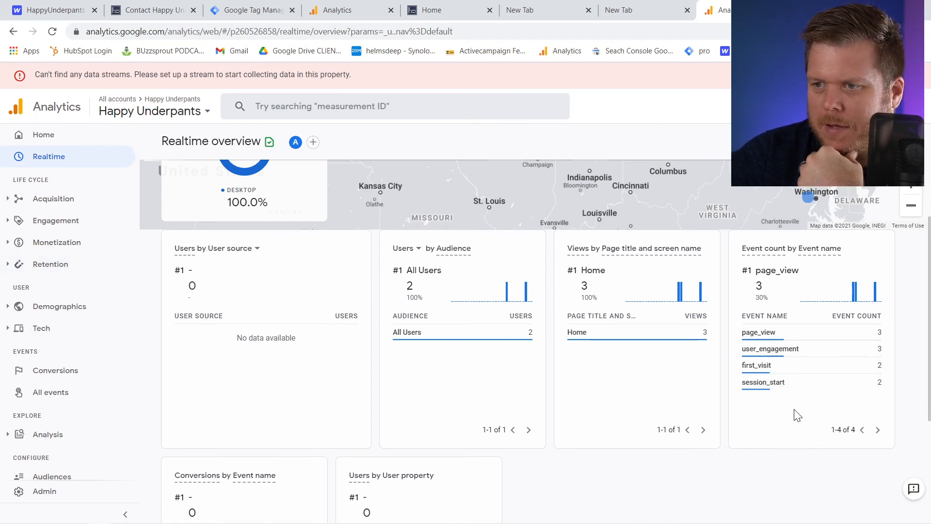
mouse_move(780, 340)
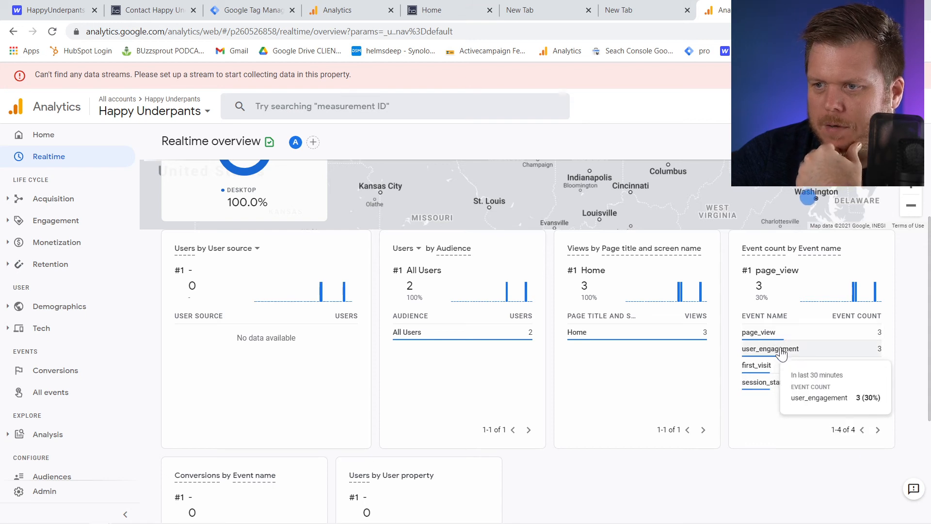
mouse_move(776, 391)
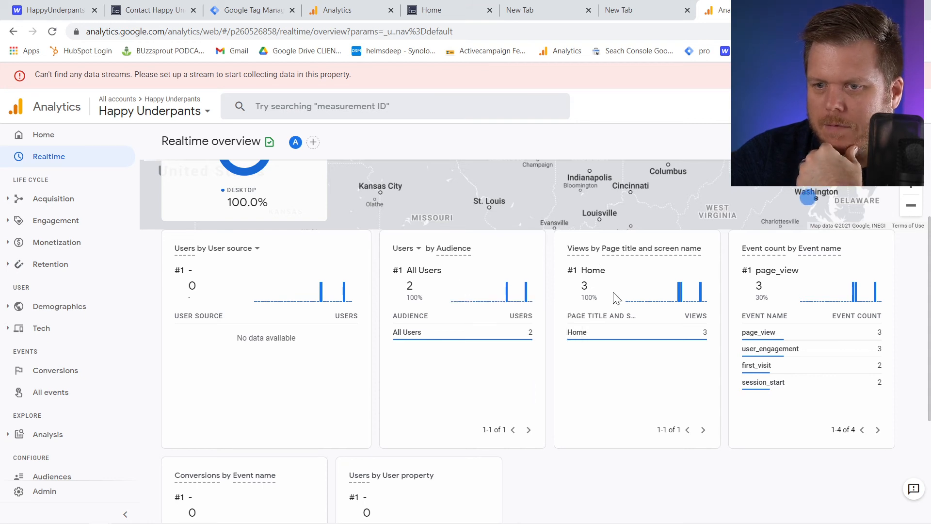
scroll(603, 388, "down", 4)
scroll(604, 389, "up", 5)
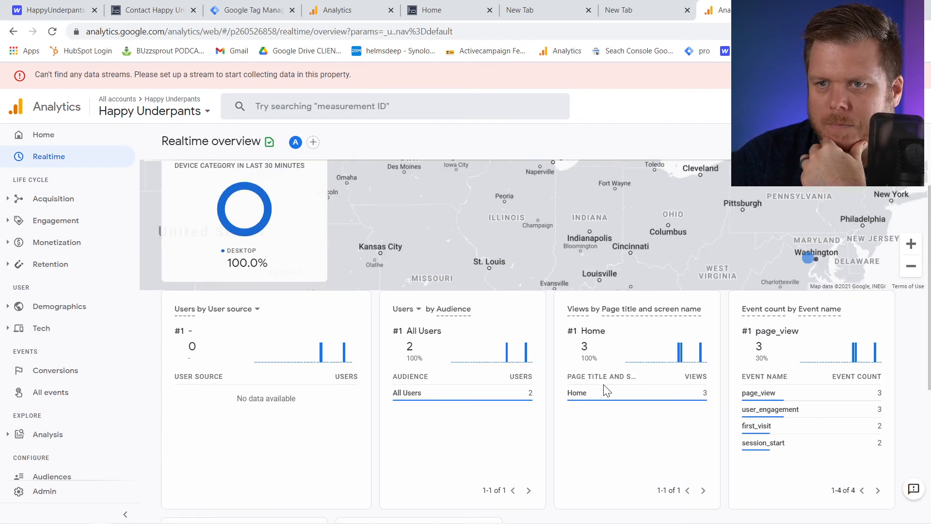
scroll(603, 384, "down", 6)
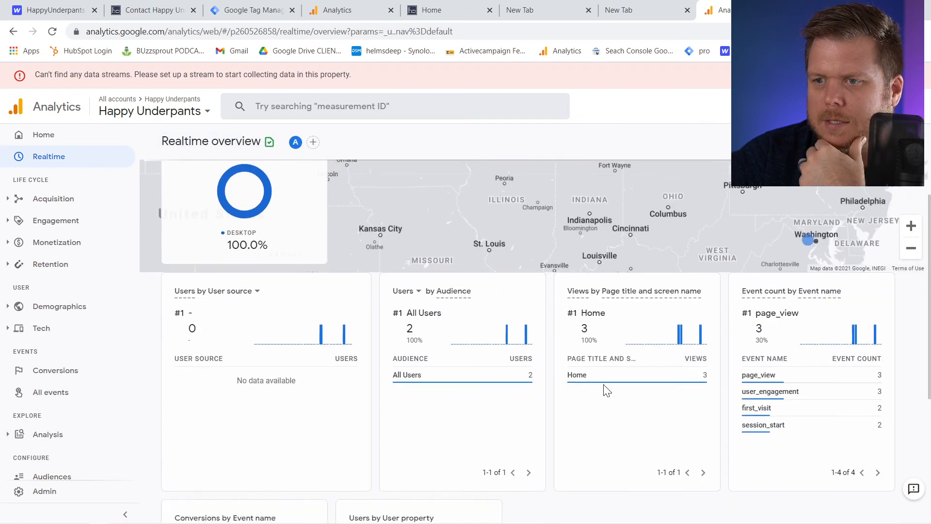
scroll(518, 330, "up", 6)
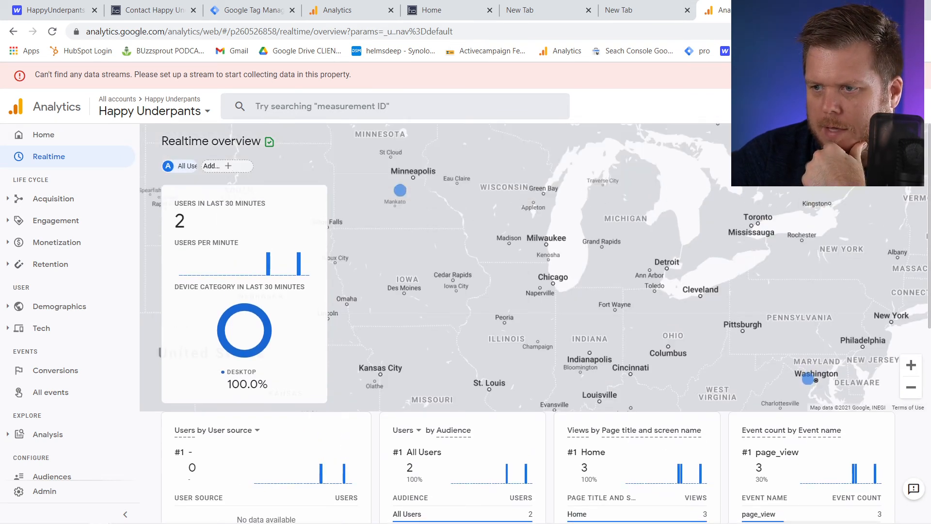
scroll(533, 267, "down", 2)
scroll(766, 451, "down", 1)
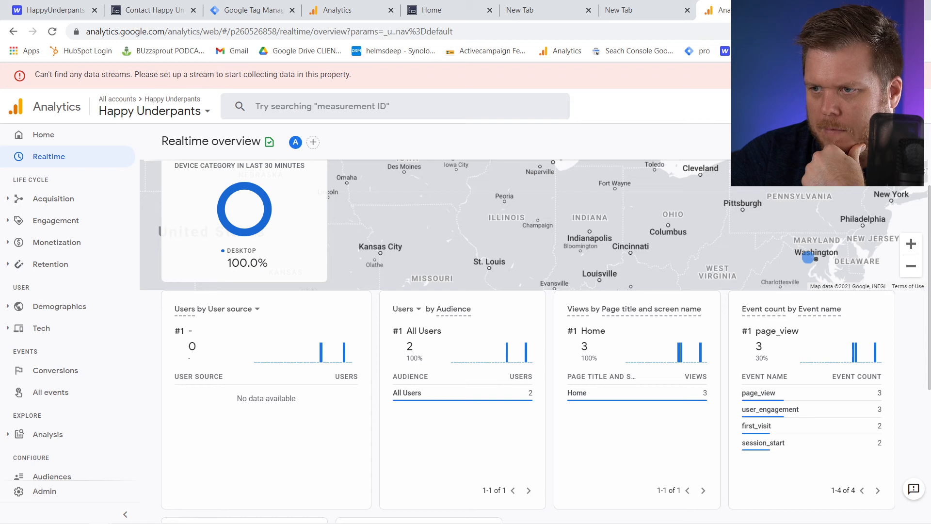
mouse_move(787, 456)
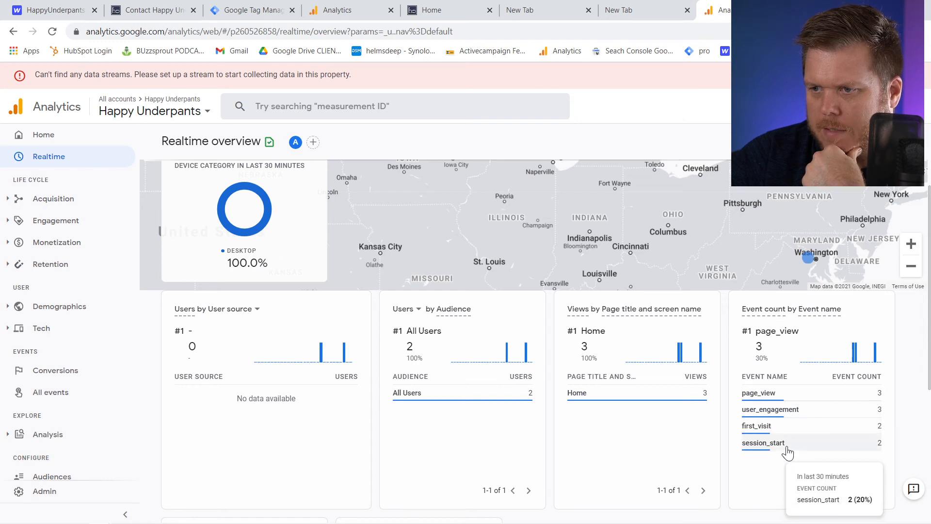
scroll(844, 446, "down", 2)
scroll(896, 440, "up", 1)
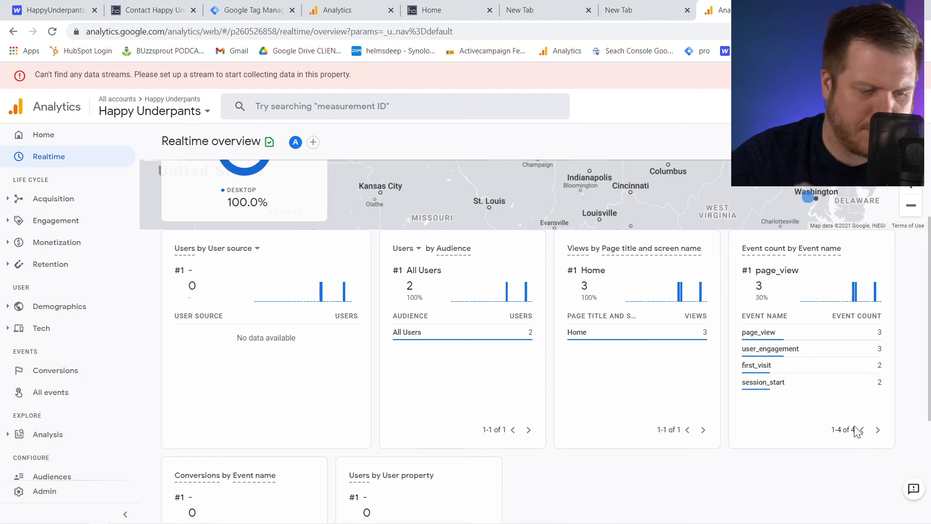
Reload the Realtime report and compare its events with the fired tags in Tag Assistant and the Tag Manager tag list.
left_click(49, 156)
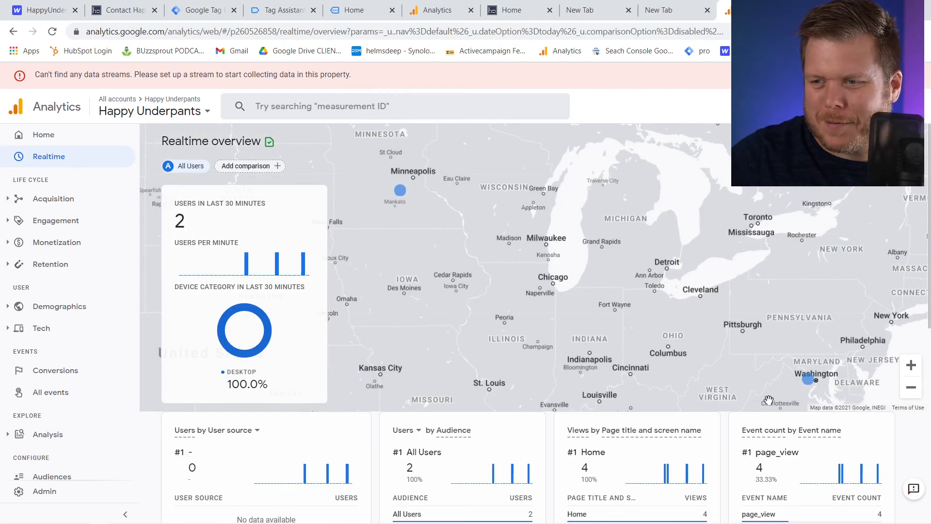
scroll(797, 437, "down", 5)
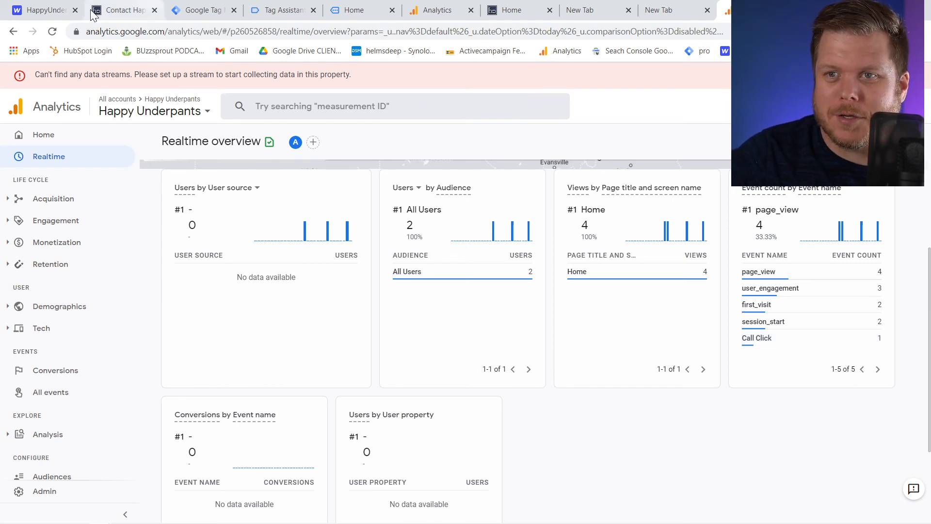
left_click(271, 14)
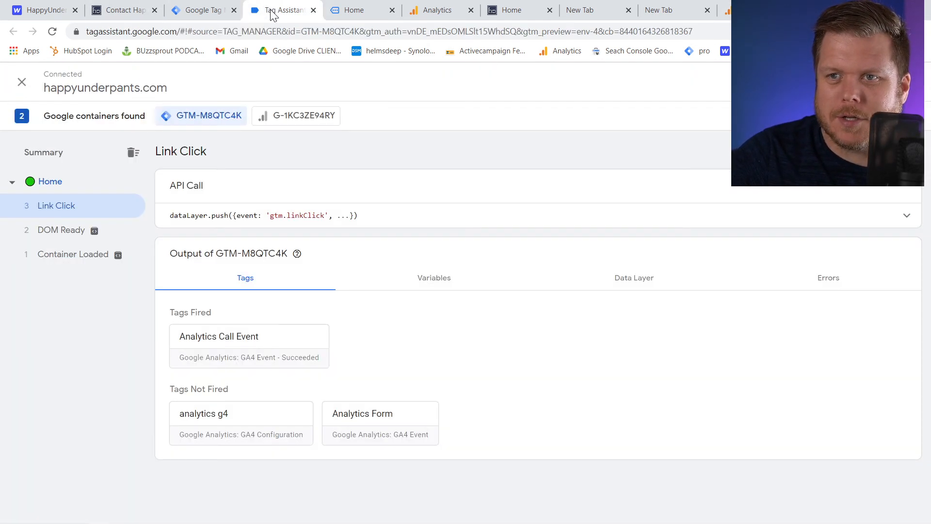
left_click(195, 10)
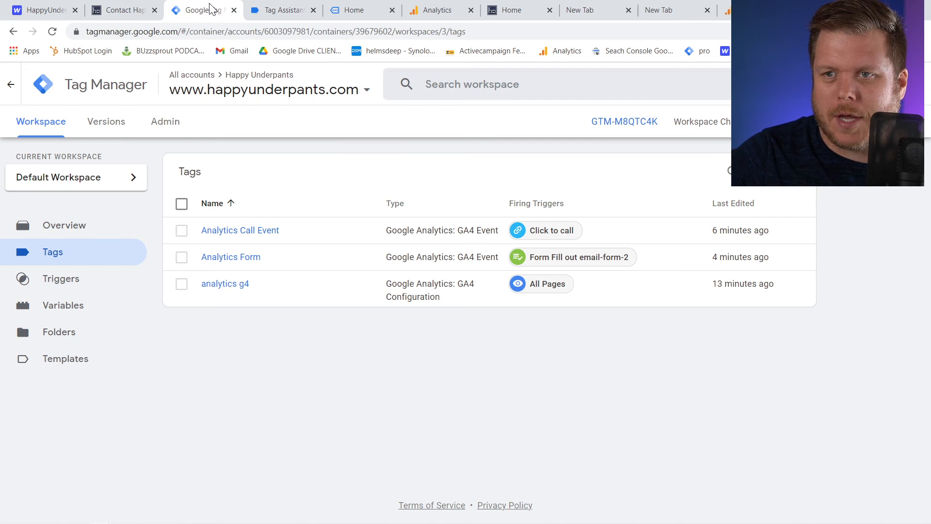
left_click(280, 11)
left_click(725, 11)
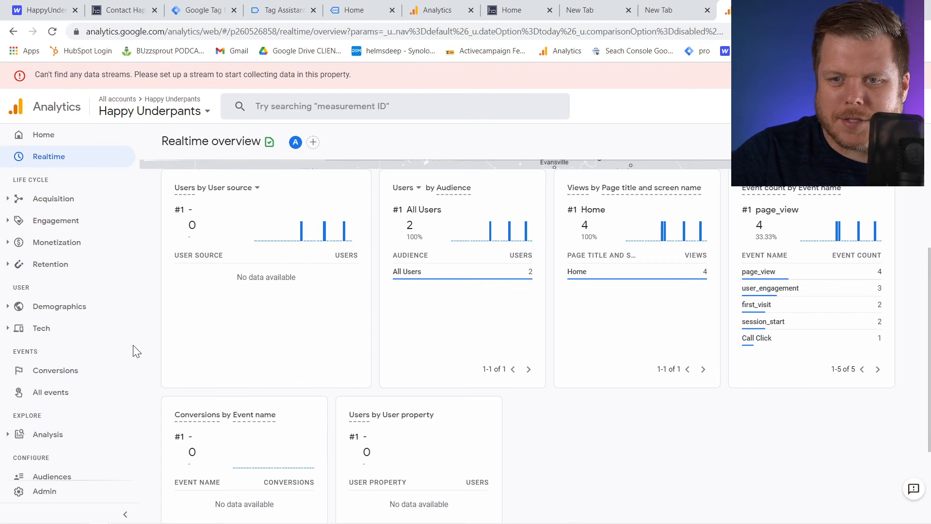
Open the conversion events list and try to add a new conversion event named "Call Click".
left_click(48, 383)
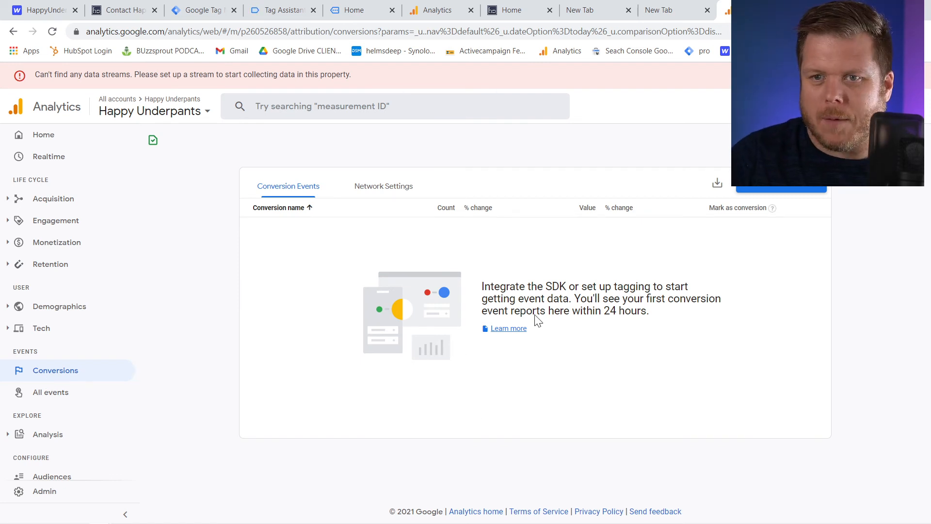
left_click(752, 190)
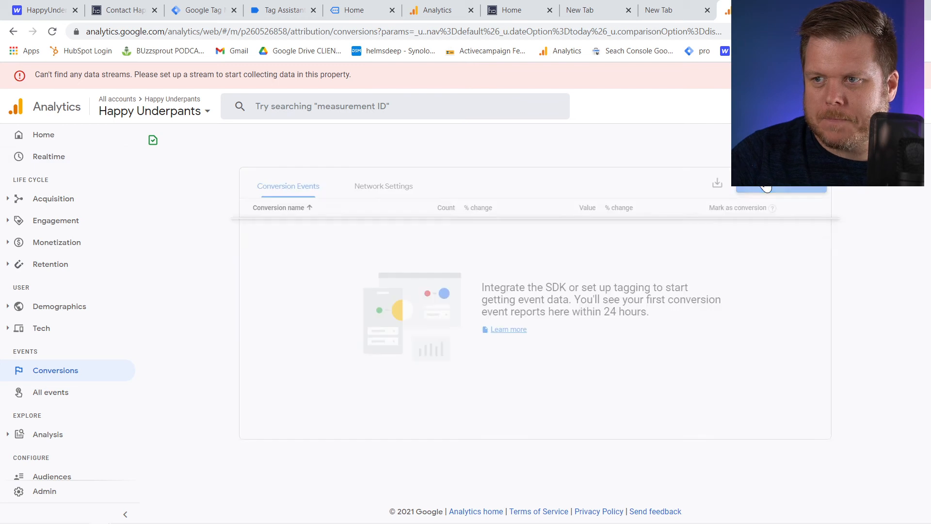
left_click(534, 251)
type("Cal")
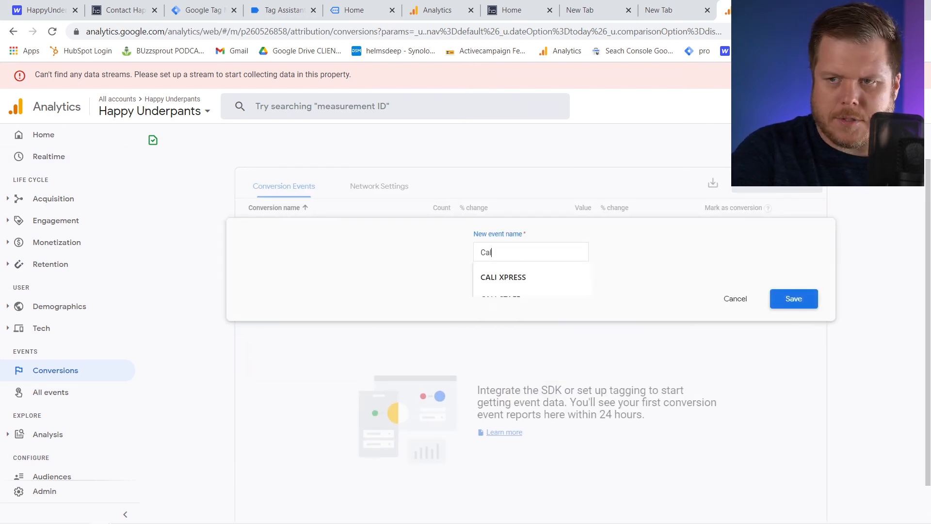
type("l Click")
Check the event name in Tag Manager's Analytics Call Event tag, and discard the unsaved conversion event in Google Analytics.
left_click(216, 13)
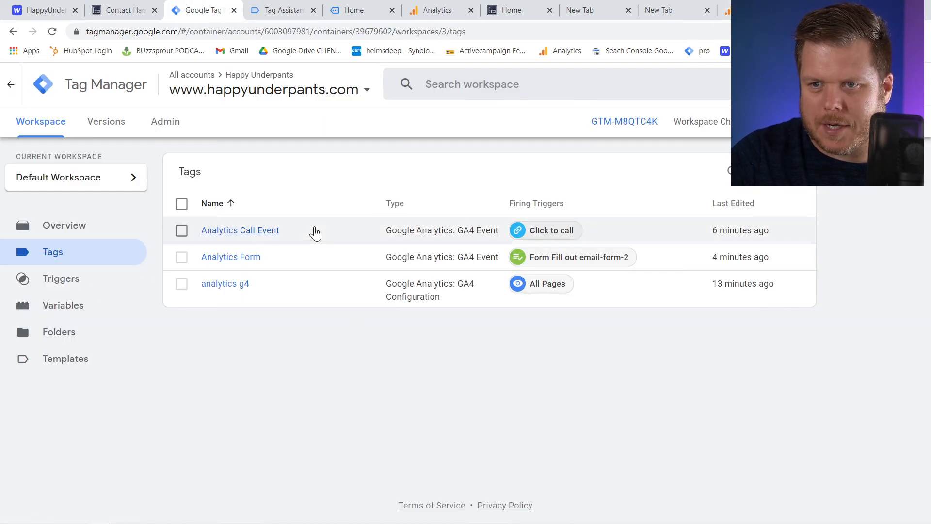
left_click(289, 234)
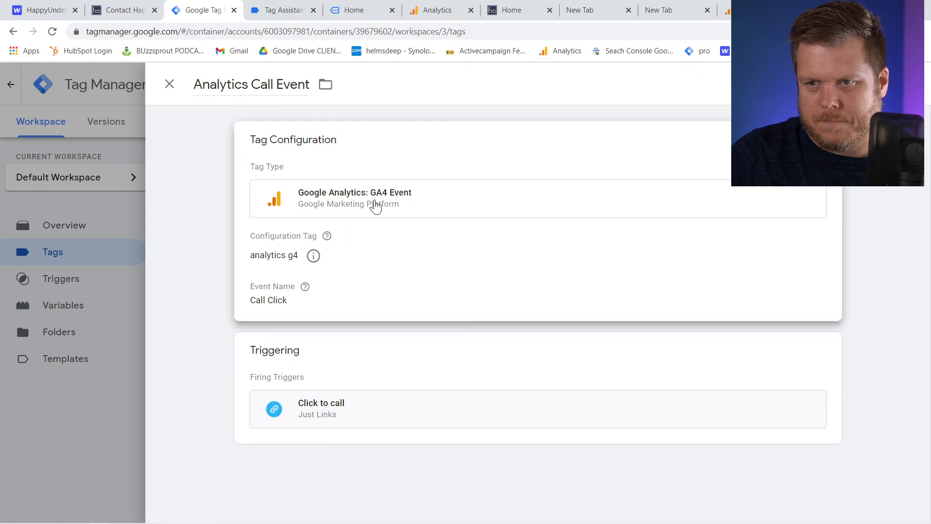
left_click(374, 201)
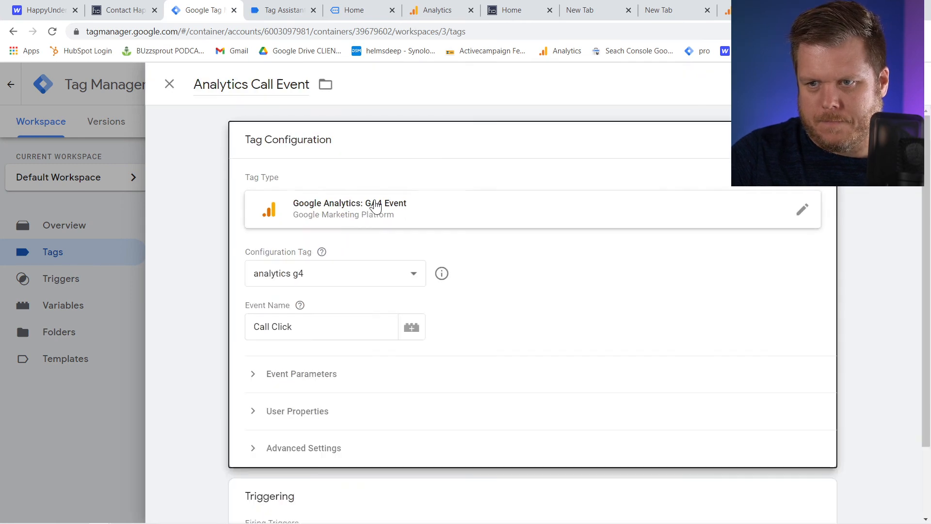
triple_click(302, 327)
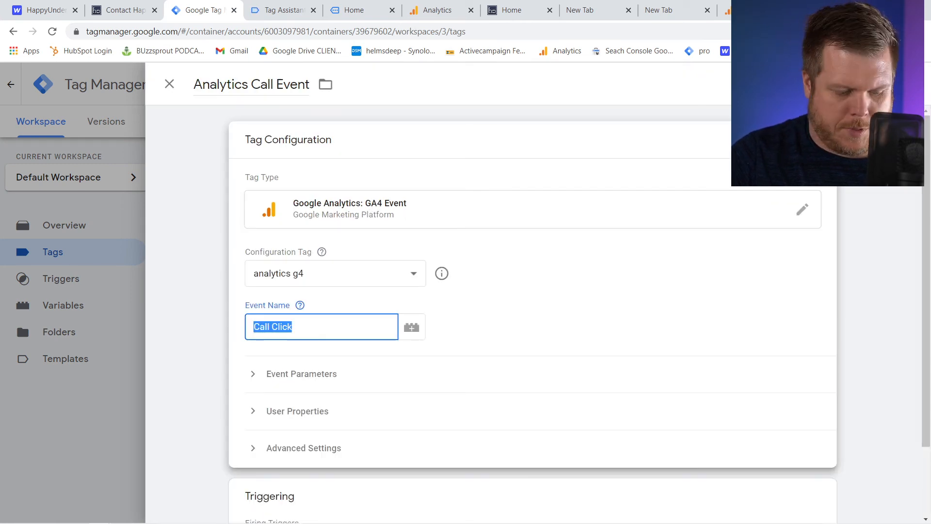
left_click(169, 84)
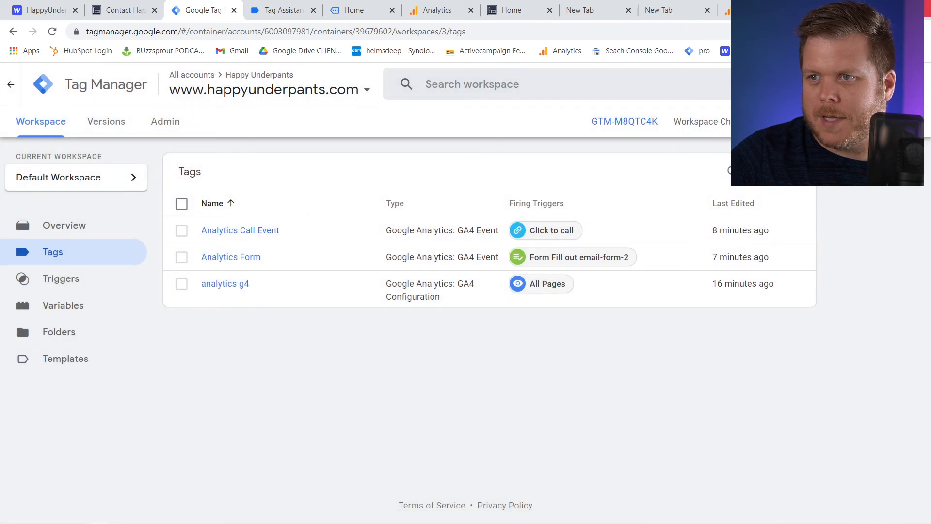
left_click(752, 10)
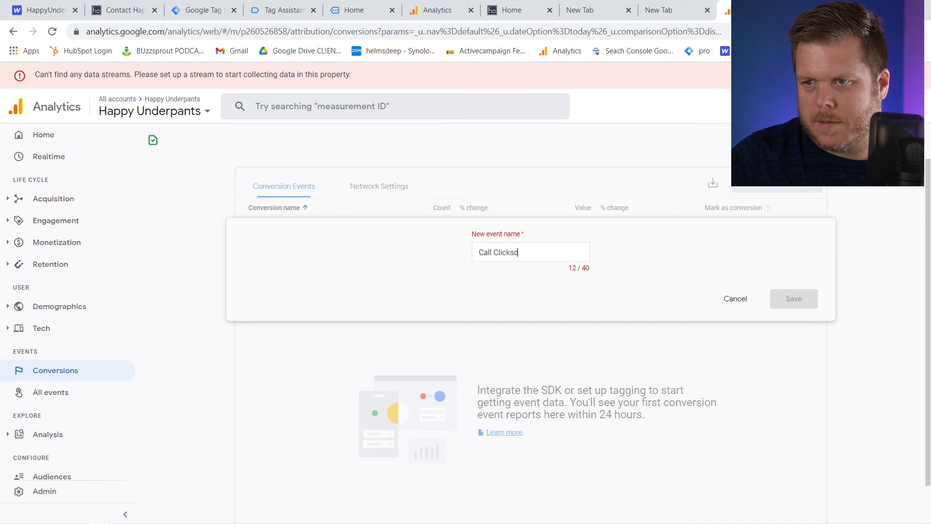
left_click(740, 304)
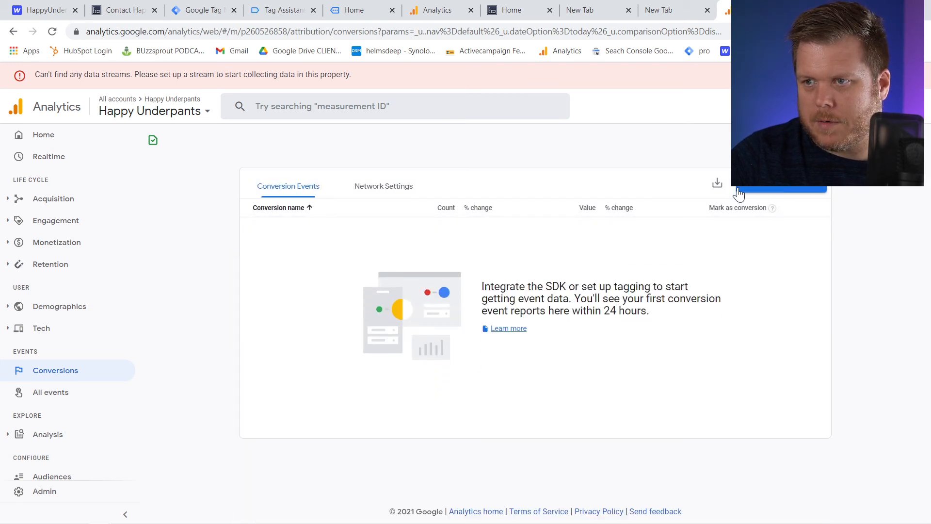
left_click(365, 186)
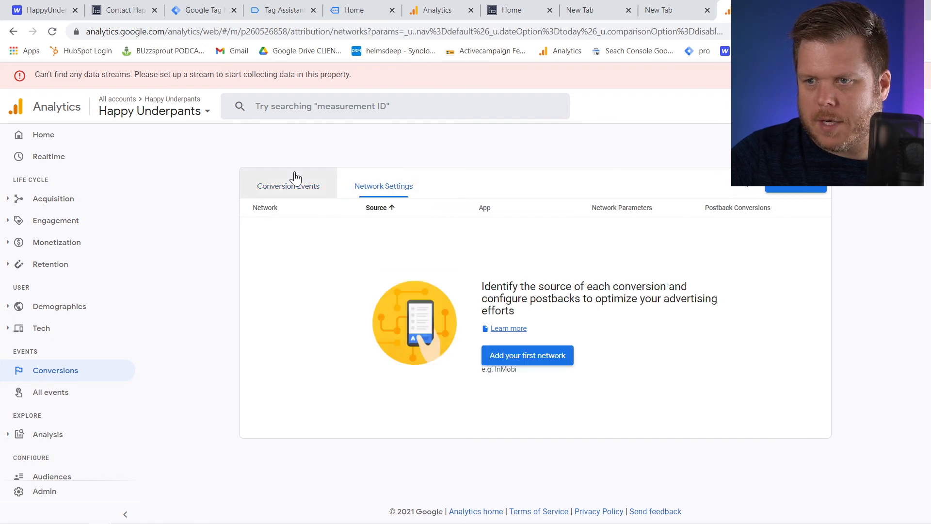
left_click(294, 182)
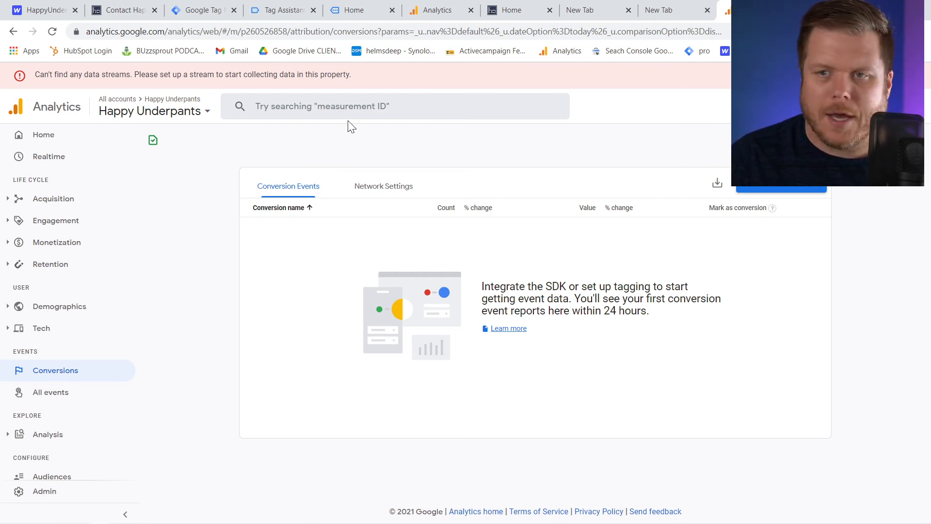
Close the Tag Assistant testing session and switch to the Google Ads overview for Happy Underpants.
left_click(194, 15)
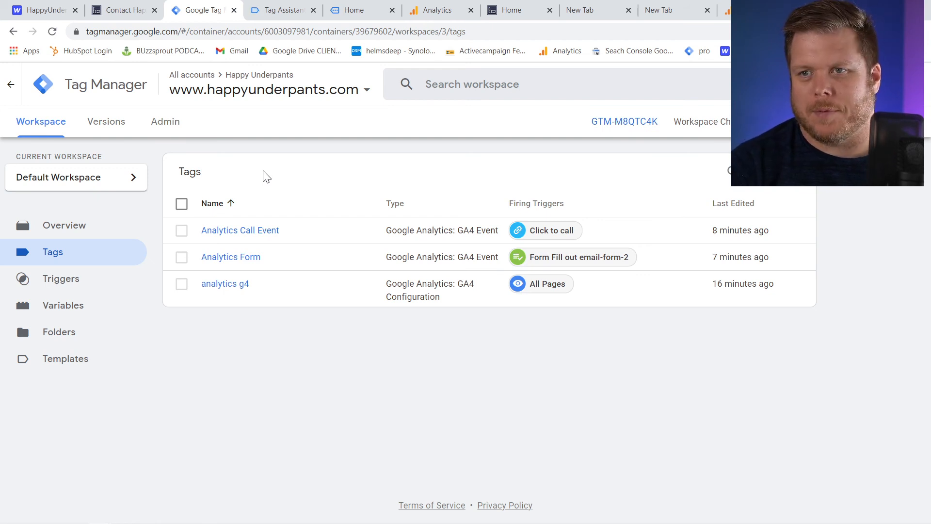
left_click(313, 10)
left_click(286, 10)
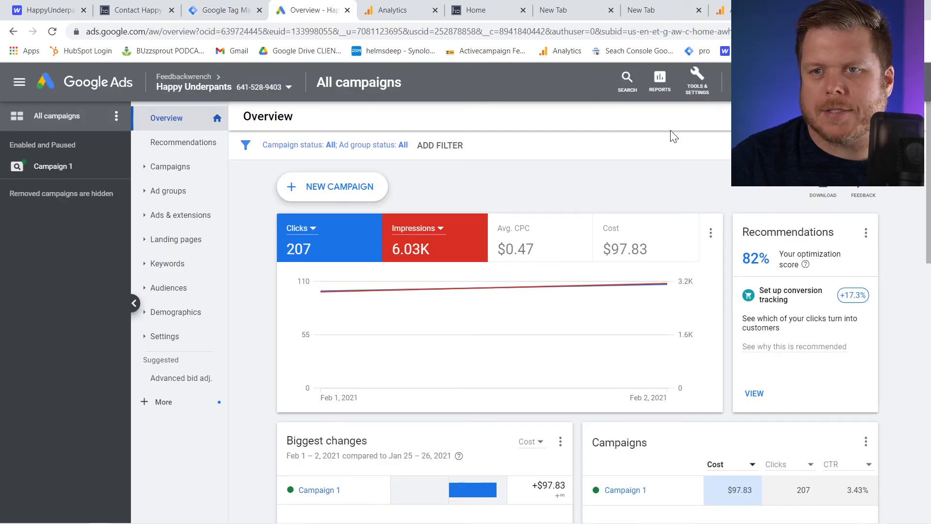
Switch to Tag Manager and create a new tag named "Ads" with the Conversion Linker tag type.
left_click(235, 11)
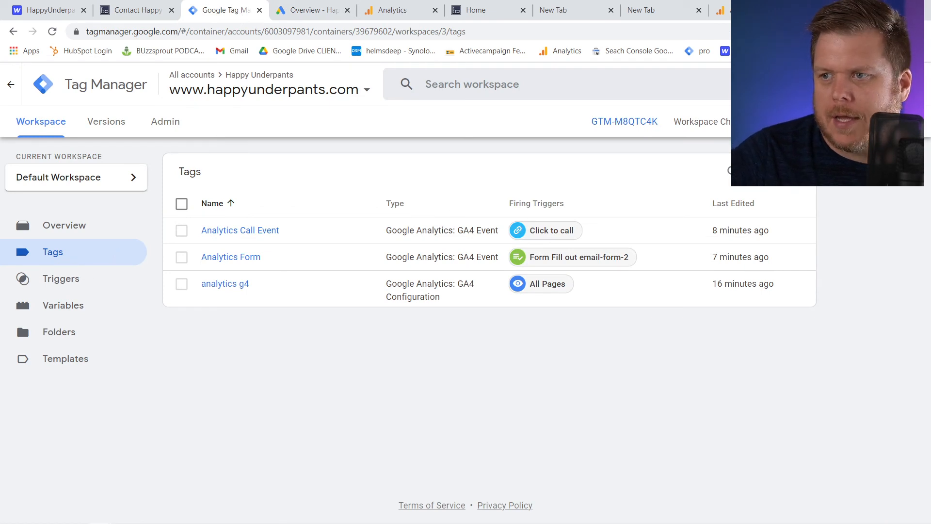
left_click(788, 174)
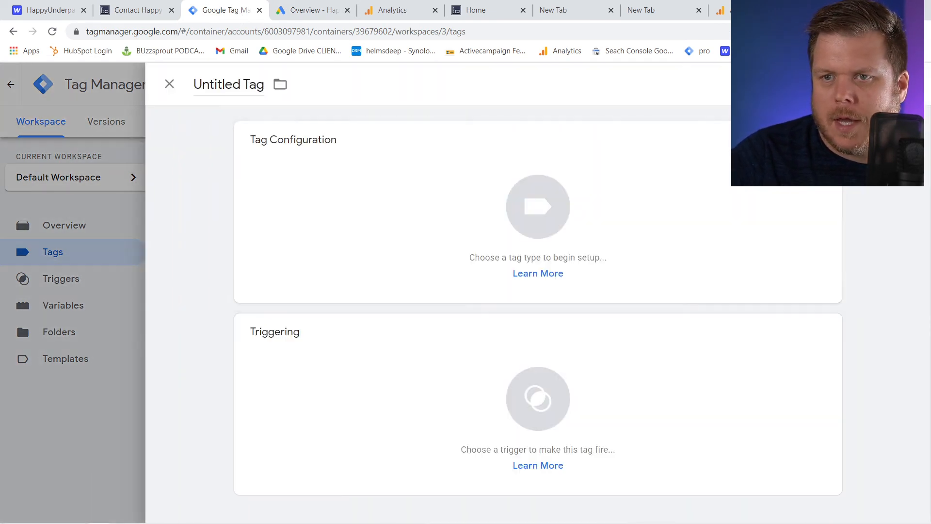
left_click(249, 84)
type("Ads")
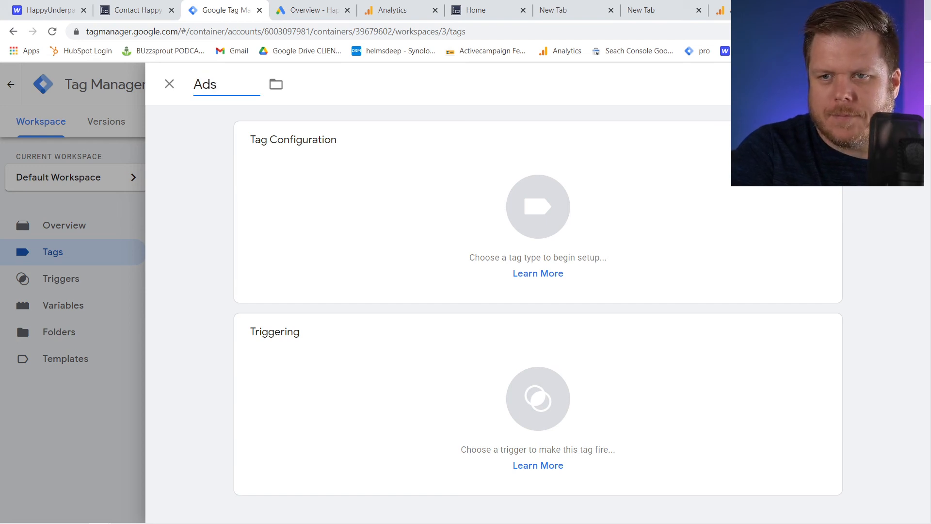
left_click(401, 267)
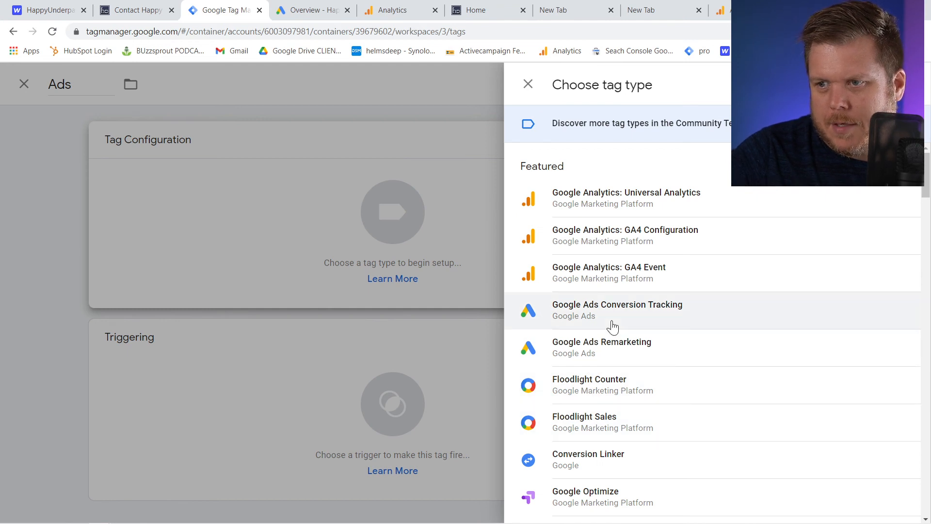
left_click(635, 463)
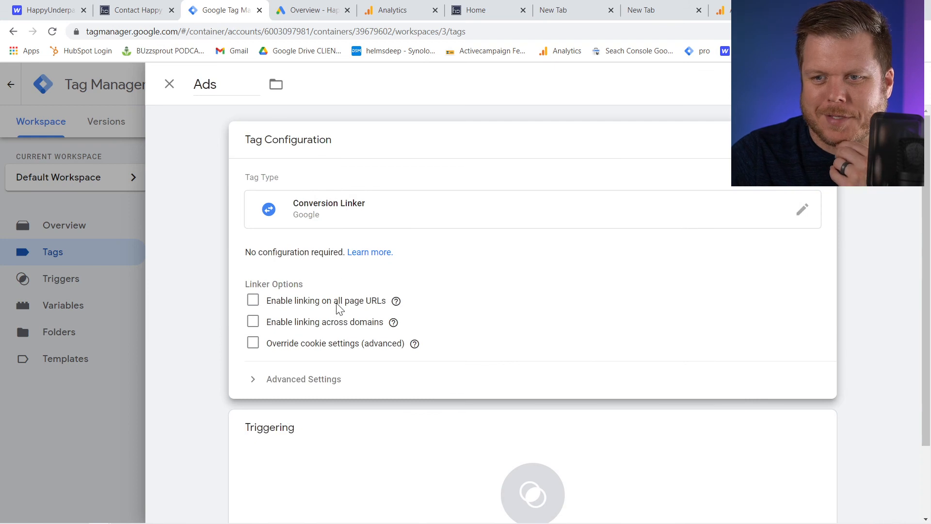
Assign the All Pages trigger to the Ads conversion linker tag and save the tag.
left_click(381, 443)
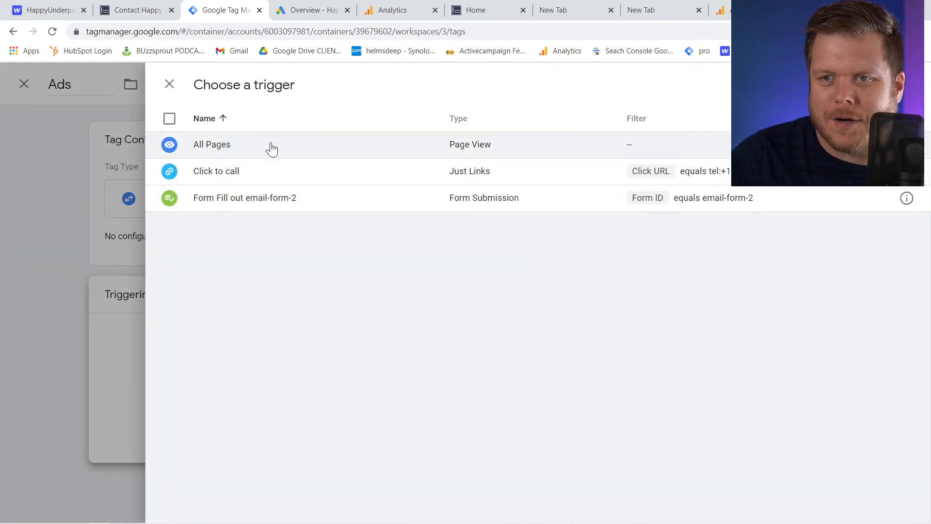
left_click(270, 147)
left_click(866, 85)
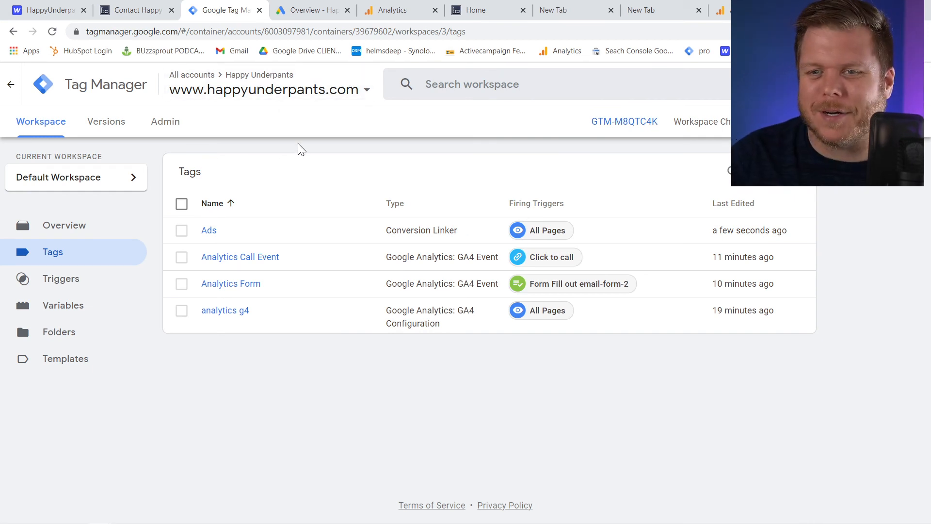
Switch to Google Ads and start a new conversion action that tracks website conversions.
left_click(303, 11)
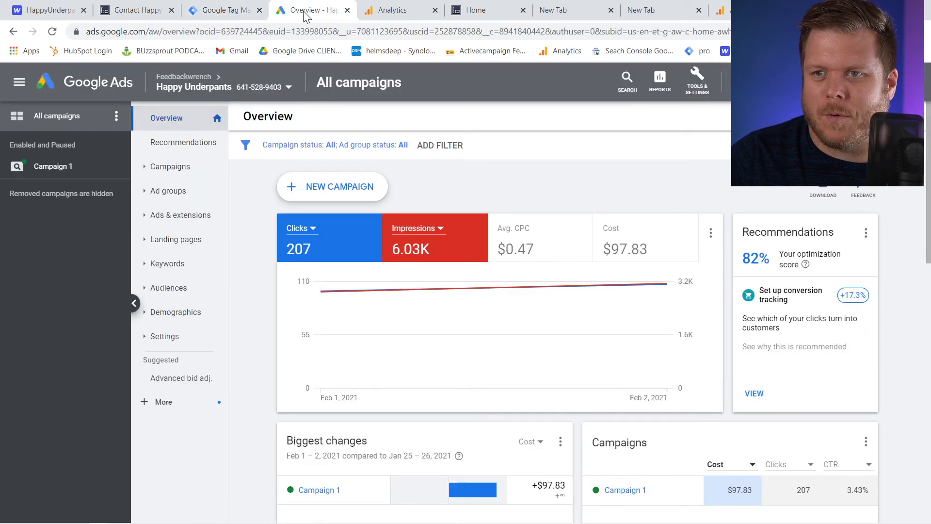
left_click(698, 80)
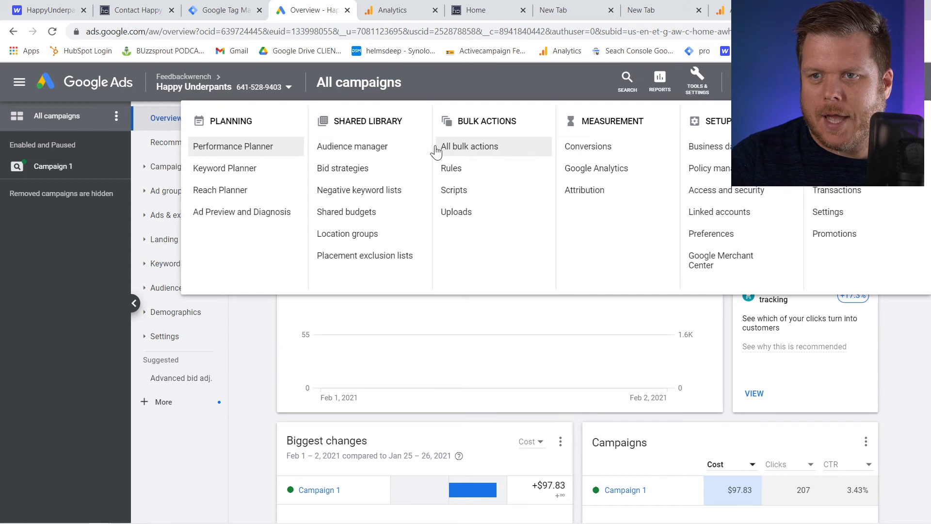
left_click(596, 150)
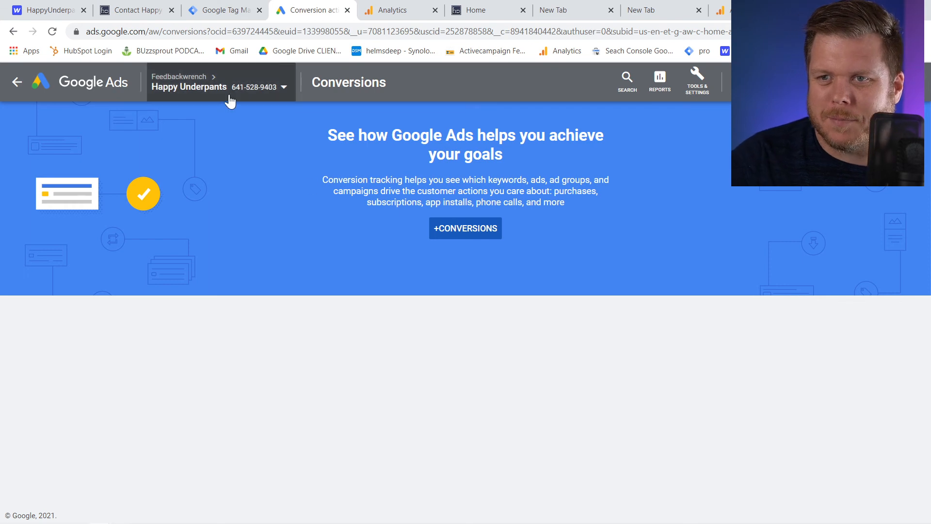
left_click(471, 237)
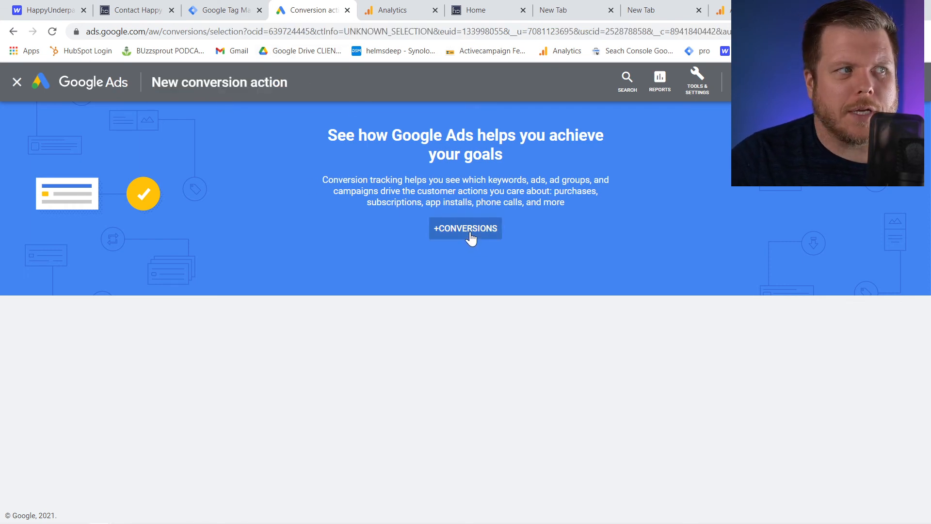
left_click(246, 265)
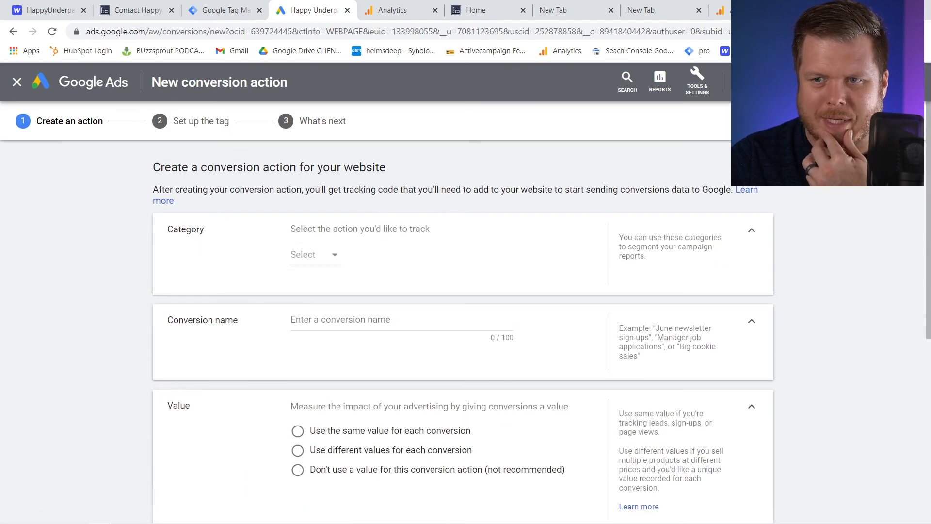
Set the conversion action's category to Contact and name it "Call Click".
left_click(315, 255)
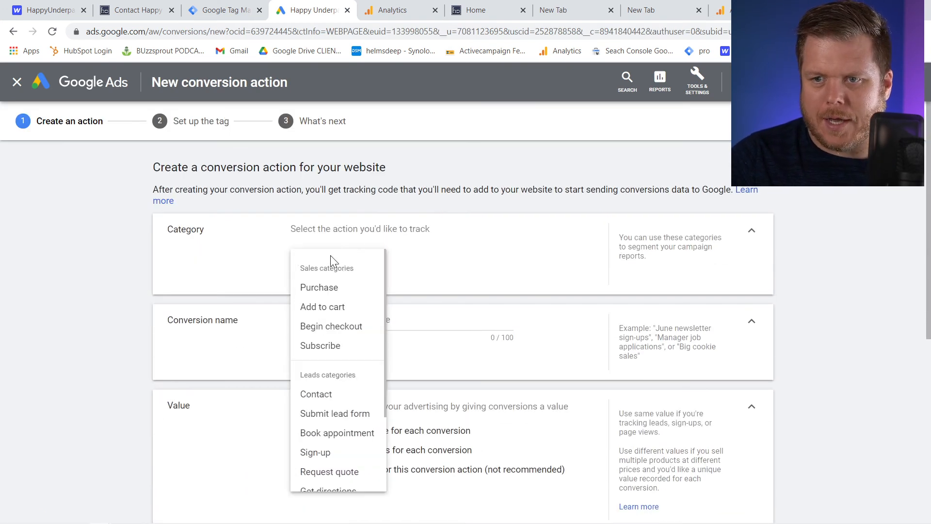
left_click(337, 390)
key("ctrl+a")
type("C")
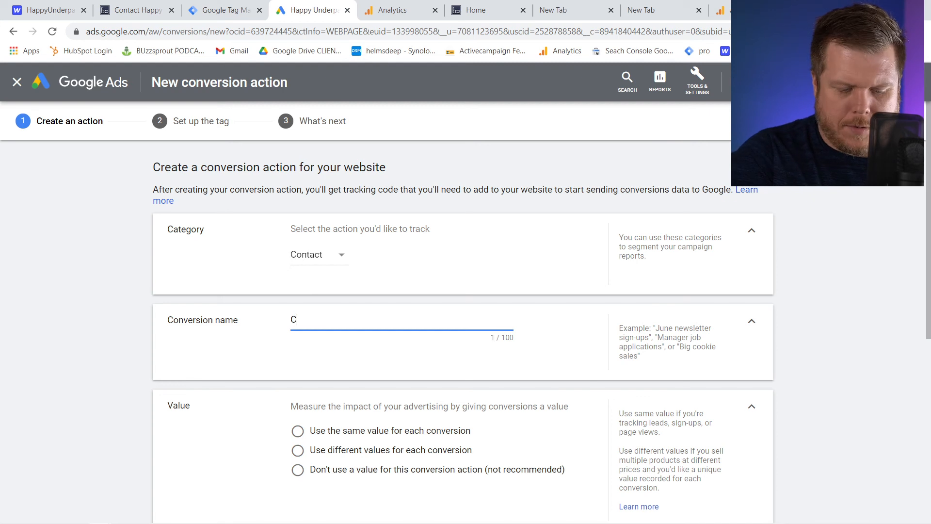
type("all Click")
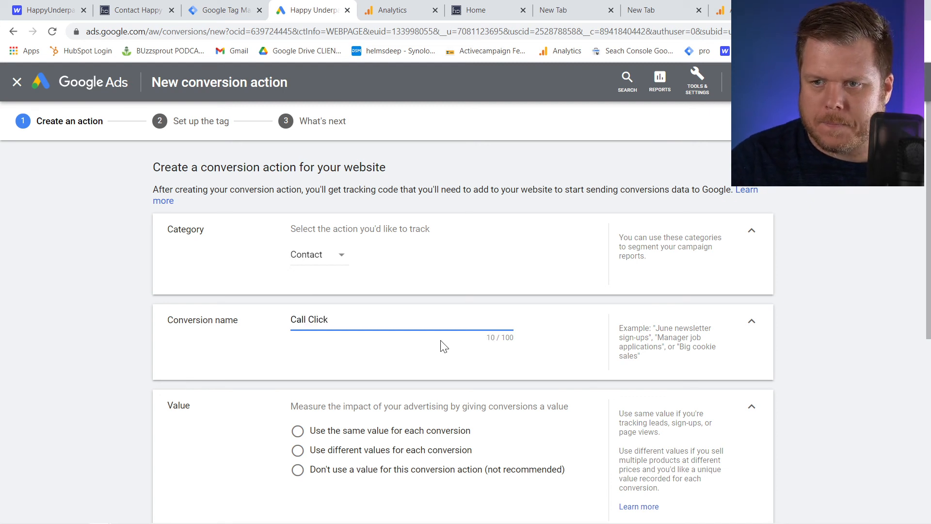
Create the conversion action without using a value, and choose Google Tag Manager as its tag installation method.
scroll(383, 353, "down", 2)
left_click(321, 400)
scroll(320, 407, "down", 4)
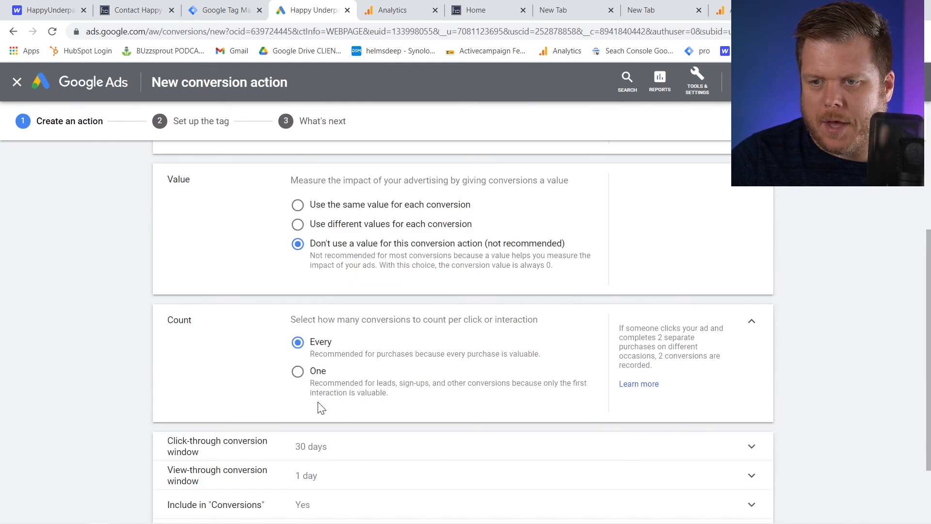
scroll(315, 358, "down", 2)
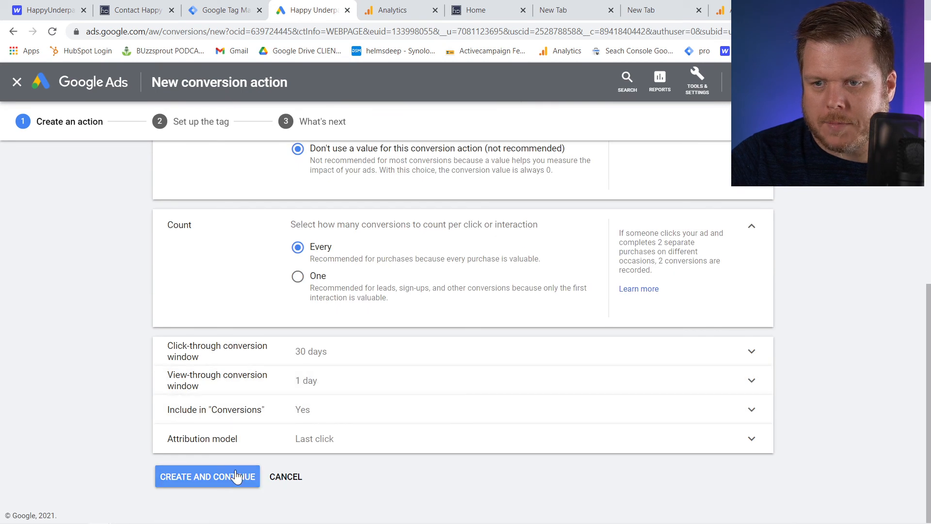
left_click(235, 477)
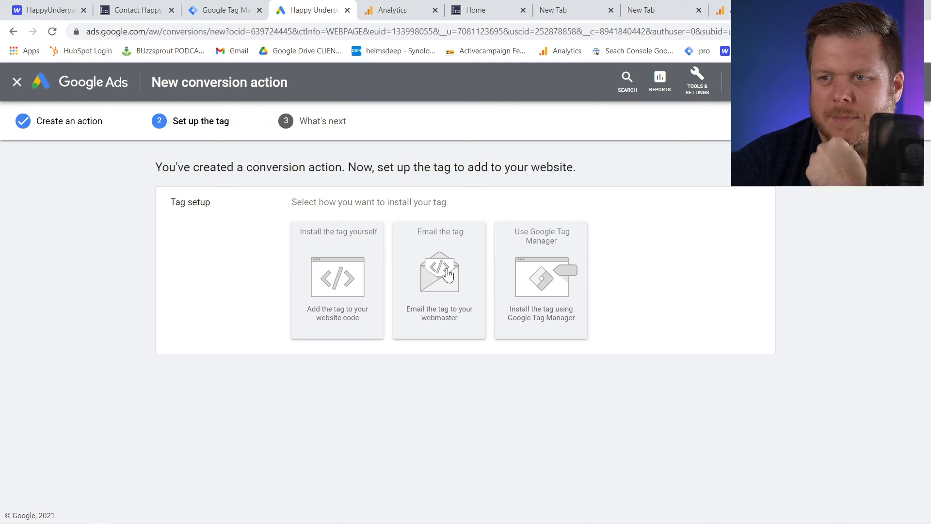
left_click(560, 282)
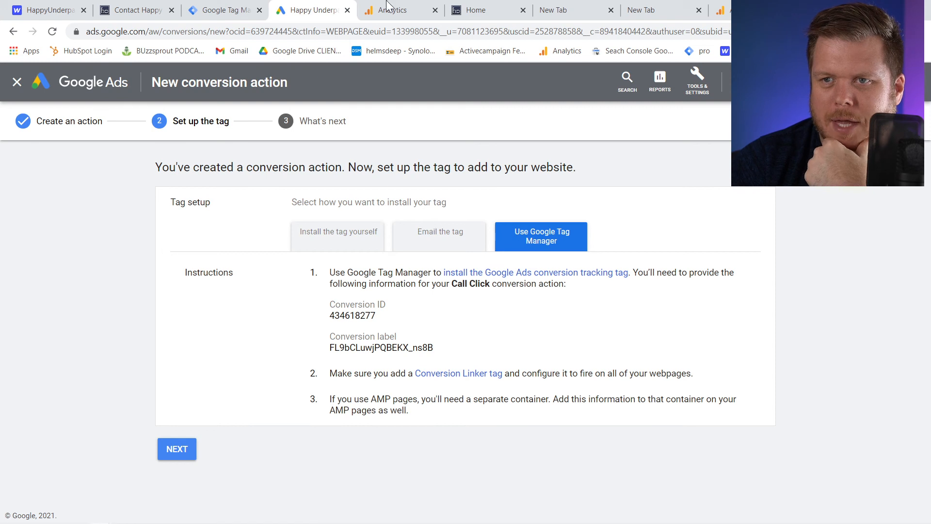
Switch to Tag Manager and create a new tag named "GADS Call Click" with the Google Ads Conversion Tracking type.
left_click(236, 15)
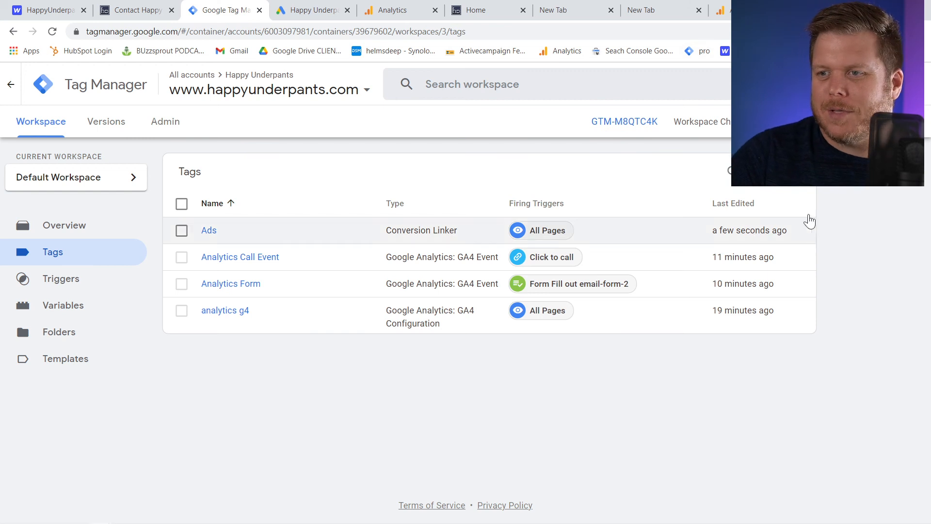
left_click(791, 186)
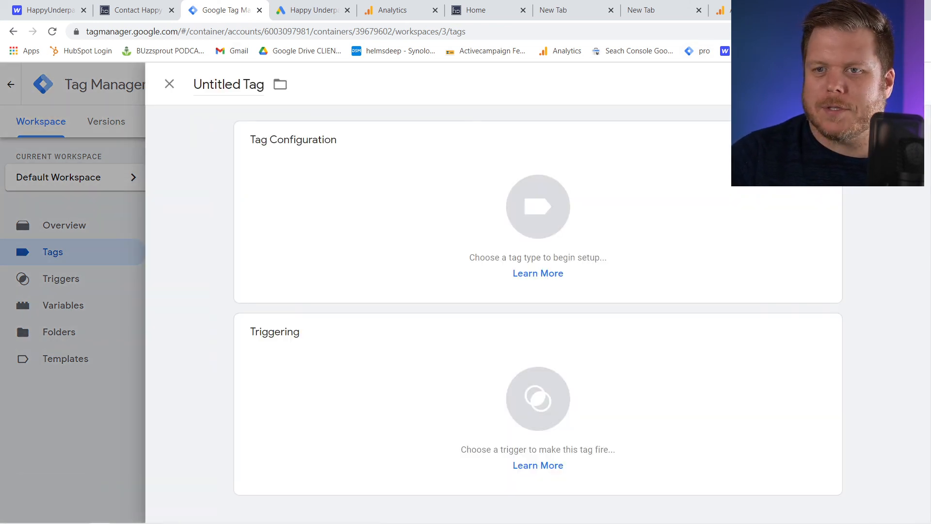
triple_click(221, 84)
type("GADS Call Click")
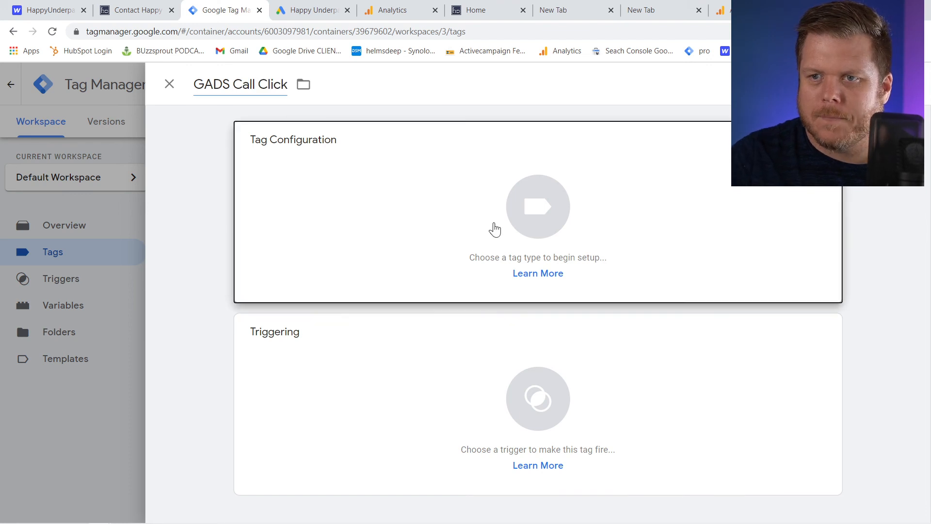
left_click(490, 228)
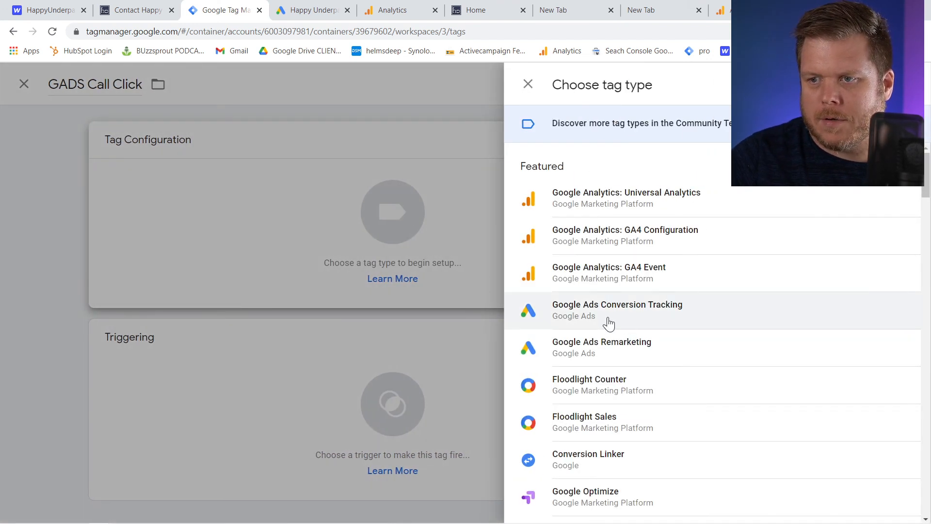
left_click(562, 298)
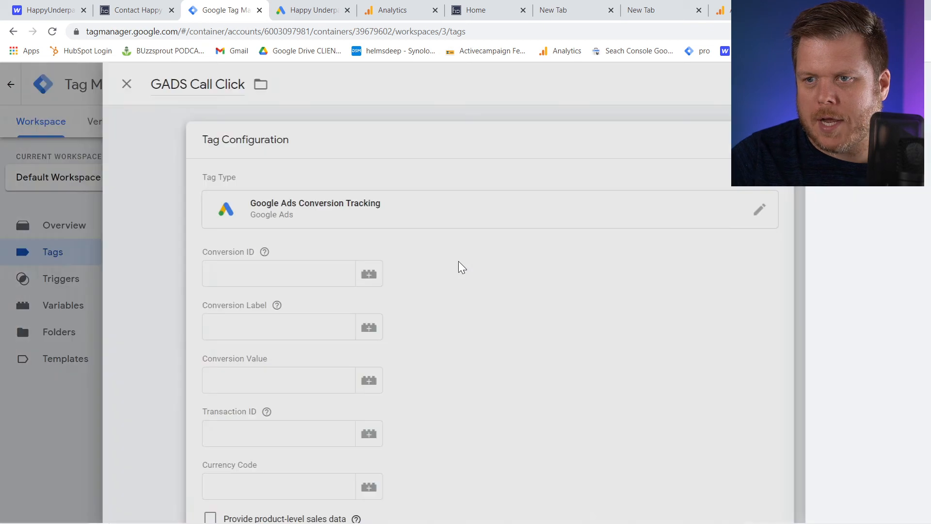
left_click(321, 273)
type("Call Click")
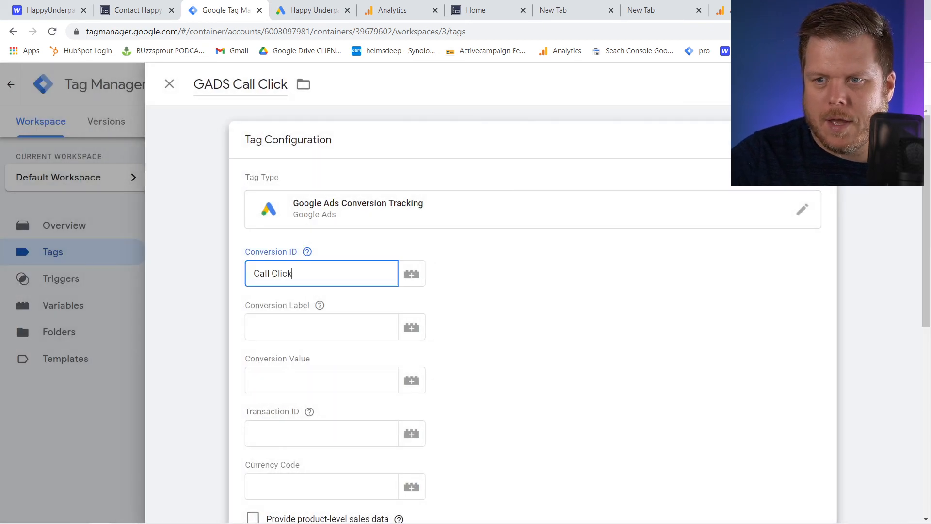
key("ctrl+z")
Copy the Call Click conversion ID from Google Ads into the Conversion ID of the GADS Call Click tag.
left_click(311, 10)
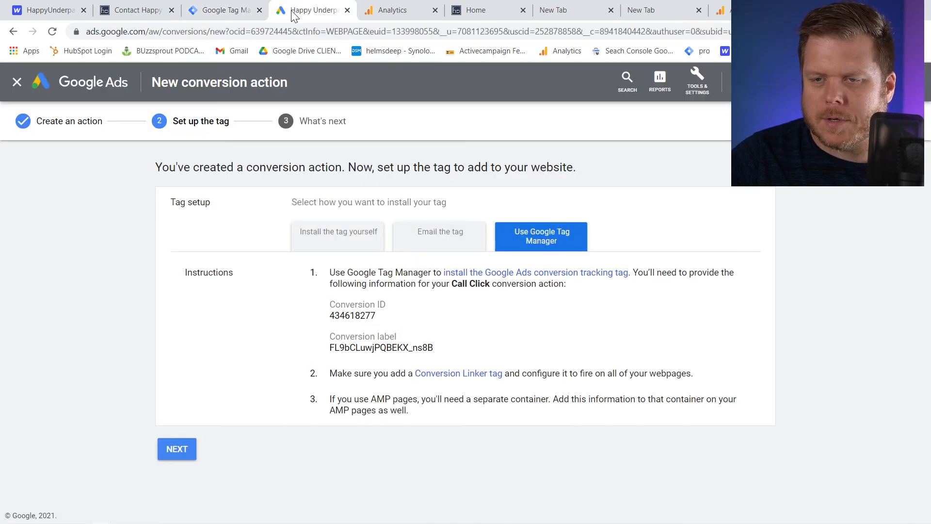
double_click(370, 316)
key("ctrl+c")
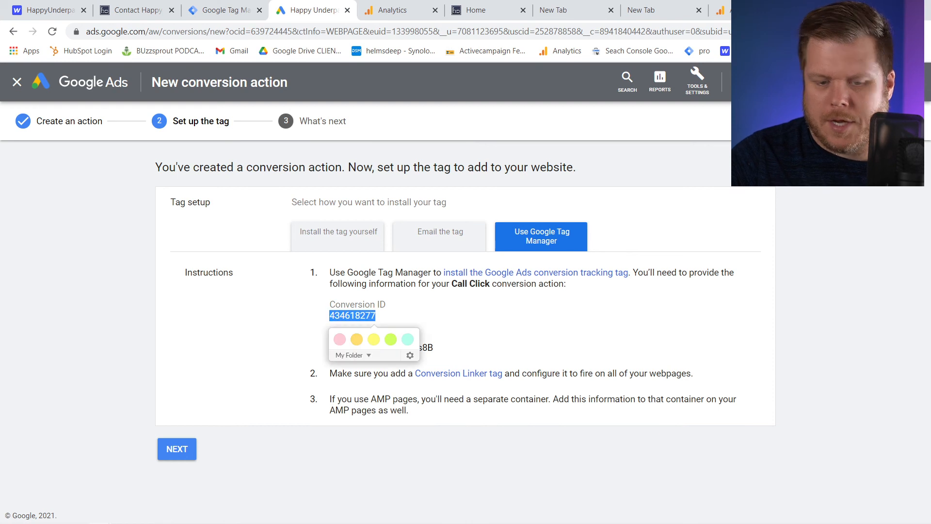
left_click(221, 9)
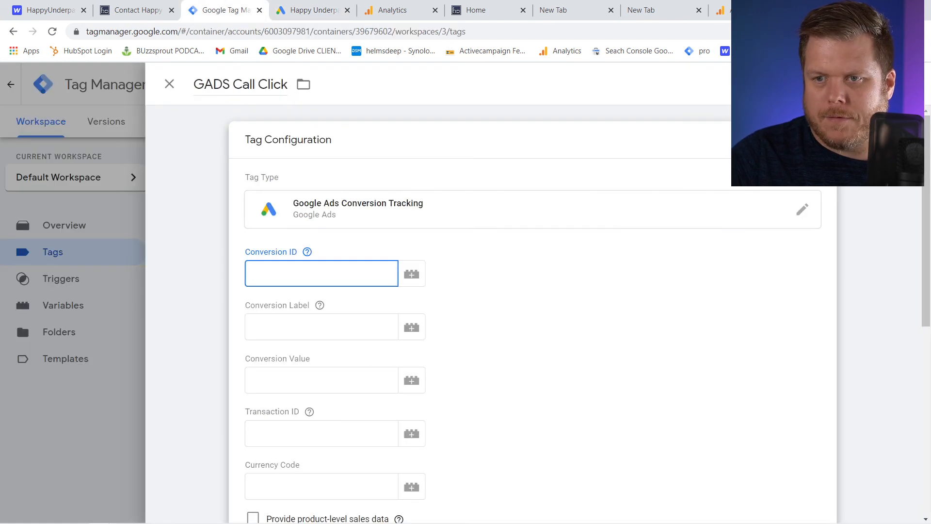
key("ctrl+v")
Copy the Call Click conversion label from Google Ads into the Conversion Label of the GADS Call Click tag.
left_click(334, 9)
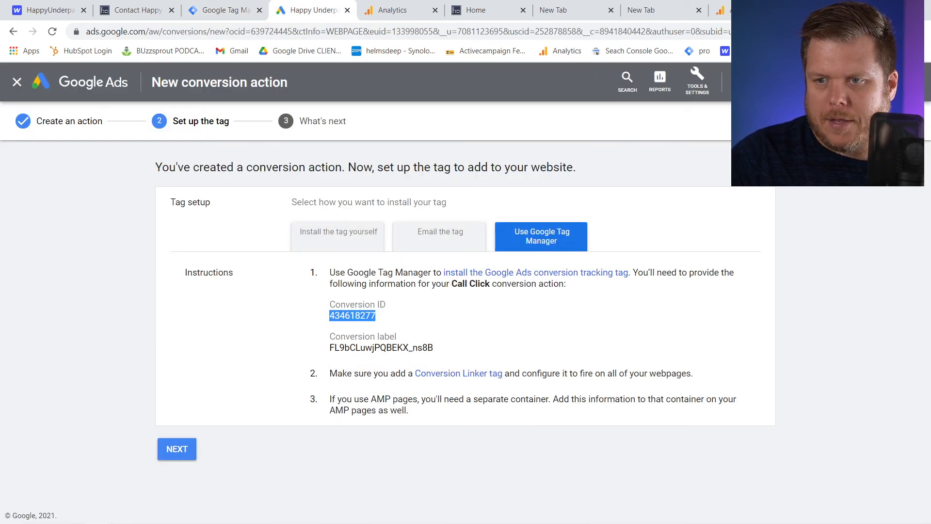
left_click(339, 335)
left_click_drag(434, 347, 328, 348)
key("ctrl+c")
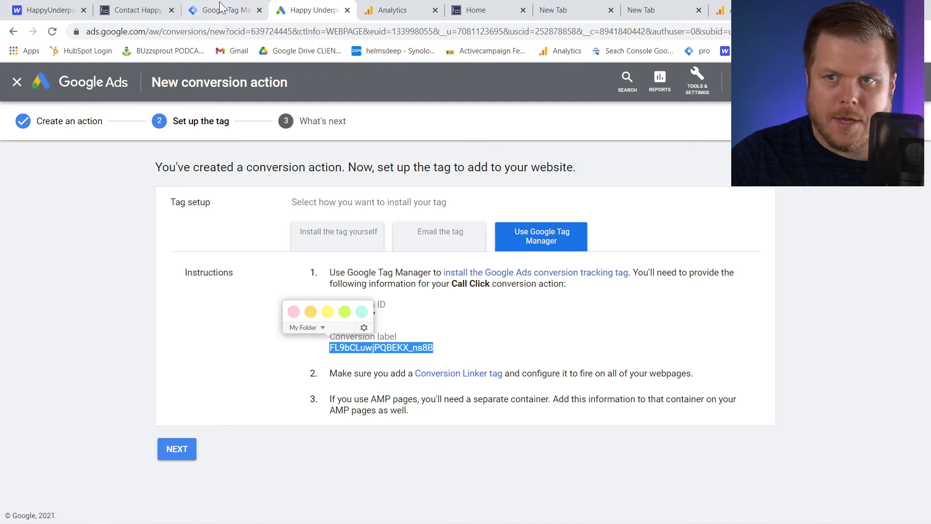
left_click(214, 9)
left_click(316, 327)
key("ctrl+v")
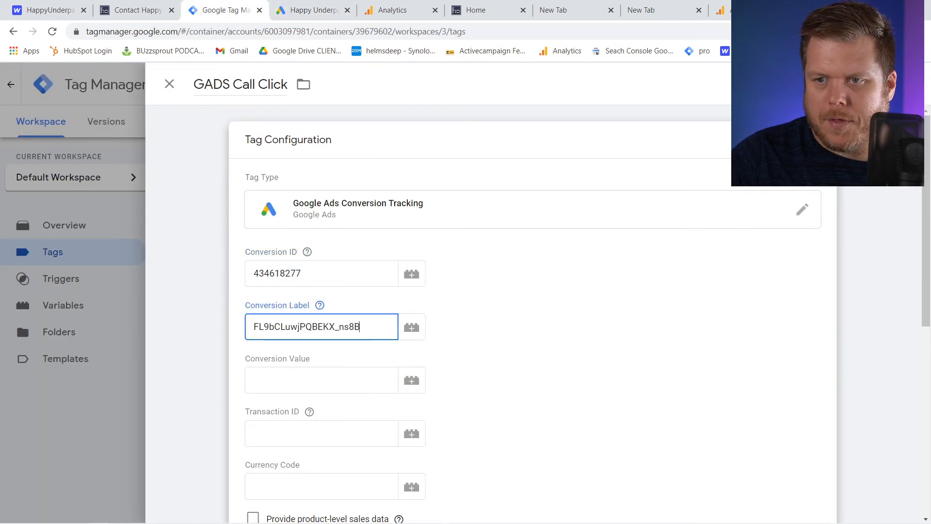
Set the GADS Call Click tag to fire on the Click to call trigger and save the tag.
scroll(444, 332, "down", 8)
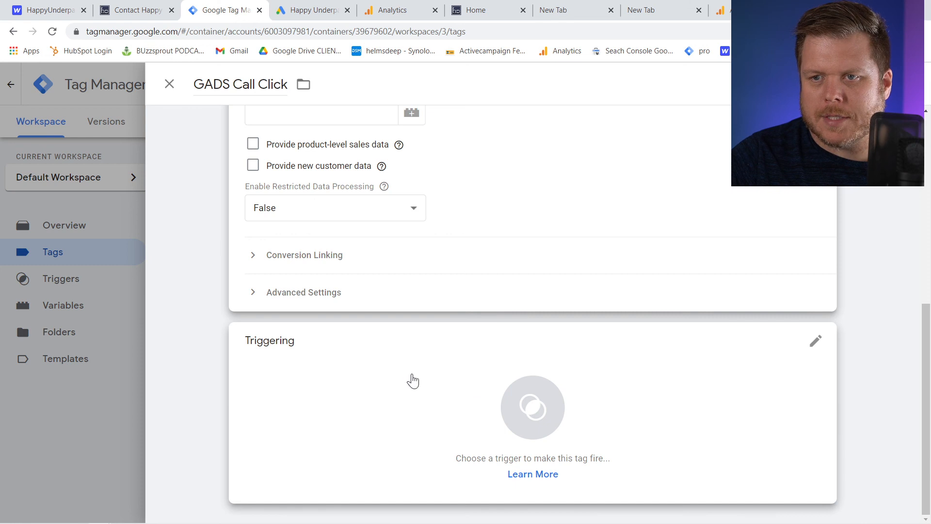
scroll(363, 223, "up", 4)
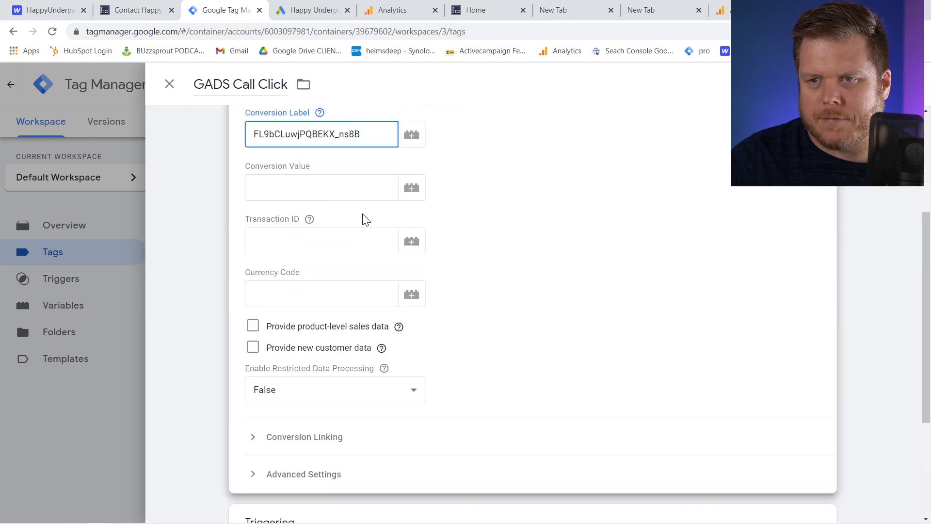
scroll(368, 218, "down", 5)
left_click(417, 370)
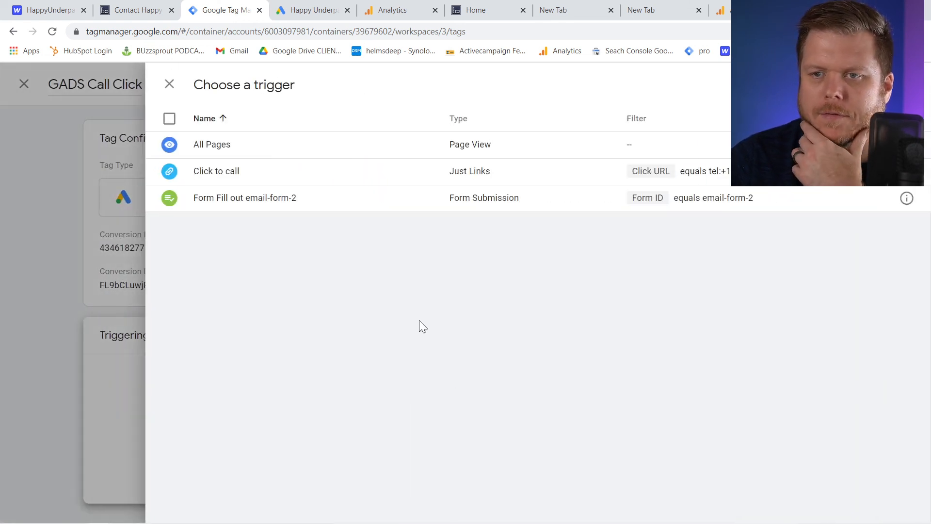
left_click(214, 175)
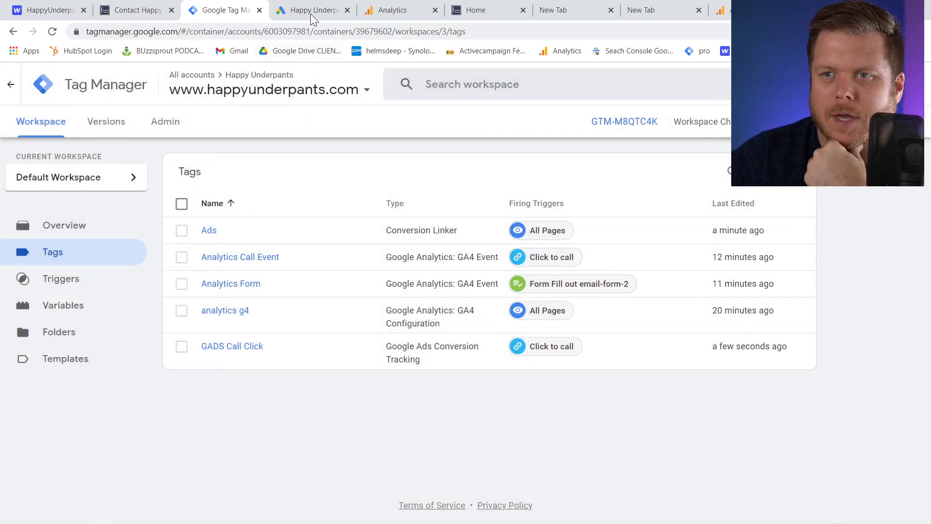
Switch to Google Ads and finish the setup of the Call Click conversion action.
left_click(311, 12)
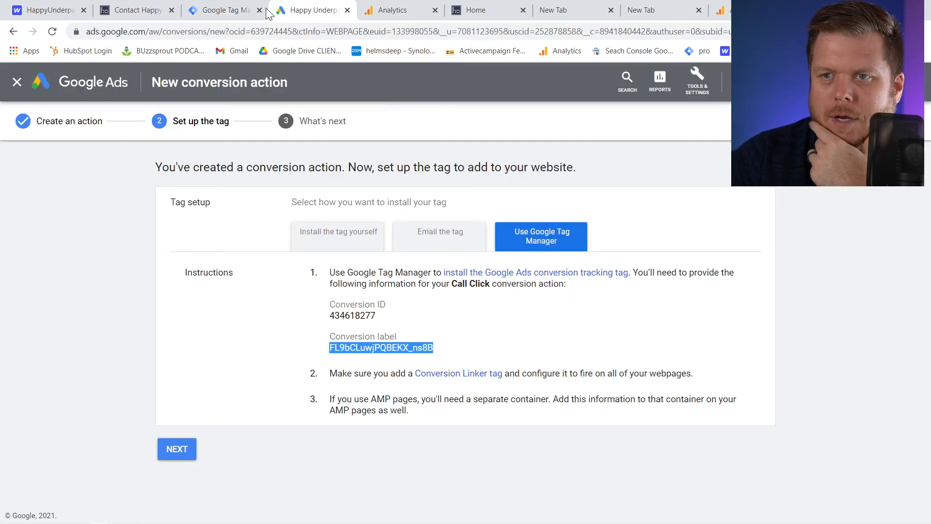
left_click(194, 450)
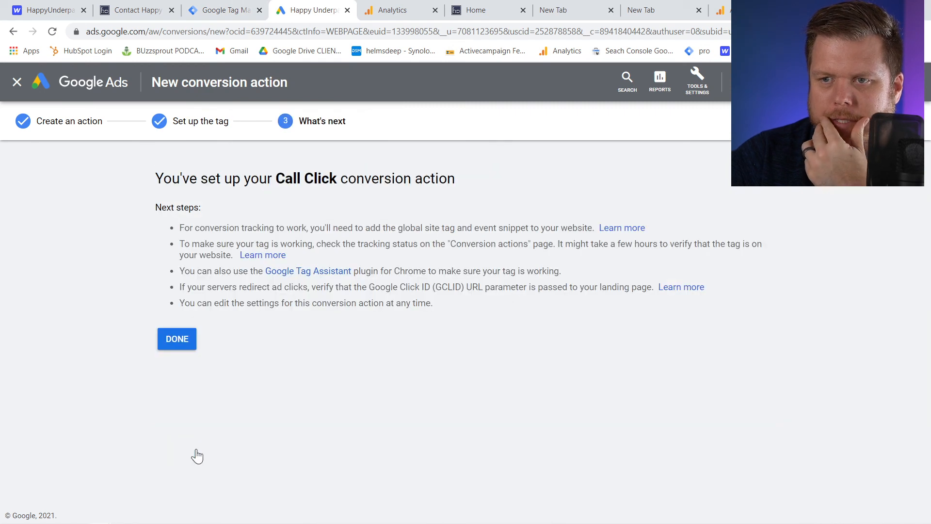
left_click(181, 342)
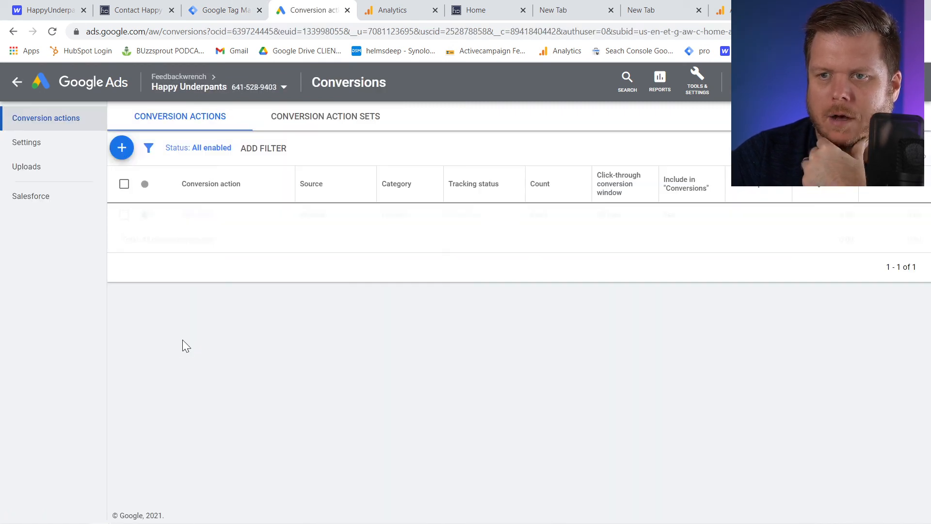
Start a new website conversion action with the Contact category and name it "Form Filled".
left_click(122, 146)
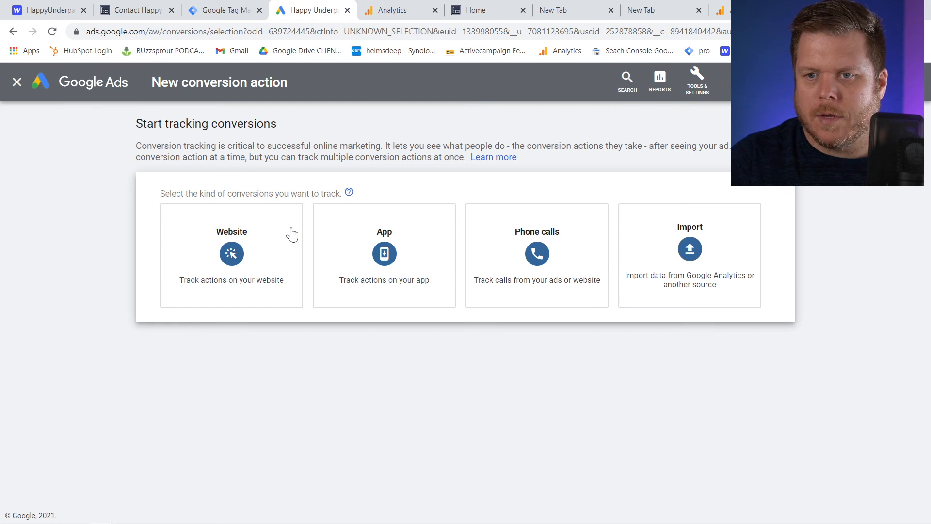
left_click(274, 249)
left_click(316, 254)
left_click(309, 394)
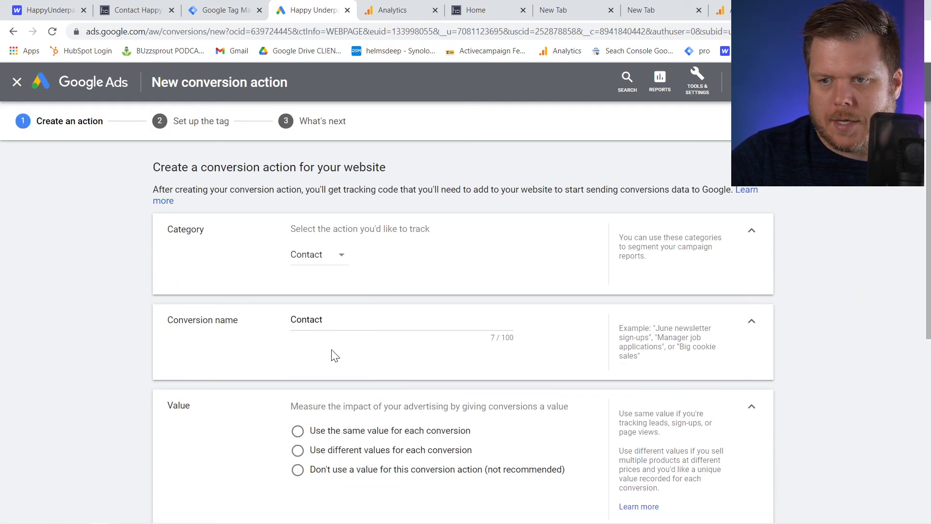
key("ctrl+a")
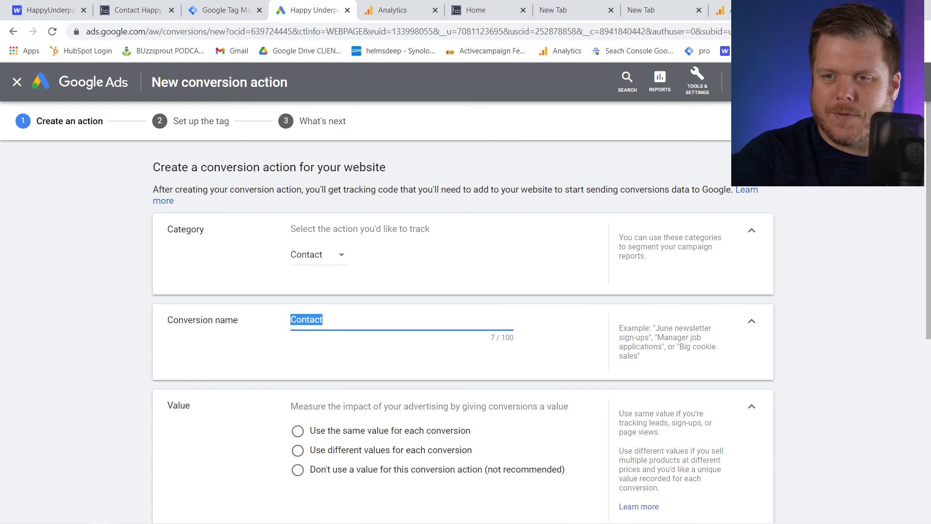
type("Form Filled")
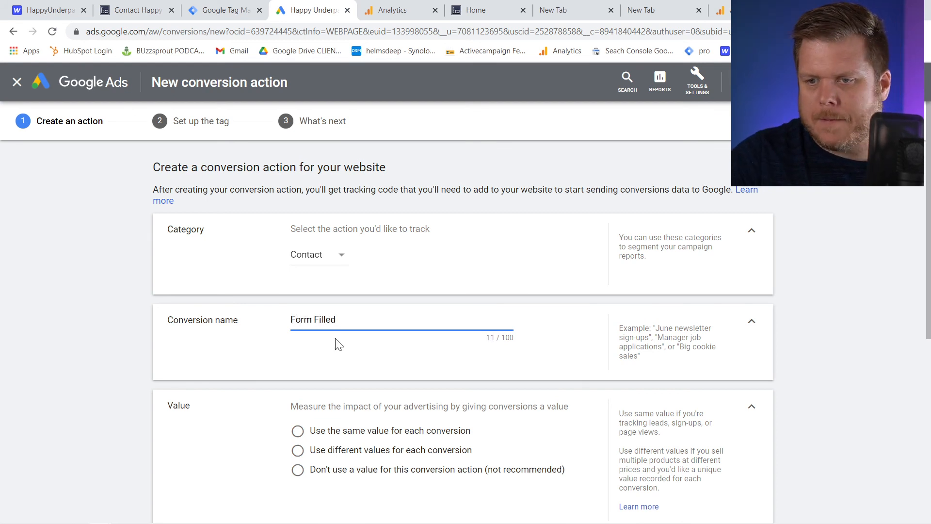
Create the Form Filled conversion action without using a value, and choose Google Tag Manager as its tag installation method.
scroll(335, 353, "down", 2)
left_click(340, 394)
scroll(339, 394, "down", 5)
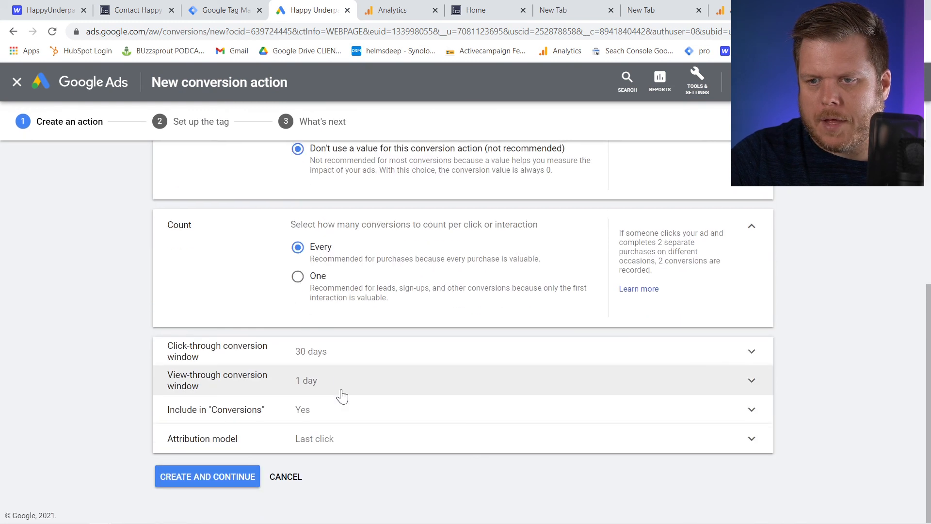
left_click(241, 483)
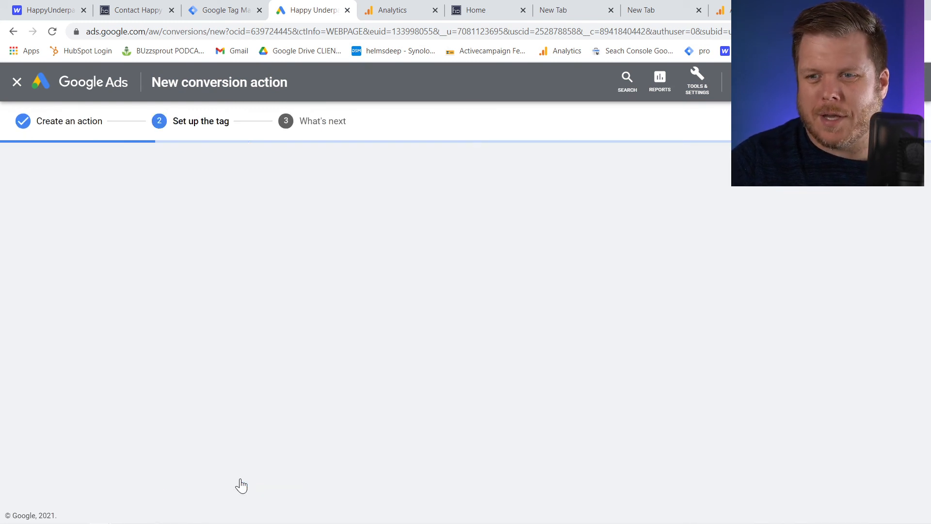
left_click(507, 262)
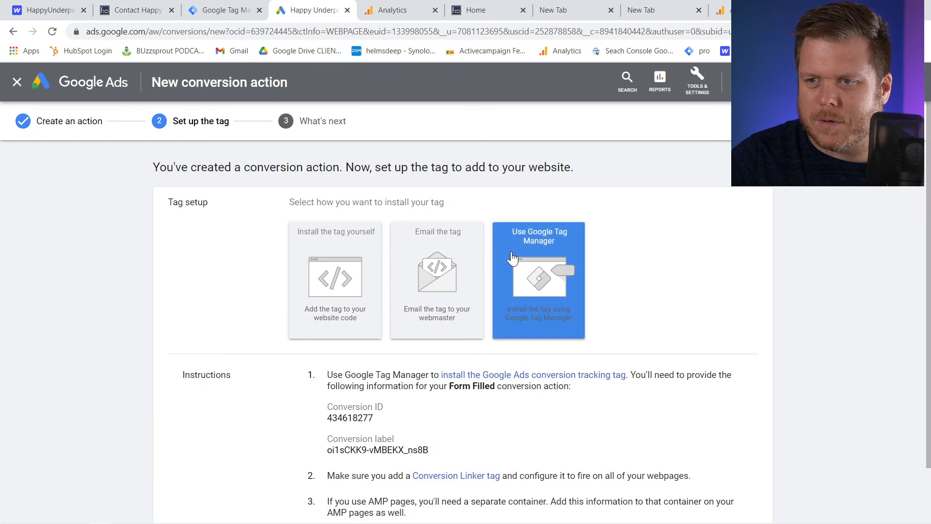
Copy the Form Filled conversion ID into a new Google Ads Conversion Tracking tag named "GADS Form" in Tag Manager.
double_click(352, 315)
key("ctrl+c")
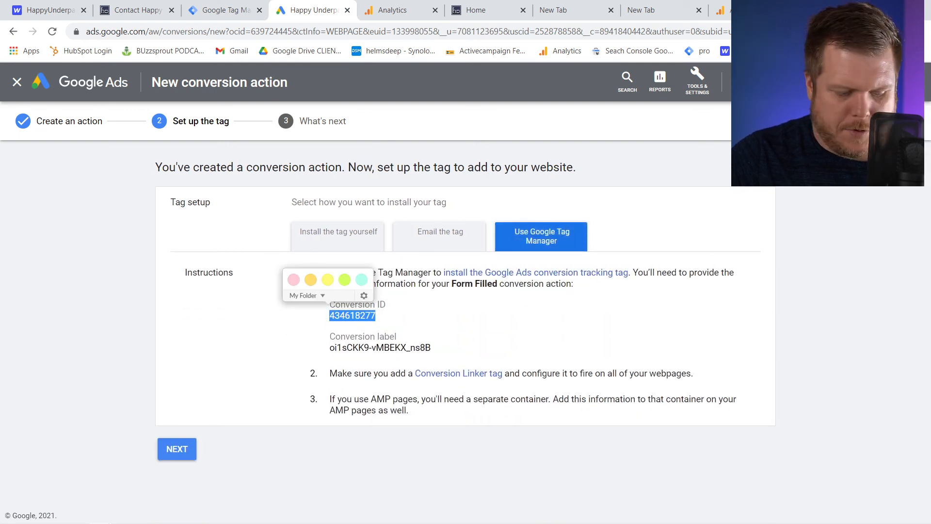
left_click(201, 13)
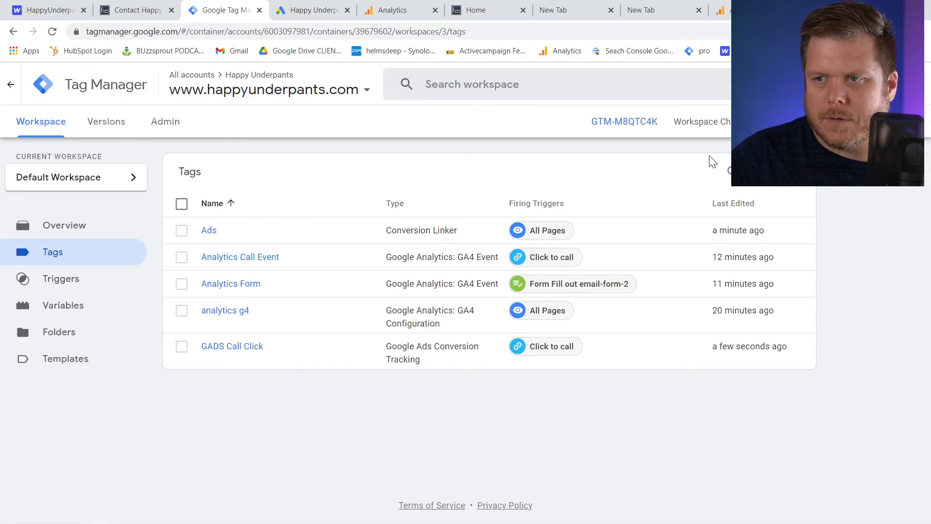
left_click(787, 171)
triple_click(243, 85)
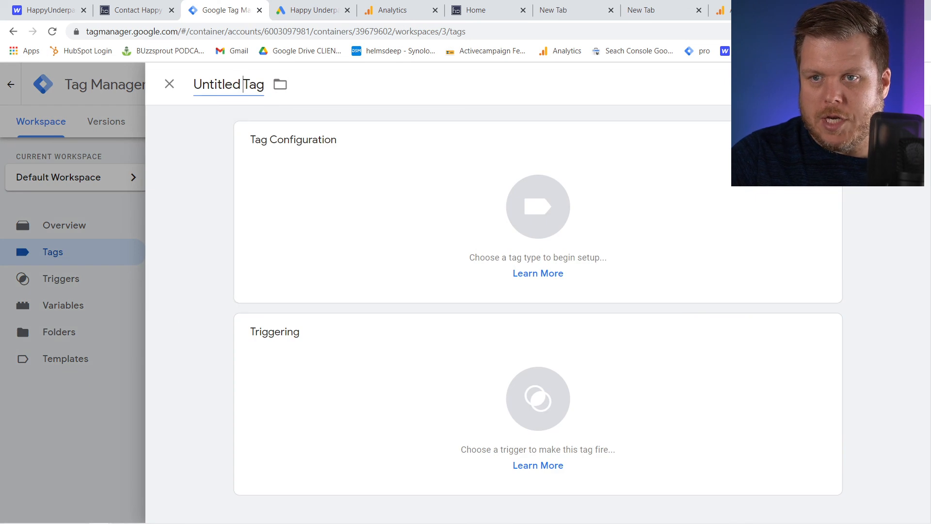
type("GADS Form")
left_click(438, 210)
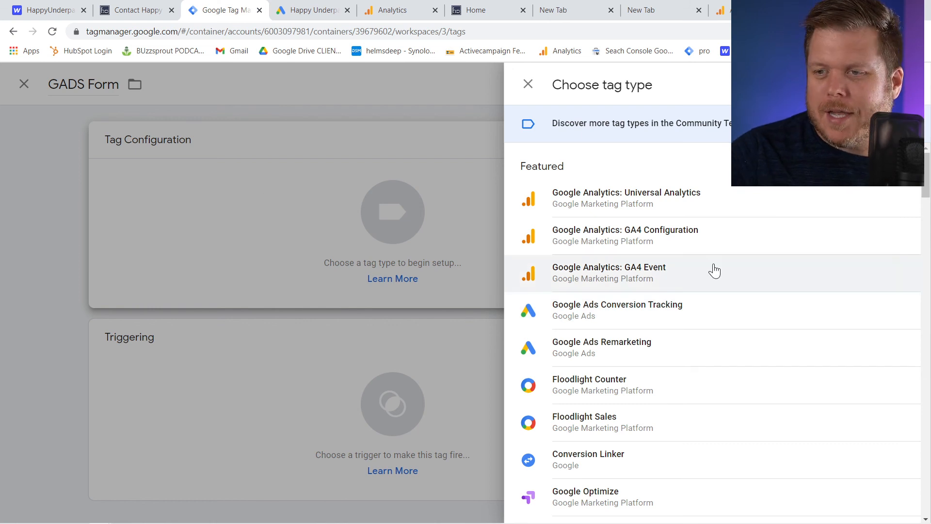
left_click(609, 316)
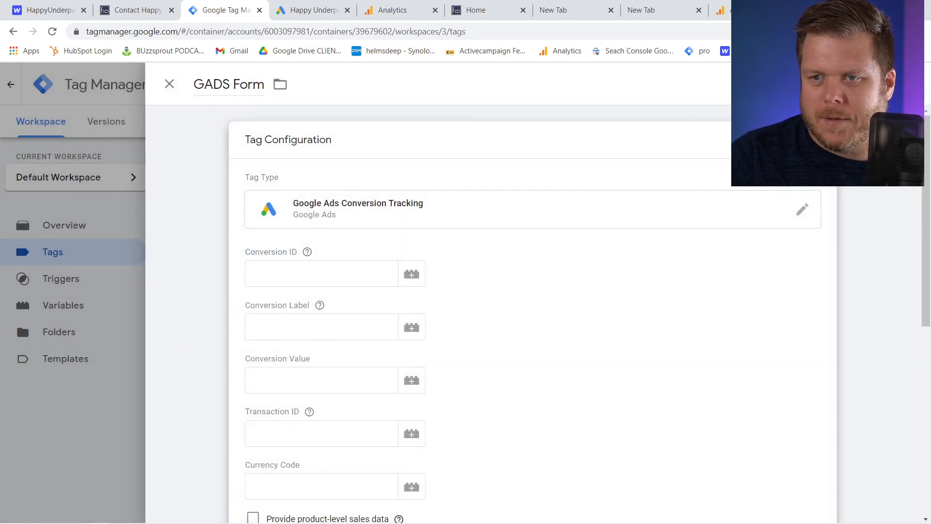
key("ctrl+v")
Copy the Form Filled conversion label from Google Ads into the Conversion Label of the GADS Form tag.
left_click(304, 10)
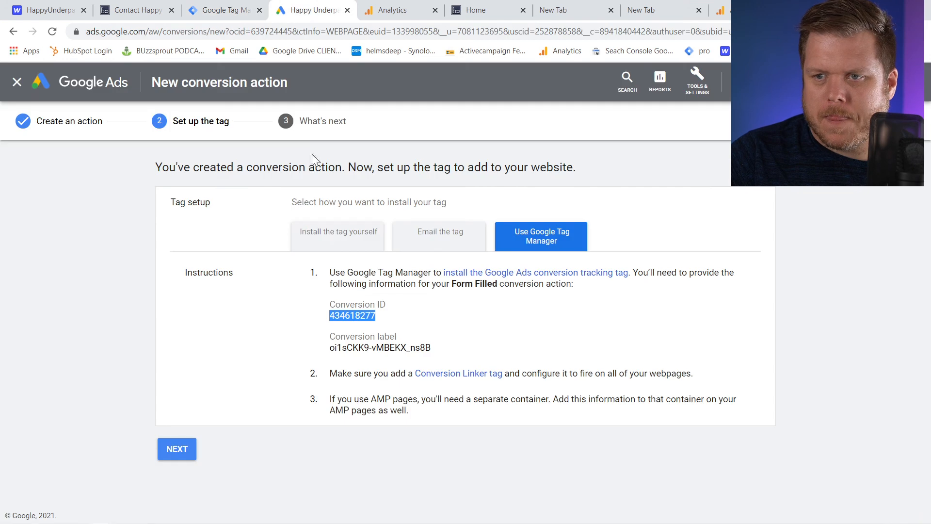
triple_click(402, 348)
key("ctrl+c")
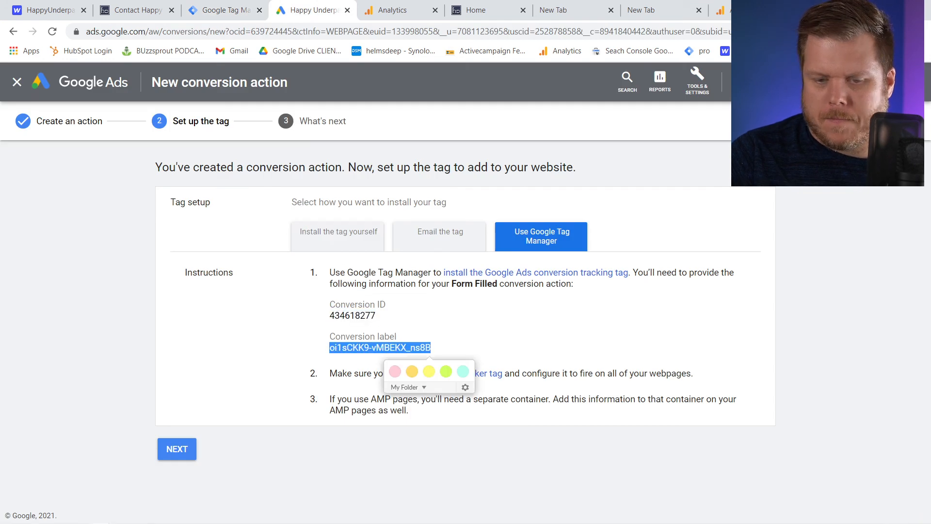
left_click(221, 10)
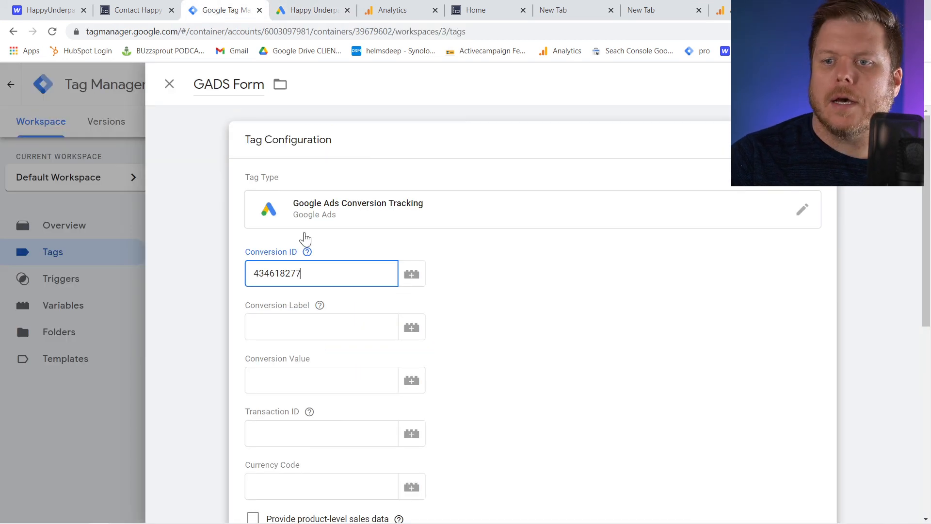
left_click(310, 327)
key("ctrl+v")
Set the GADS Form tag to fire on the Form Fill out email-form-2 trigger and save the tag.
scroll(322, 365, "down", 8)
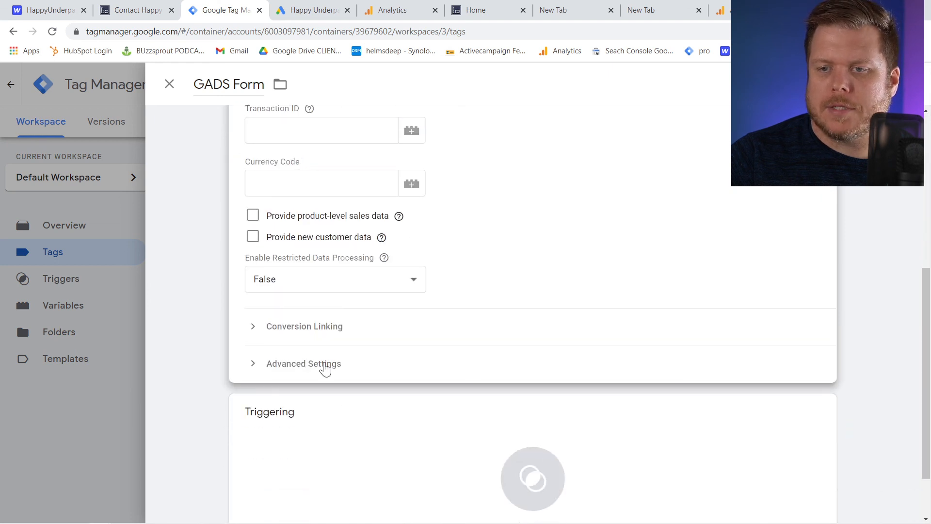
left_click(342, 394)
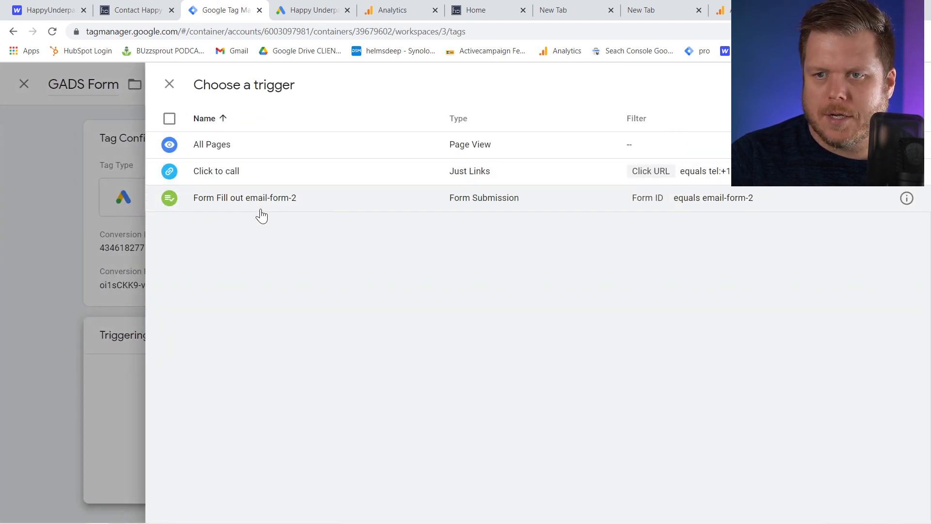
left_click(233, 199)
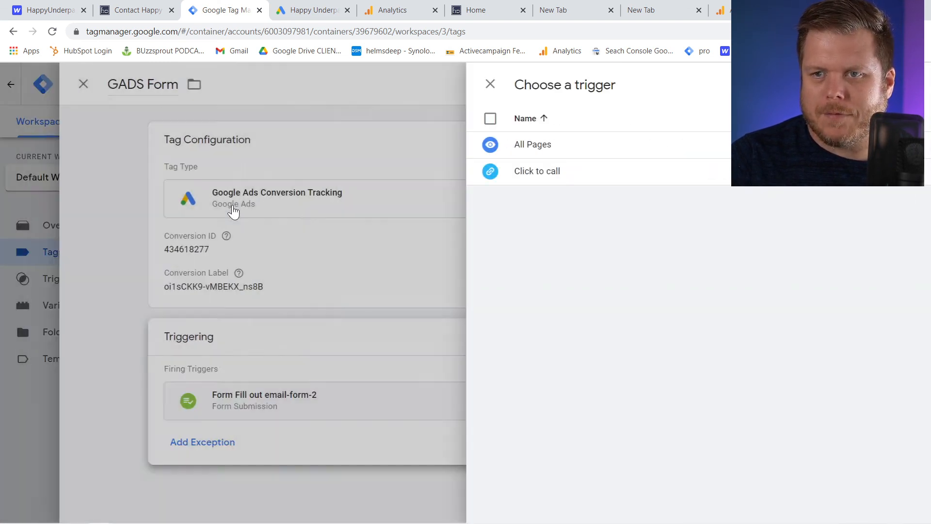
left_click(901, 83)
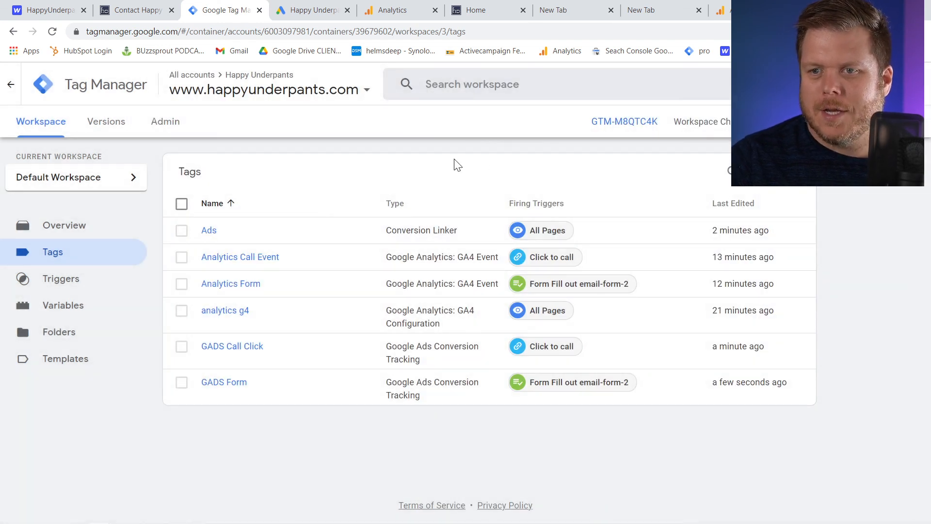
Switch to Google Ads and finish the setup of the Form Filled conversion action.
left_click(313, 12)
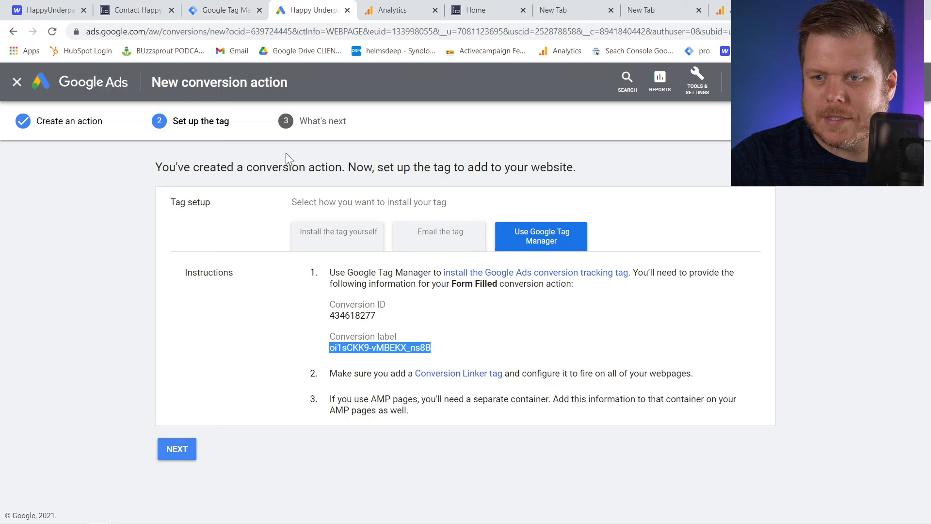
left_click(180, 449)
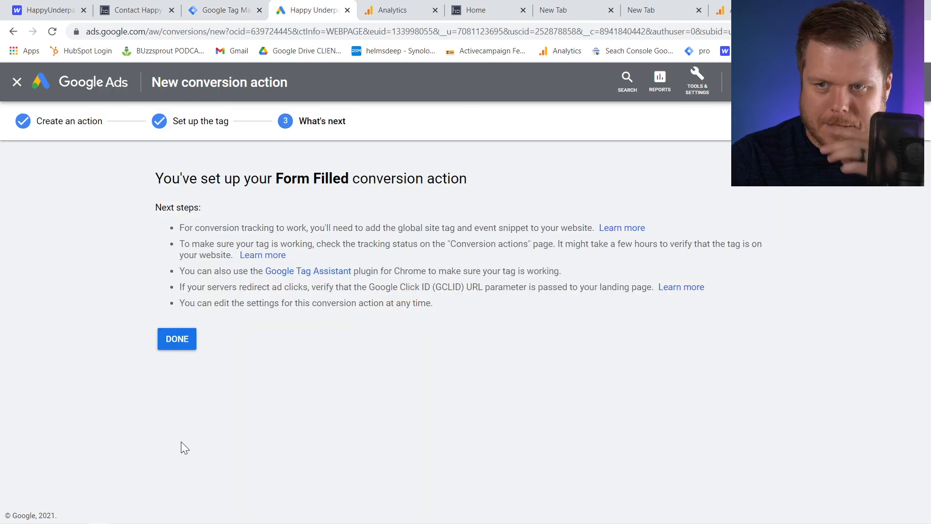
left_click(177, 336)
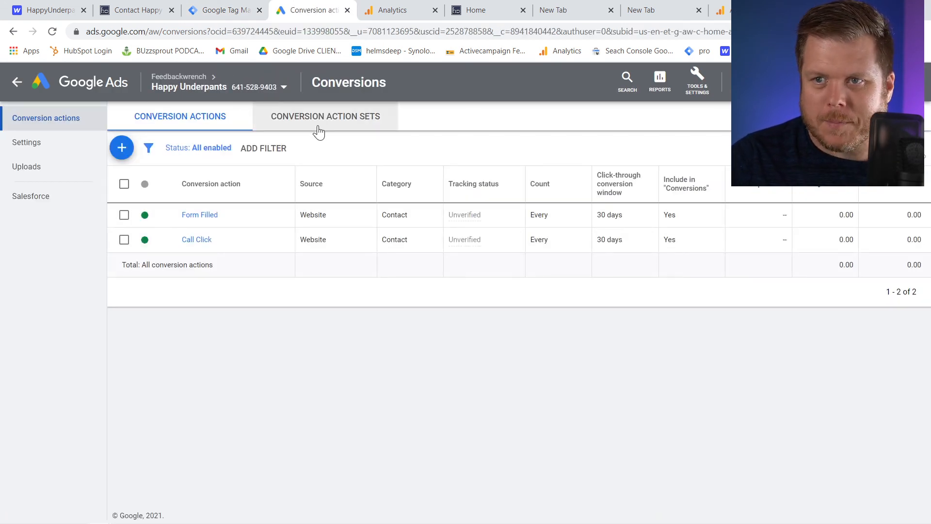
Create a conversion action set named "FW Conversions" containing Form Filled and Call Click, and return to the campaigns overview.
left_click(319, 129)
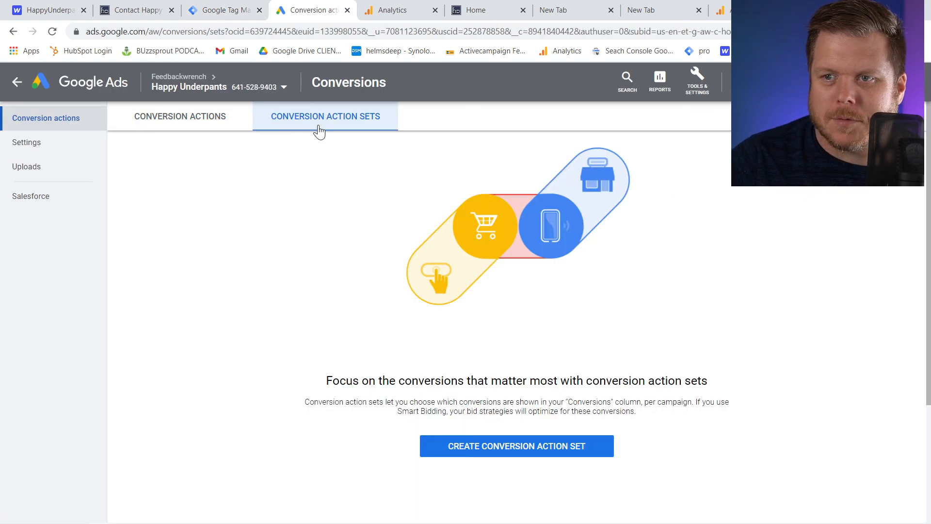
left_click(474, 448)
left_click(149, 323)
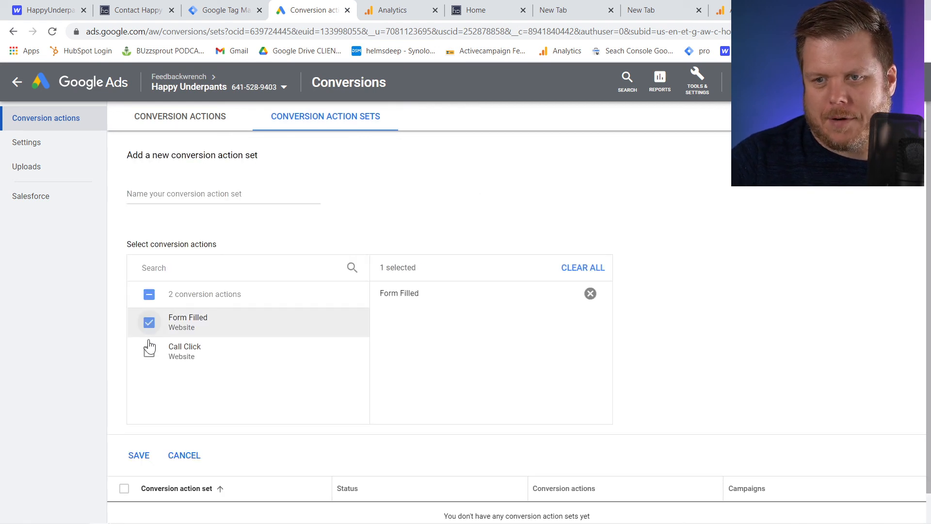
left_click(149, 351)
left_click(171, 195)
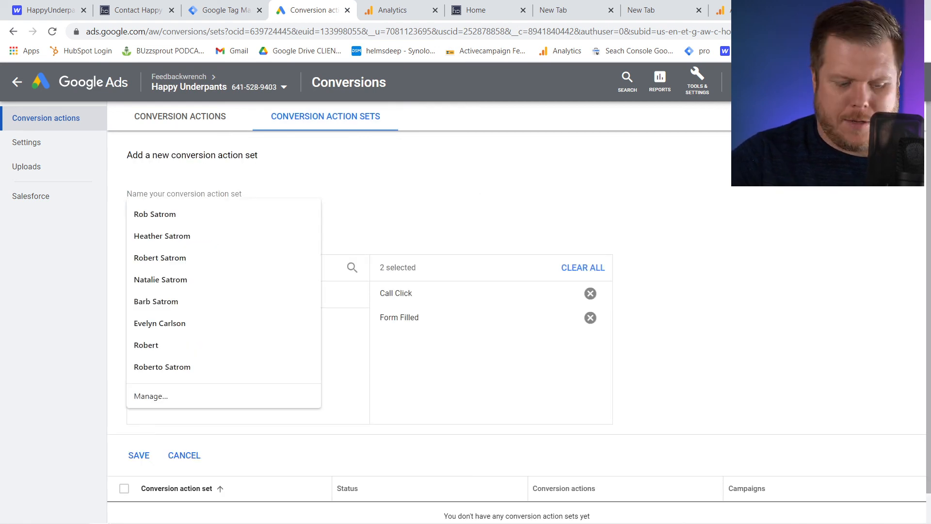
type("FW Conversions")
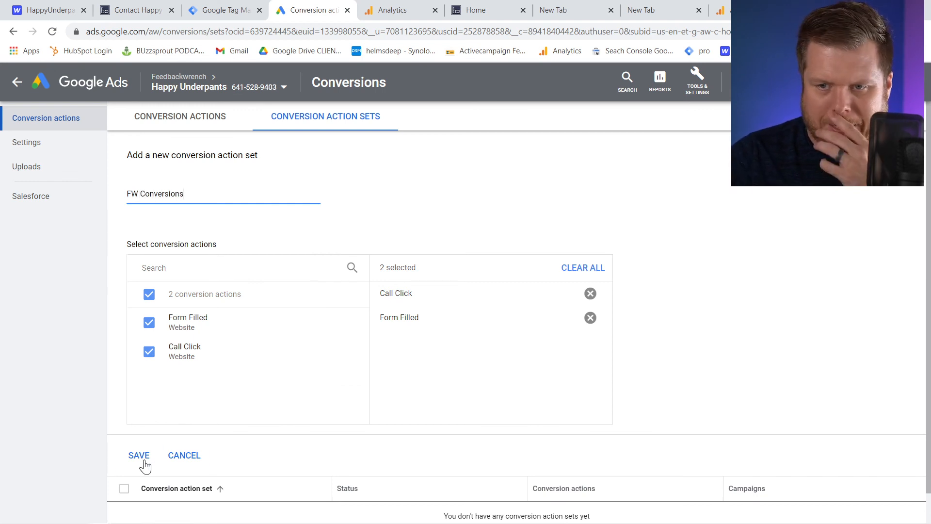
left_click(144, 461)
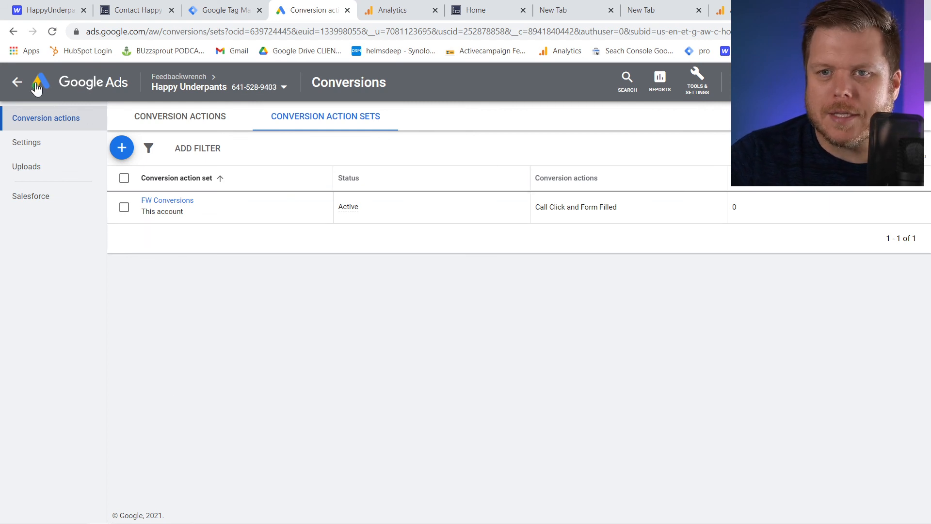
left_click(18, 84)
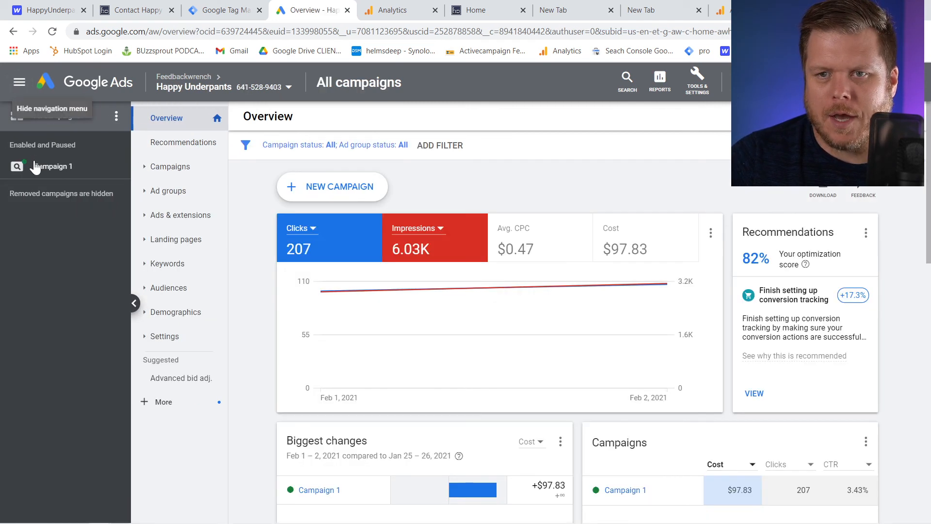
Open the settings of Campaign 1 and expand its additional settings.
left_click(41, 173)
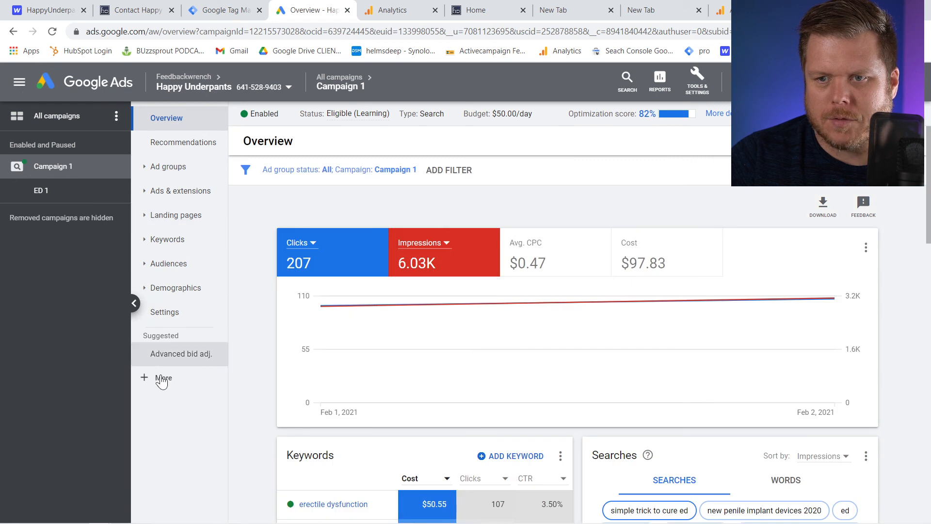
left_click(175, 314)
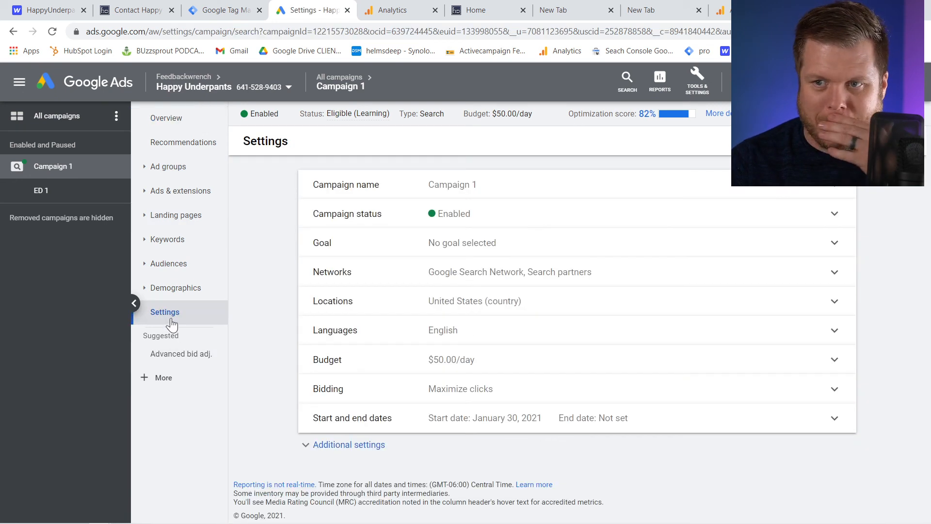
left_click(372, 445)
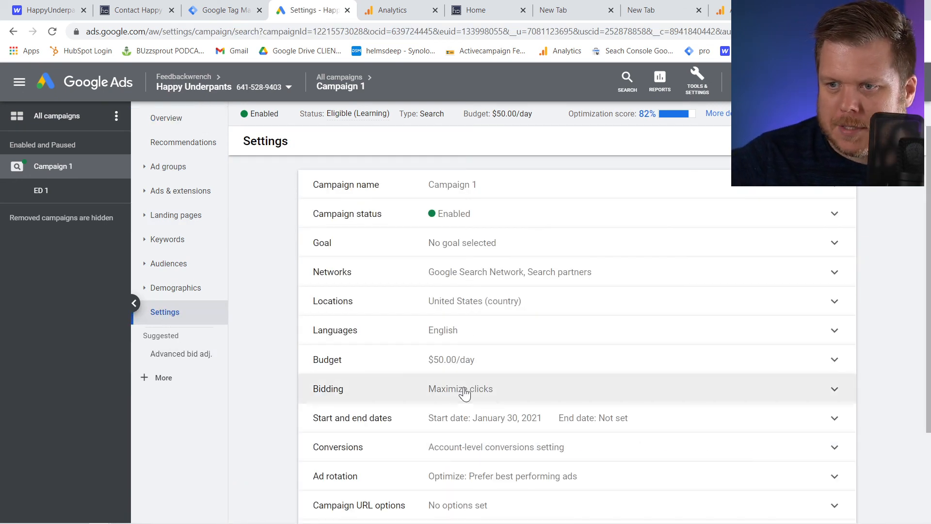
Try to change Campaign 1's bid strategy to Maximize conversions by selecting the strategy directly, and save it.
left_click(475, 390)
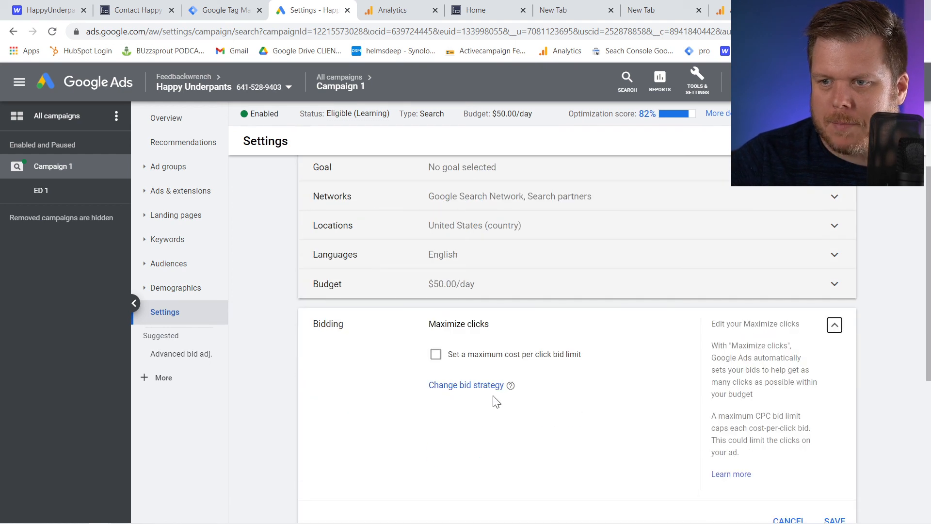
left_click(487, 386)
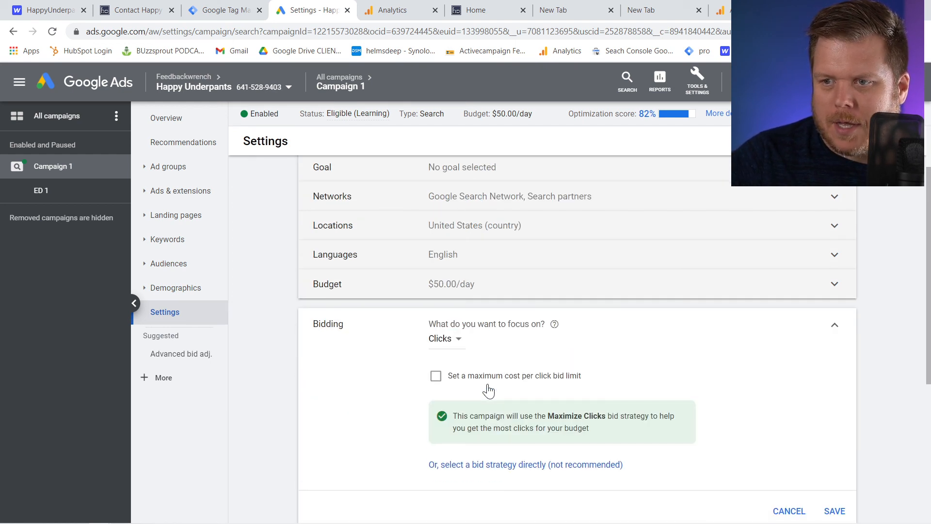
left_click(447, 338)
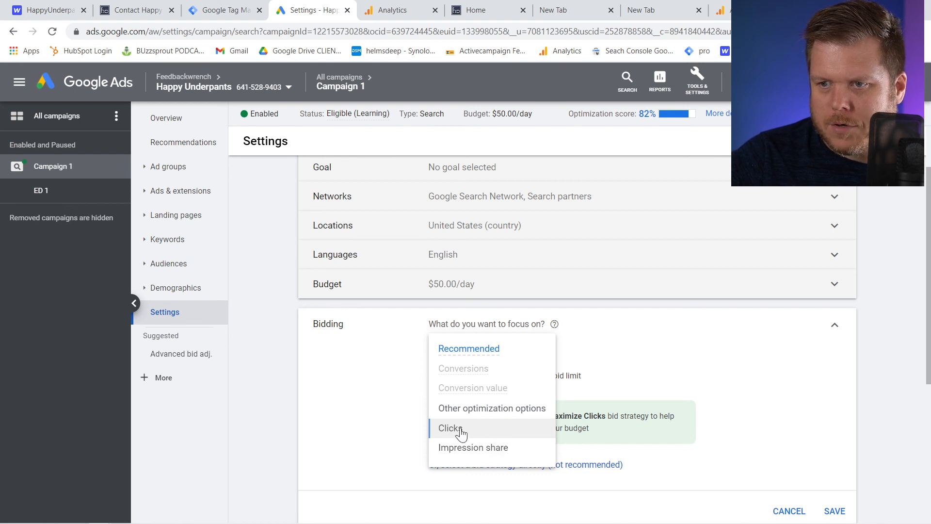
left_click(641, 481)
left_click(504, 465)
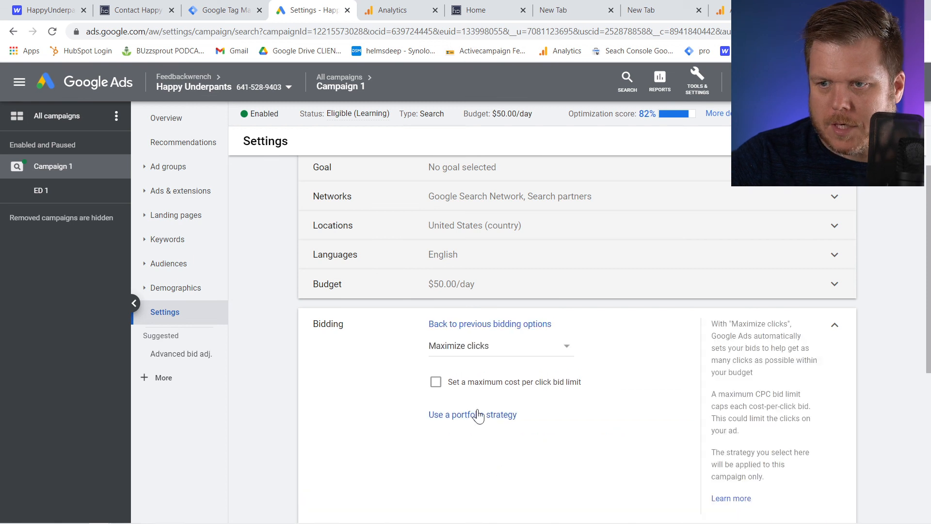
left_click(493, 353)
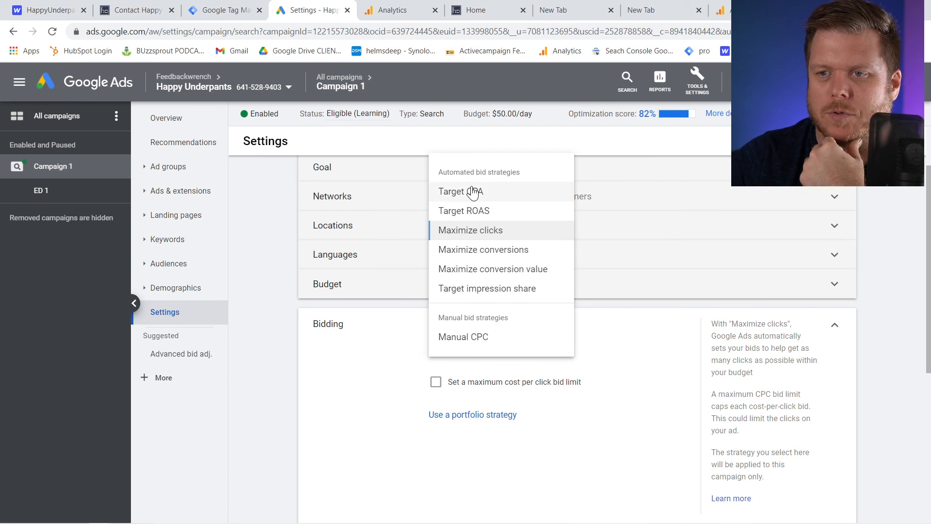
mouse_move(470, 194)
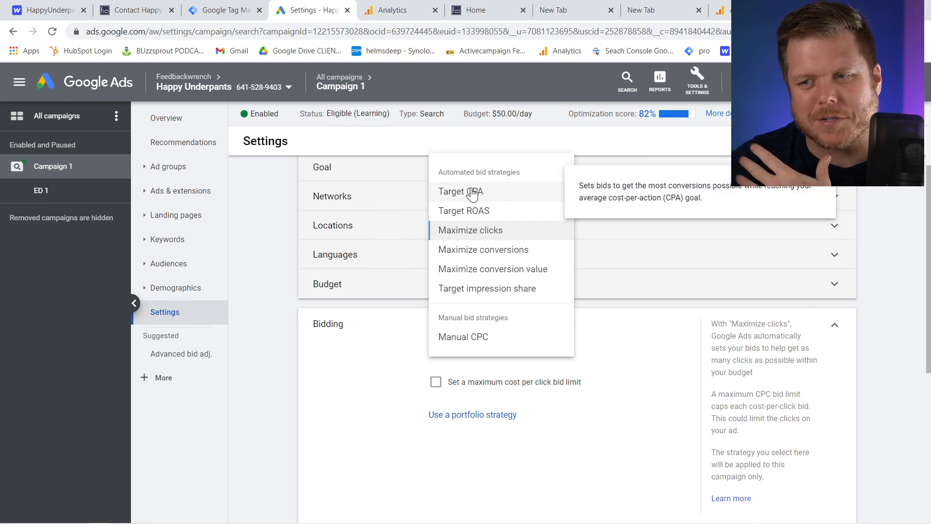
mouse_move(503, 276)
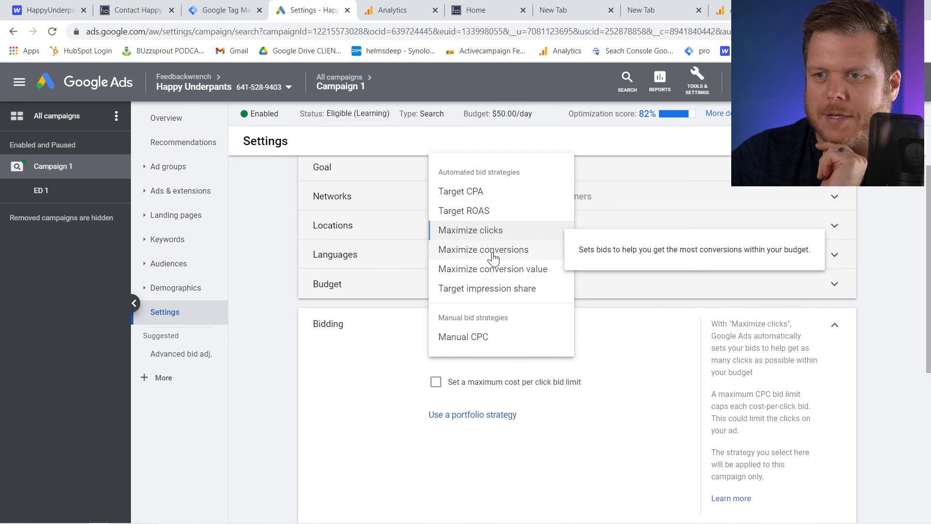
left_click(494, 259)
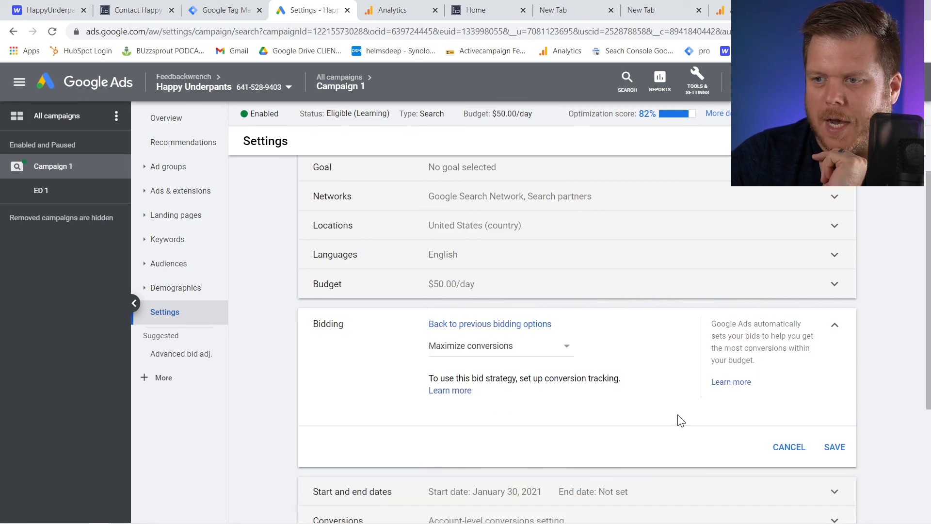
left_click(843, 450)
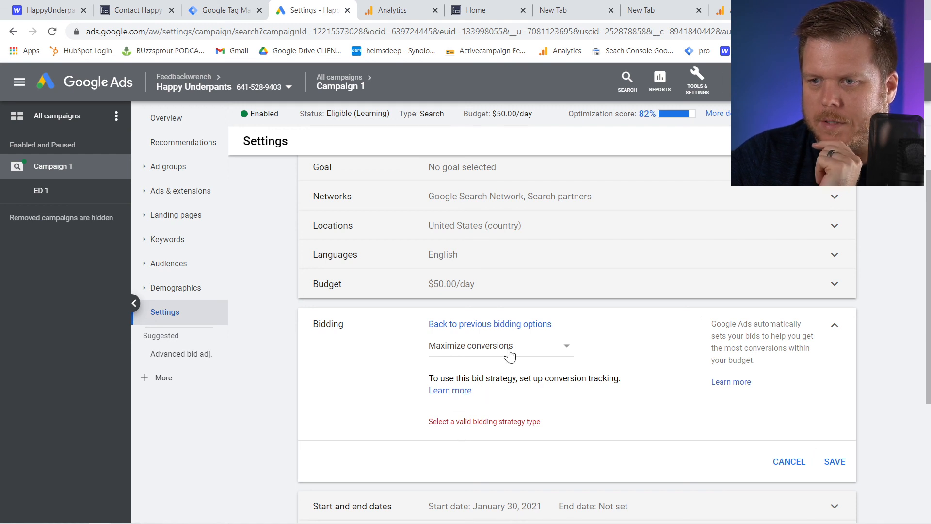
Choose campaign-specific conversion actions for Campaign 1 using the FW Conversions conversion action set, and save the setting.
scroll(518, 357, "down", 2)
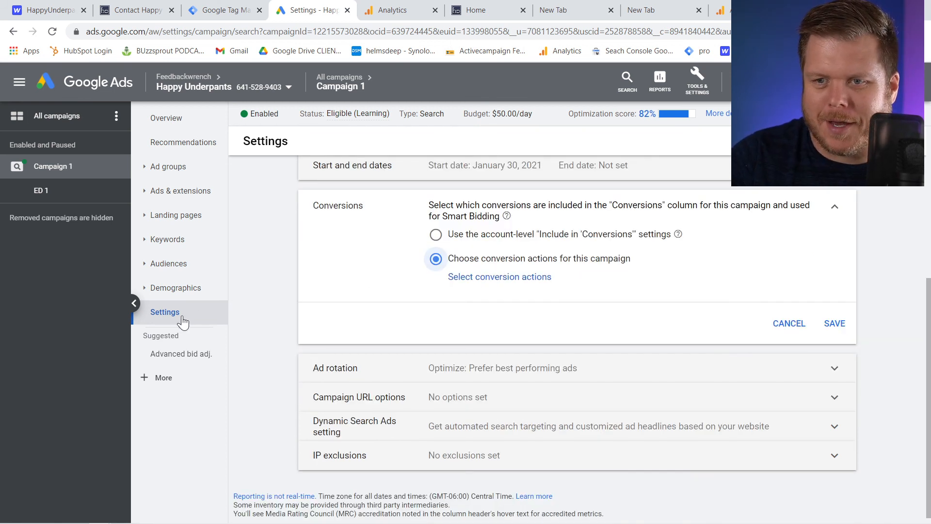
left_click(517, 280)
left_click(316, 274)
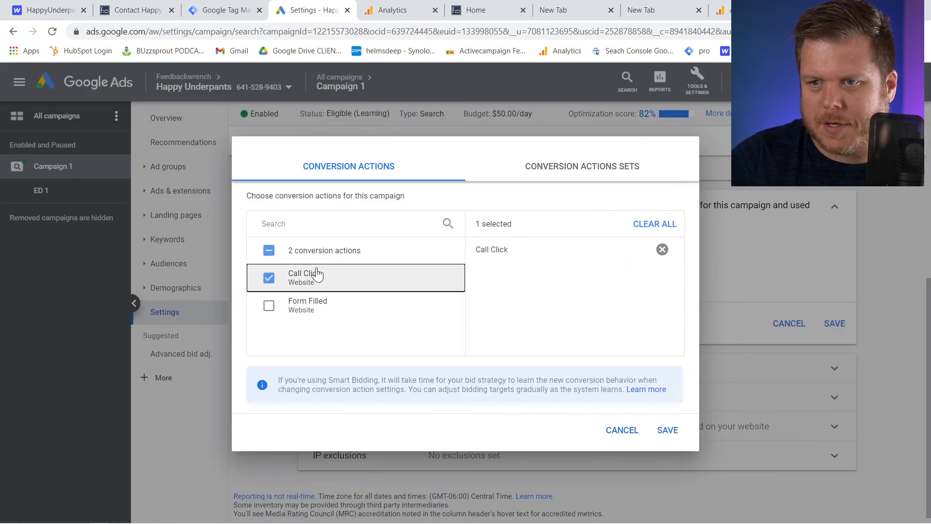
left_click(305, 306)
left_click(504, 156)
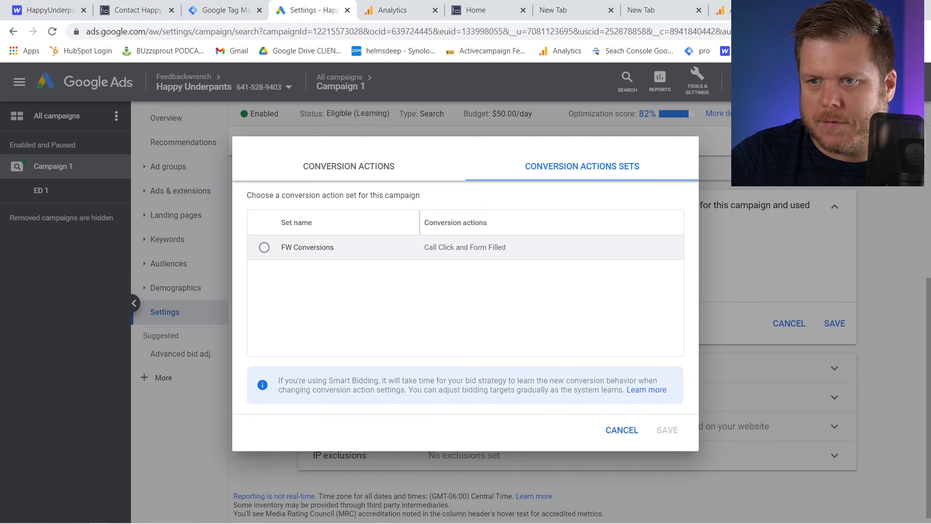
left_click(264, 248)
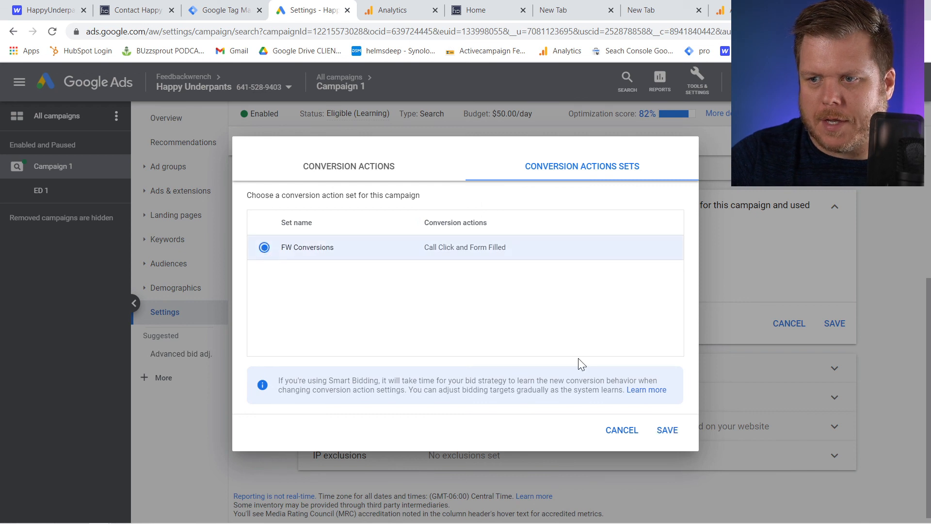
left_click(667, 429)
left_click(835, 323)
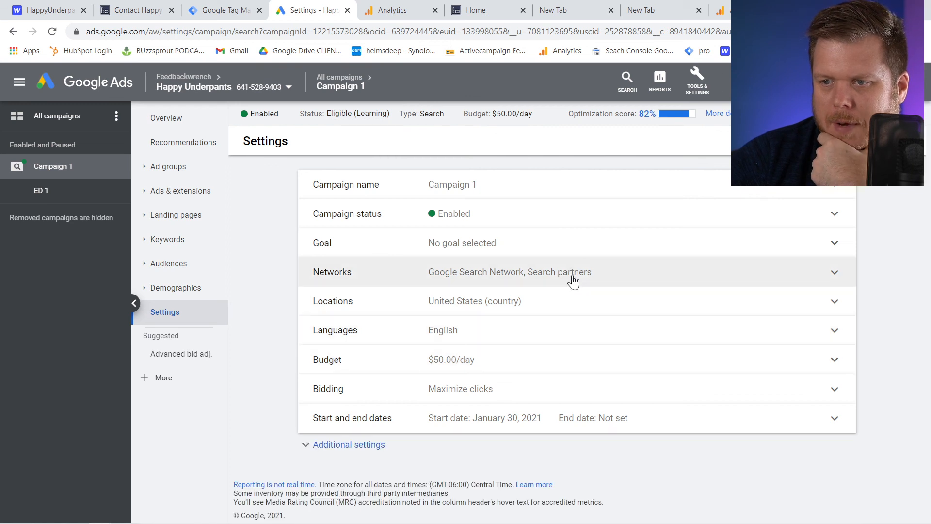
Try again to save Maximize conversions as the directly selected bid strategy for Campaign 1.
left_click(571, 397)
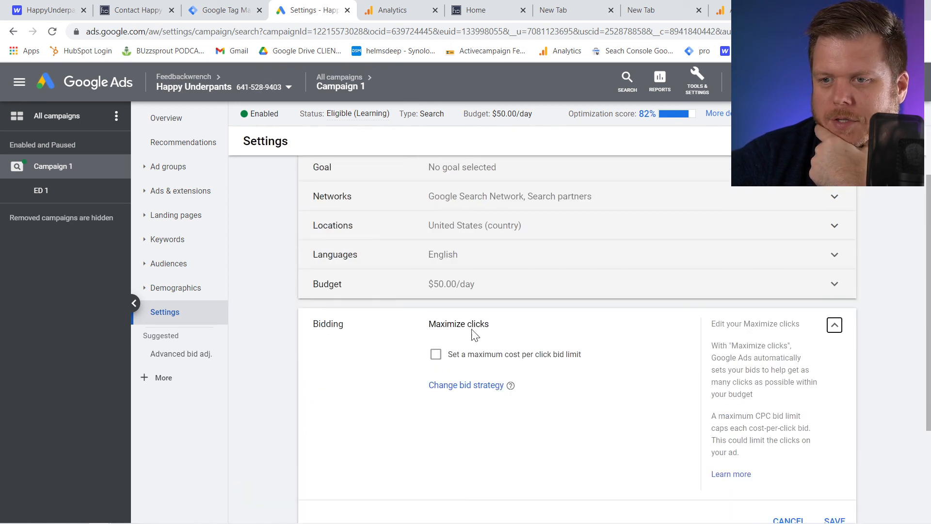
left_click(479, 388)
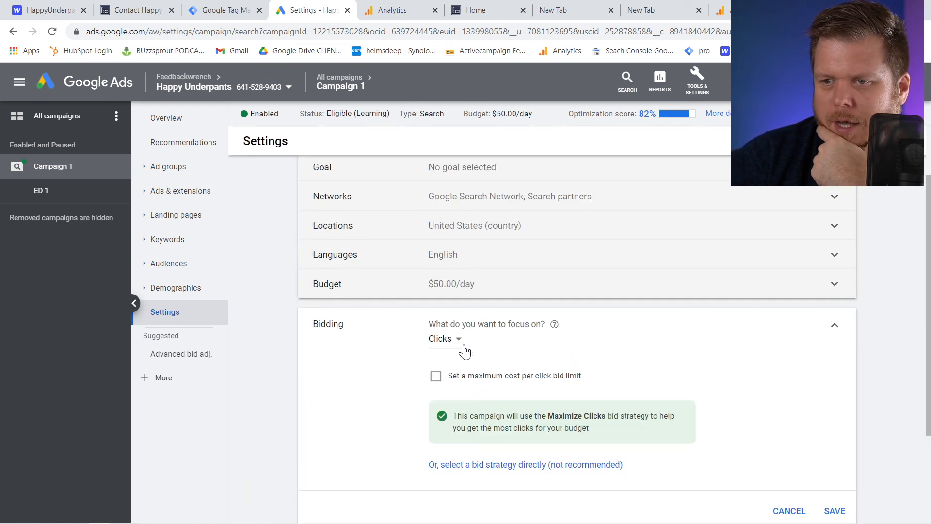
left_click(546, 463)
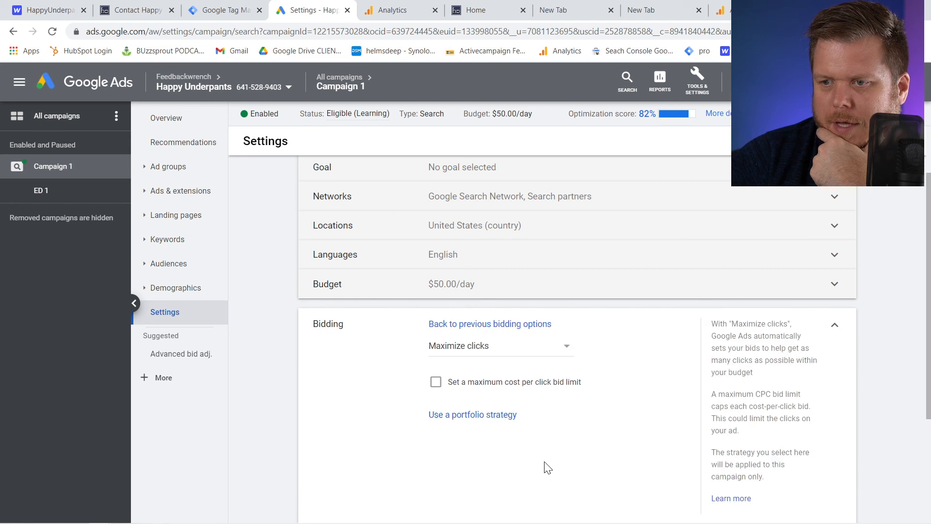
left_click(503, 348)
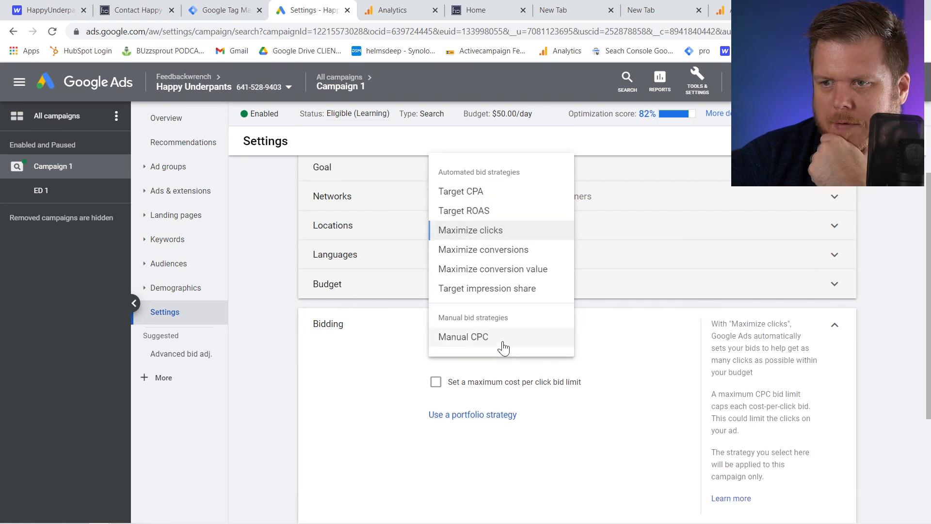
left_click(511, 256)
scroll(673, 385, "down", 2)
left_click(832, 377)
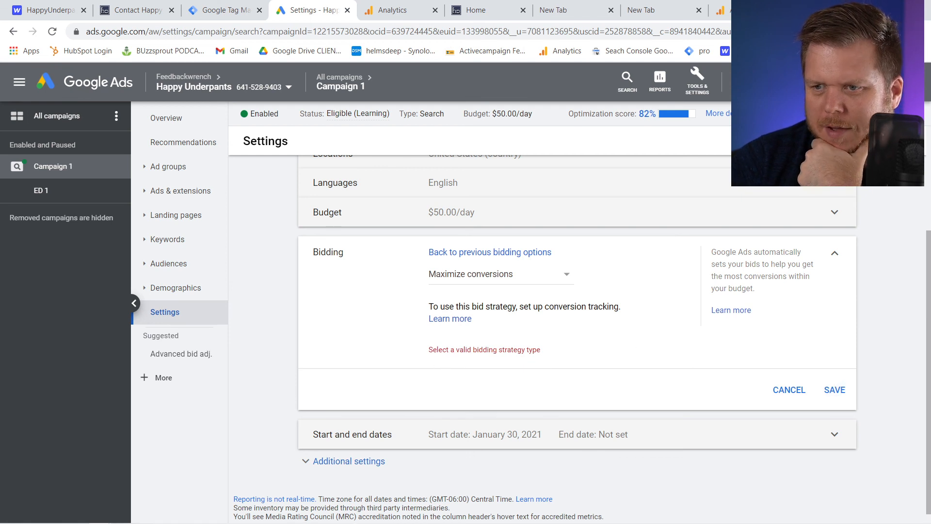
left_click_drag(542, 351, 428, 350)
left_click(429, 351)
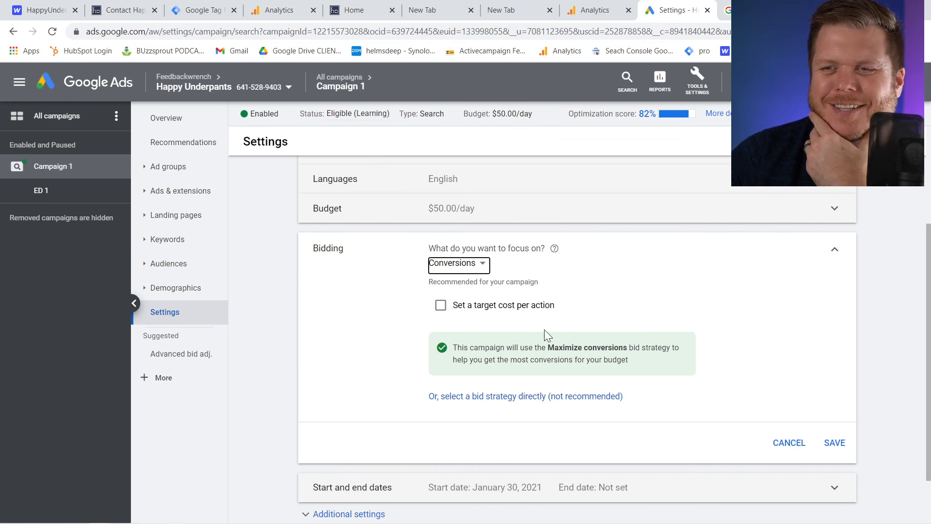
Check the Tag Manager container's live version, then return to Google Ads and stay on the unsaved bidding settings.
left_click(183, 14)
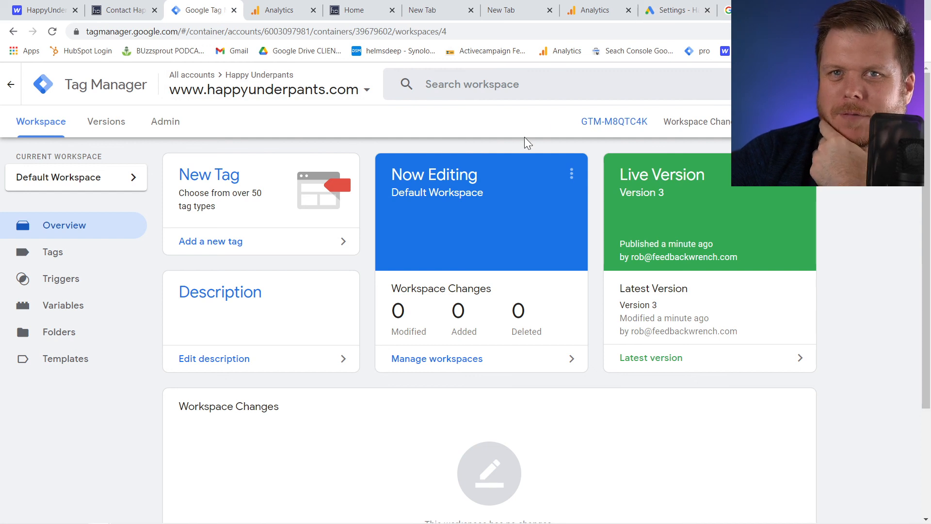
left_click(667, 12)
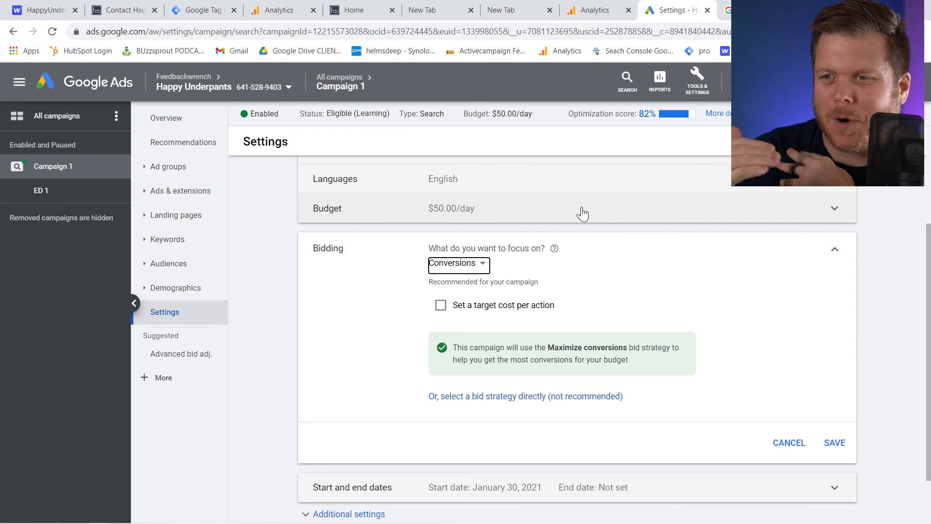
left_click(697, 82)
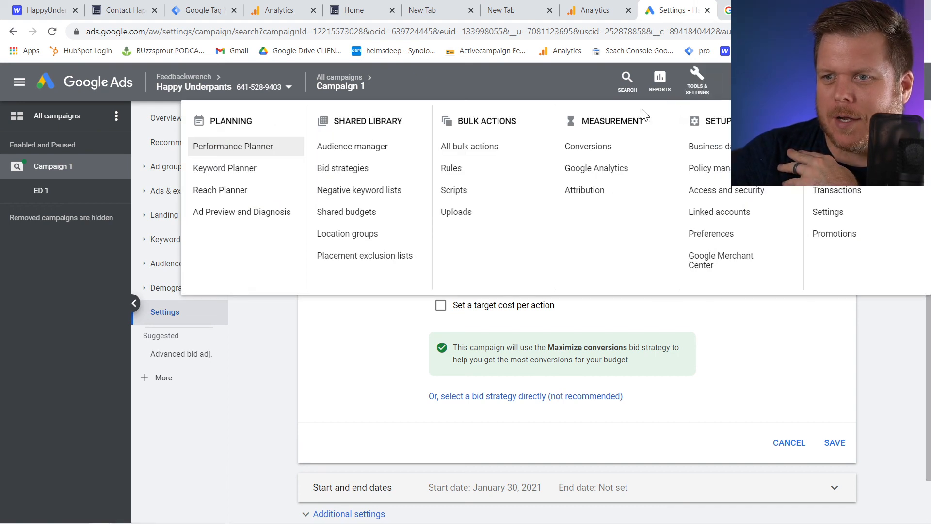
left_click(592, 146)
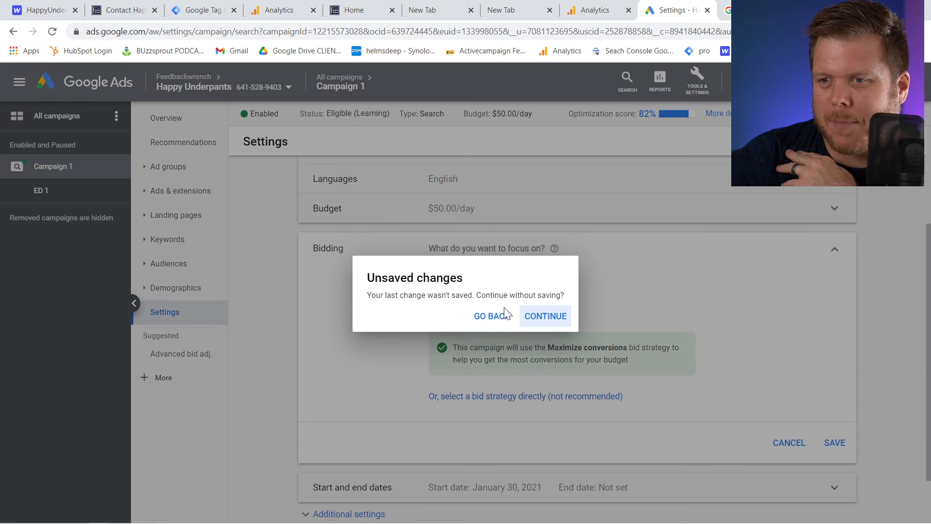
left_click(492, 316)
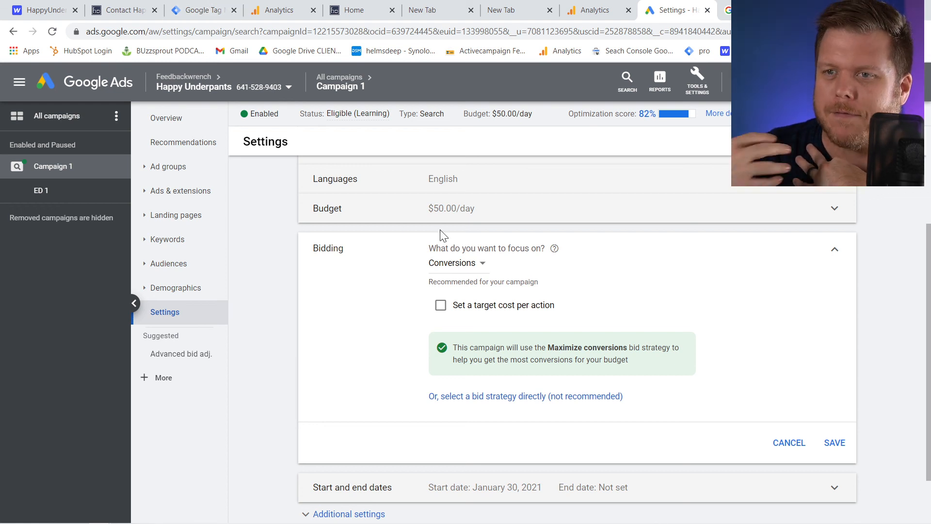
Set Campaign 1's bidding focus to Conversions without a target cost per action, and save the change.
left_click(460, 265)
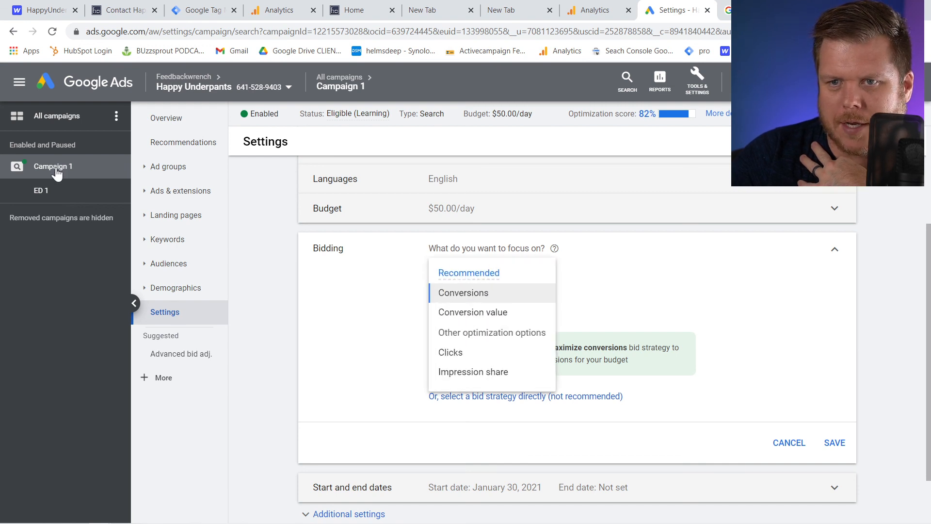
left_click(468, 293)
left_click(842, 445)
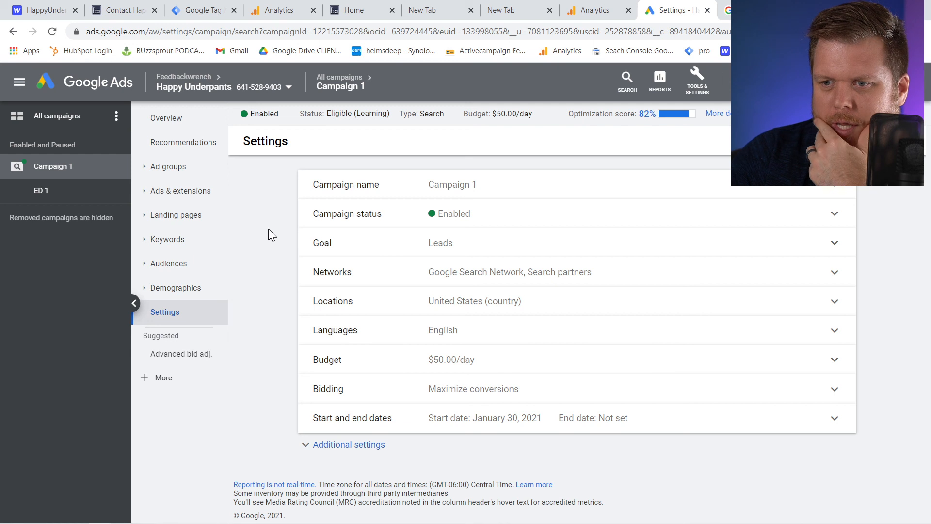
Check which conversion action set Campaign 1 uses in its additional settings, and close the Conversions setting without changes.
left_click(349, 445)
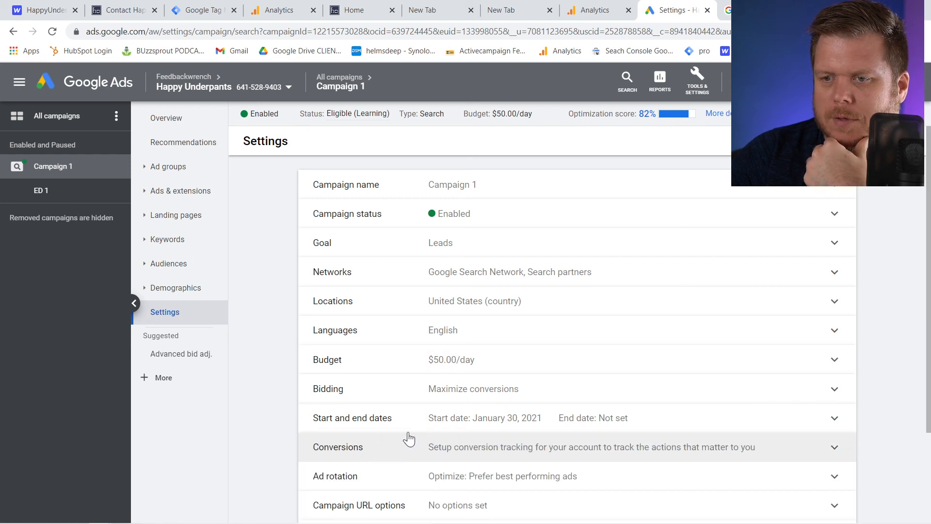
scroll(409, 438, "down", 2)
scroll(383, 407, "up", 1)
scroll(370, 380, "down", 2)
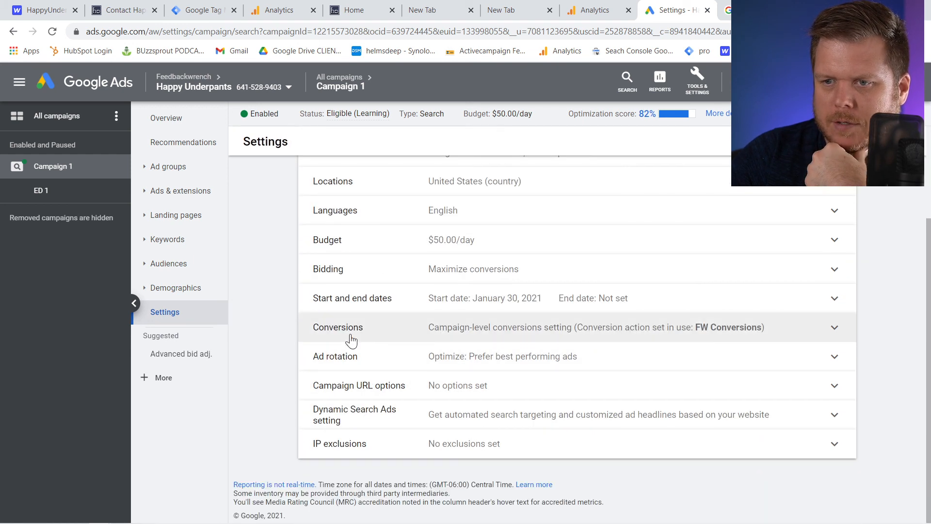
left_click(507, 332)
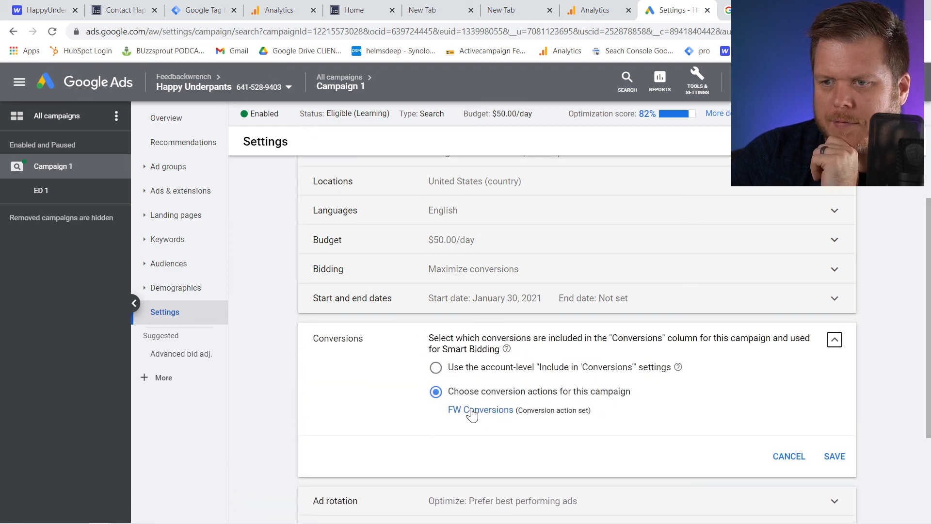
left_click(789, 456)
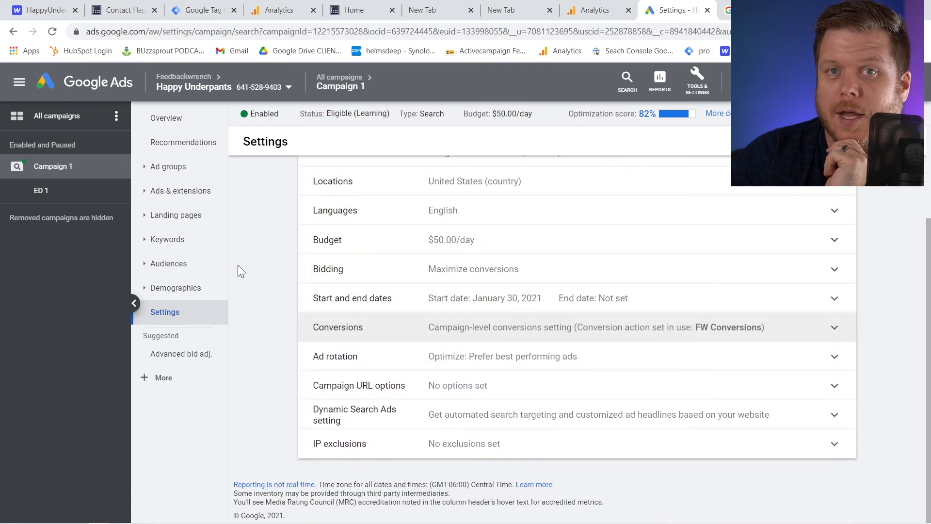